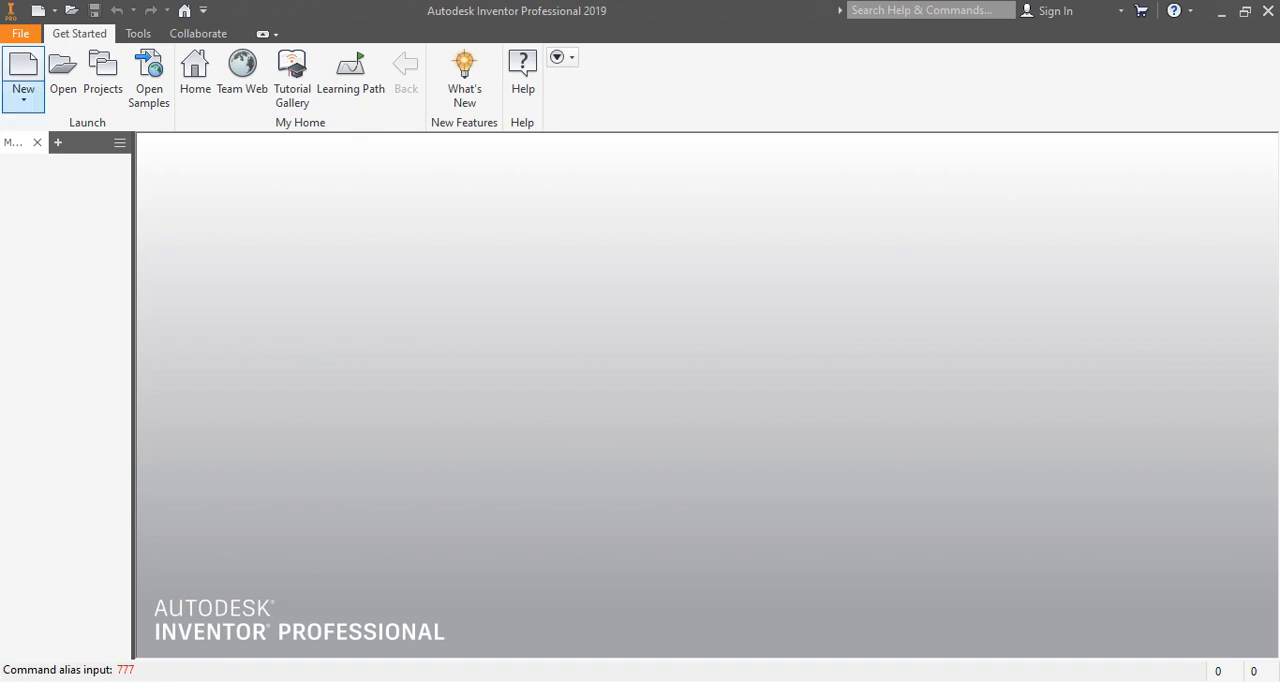
Create a new assembly from the metric Standard (mm).iam template.
click(23, 95)
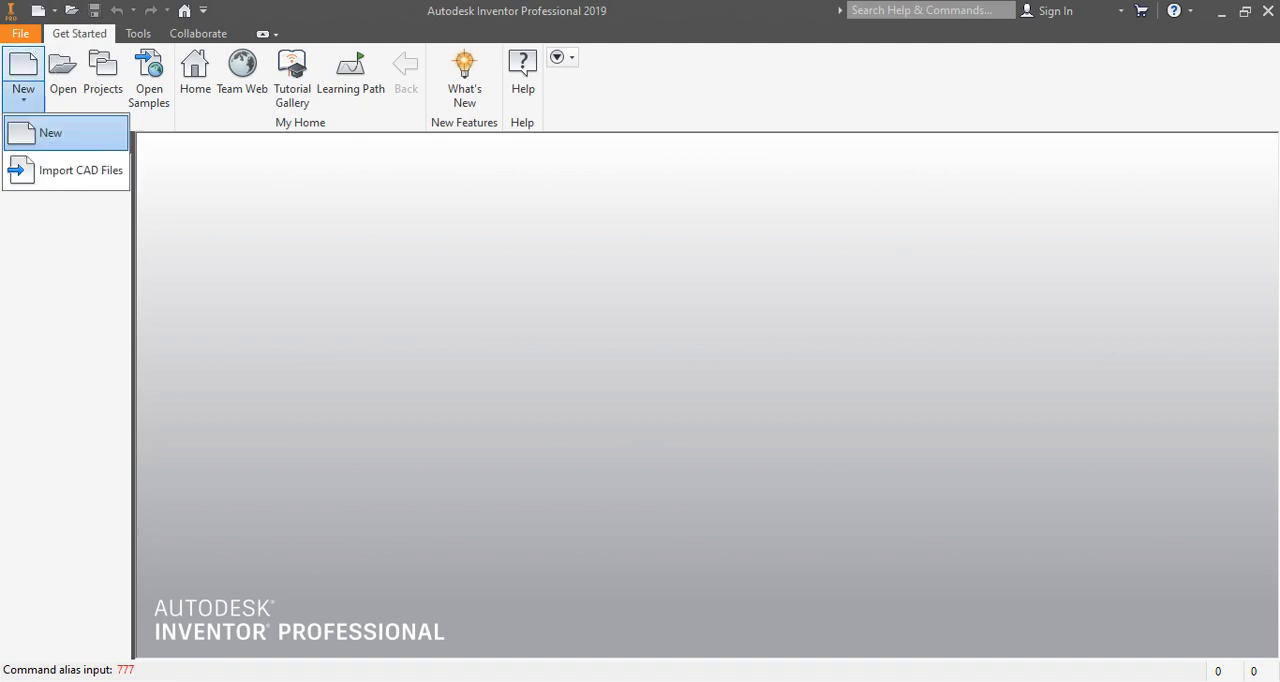
click(50, 132)
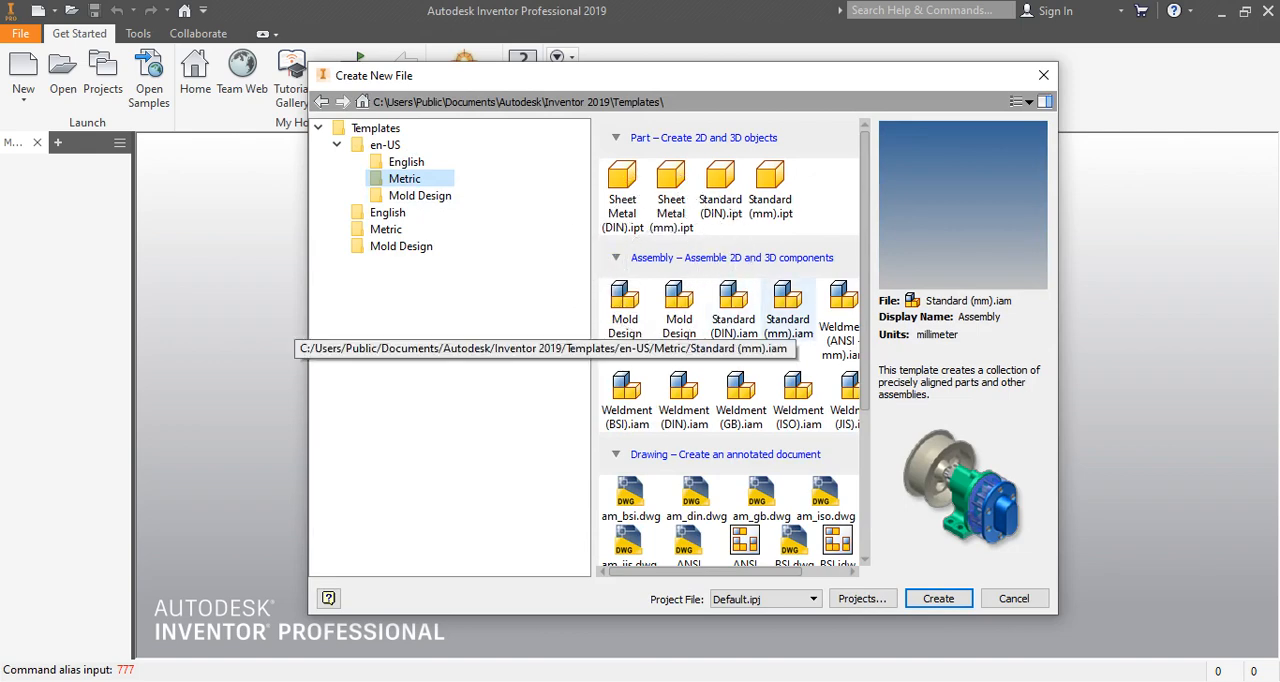
click(788, 305)
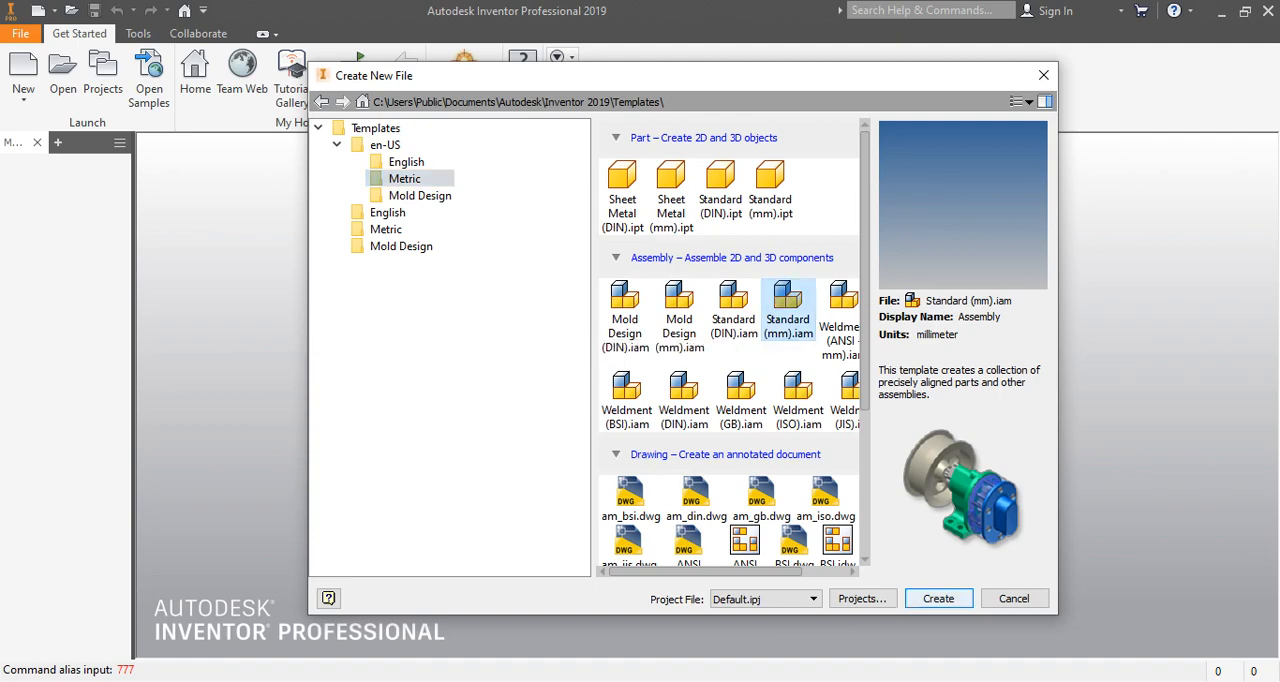
click(938, 598)
click(586, 409)
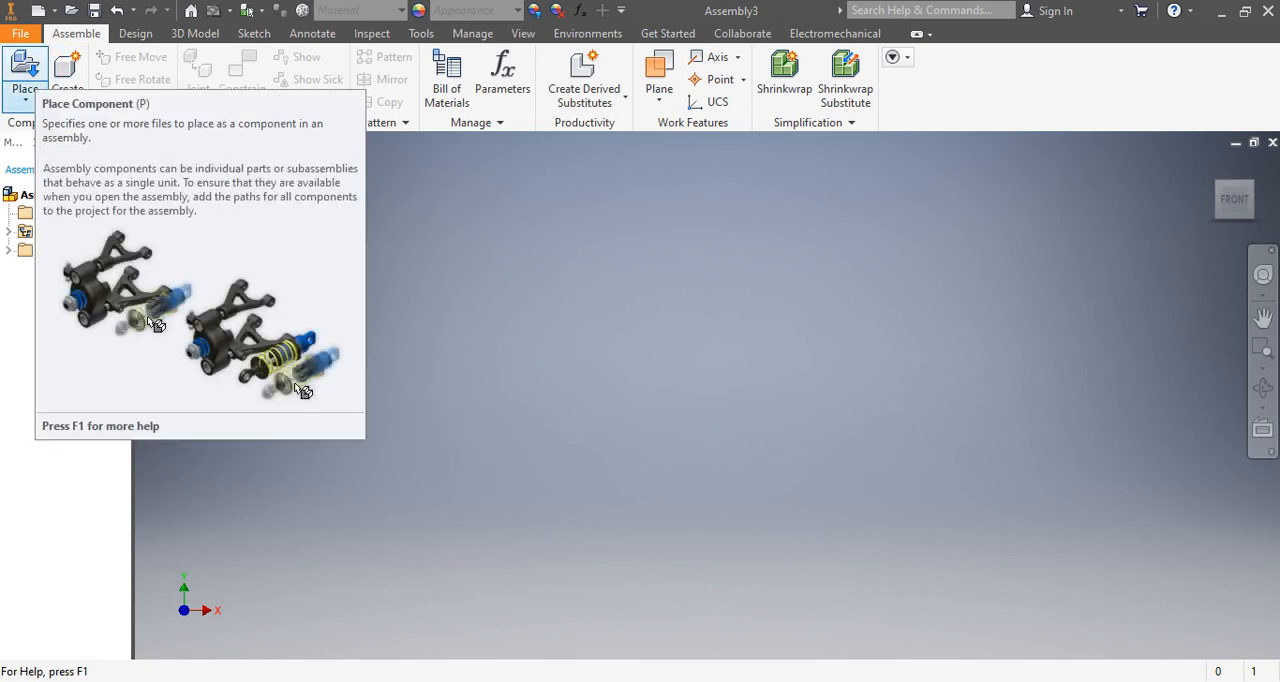
Load the PLATE part from the INVENTOR folder as the component for placement in the assembly.
click(25, 97)
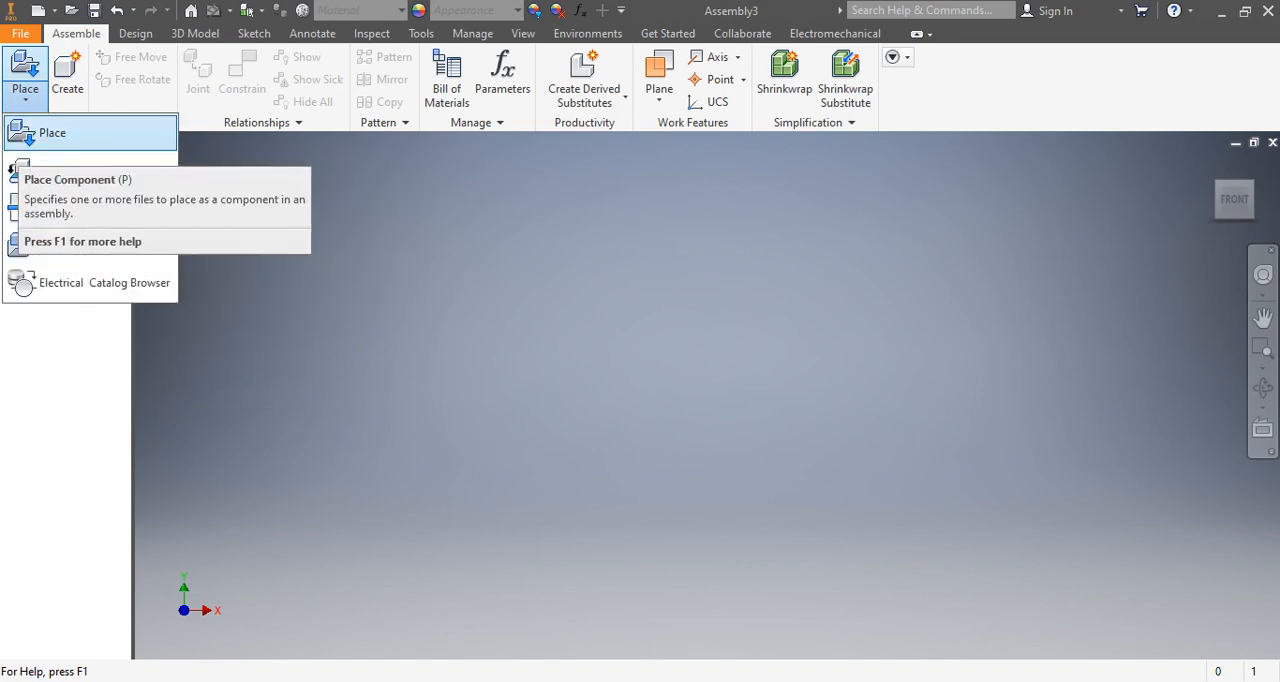
click(52, 132)
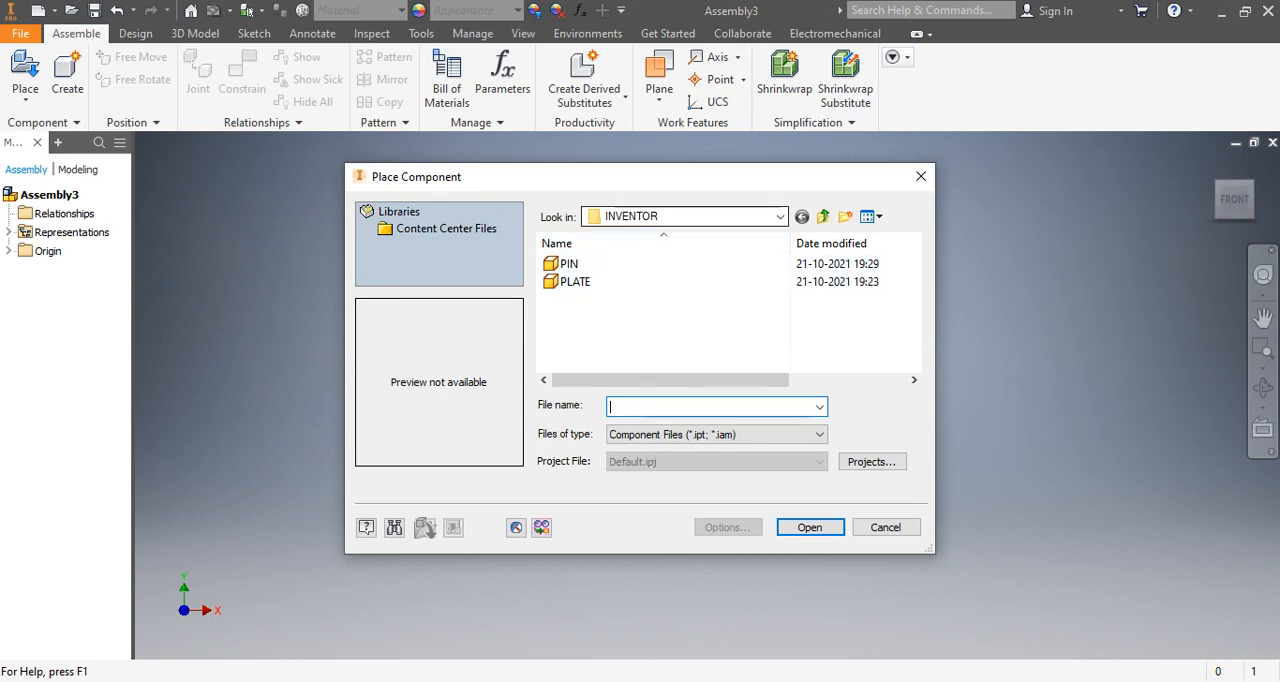
click(700, 216)
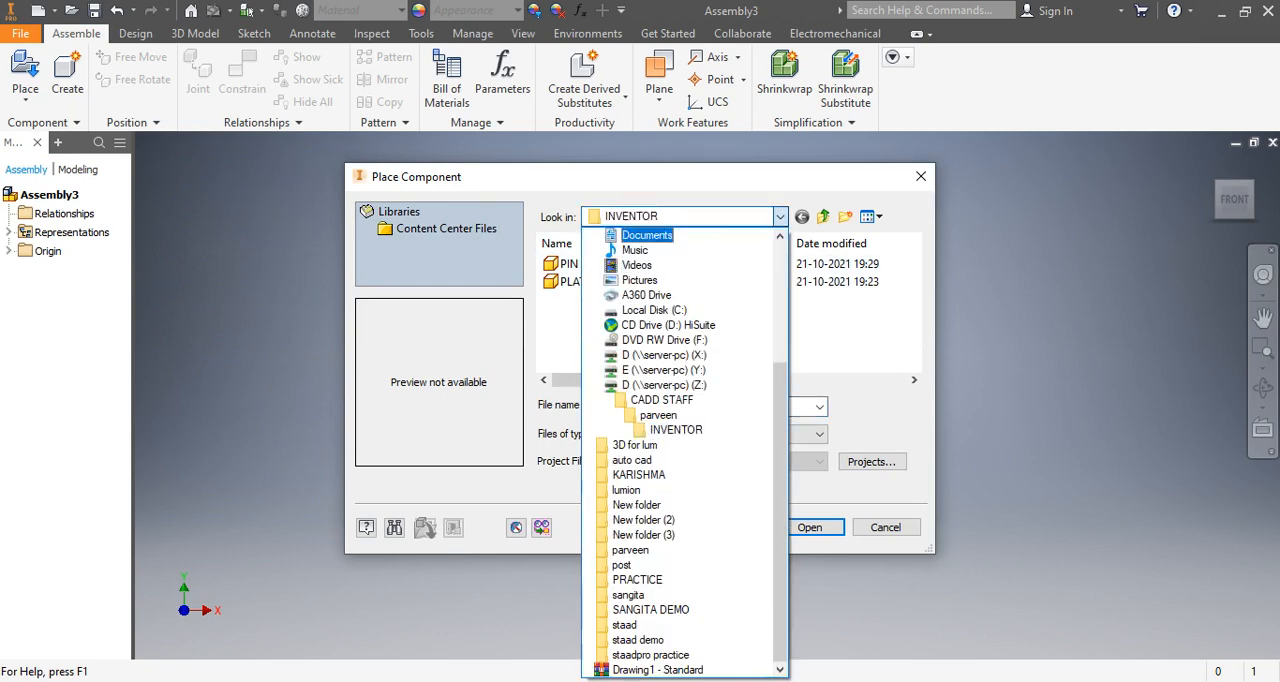
click(700, 216)
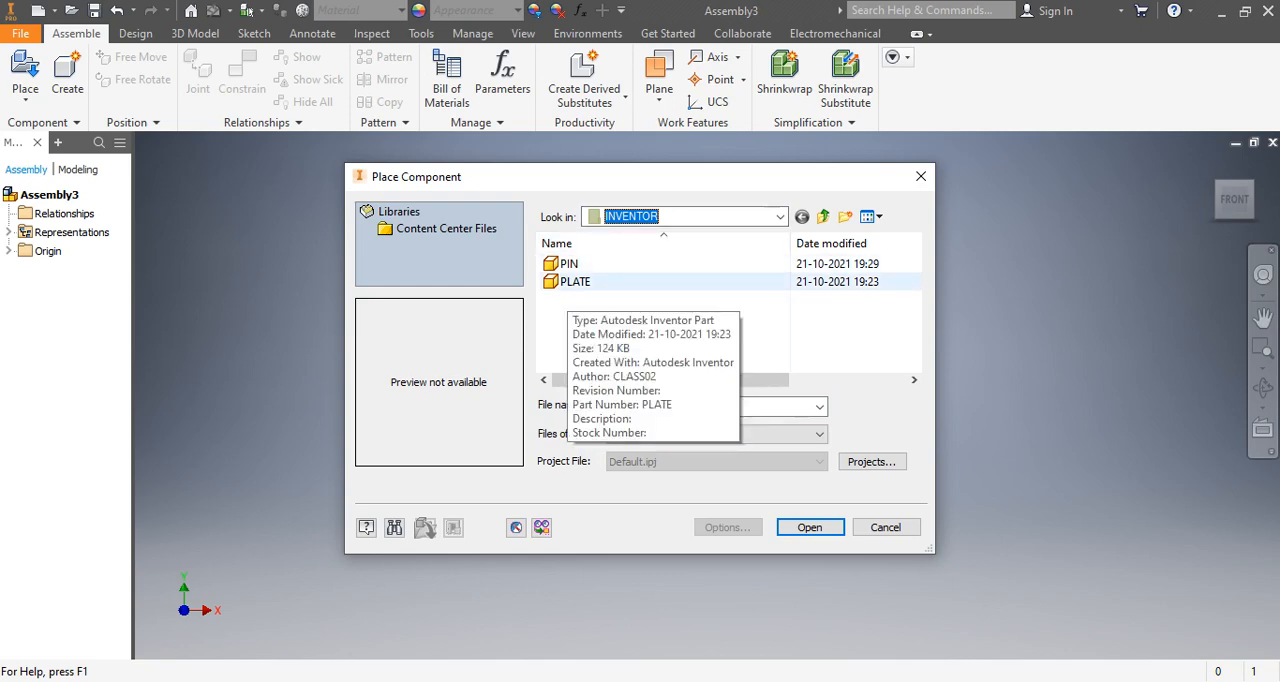
click(569, 284)
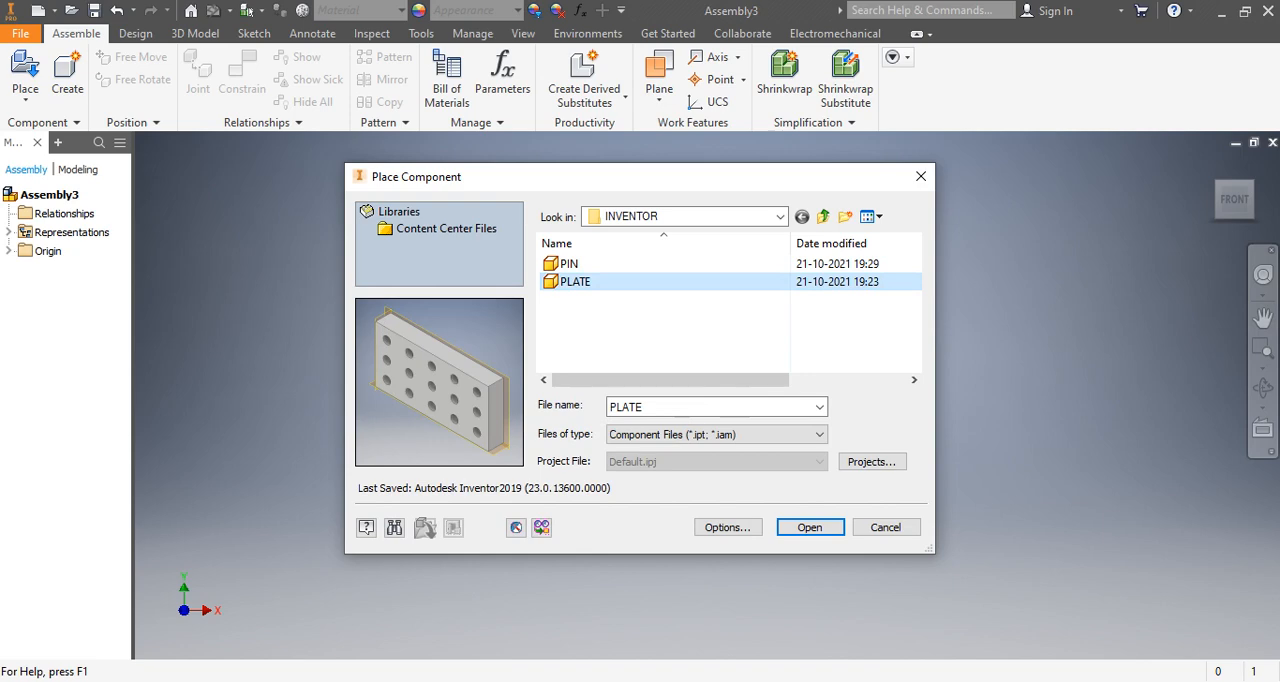
click(810, 527)
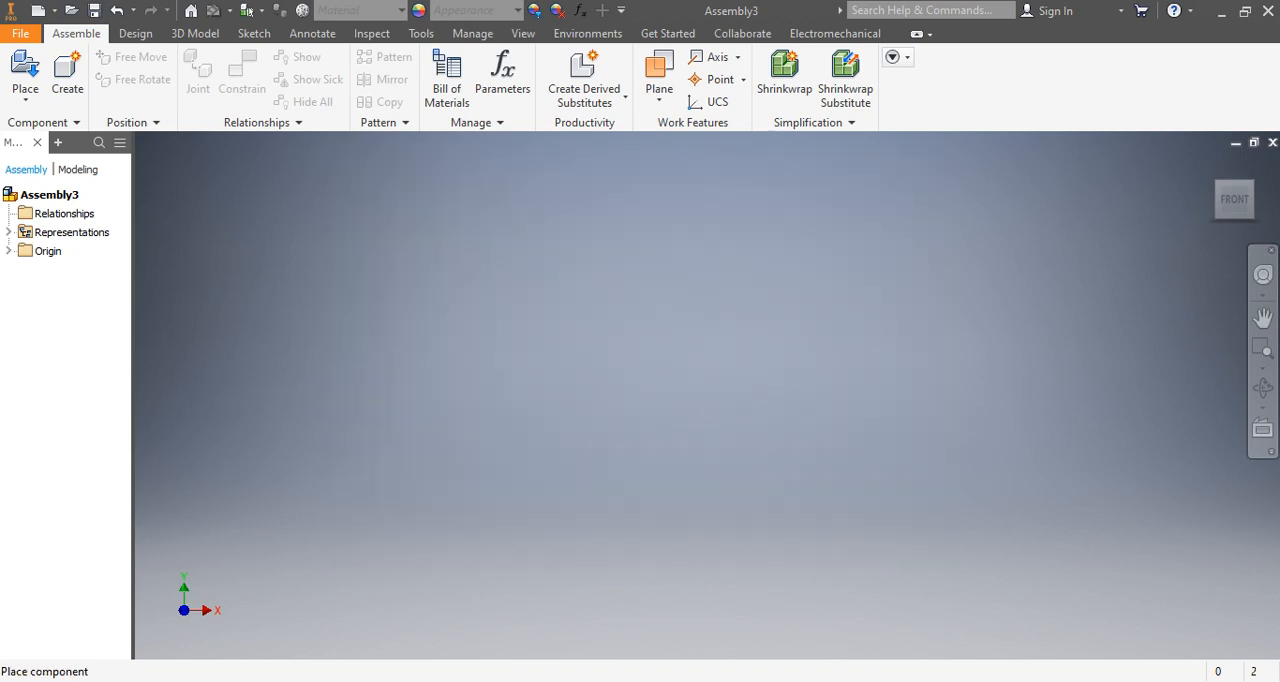
Place one instance of the plate near the middle of the empty assembly.
scroll(770, 450, down, 5)
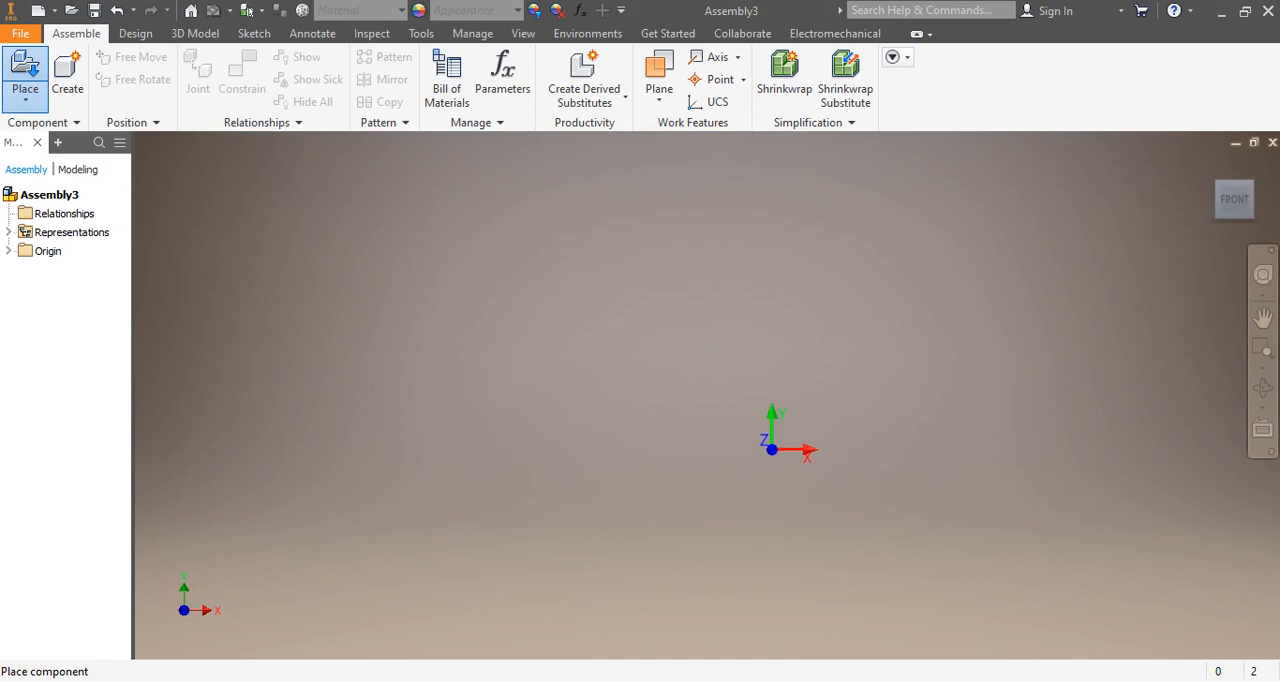
scroll(772, 450, up, 8)
middle_drag(761, 412, 762, 414)
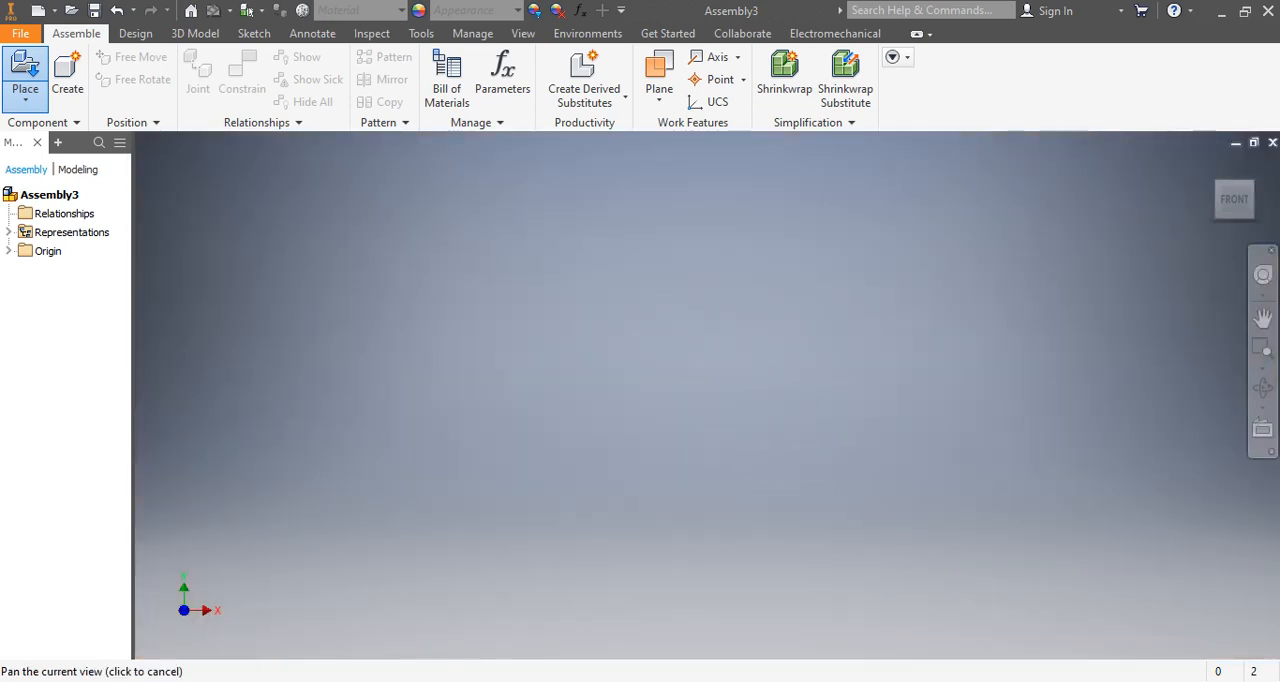
scroll(692, 409, down, 5)
scroll(693, 411, up, 5)
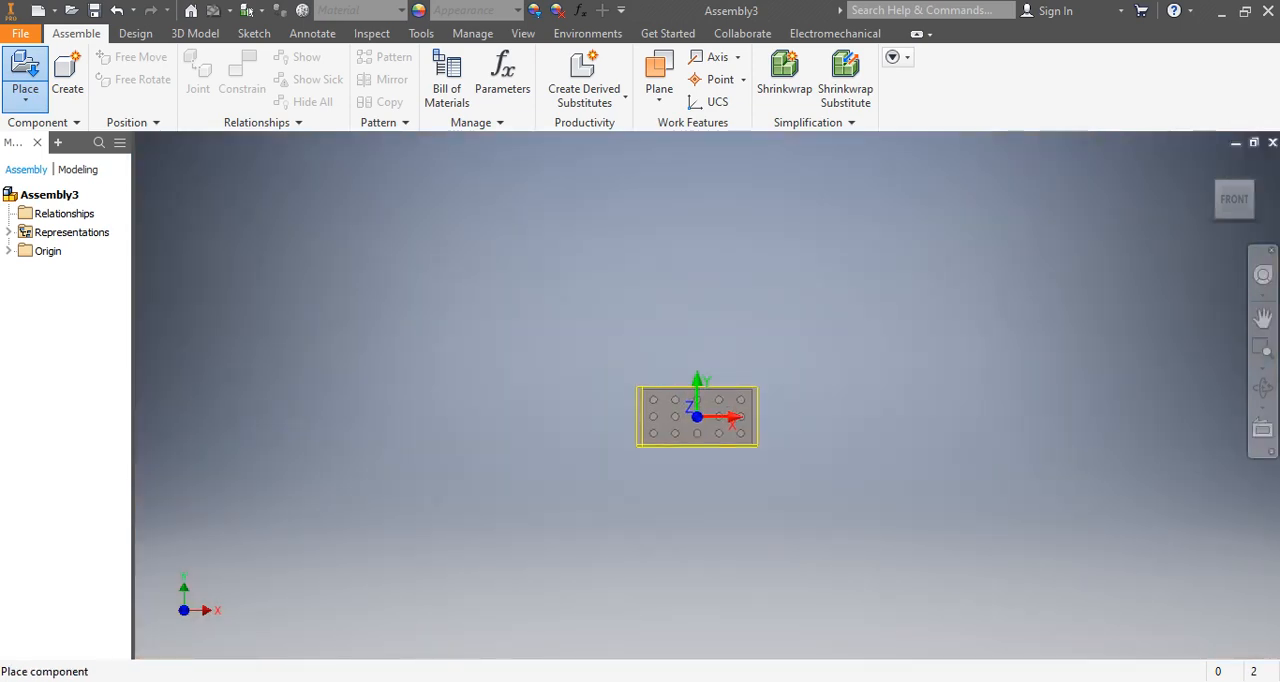
scroll(676, 390, down, 4)
click(676, 390)
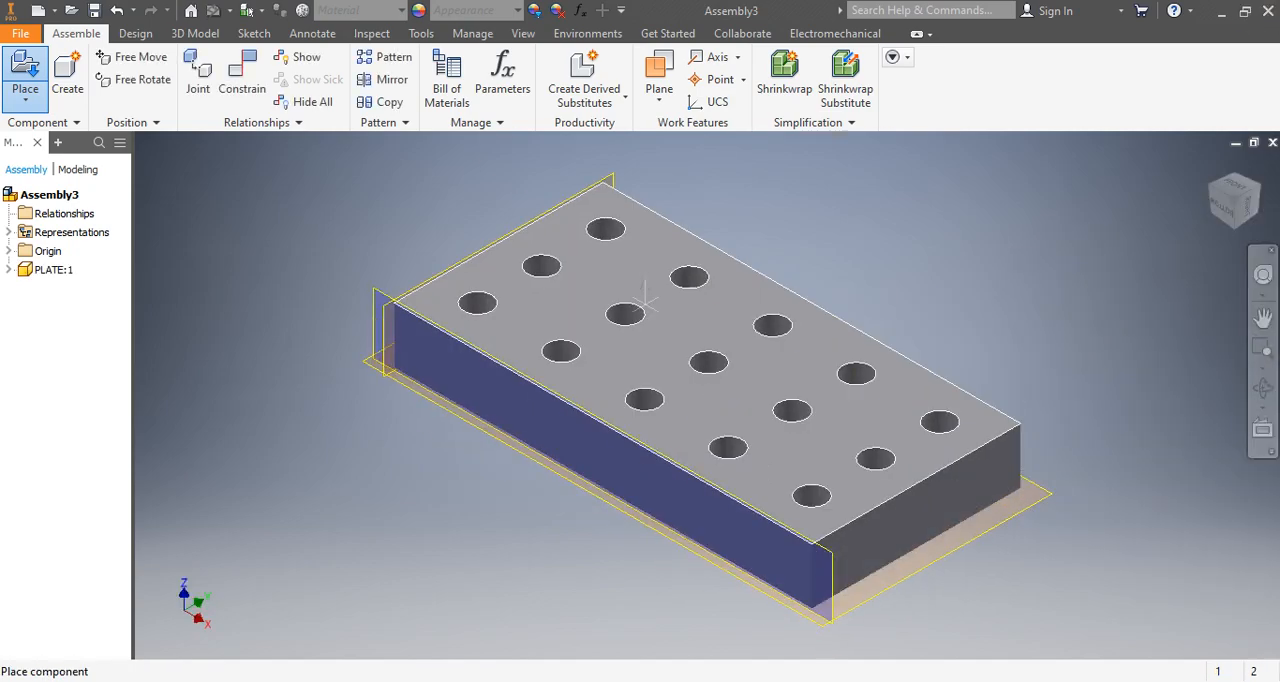
Place five more copies of the plate around the first one and finish the placement.
scroll(646, 400, down, 5)
scroll(646, 400, up, 8)
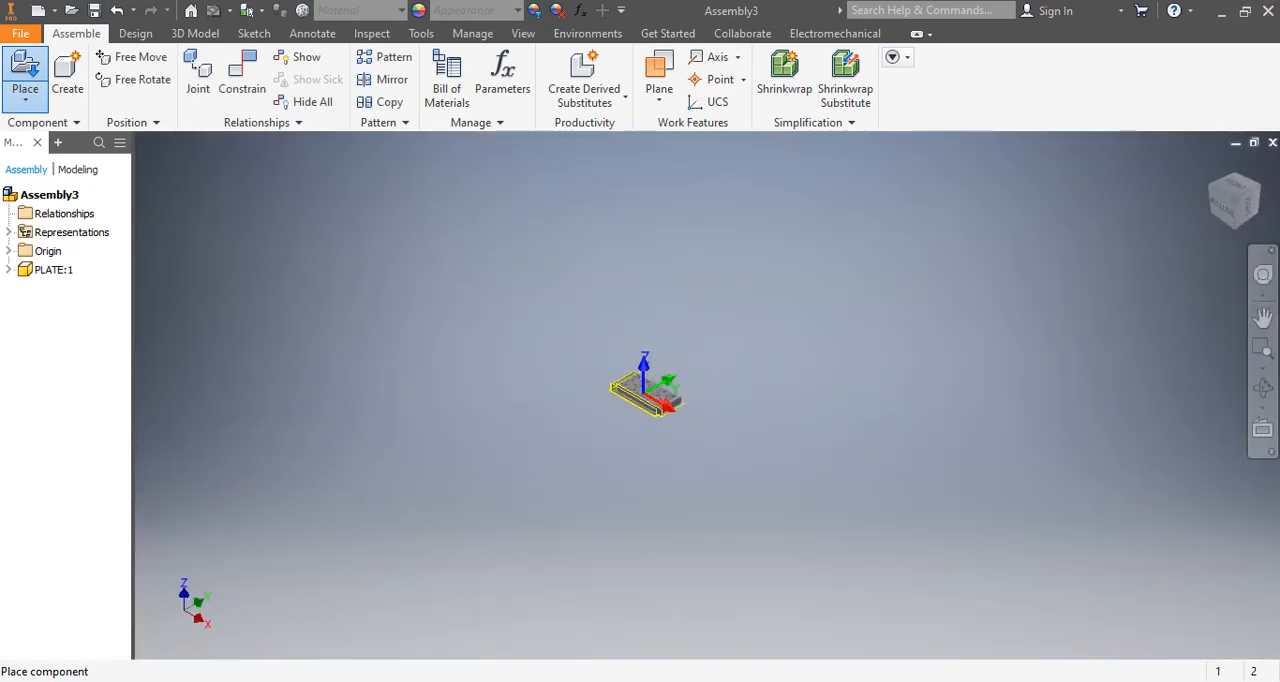
scroll(547, 352, down, 3)
click(549, 351)
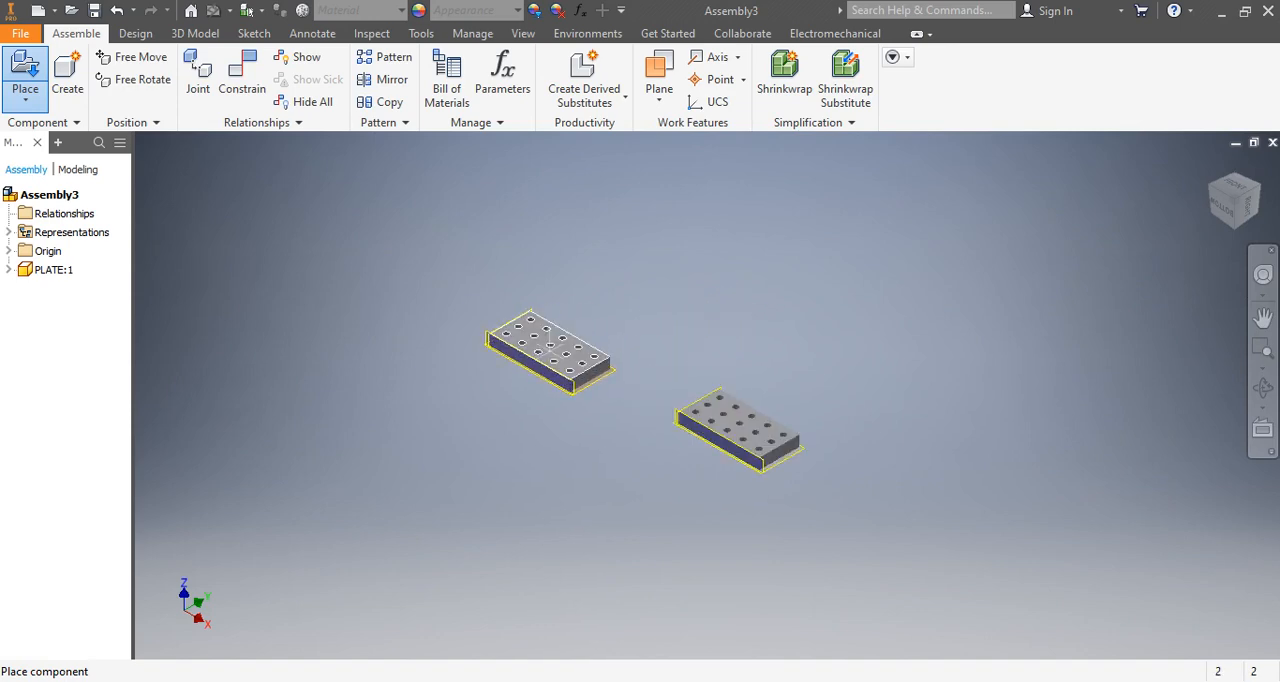
click(728, 328)
click(912, 417)
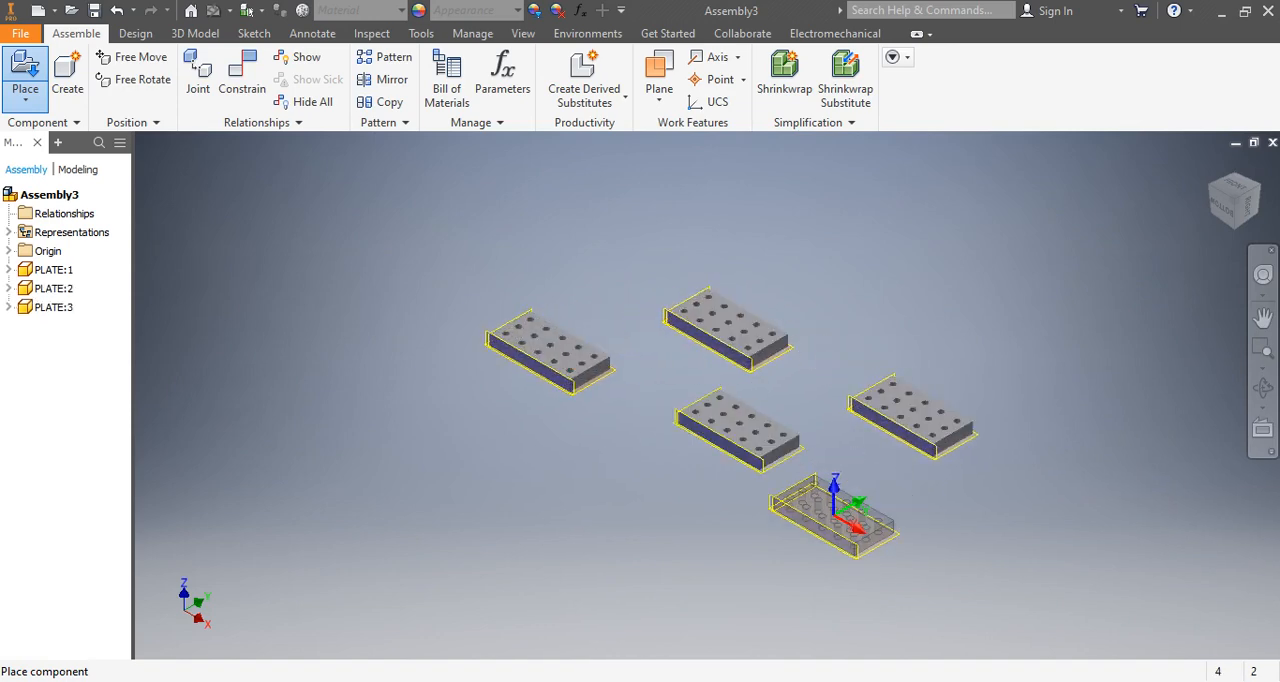
click(722, 543)
click(514, 479)
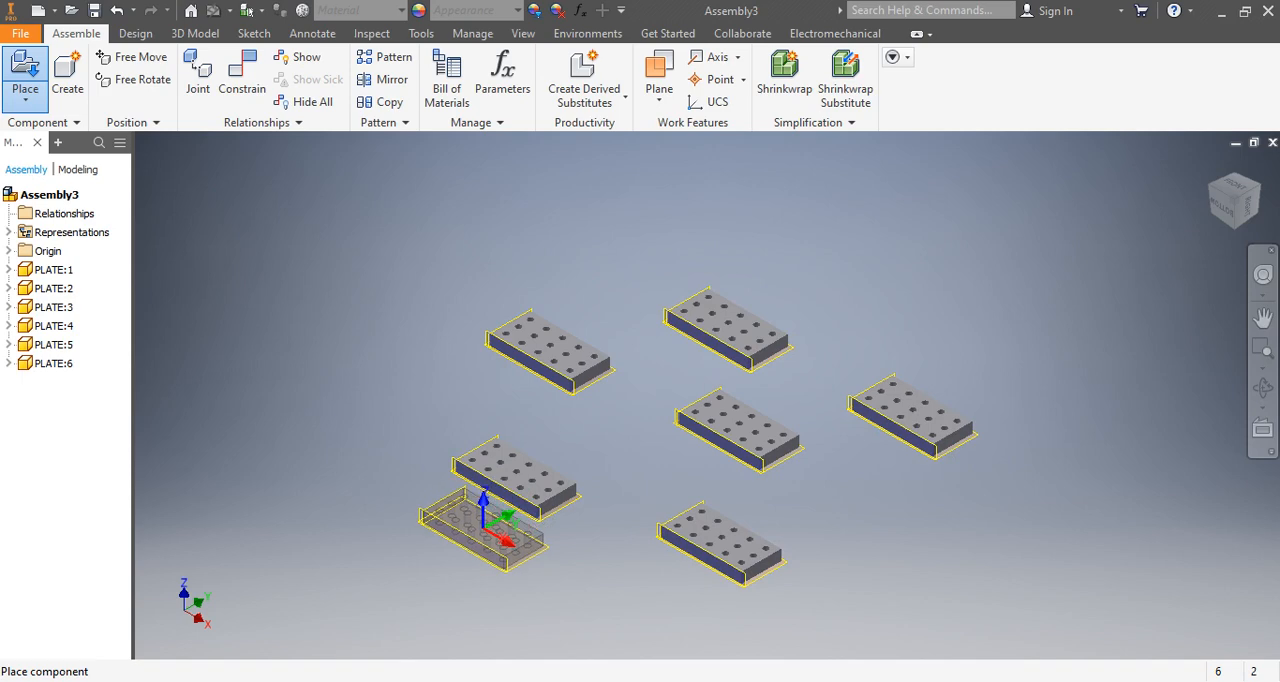
key(Escape)
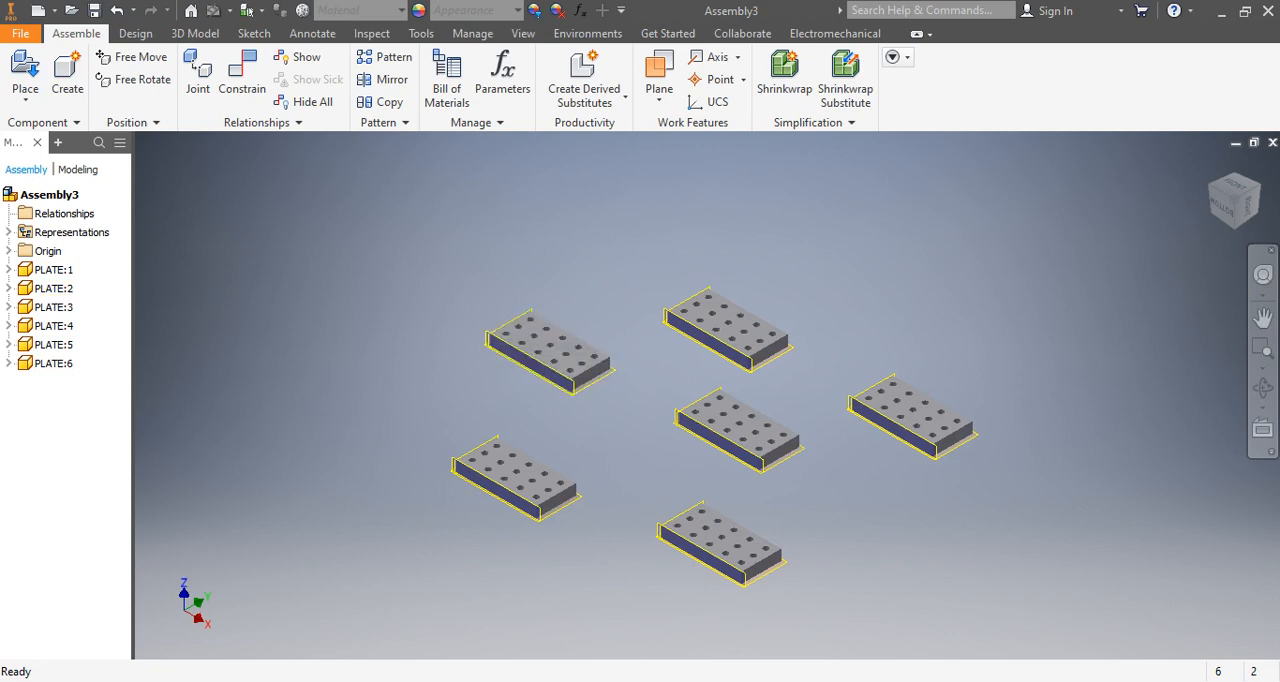
Delete the five extra plate copies, PLATE:2 through PLATE:6, keeping only PLATE:1.
click(516, 479)
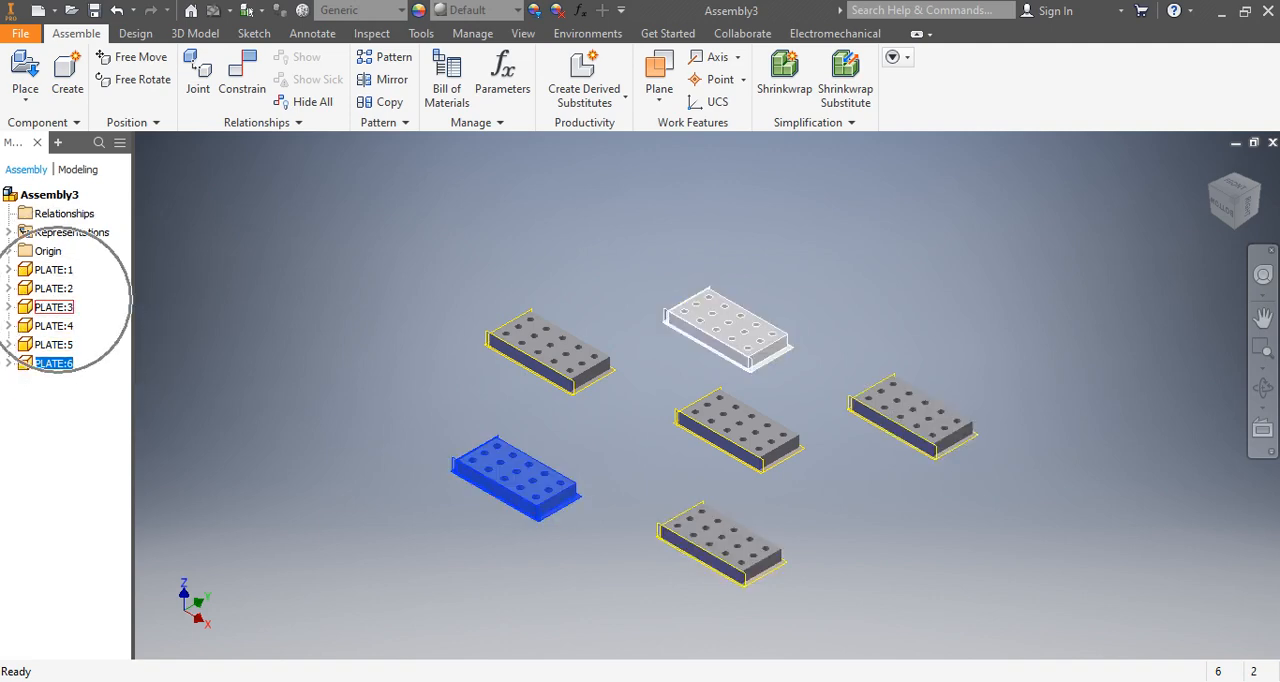
shift+click(53, 307)
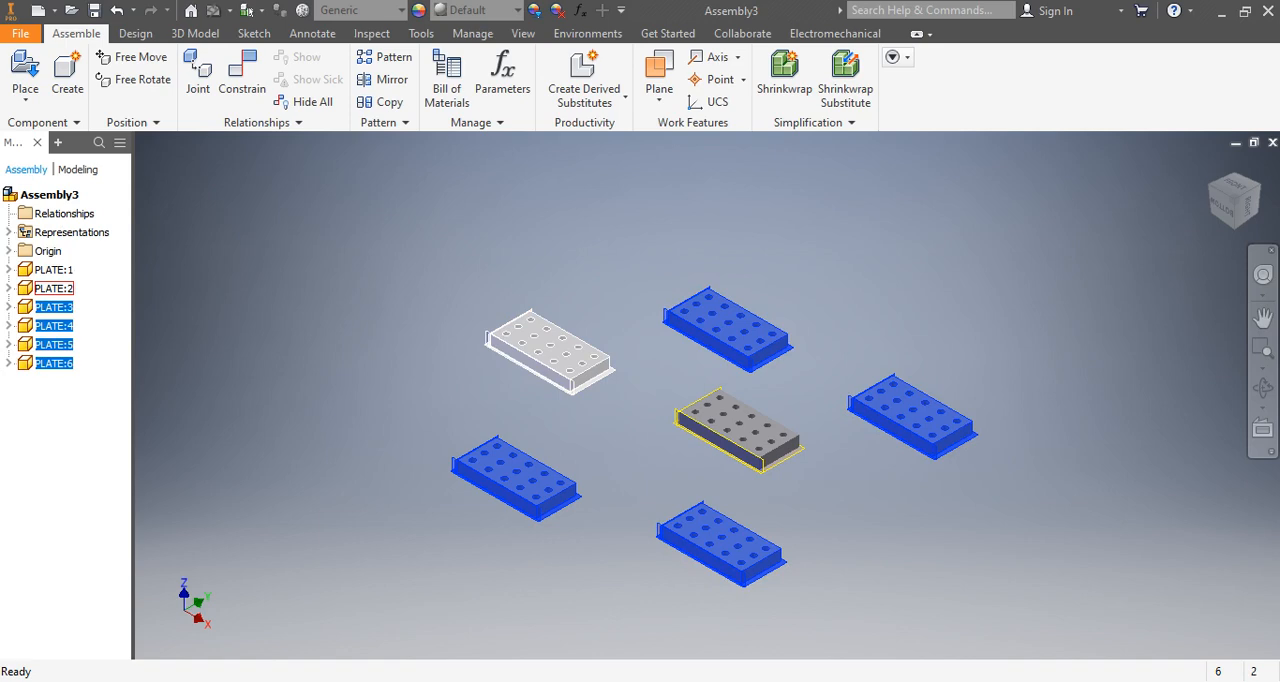
ctrl+click(53, 288)
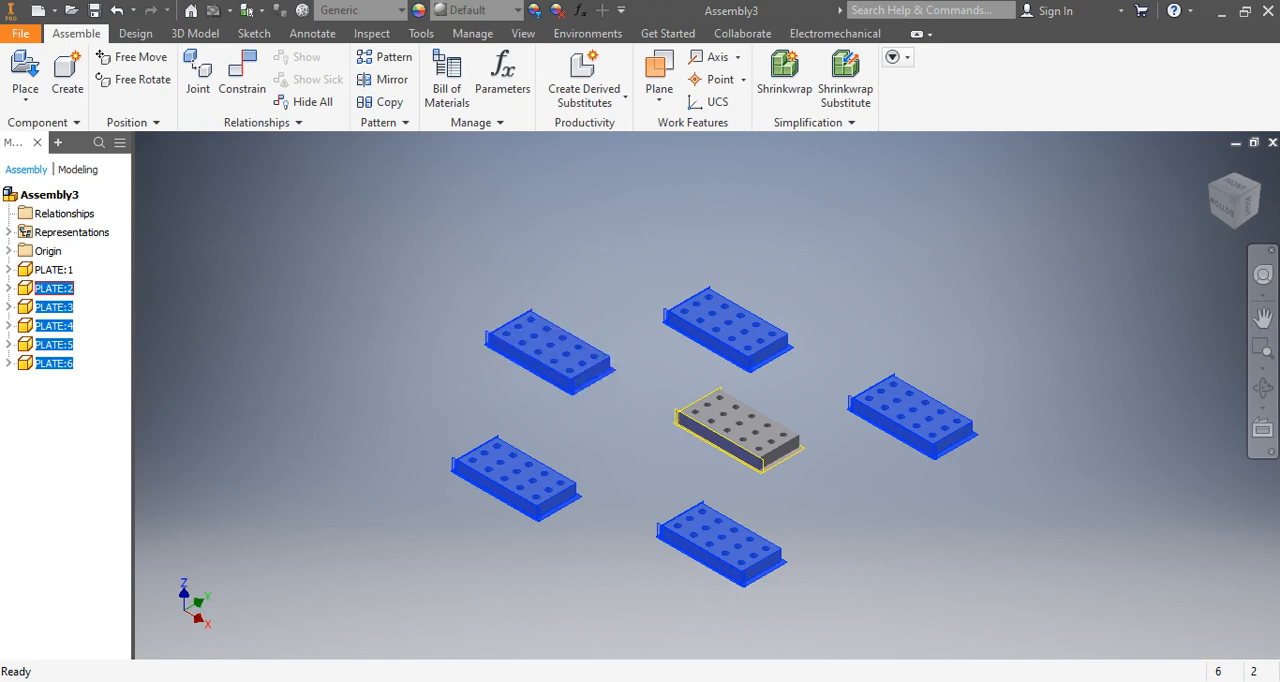
right_click(55, 288)
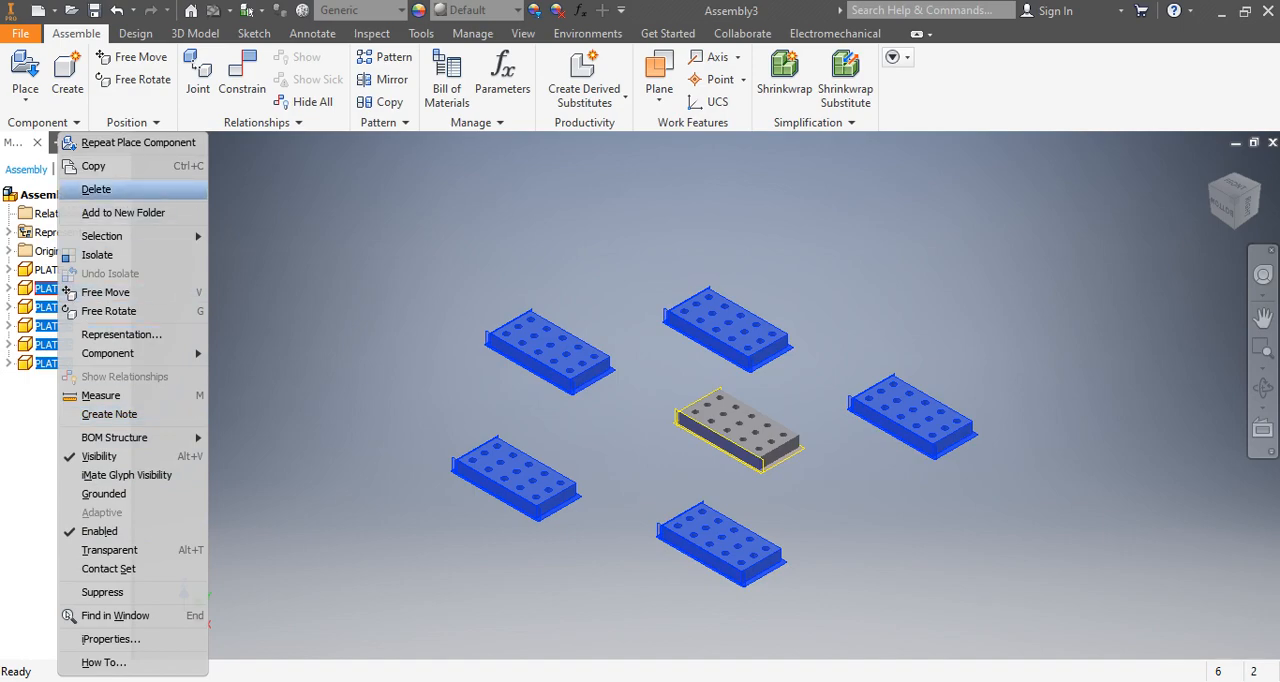
click(96, 189)
scroll(740, 395, down, 10)
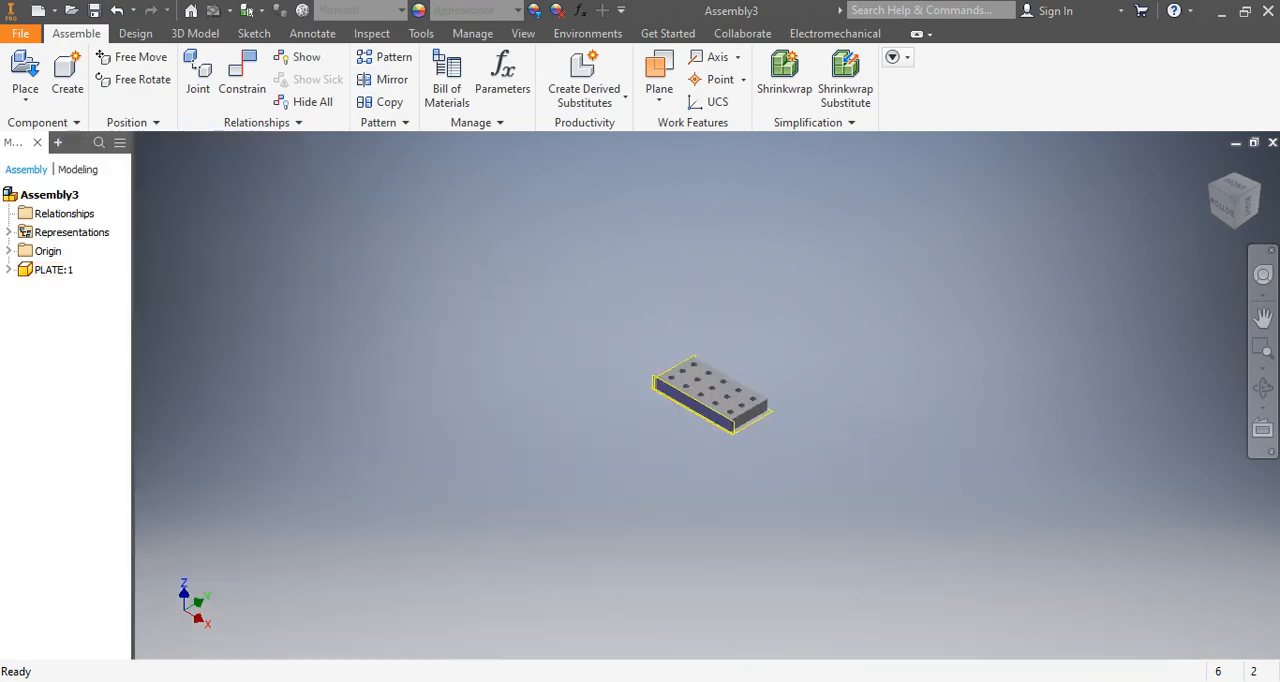
scroll(723, 418, up, 7)
scroll(685, 448, down, 6)
scroll(660, 378, up, 7)
scroll(598, 328, down, 7)
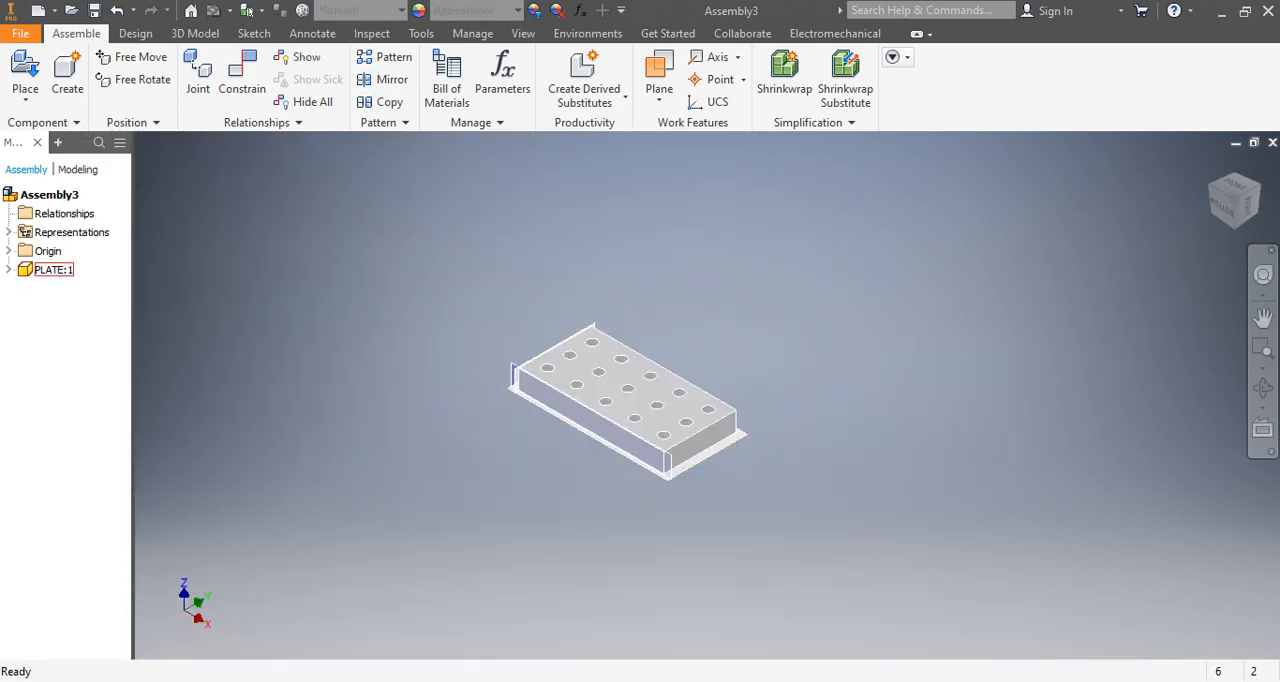
middle_drag(600, 335, 608, 301)
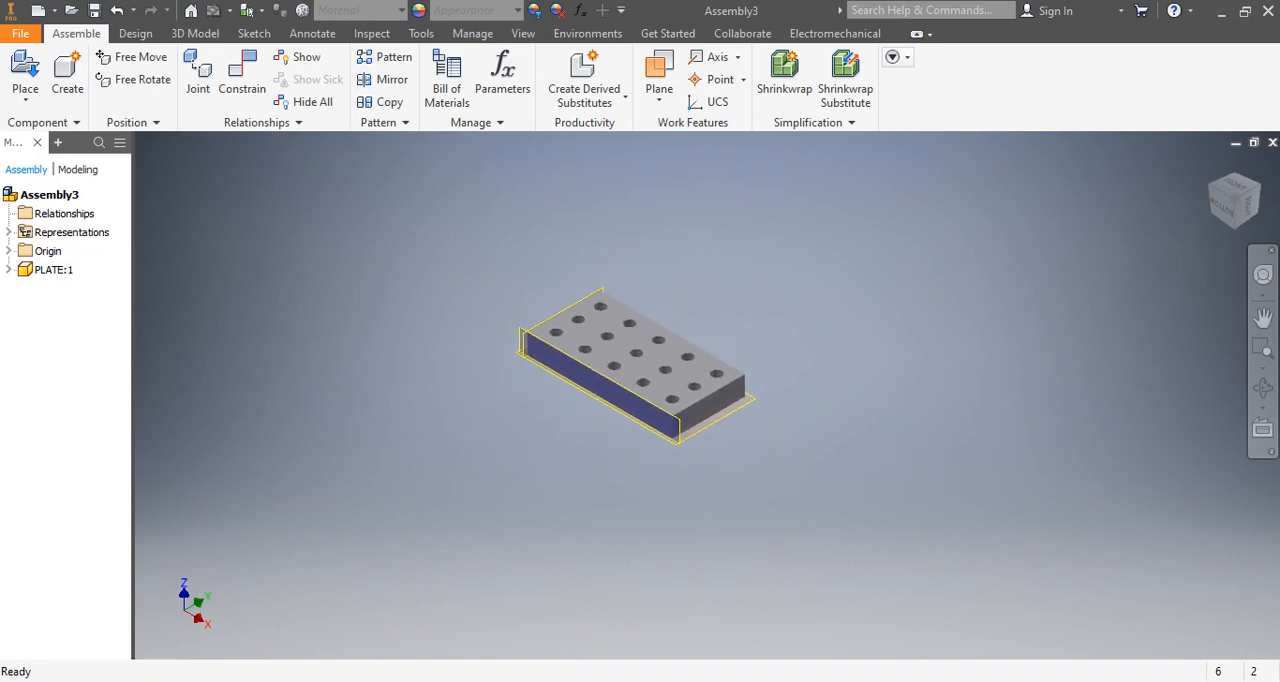
scroll(667, 317, up, 5)
scroll(716, 353, down, 6)
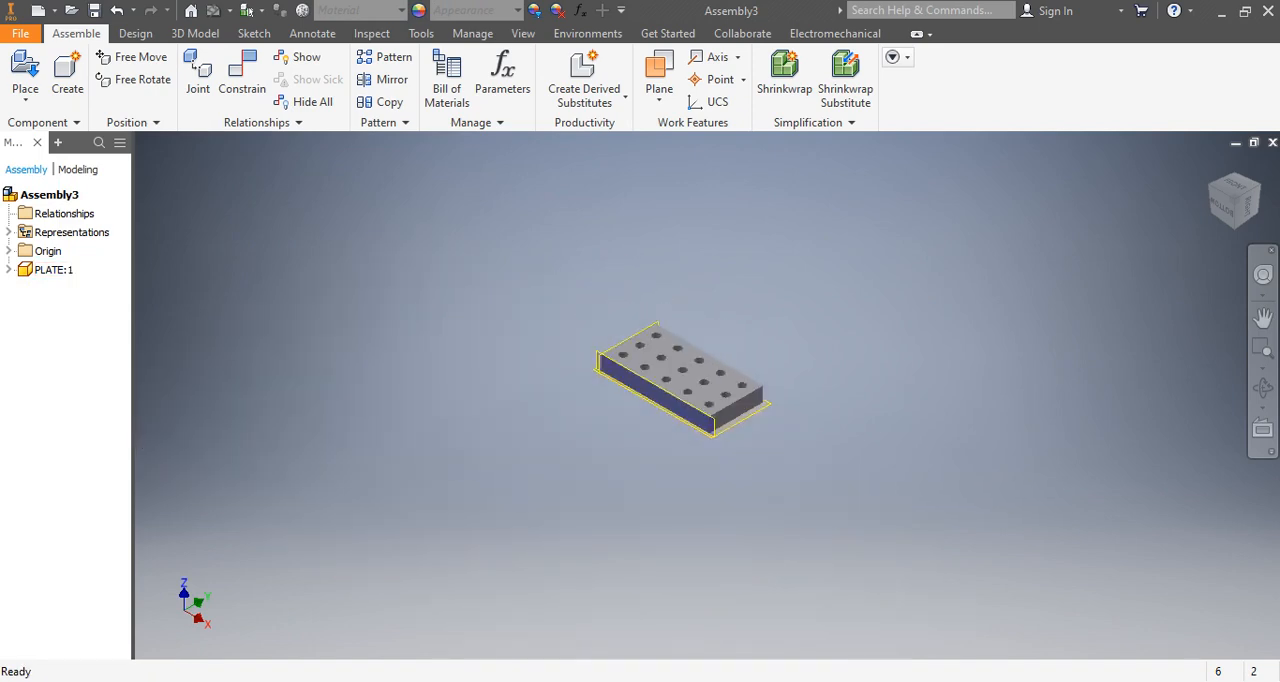
scroll(719, 358, up, 6)
scroll(719, 358, down, 4)
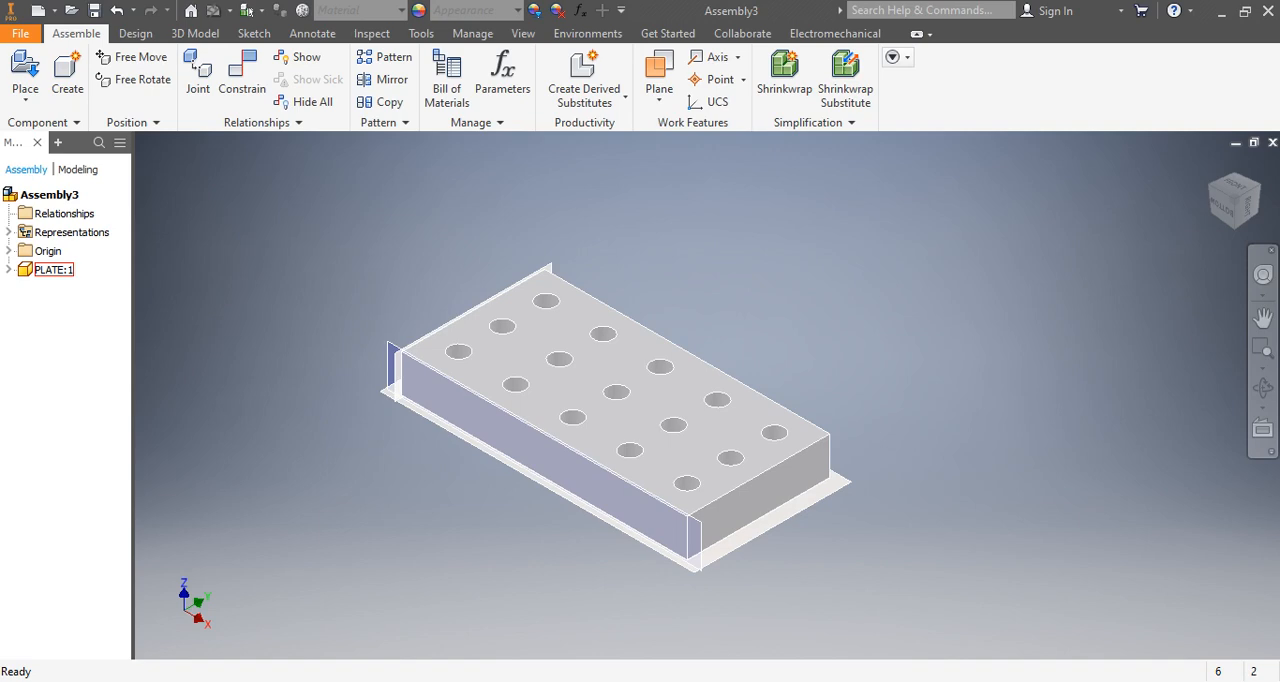
scroll(560, 388, down, 5)
scroll(580, 385, up, 7)
scroll(595, 393, down, 7)
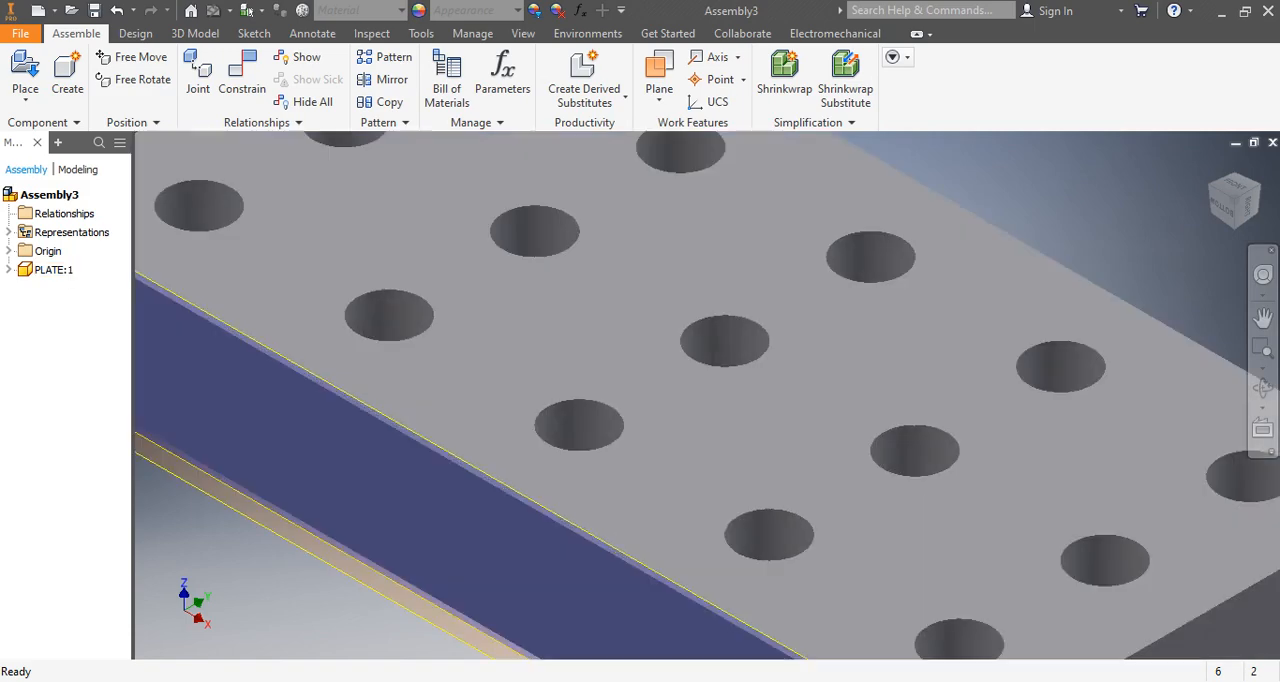
scroll(597, 381, up, 7)
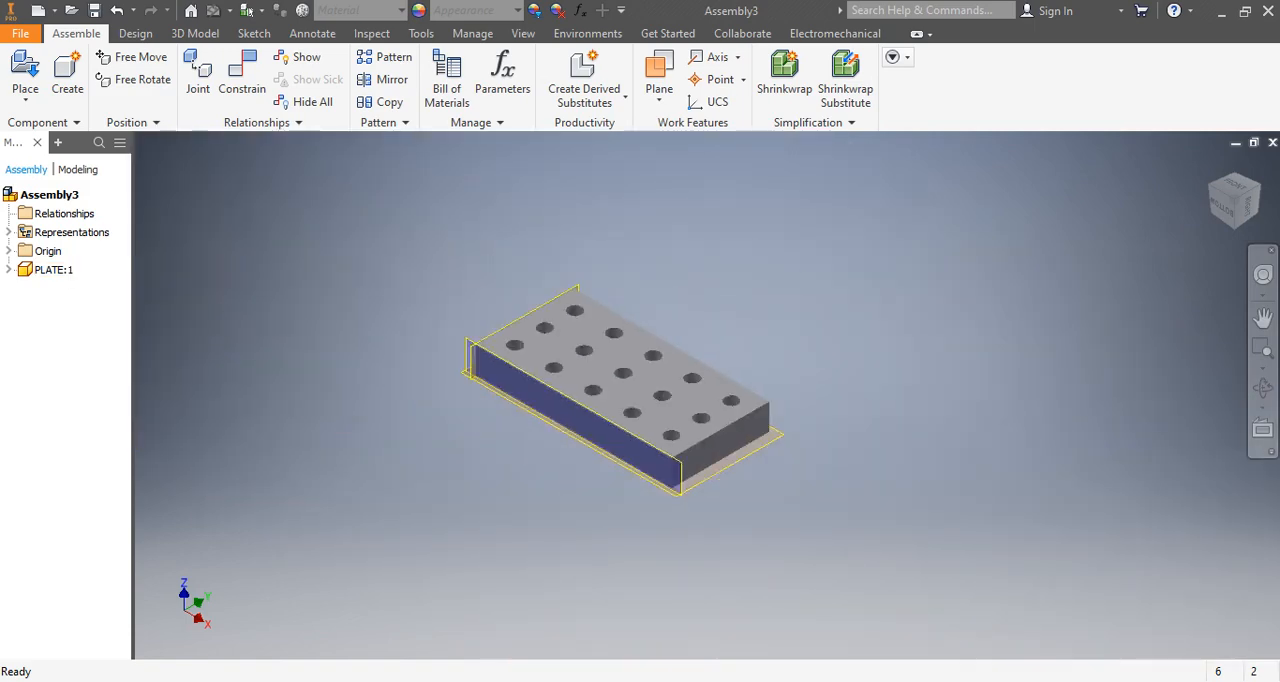
scroll(592, 387, down, 5)
scroll(592, 387, up, 6)
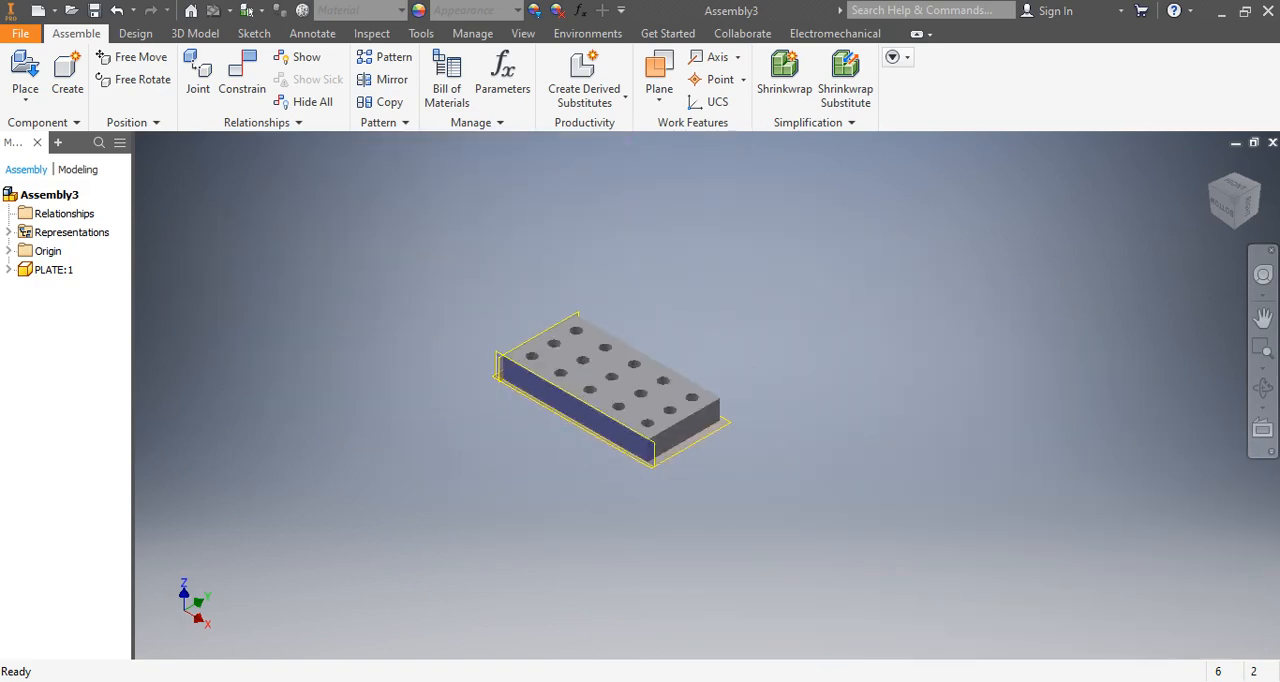
scroll(592, 387, down, 4)
scroll(600, 378, up, 3)
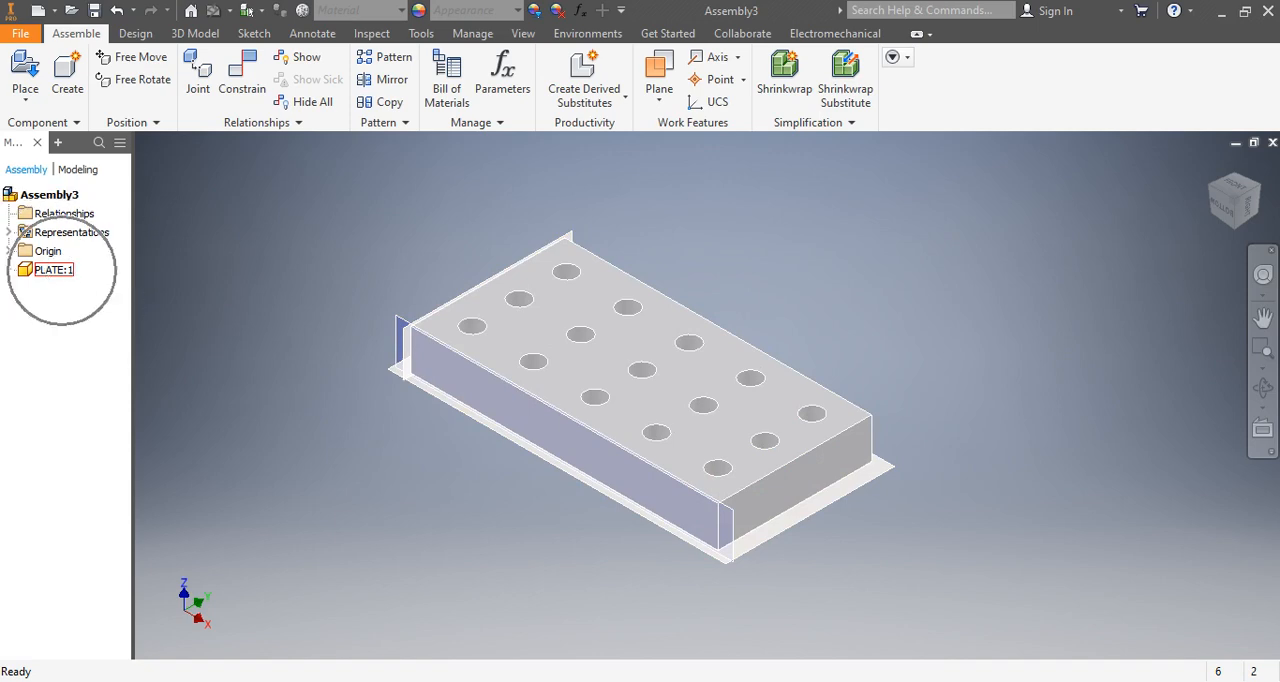
Ground the PLATE:1 component so that it is fixed in the assembly.
right_click(55, 270)
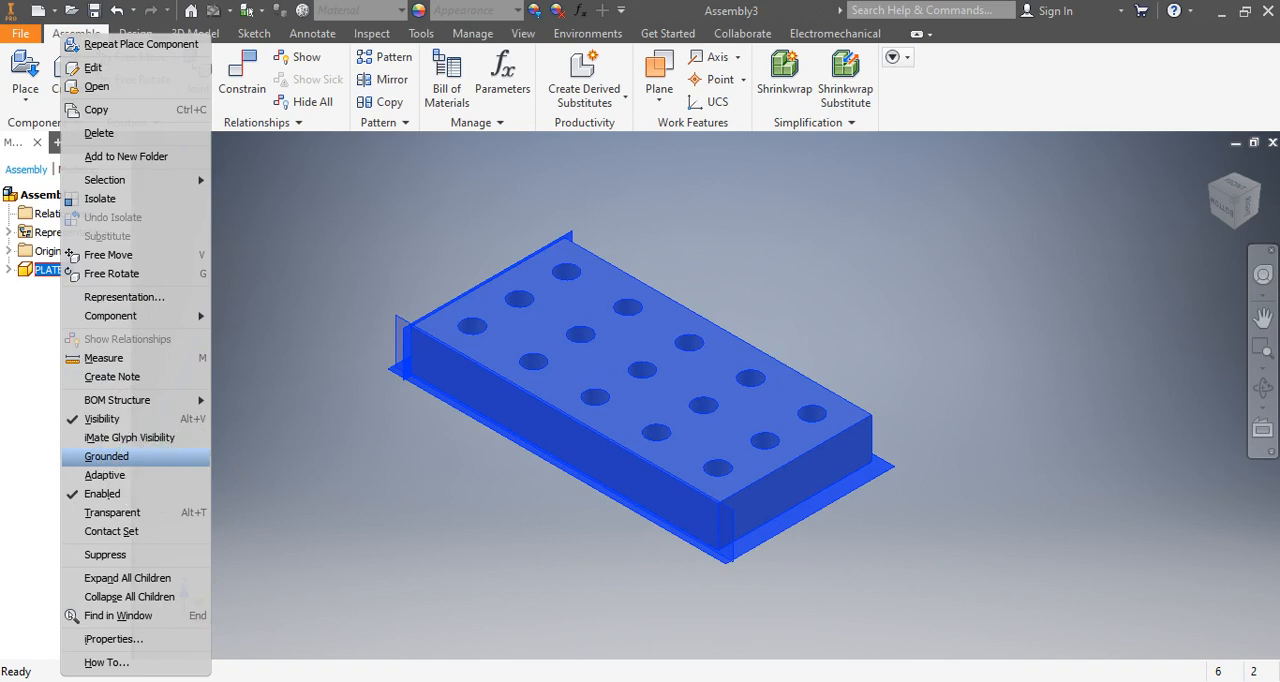
click(106, 456)
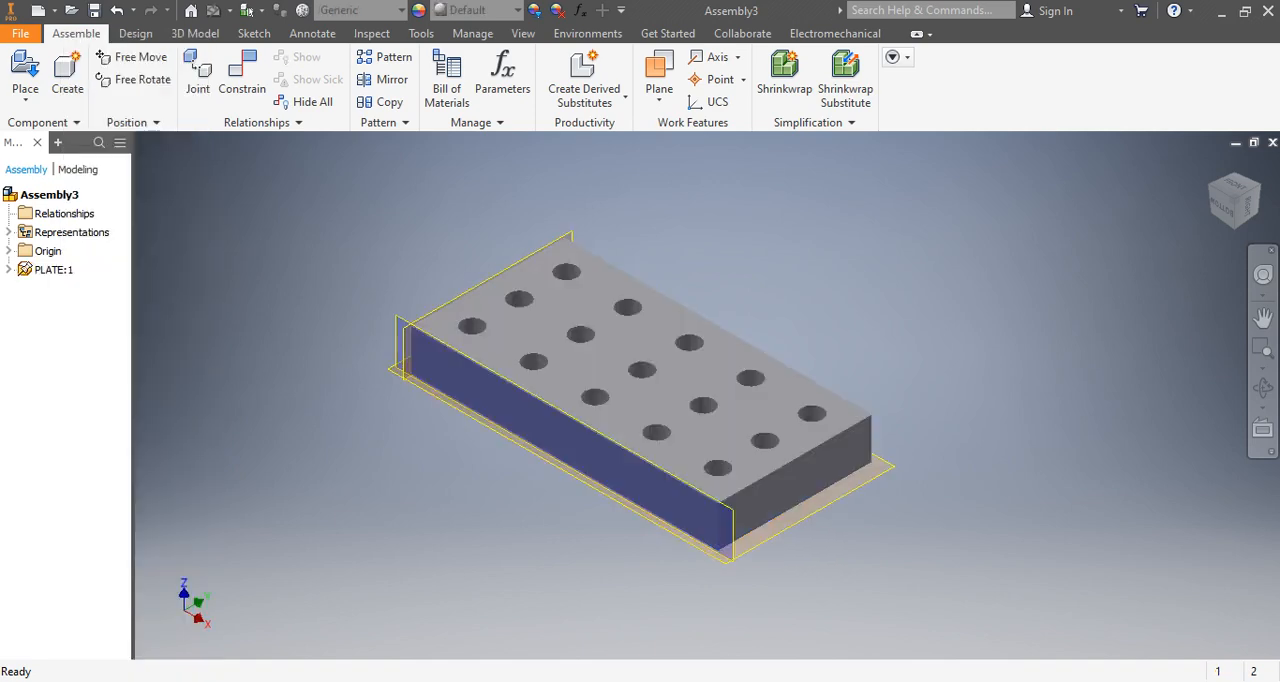
scroll(568, 385, down, 5)
scroll(570, 390, up, 6)
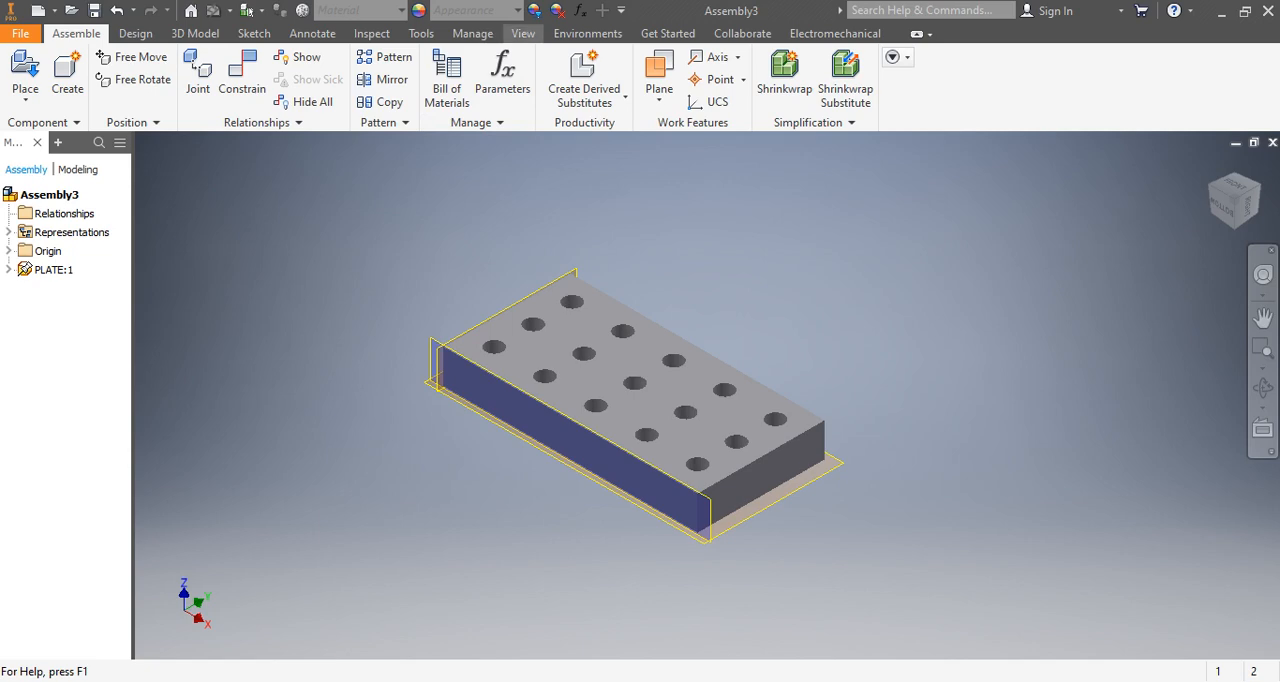
click(523, 33)
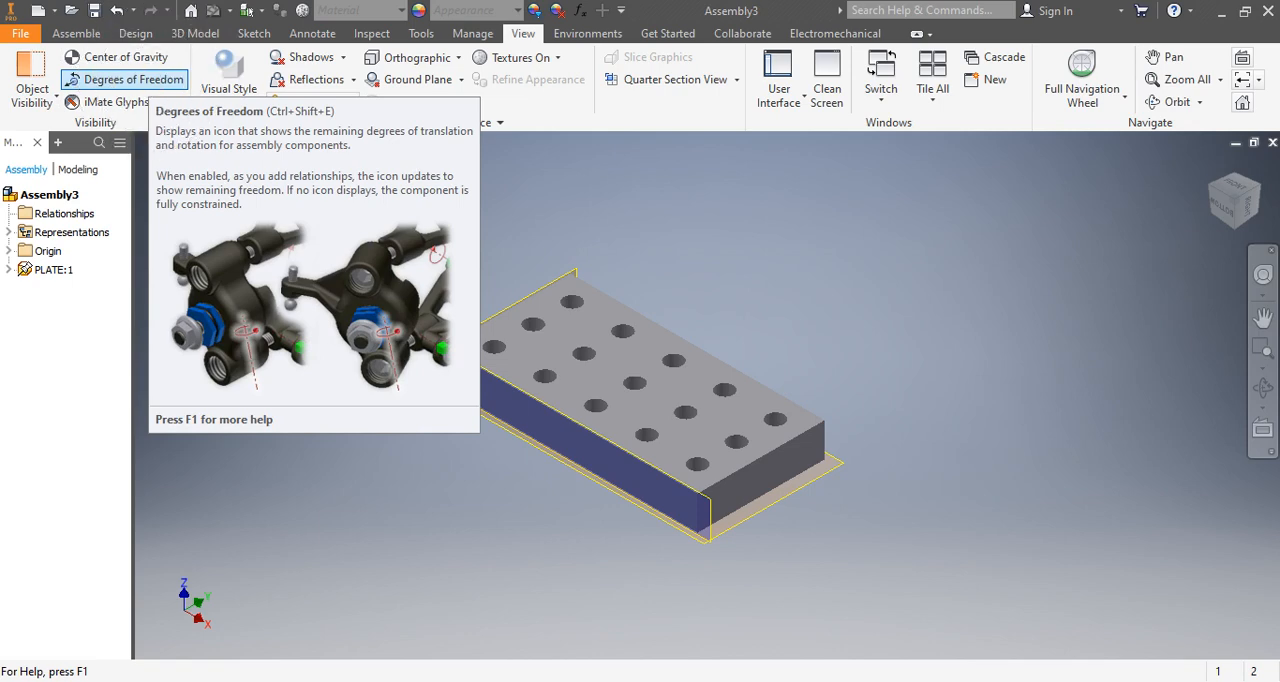
click(76, 33)
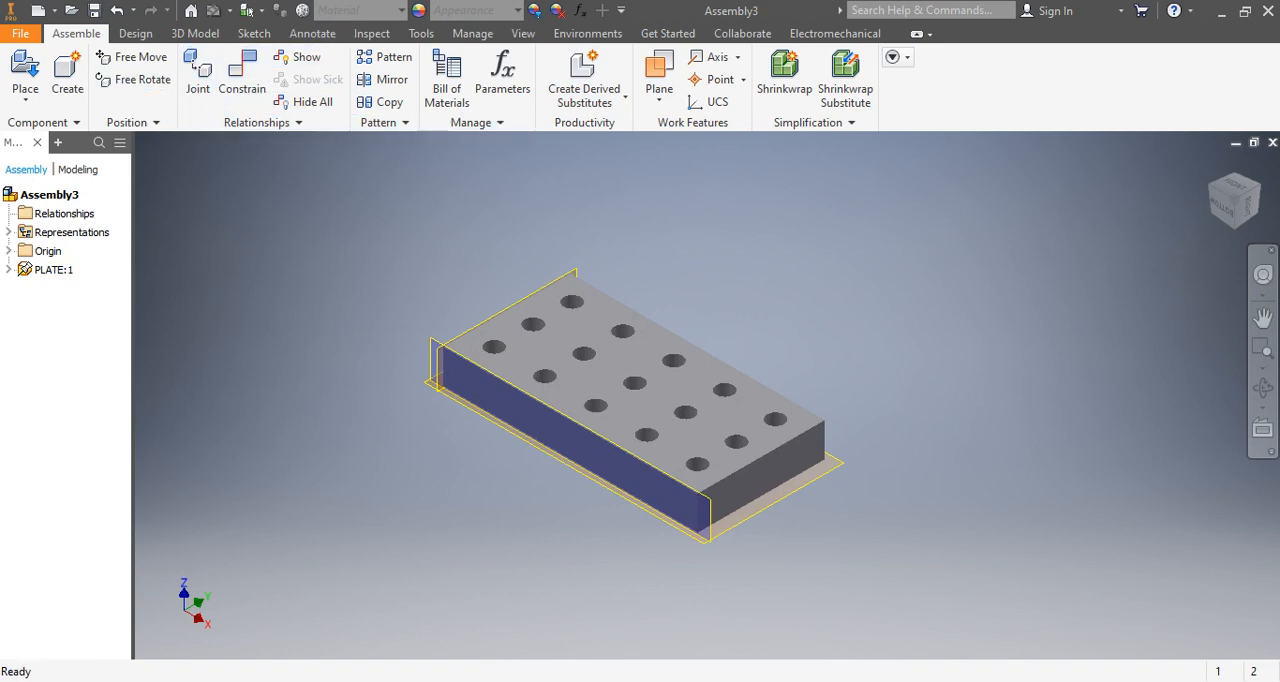
click(312, 33)
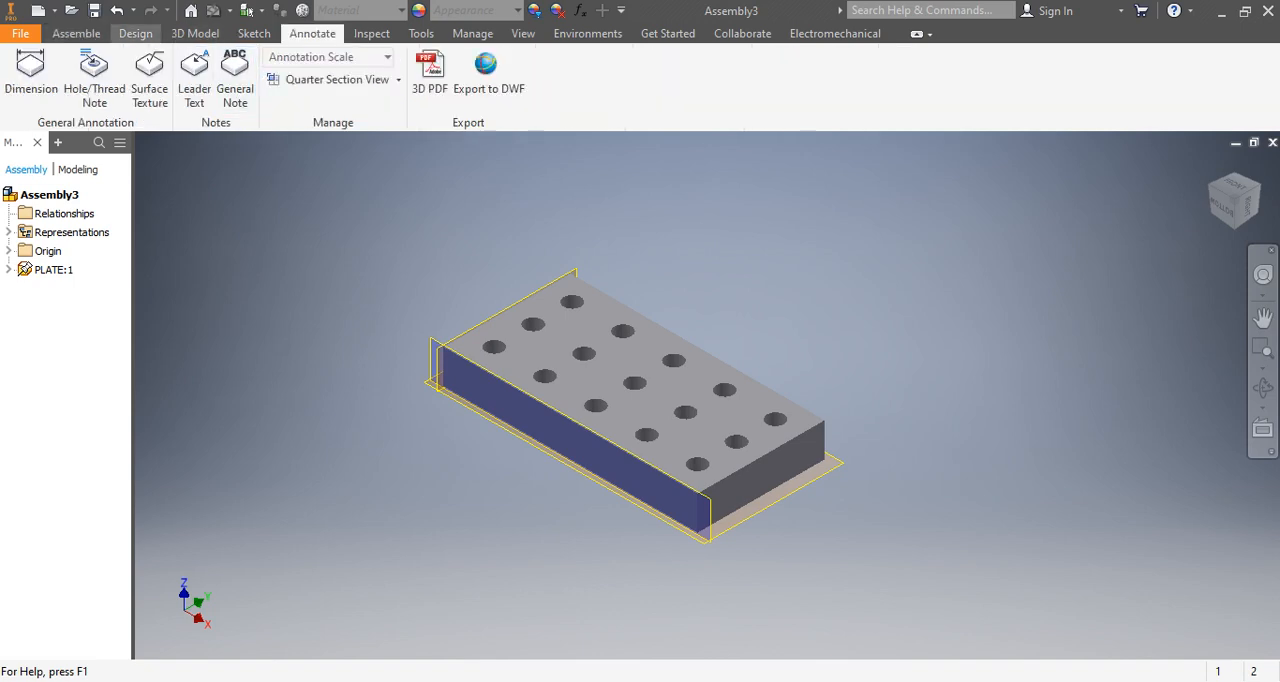
click(135, 33)
click(76, 33)
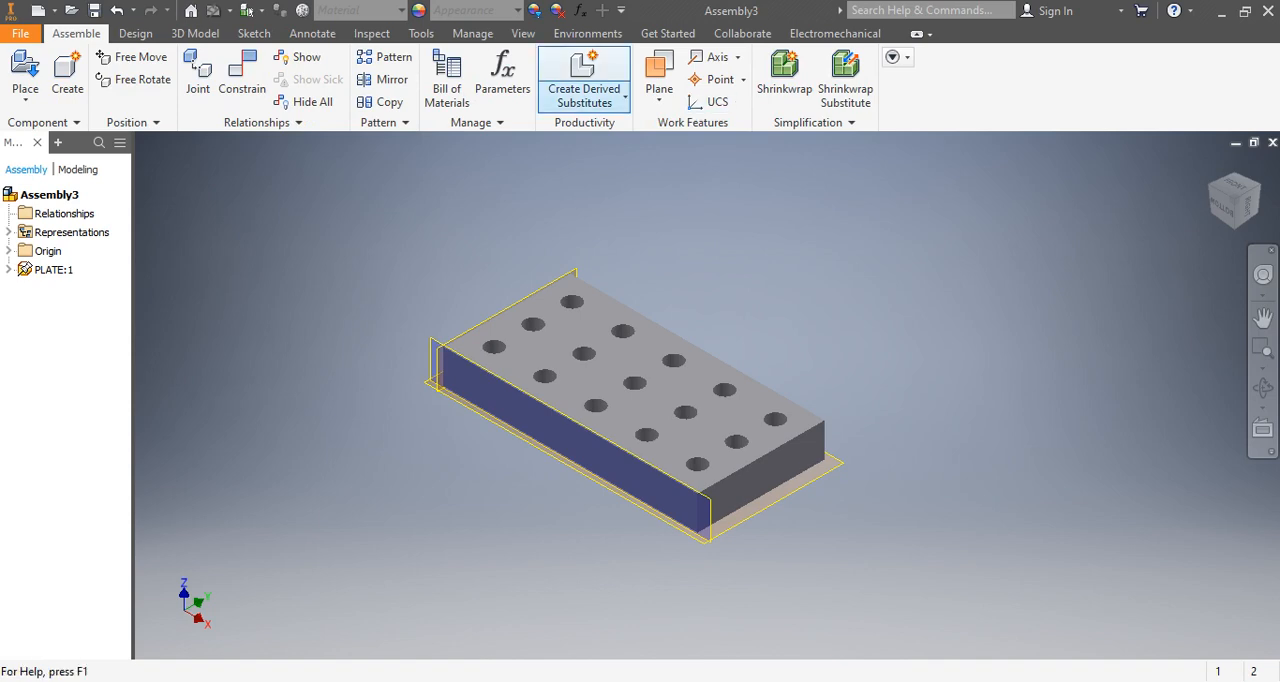
click(600, 97)
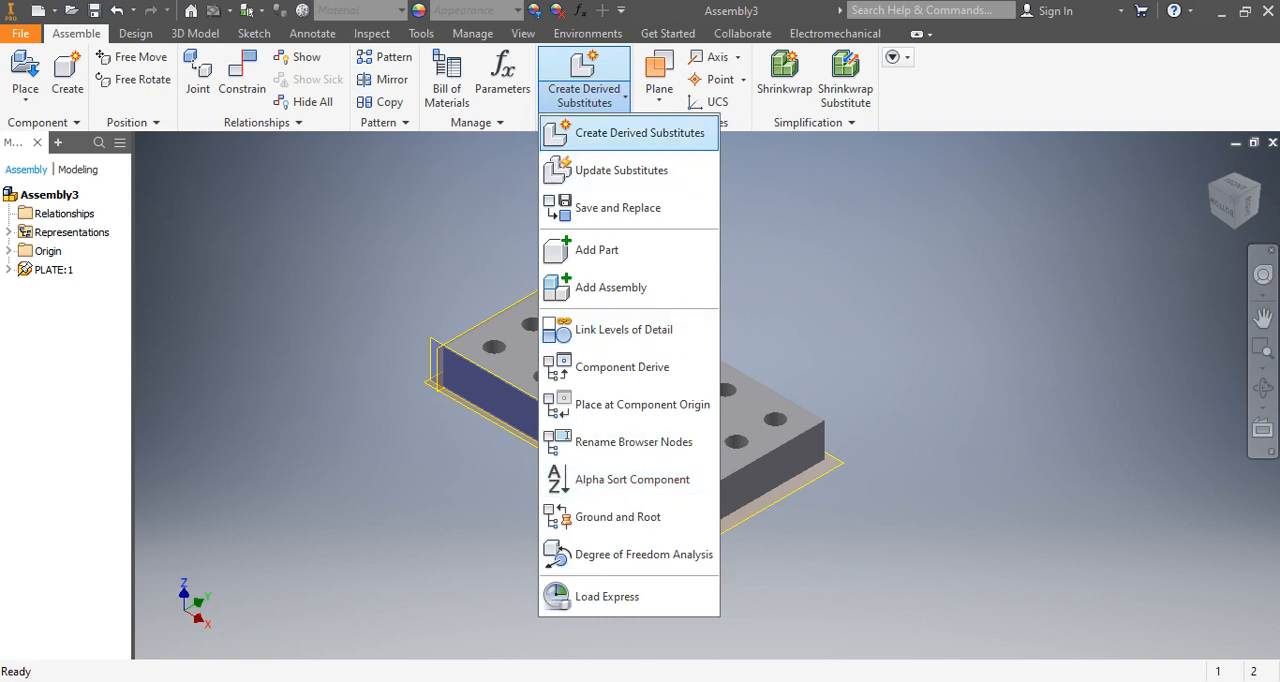
click(600, 97)
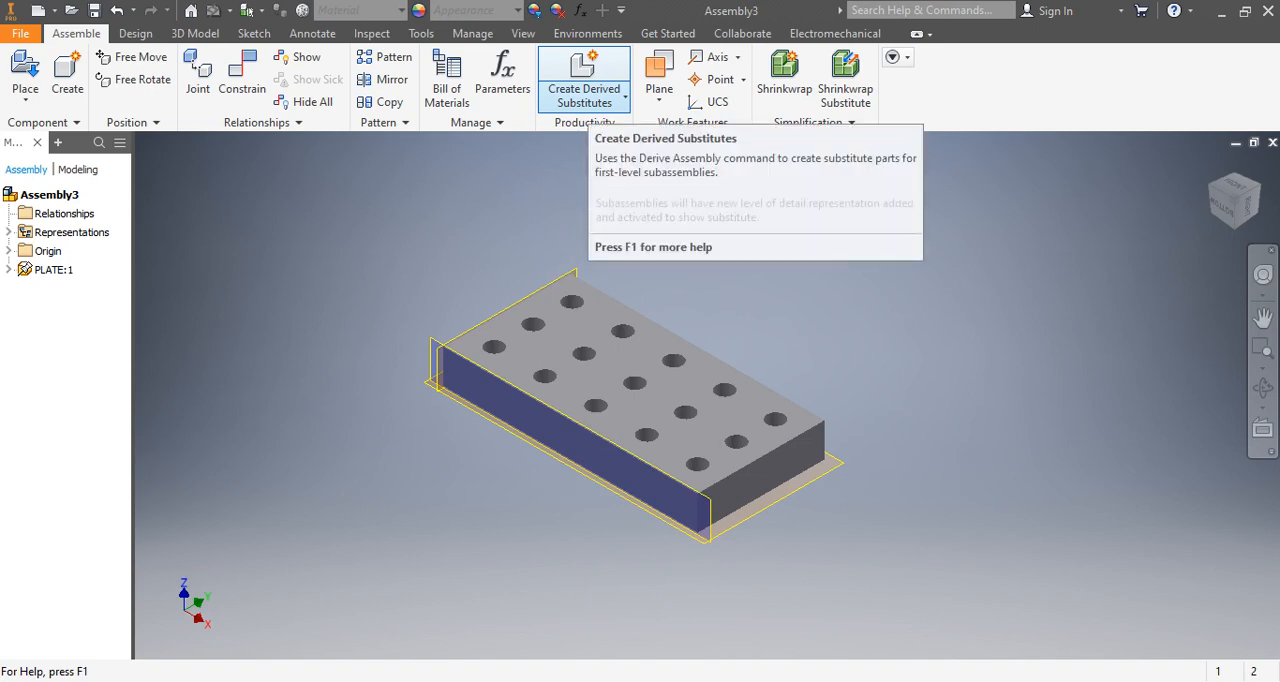
Run a Degree of Freedom Analysis on the assembly to check the plate's remaining translation and rotation freedoms.
click(600, 96)
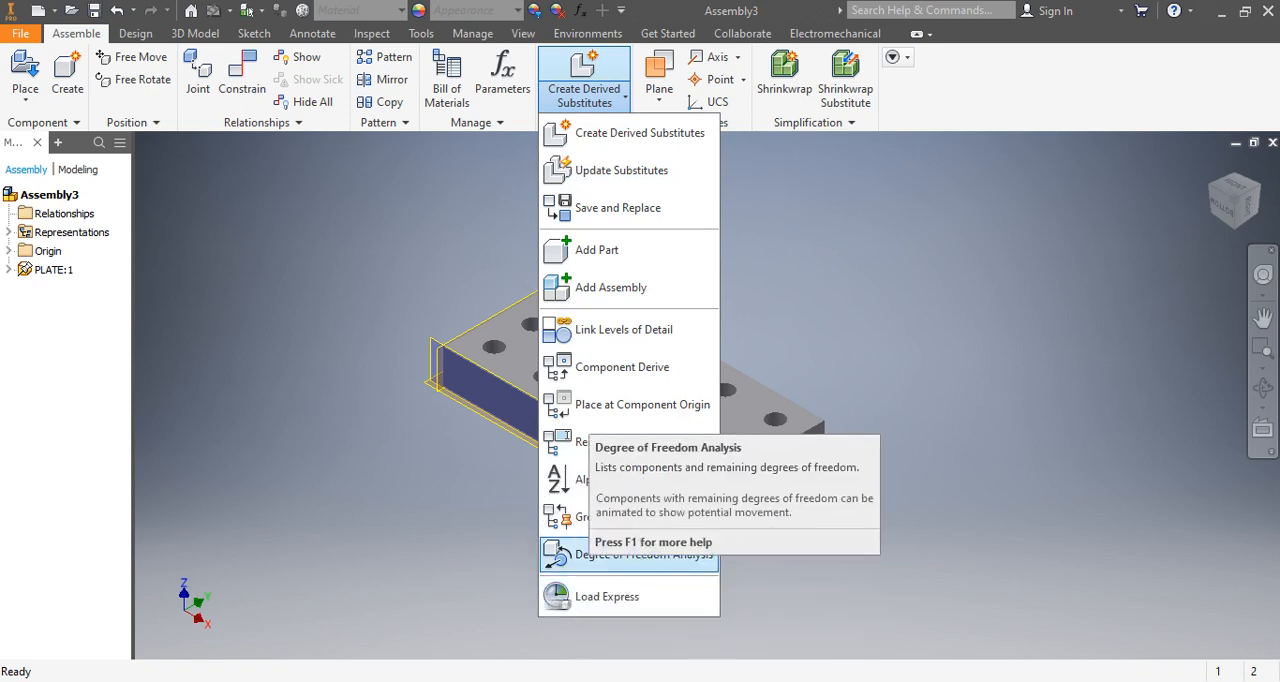
click(601, 566)
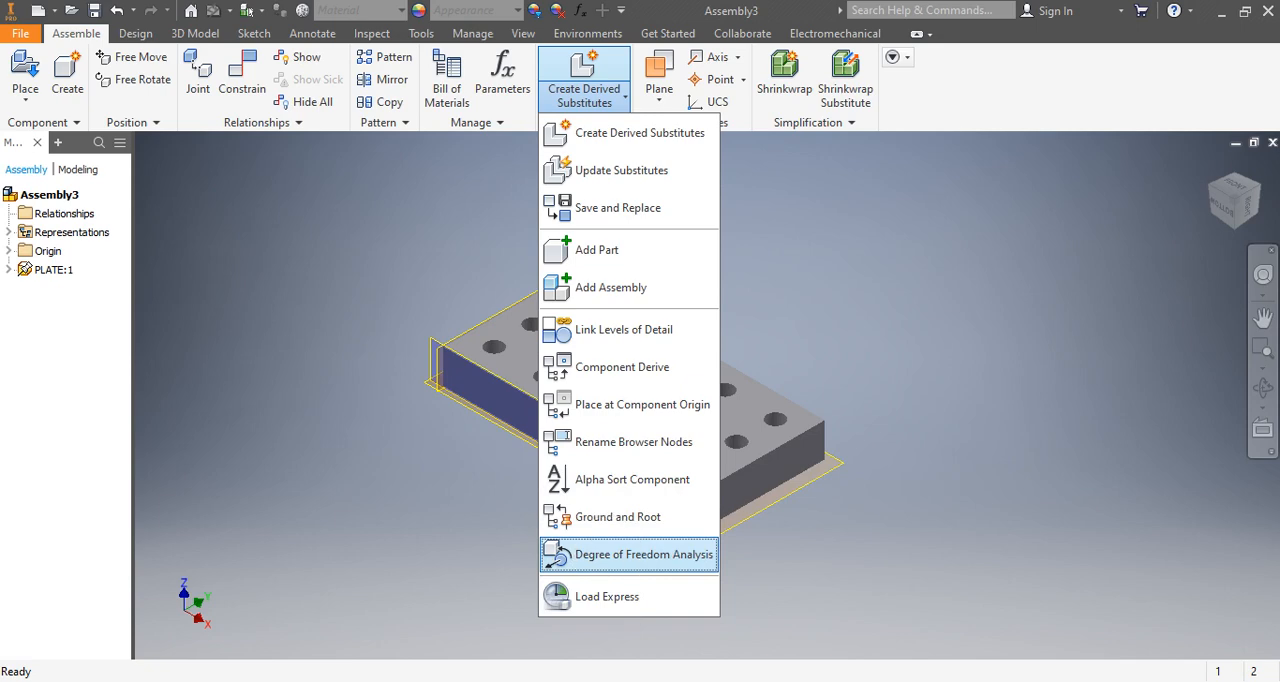
scroll(911, 400, down, 4)
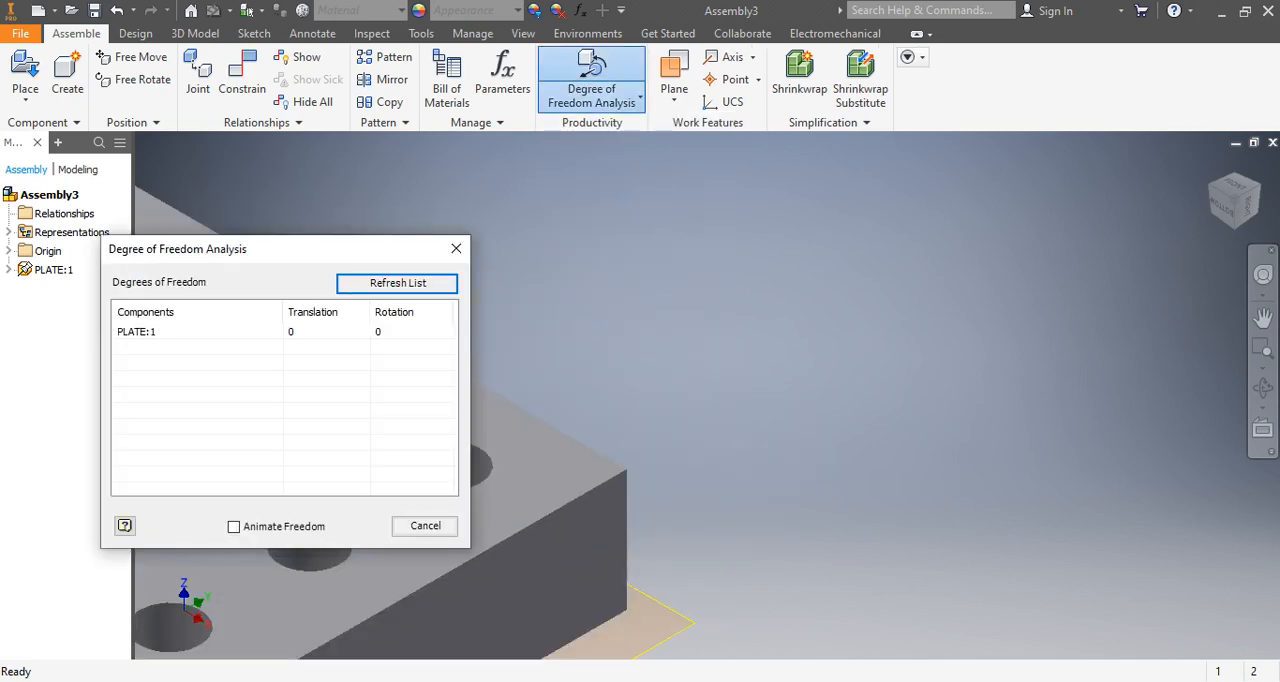
scroll(911, 400, up, 9)
scroll(925, 402, down, 8)
scroll(800, 430, up, 7)
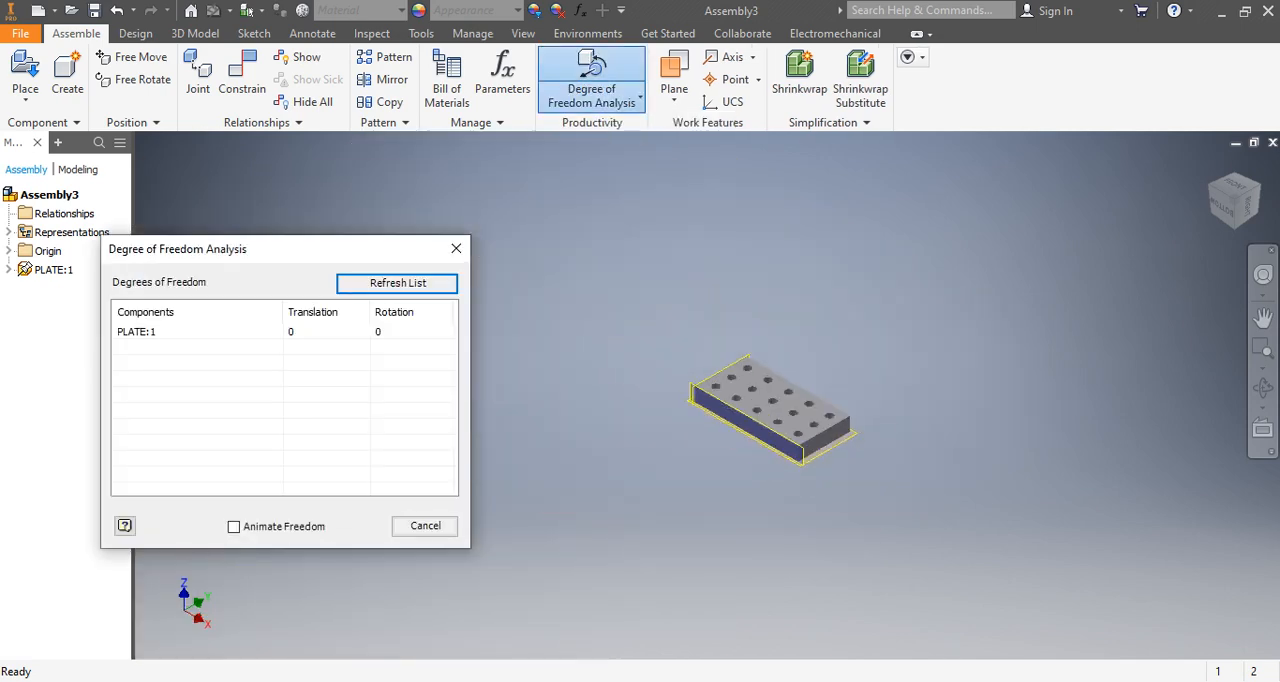
drag(423, 257, 508, 222)
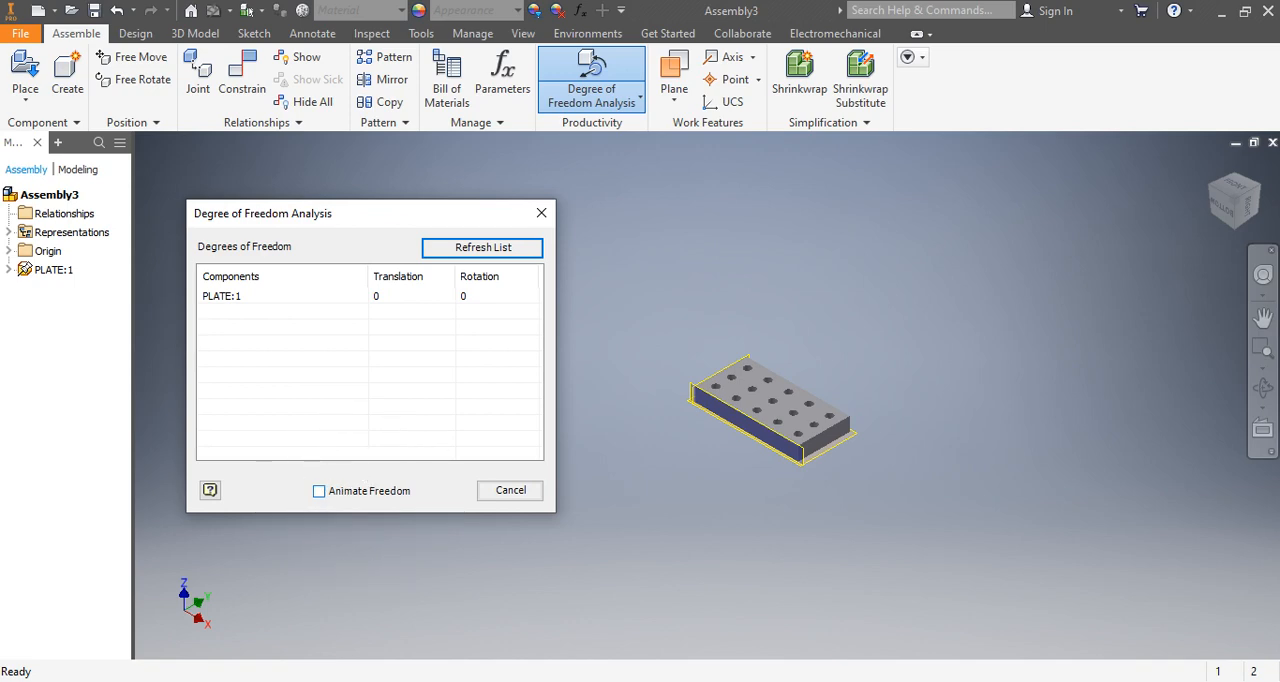
Enable Animate Freedom in the analysis, inspect the plate for any possible movement, and close the analysis.
click(319, 491)
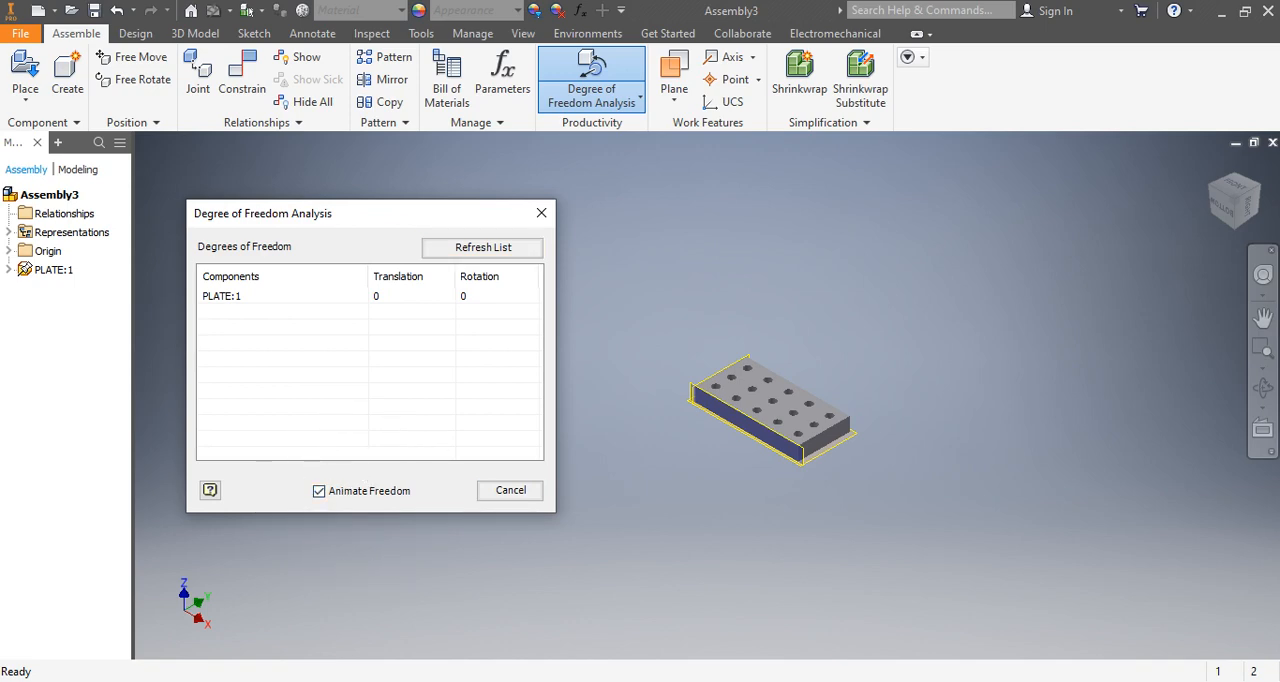
scroll(757, 412, down, 10)
scroll(770, 423, up, 10)
scroll(770, 423, down, 5)
scroll(771, 425, up, 5)
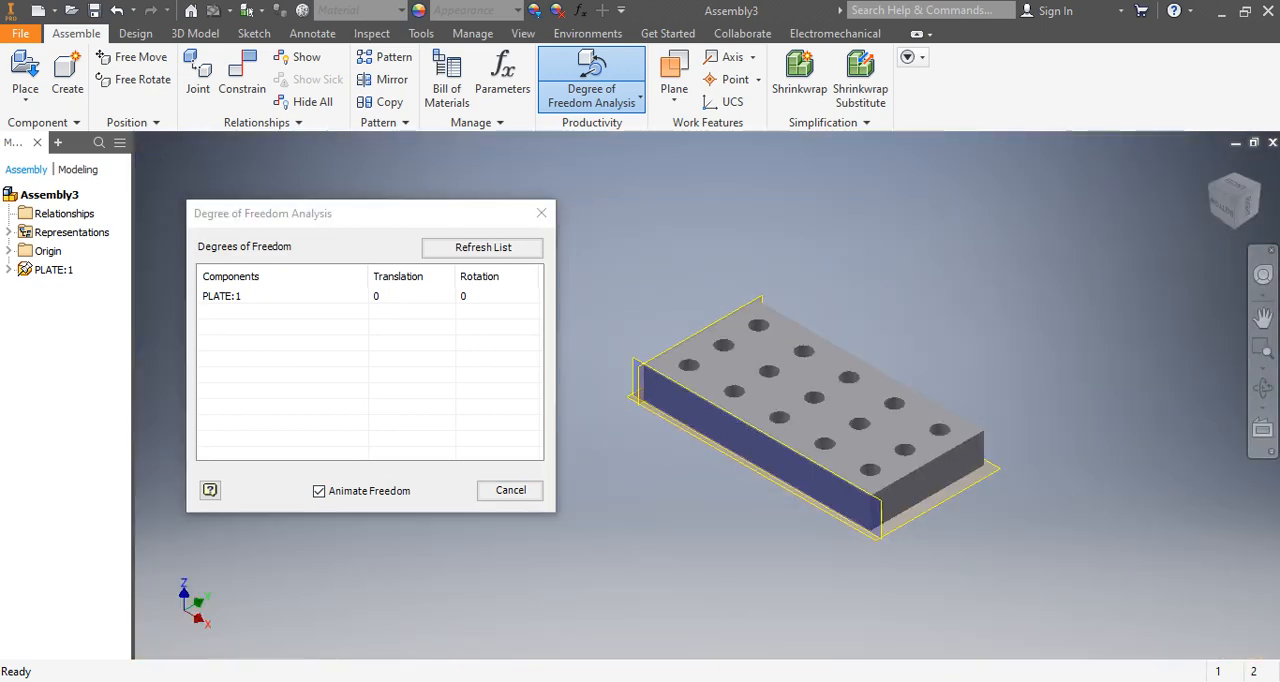
middle_drag(771, 425, 736, 436)
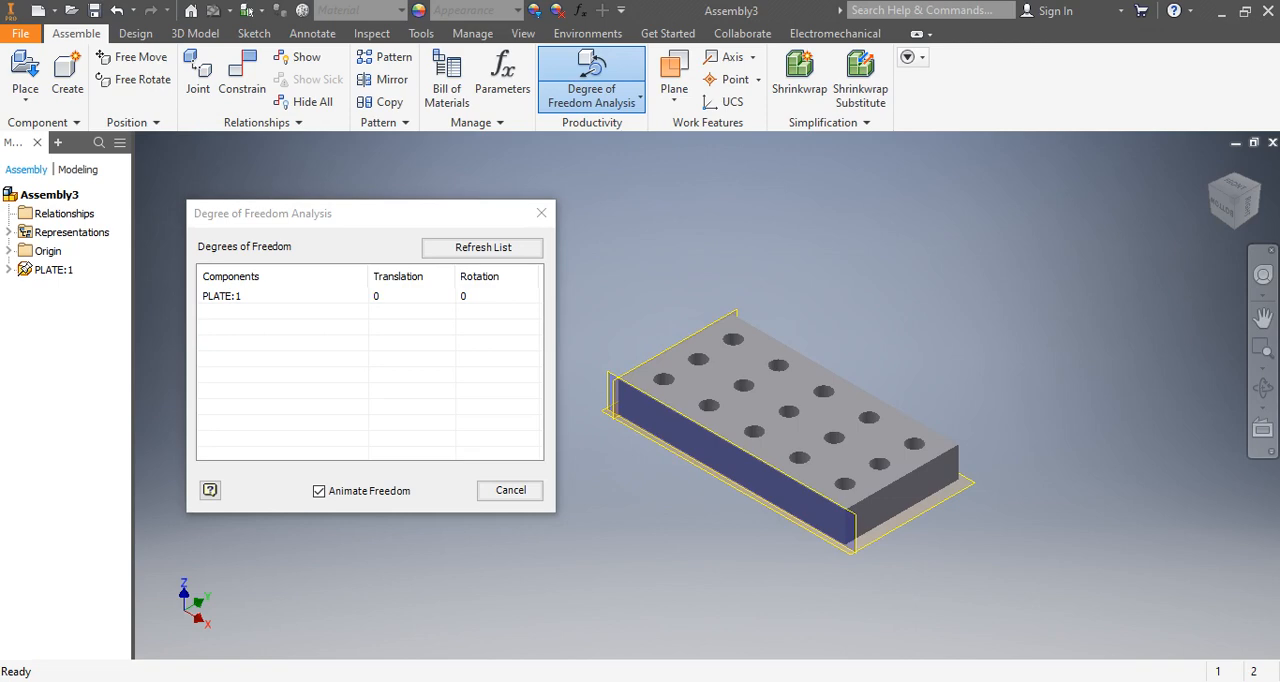
scroll(715, 423, down, 4)
scroll(800, 420, up, 3)
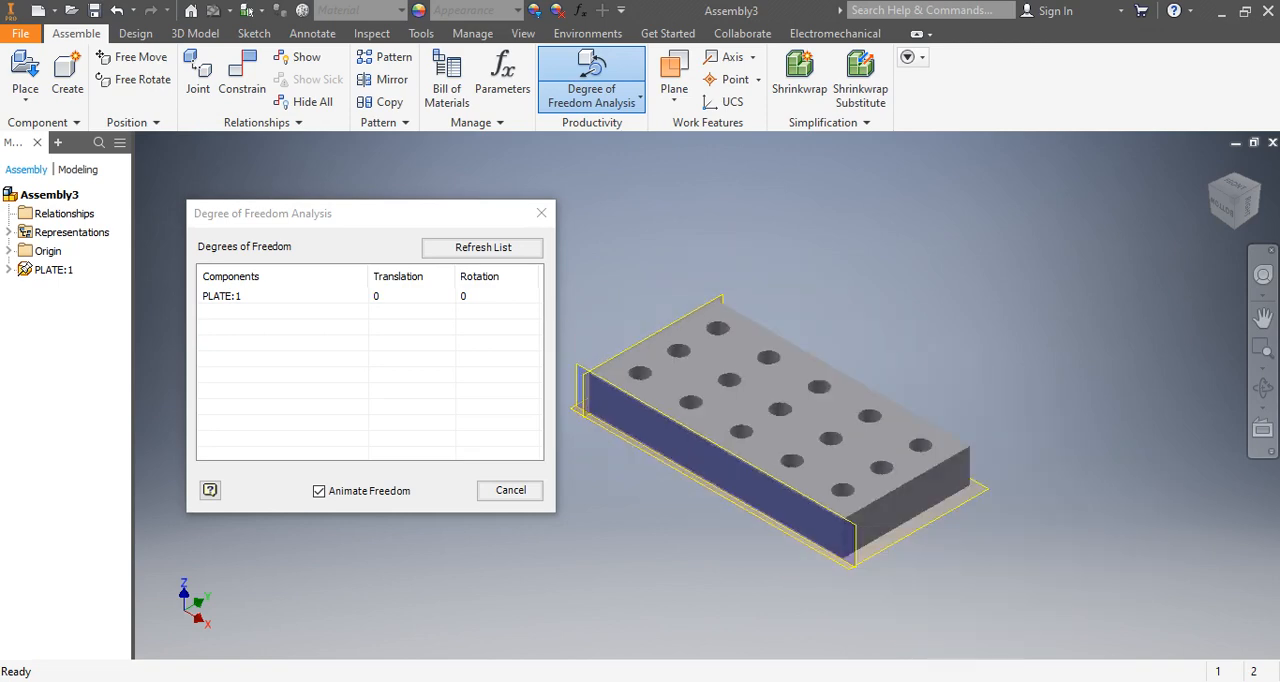
drag(422, 220, 390, 200)
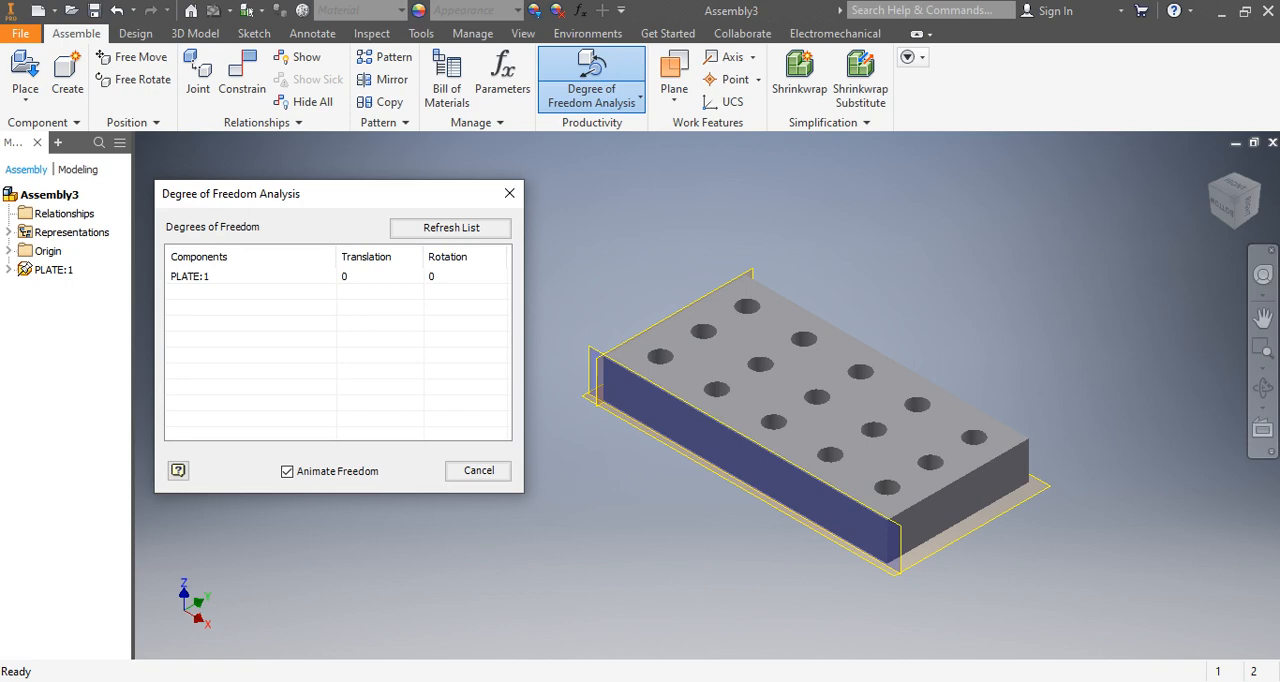
drag(344, 200, 314, 167)
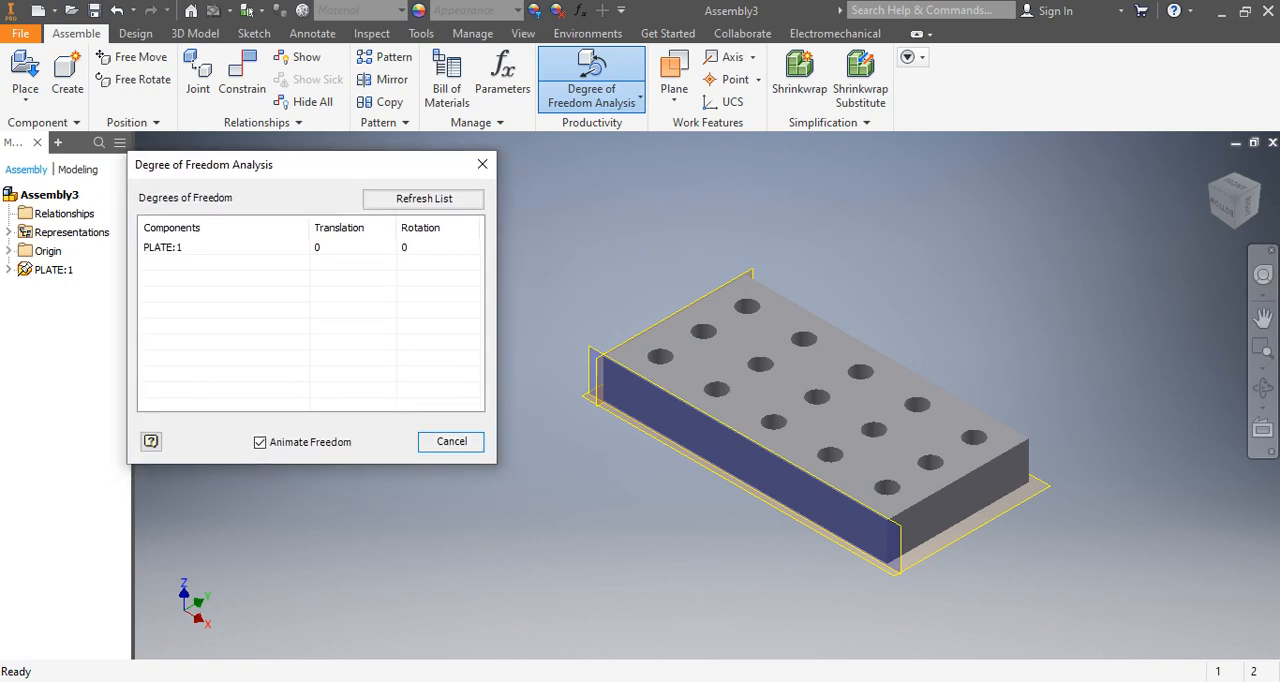
click(451, 441)
scroll(871, 397, down, 4)
scroll(674, 390, up, 4)
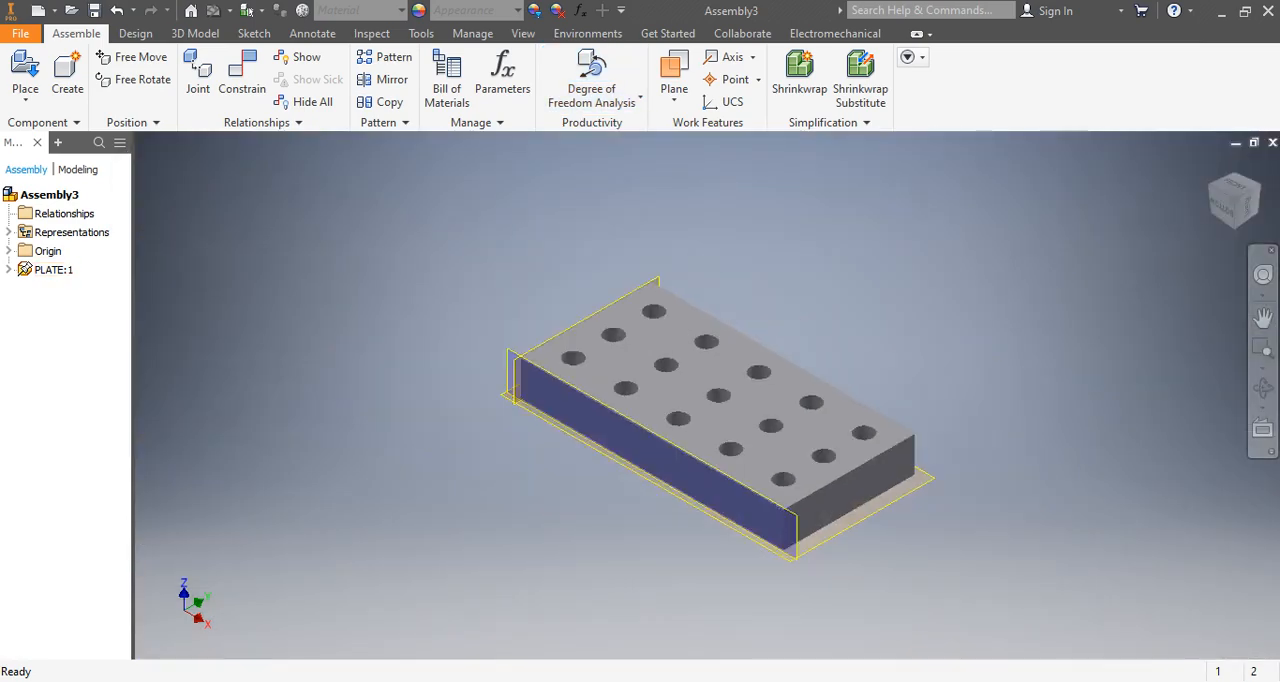
scroll(724, 427, down, 6)
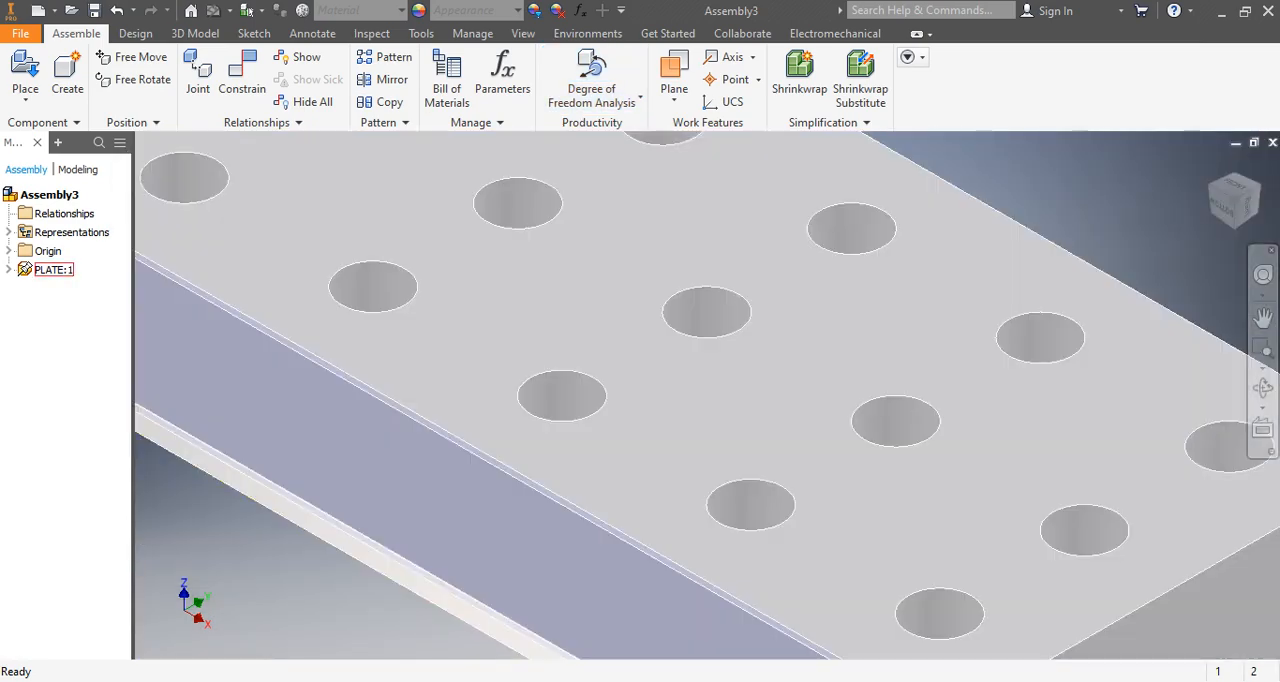
scroll(634, 414, up, 7)
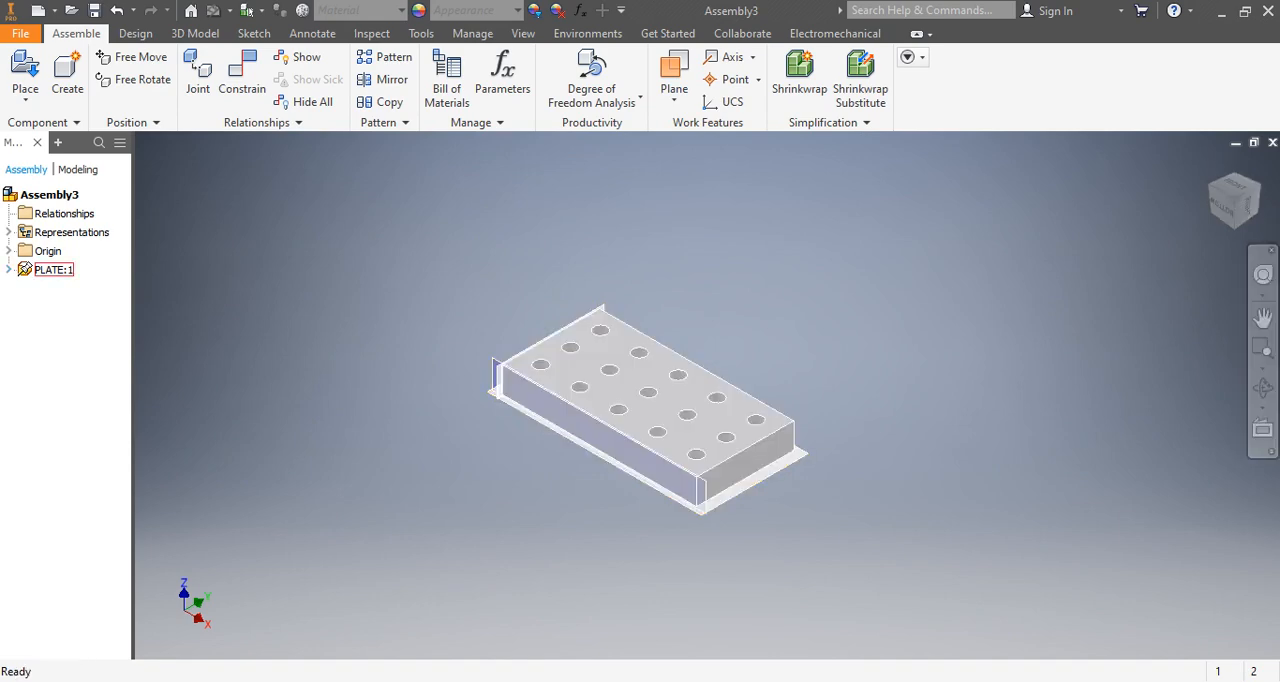
right_click(50, 270)
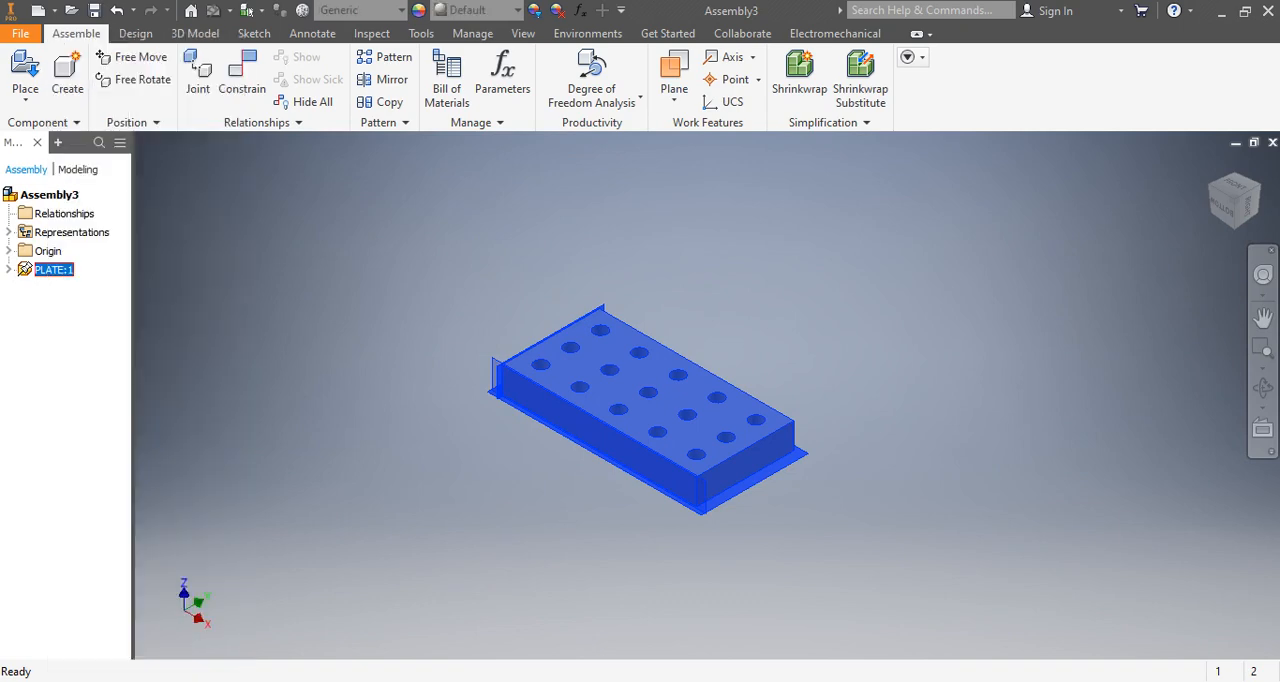
key(Escape)
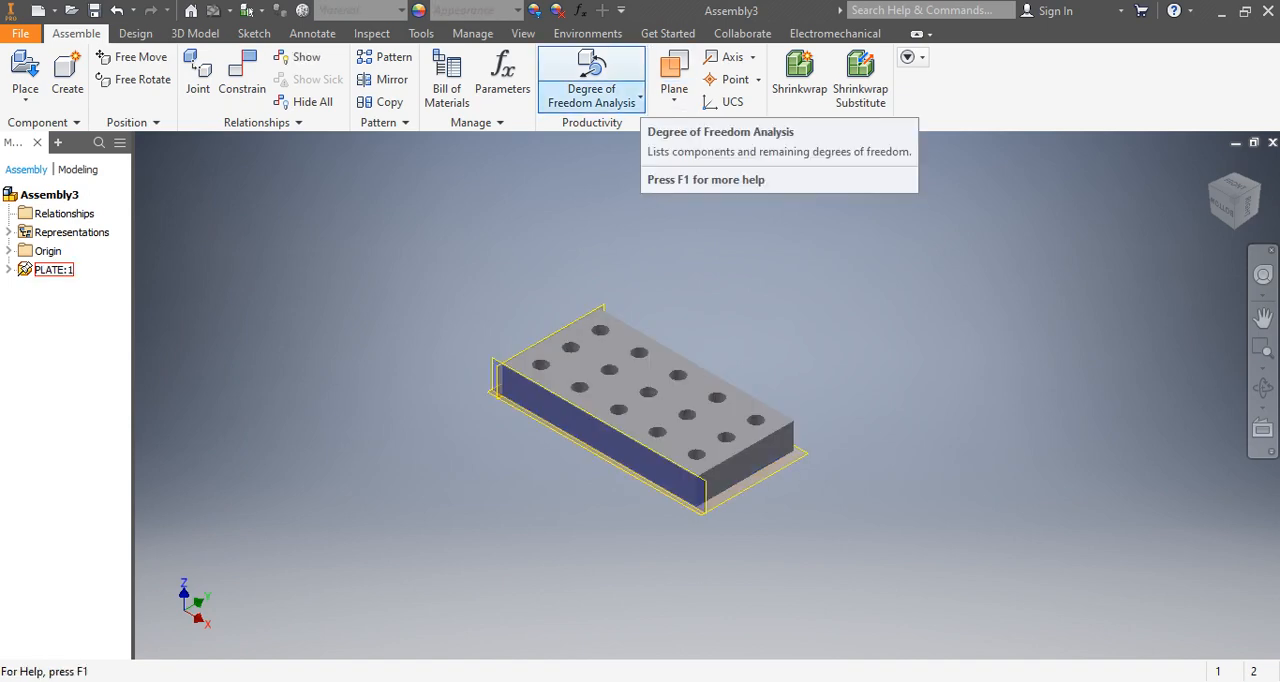
click(639, 97)
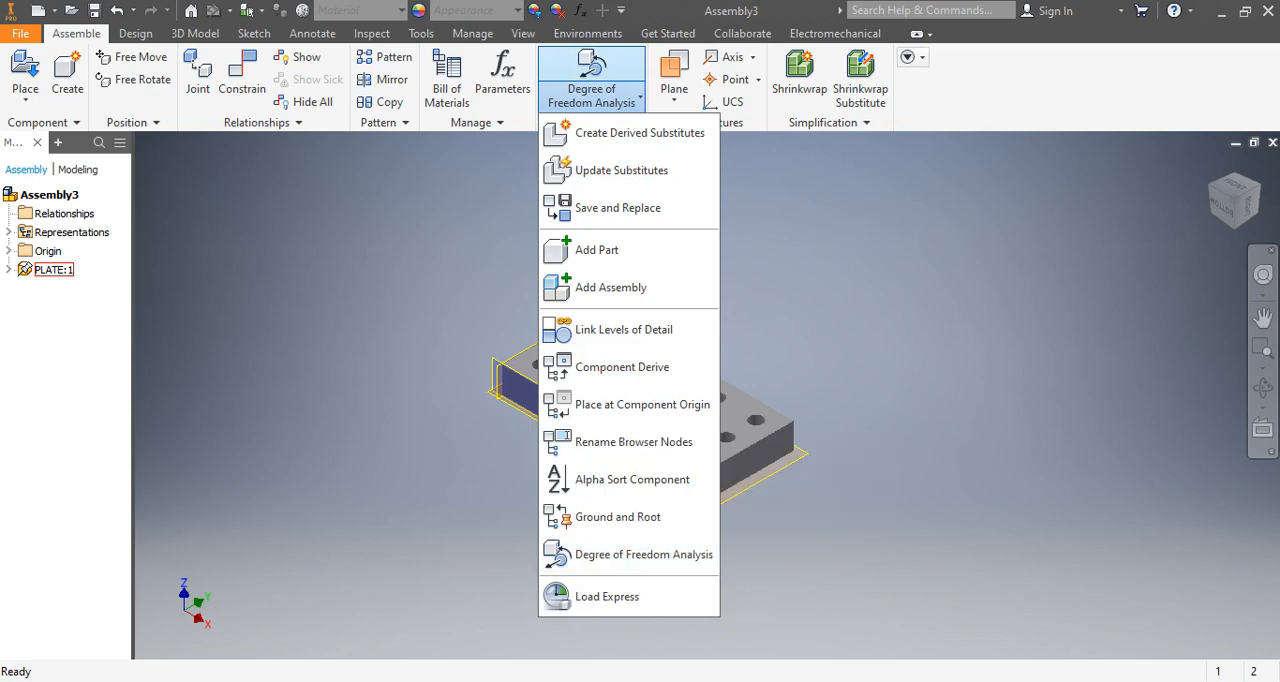
key(Escape)
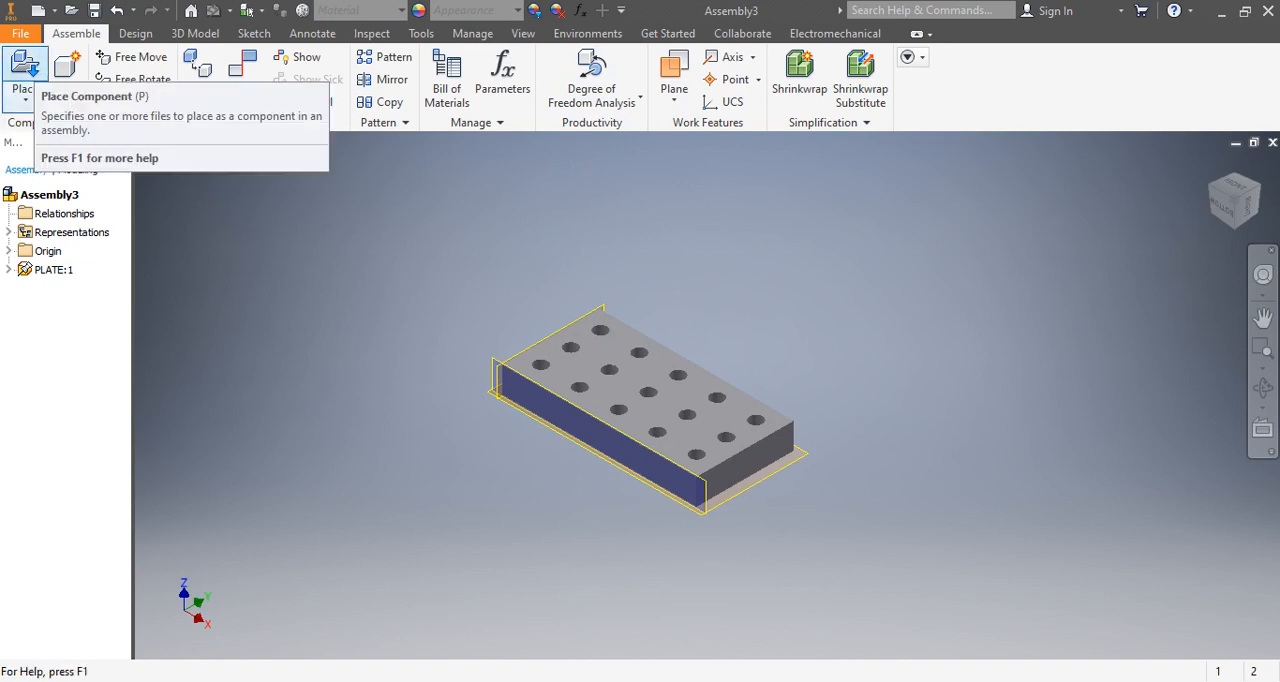
Place one instance of the PIN part from the INVENTOR folder beside the plate's far long edge and finish the placement.
click(25, 97)
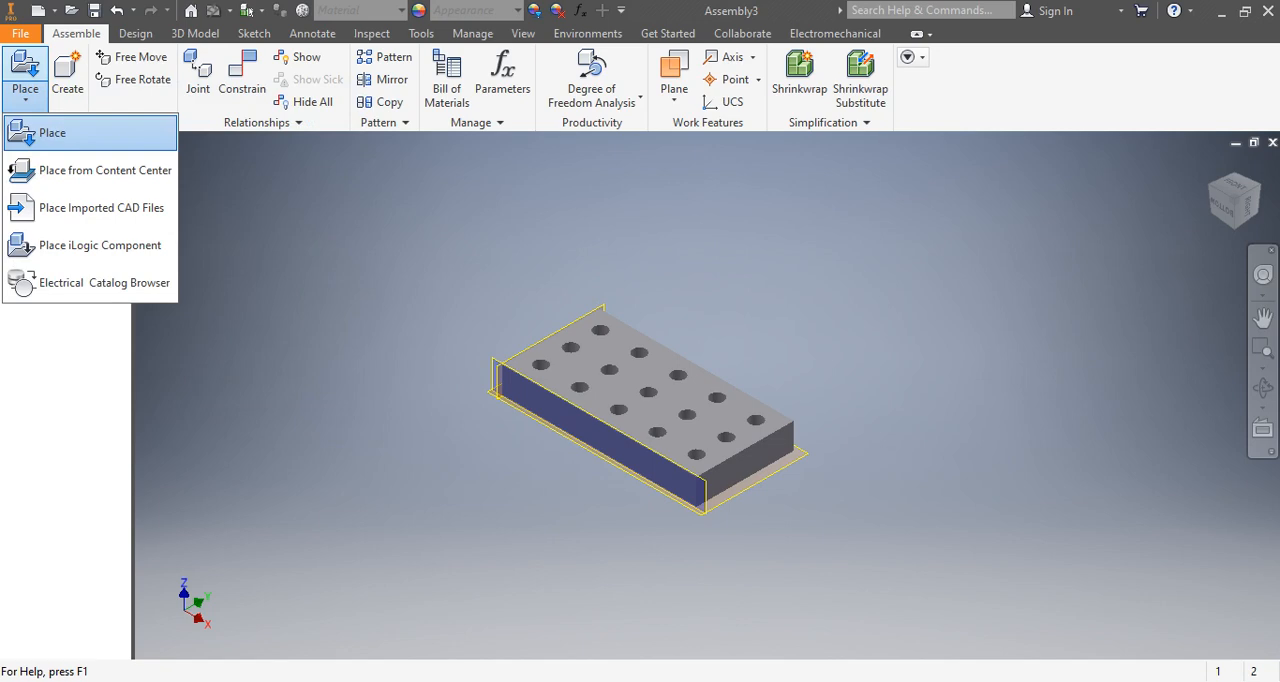
click(60, 132)
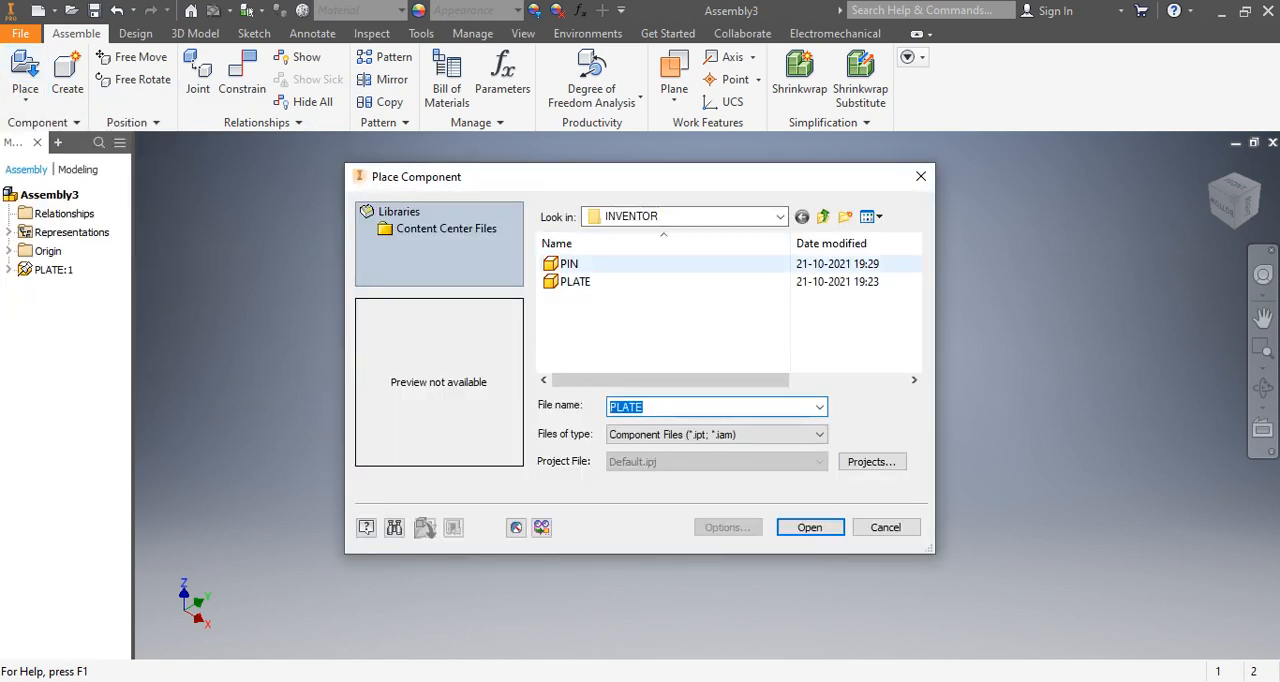
click(568, 263)
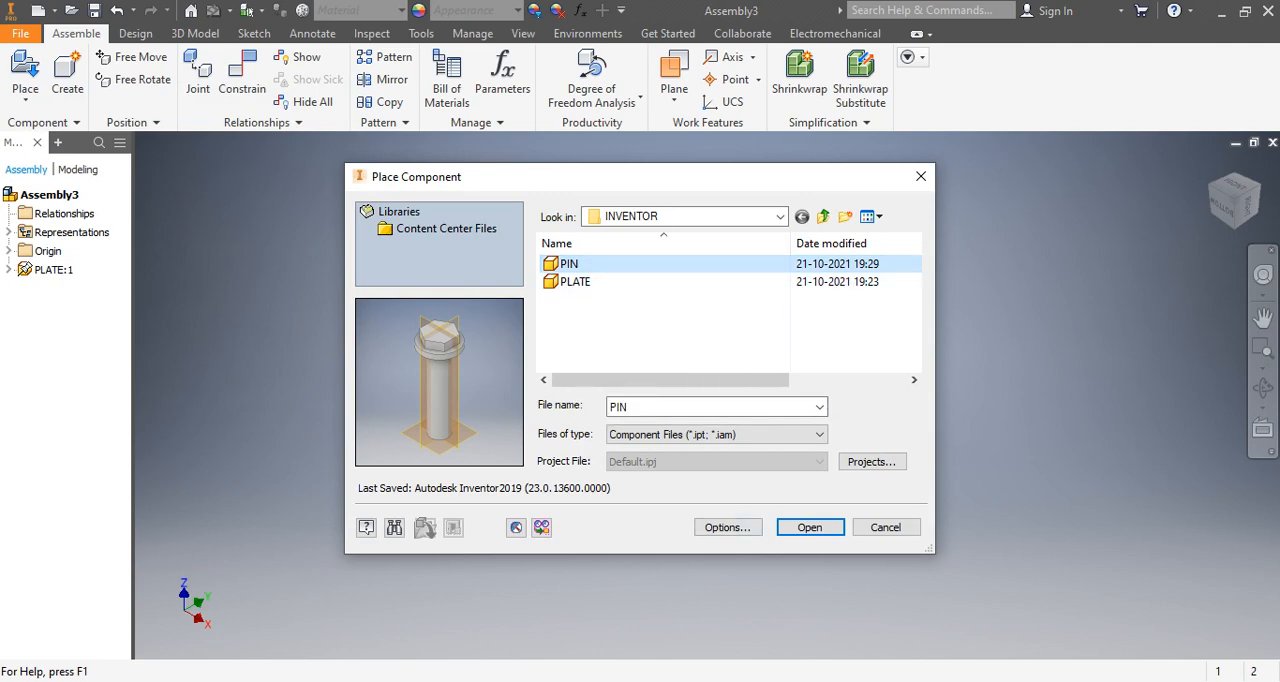
click(810, 527)
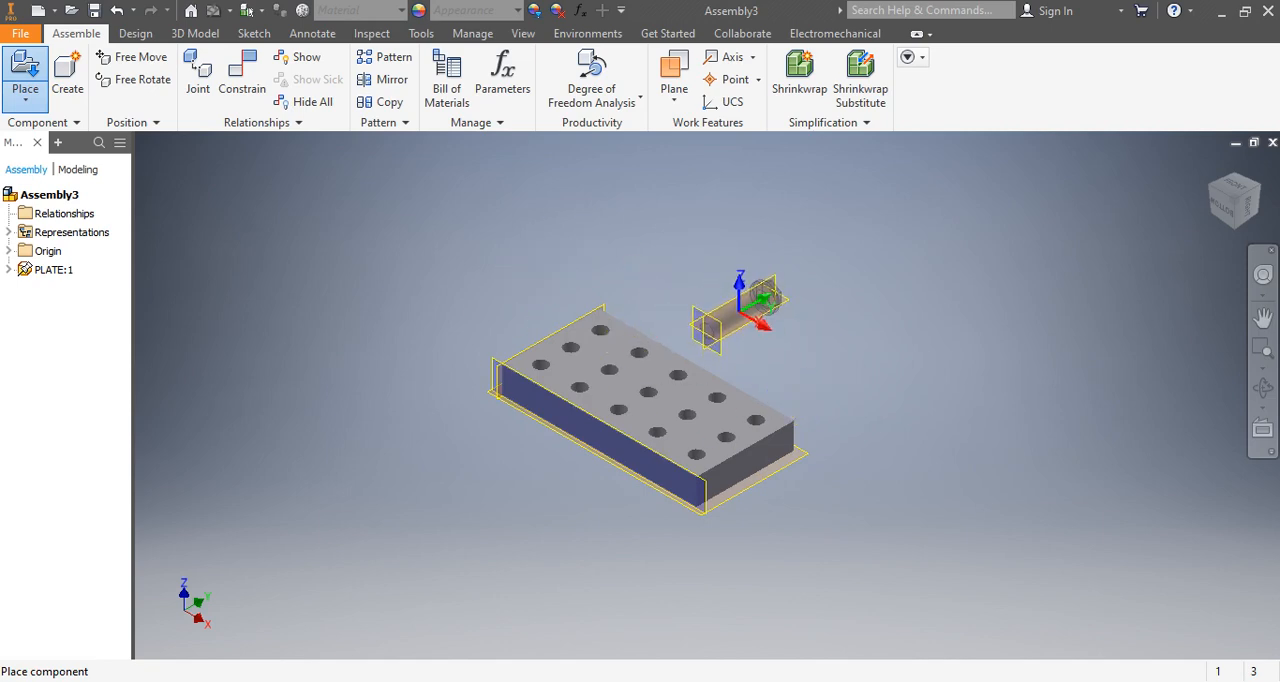
click(762, 300)
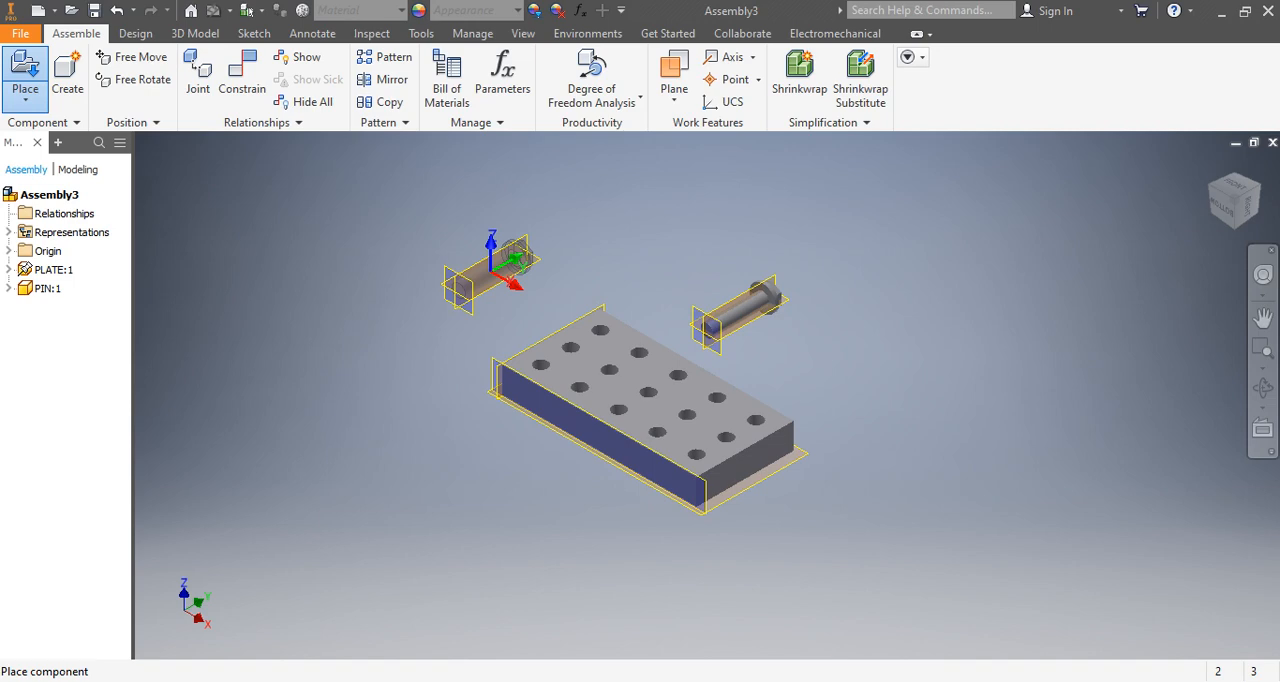
right_click(450, 260)
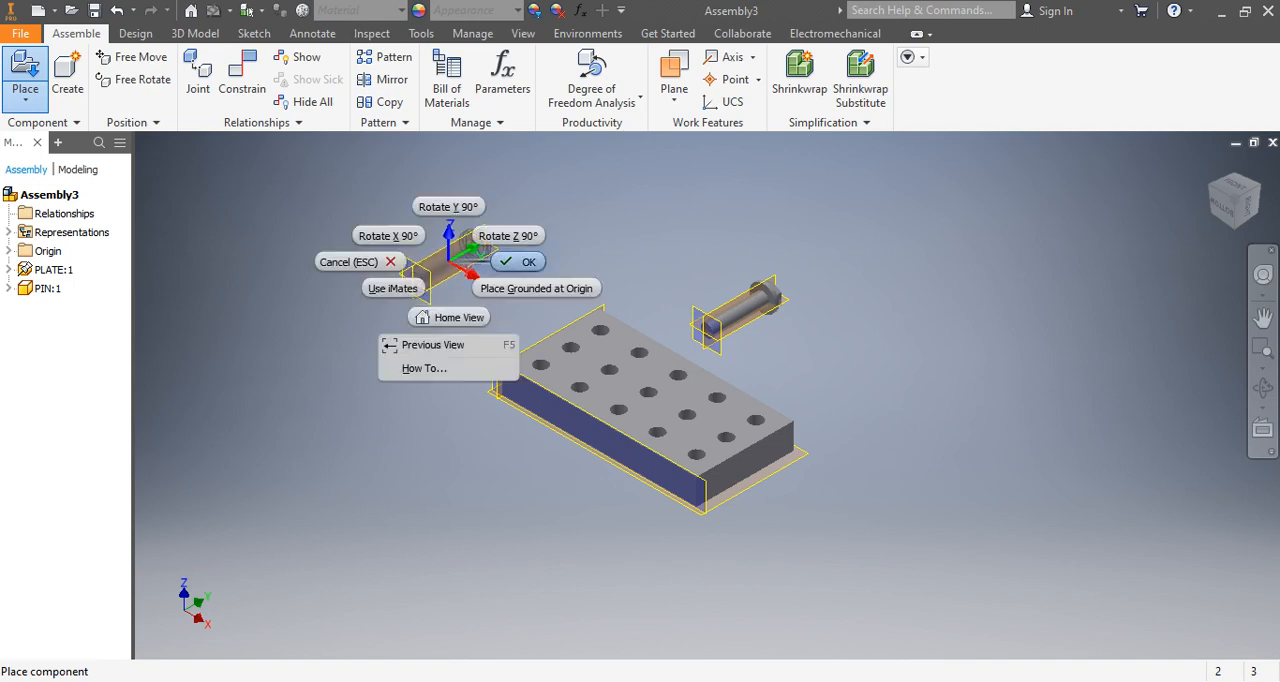
click(517, 258)
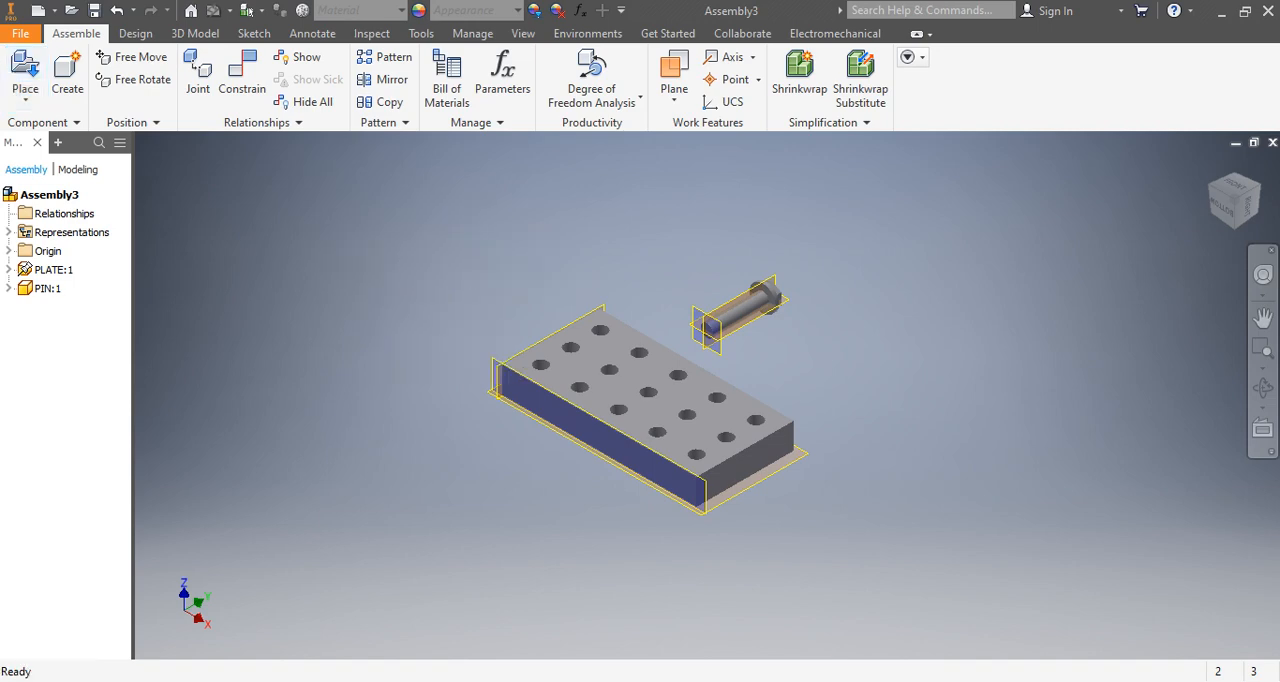
scroll(698, 317, up, 5)
scroll(654, 305, down, 6)
scroll(654, 318, up, 6)
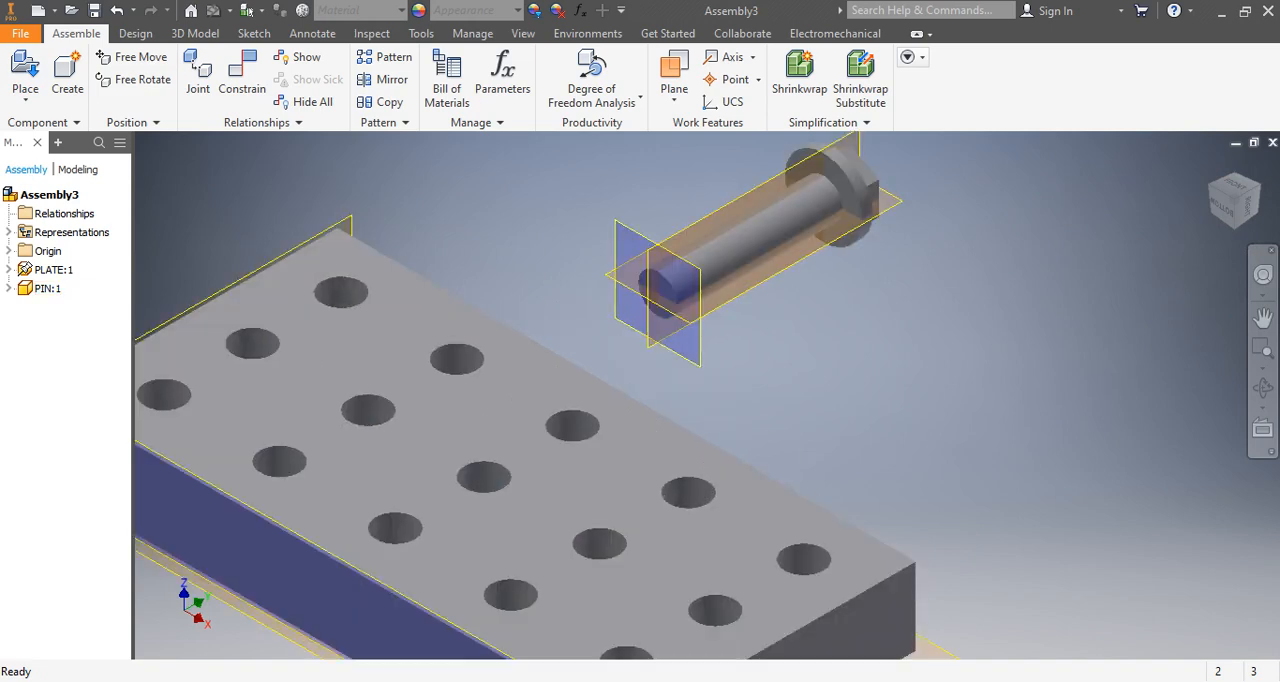
scroll(742, 360, down, 6)
scroll(708, 354, up, 4)
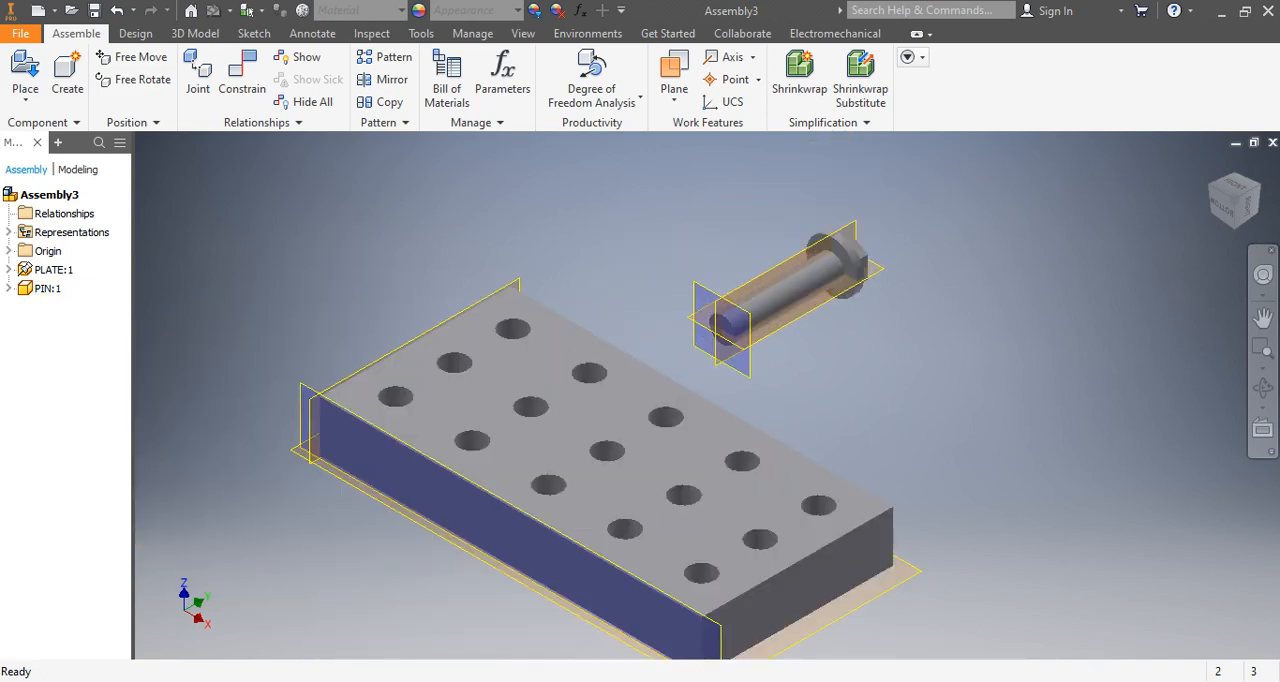
scroll(640, 430, down, 5)
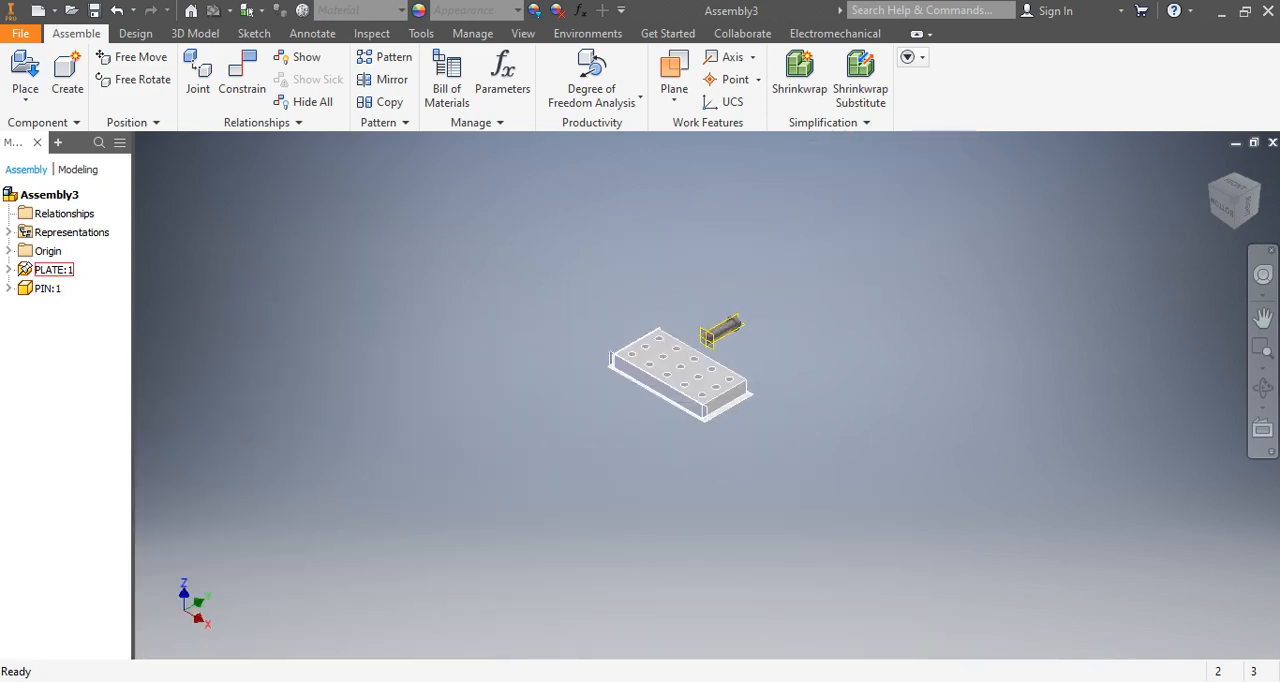
scroll(704, 332, up, 4)
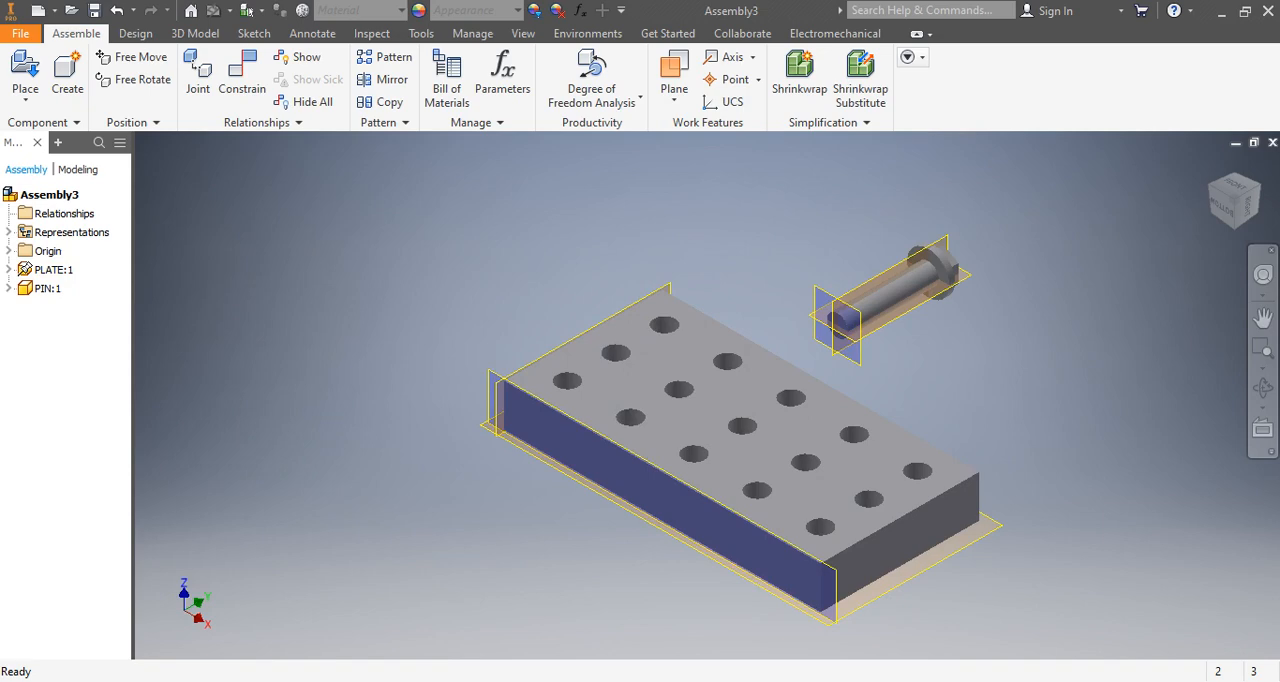
scroll(822, 333, up, 5)
scroll(748, 388, down, 8)
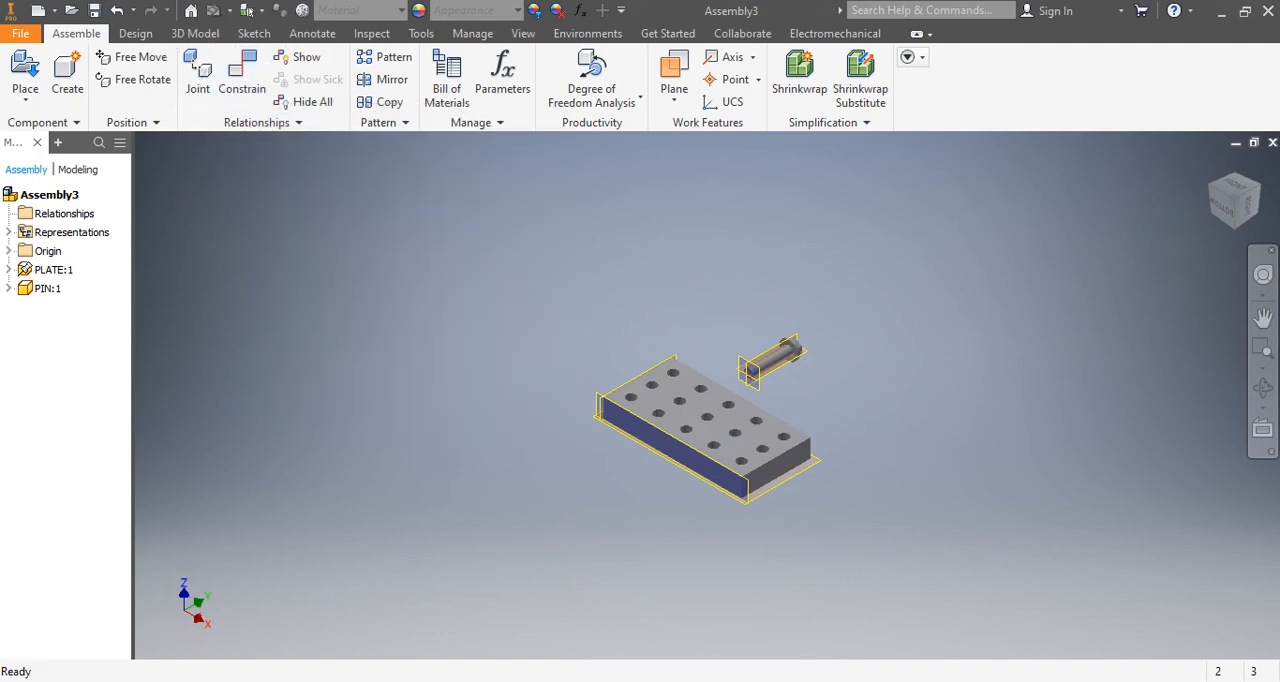
scroll(697, 408, down, 5)
scroll(800, 320, up, 5)
scroll(840, 301, down, 6)
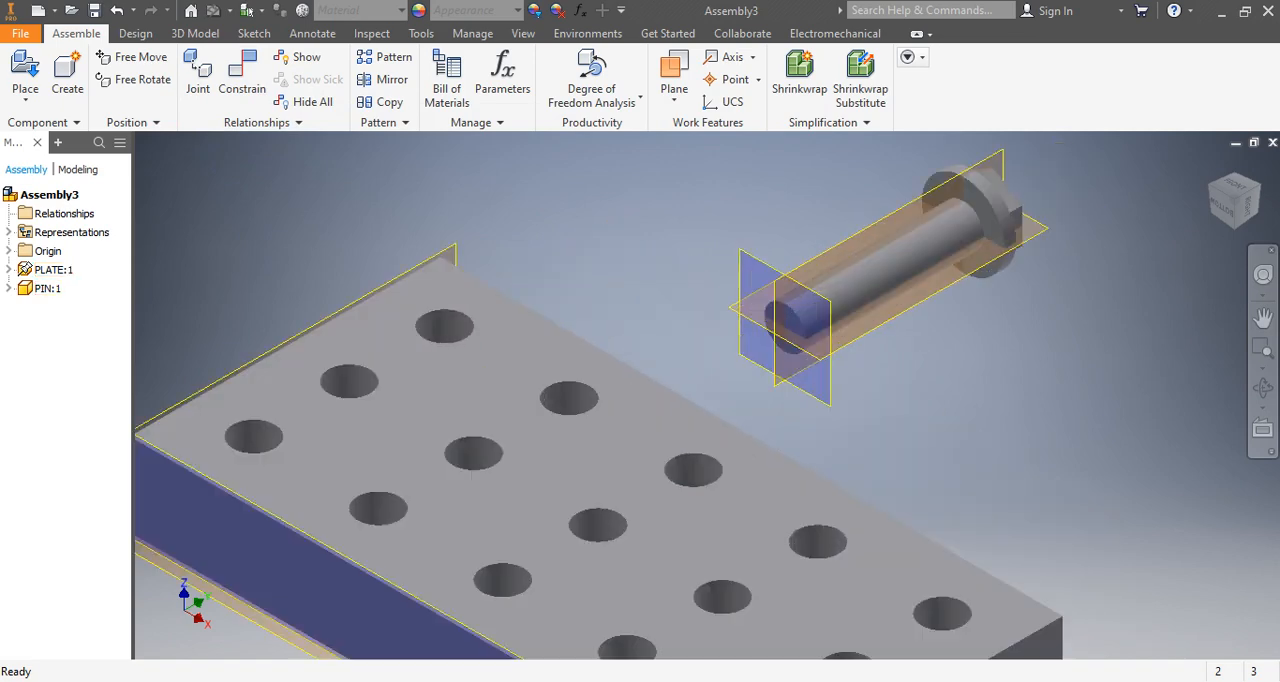
scroll(803, 302, up, 6)
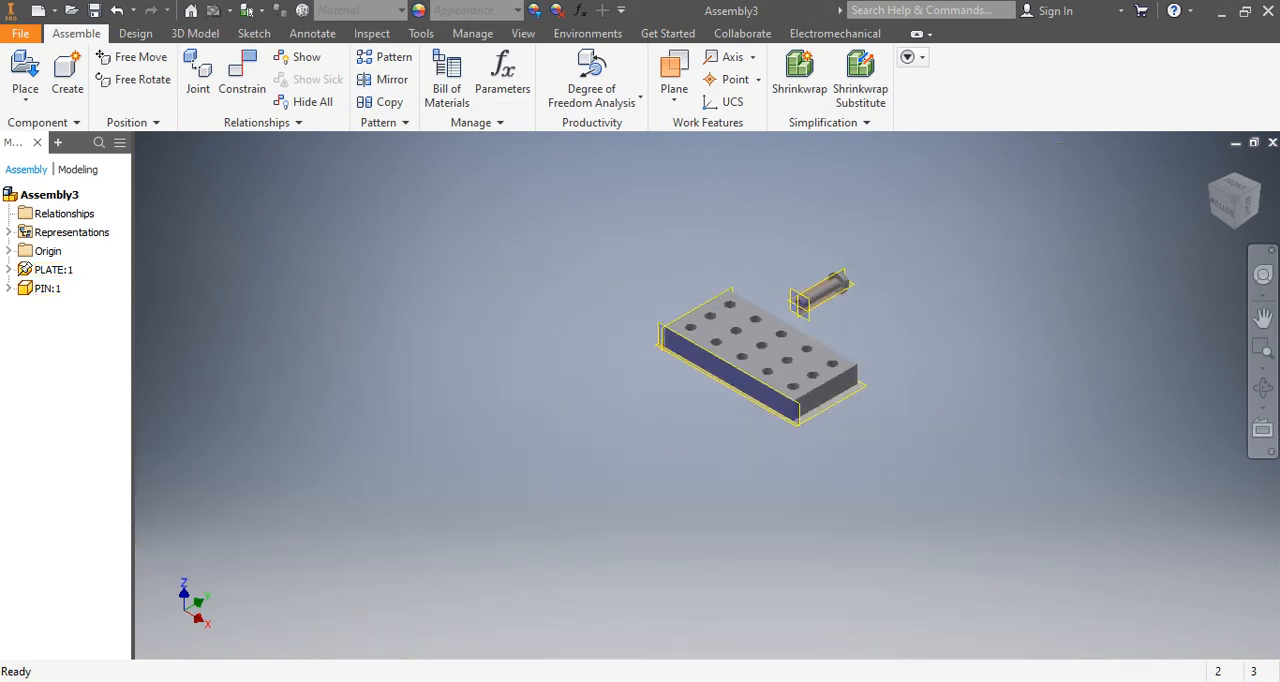
scroll(820, 303, down, 6)
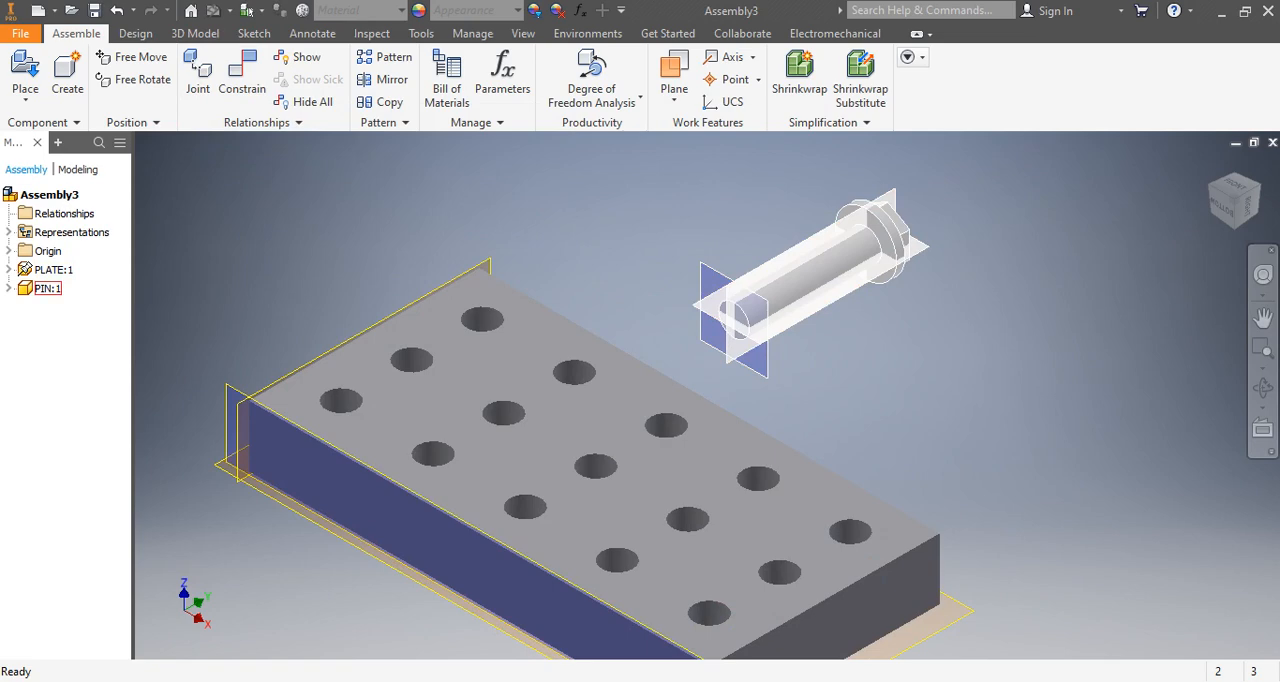
scroll(820, 303, up, 6)
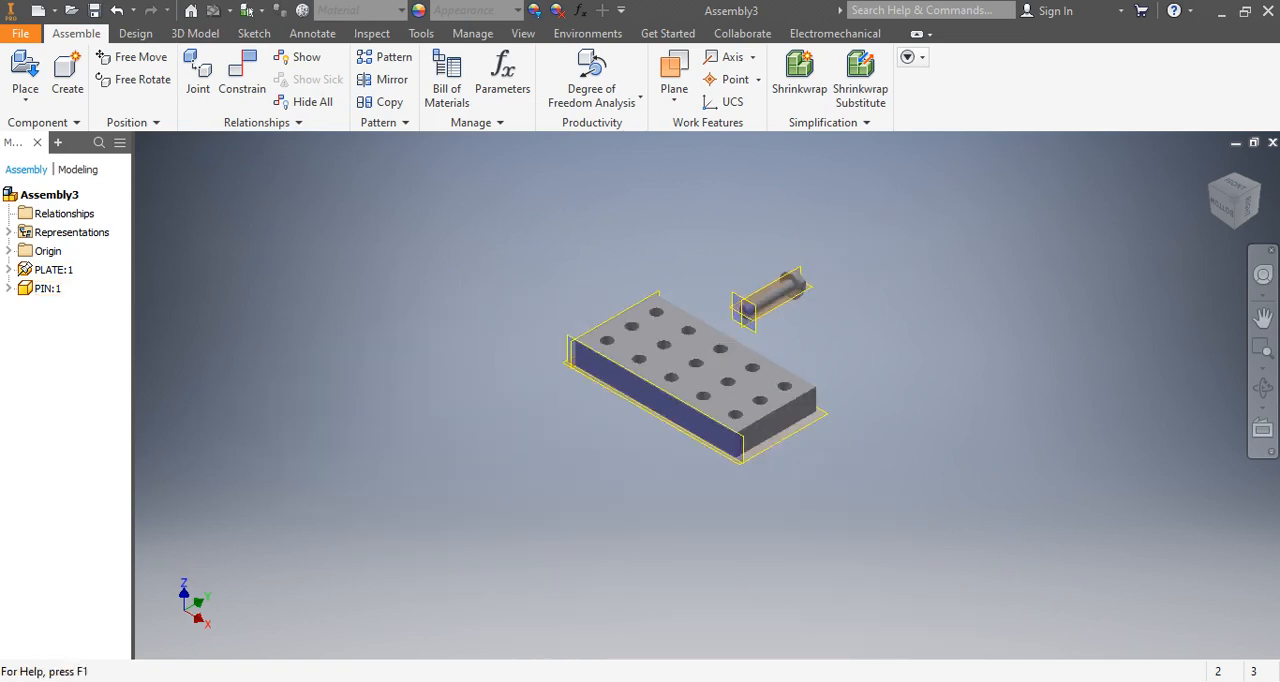
Run a Degree of Freedom Analysis on the assembly and select PIN:1 to examine the pin's translation and rotation arrows.
click(640, 100)
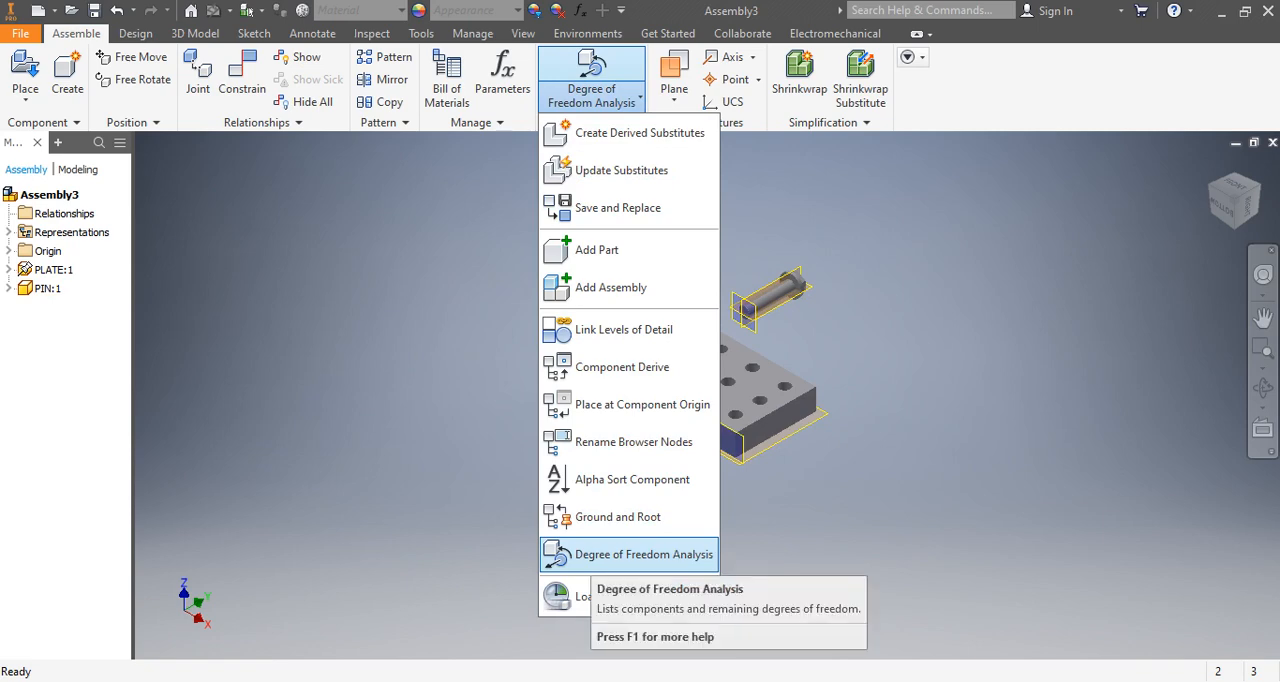
click(640, 556)
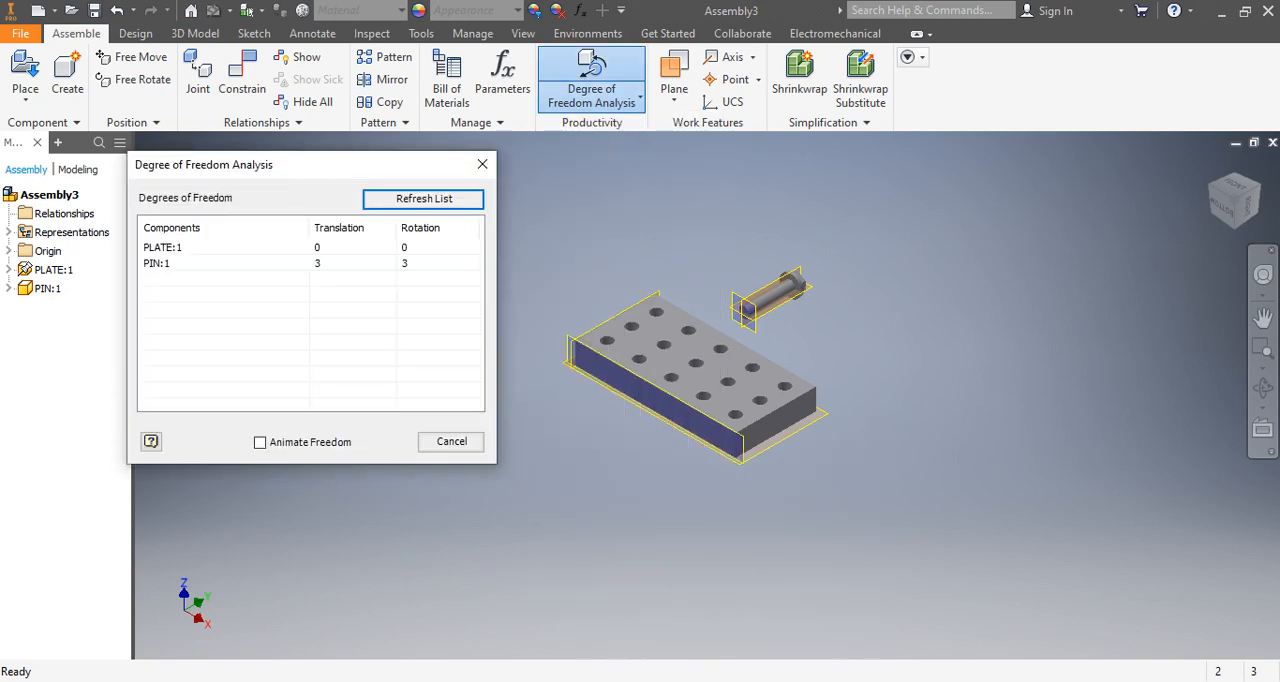
drag(374, 157, 371, 132)
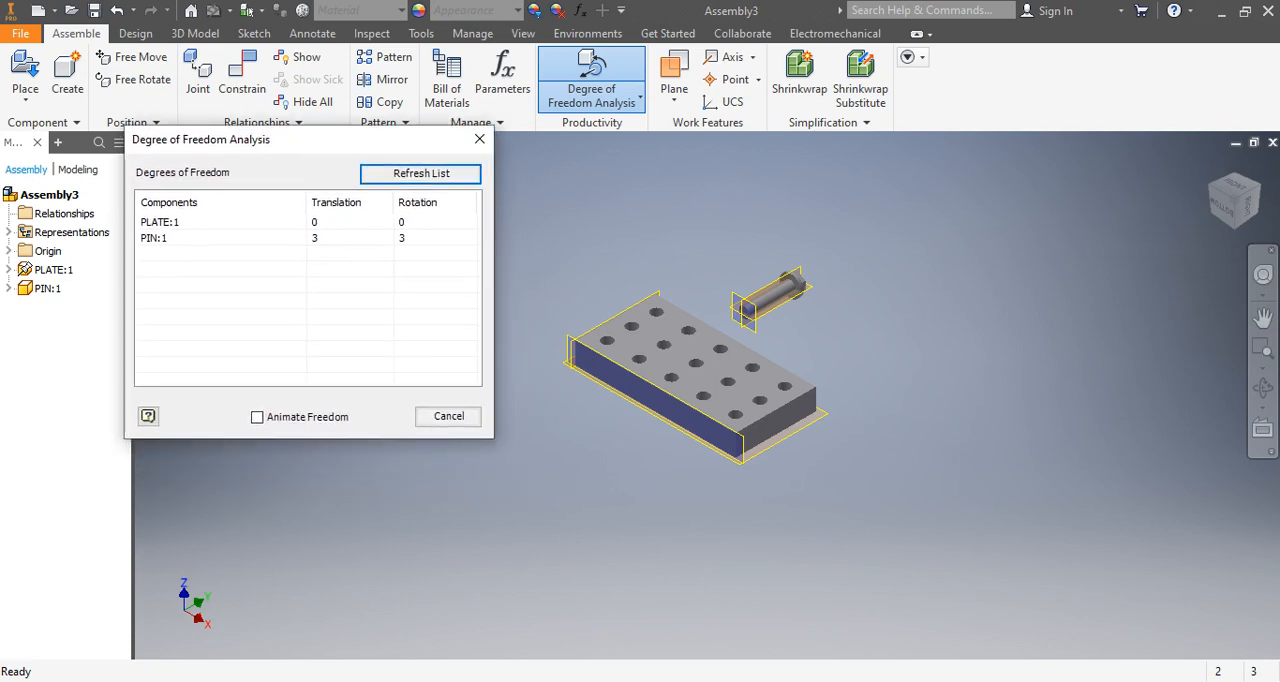
click(156, 238)
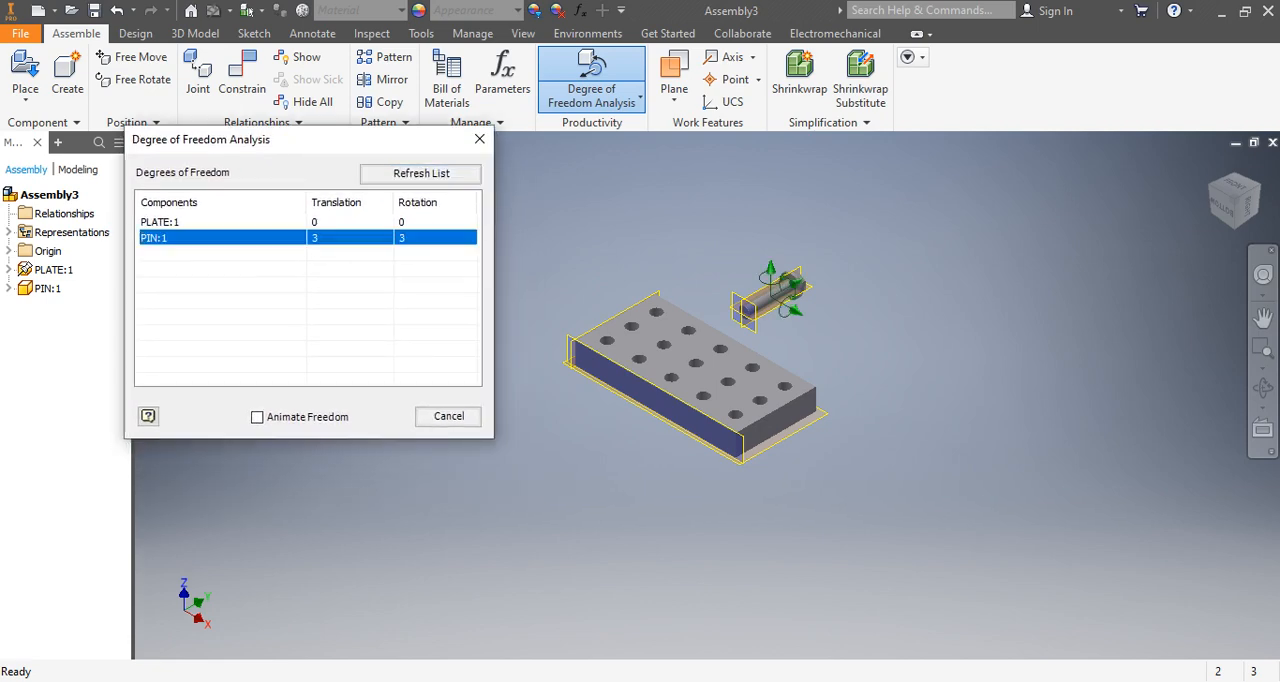
scroll(757, 277, down, 6)
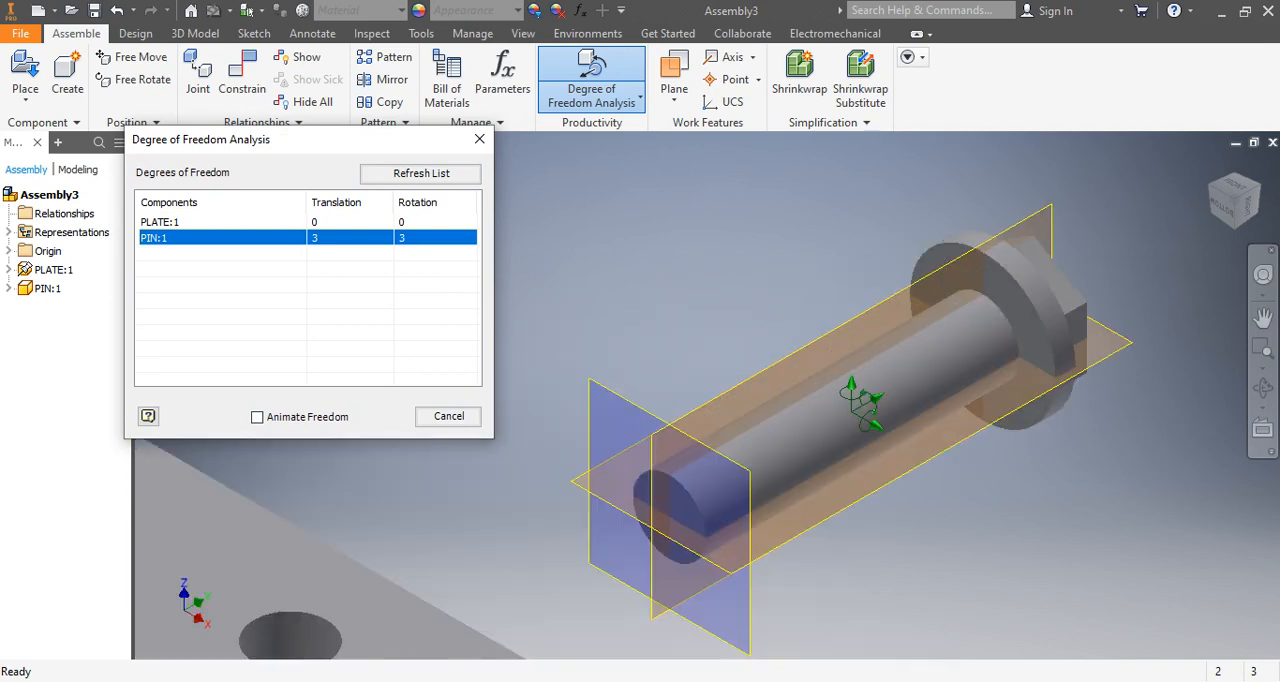
scroll(777, 296, up, 6)
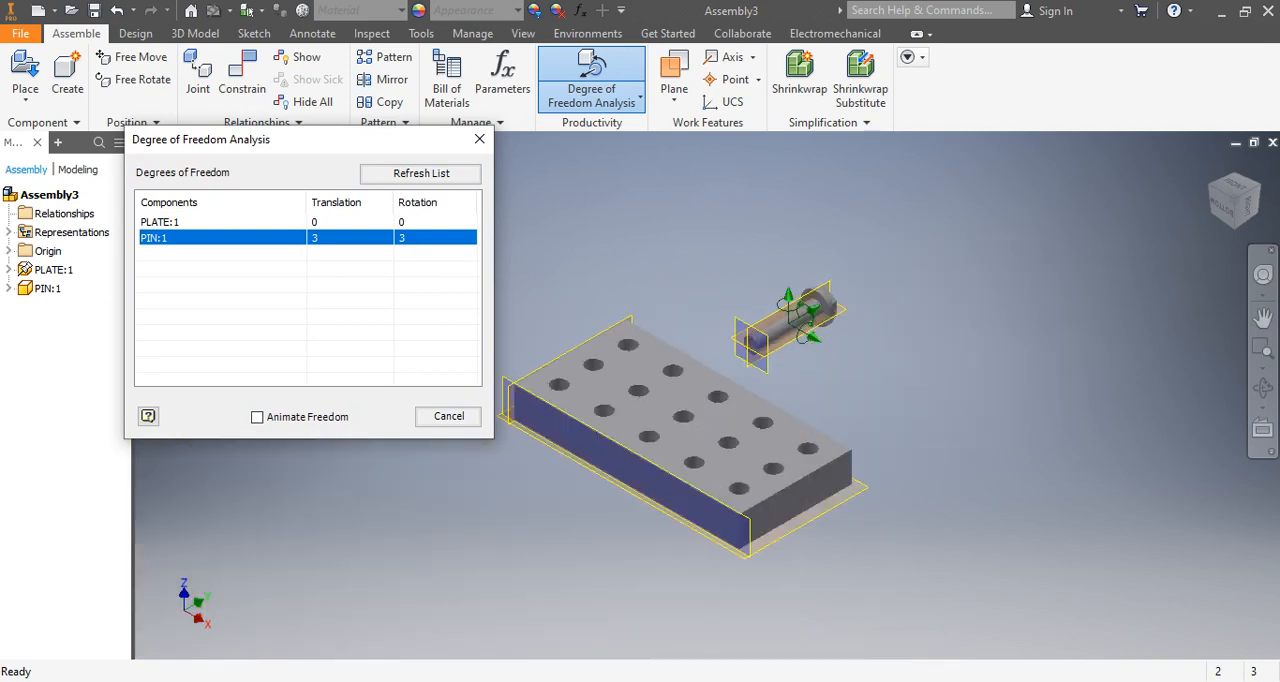
scroll(790, 315, down, 3)
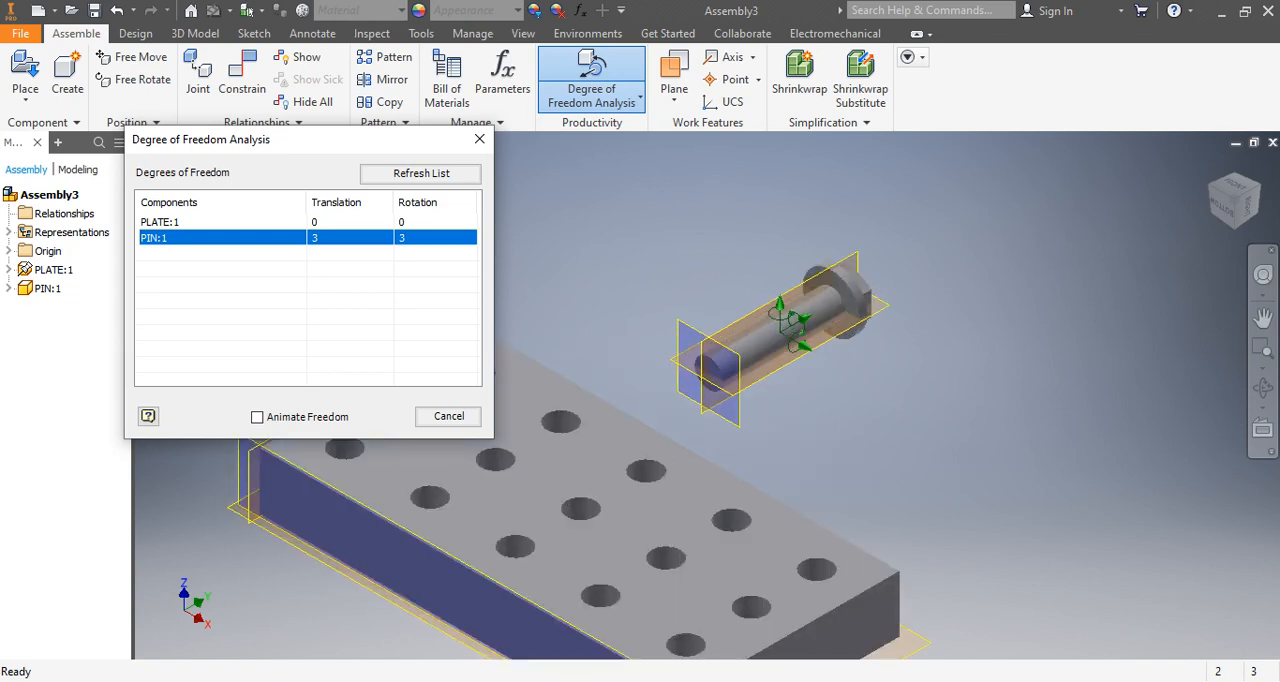
scroll(790, 315, up, 6)
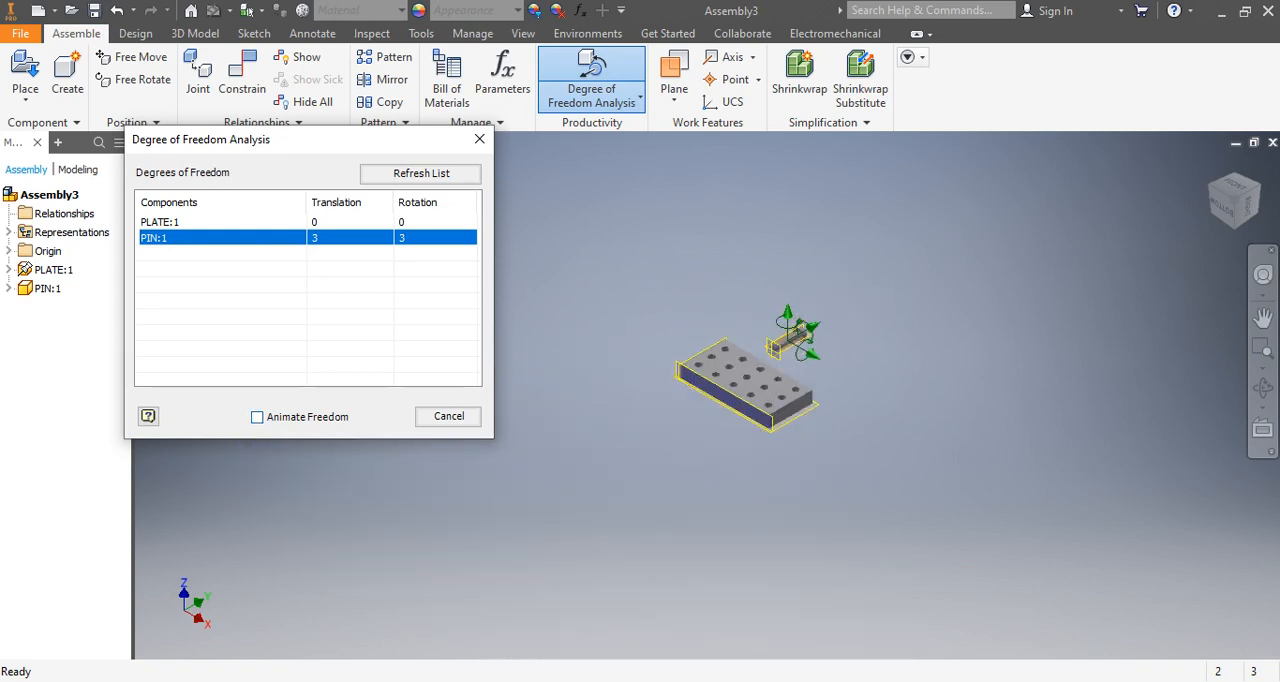
Enable Animate Freedom for PIN:1, observe how the pin can move, and close the analysis.
click(258, 417)
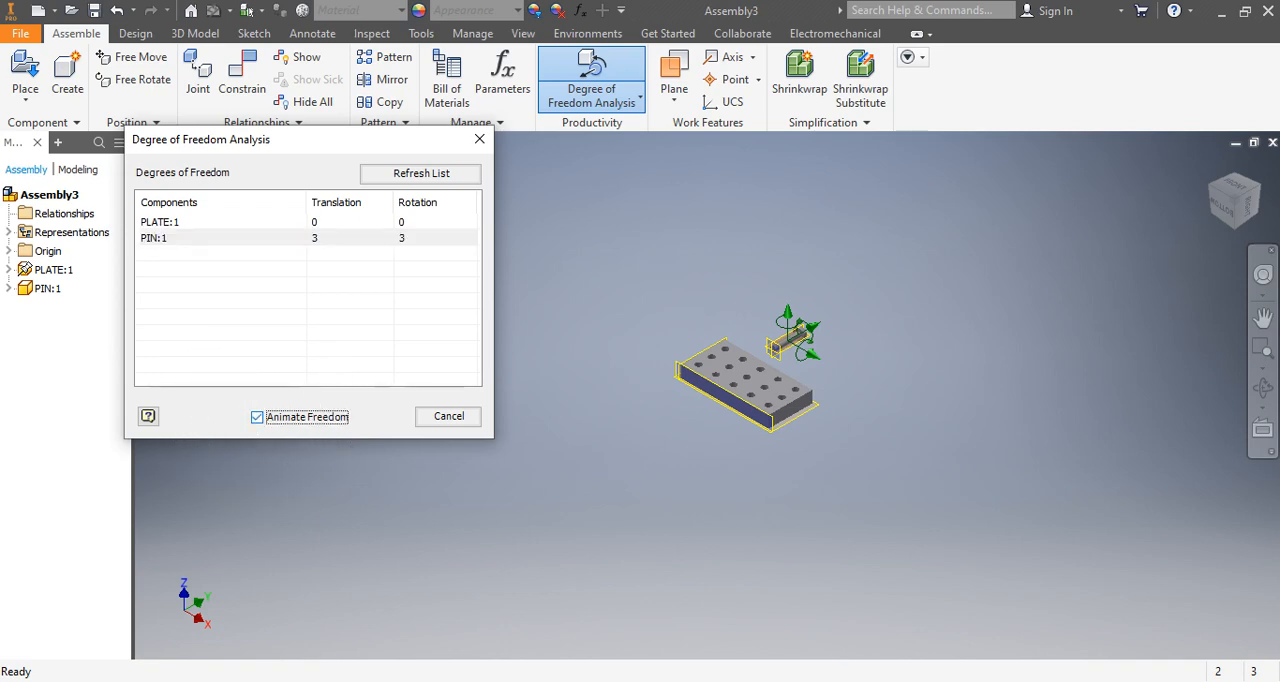
scroll(786, 336, down, 9)
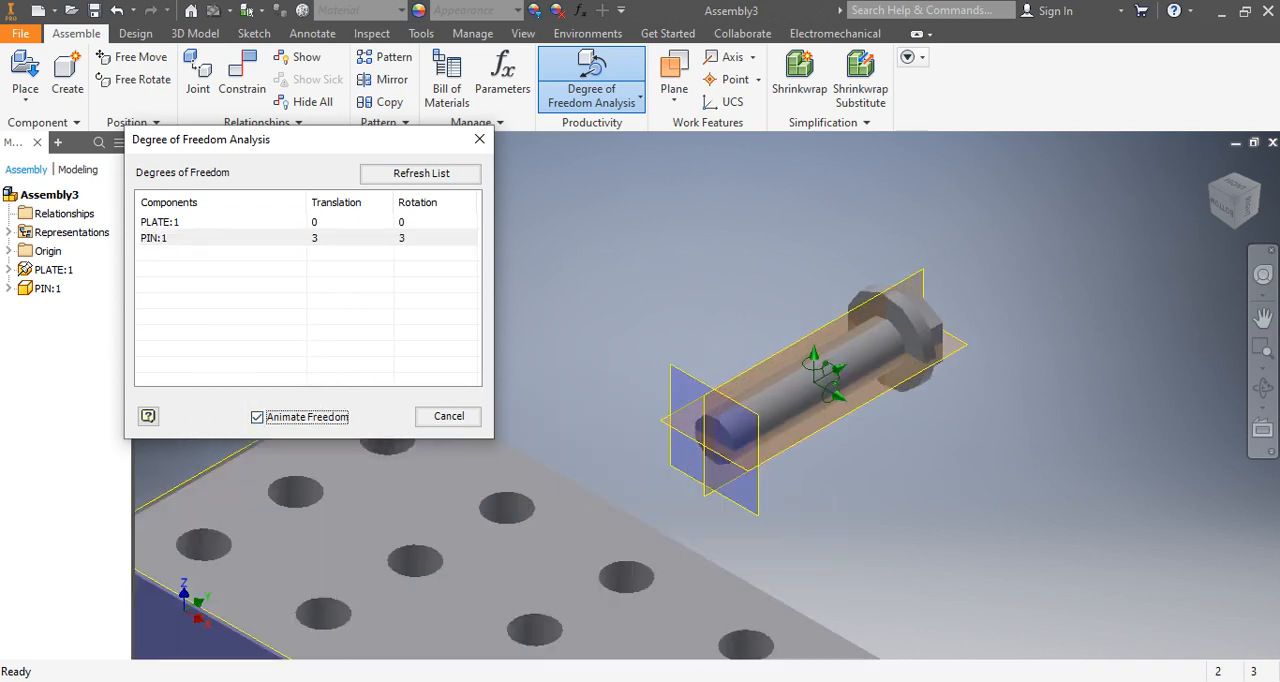
scroll(796, 350, up, 3)
click(156, 238)
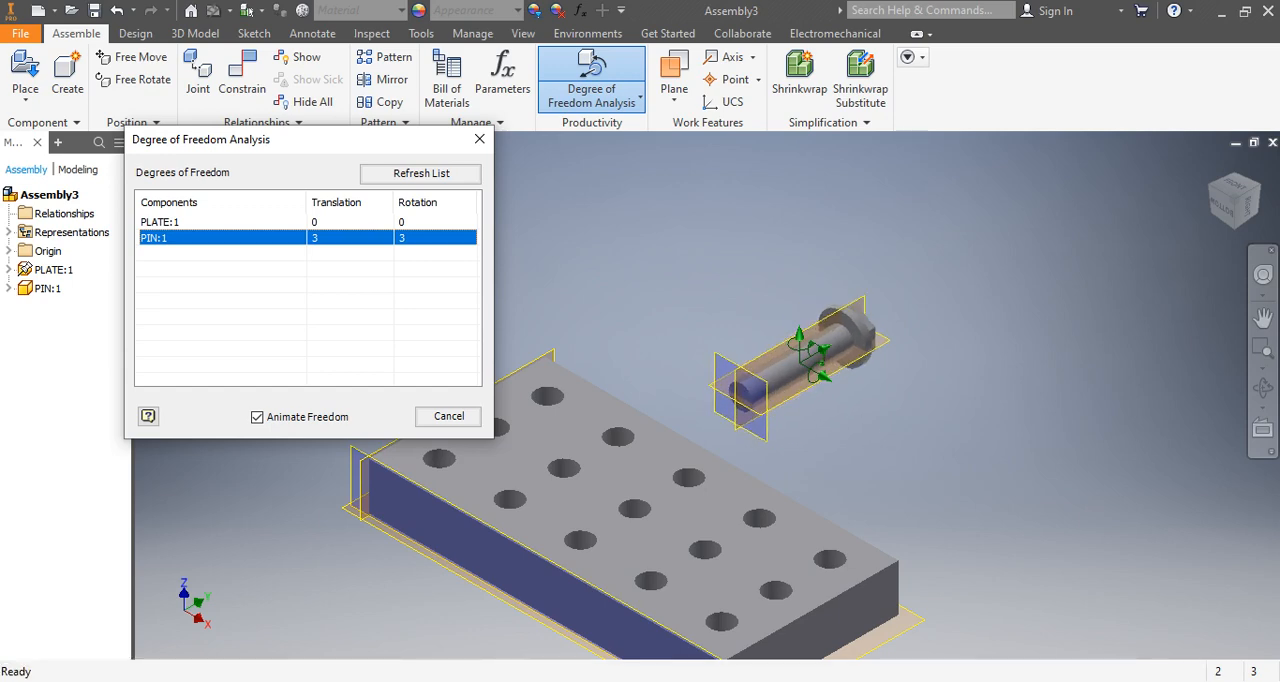
click(448, 416)
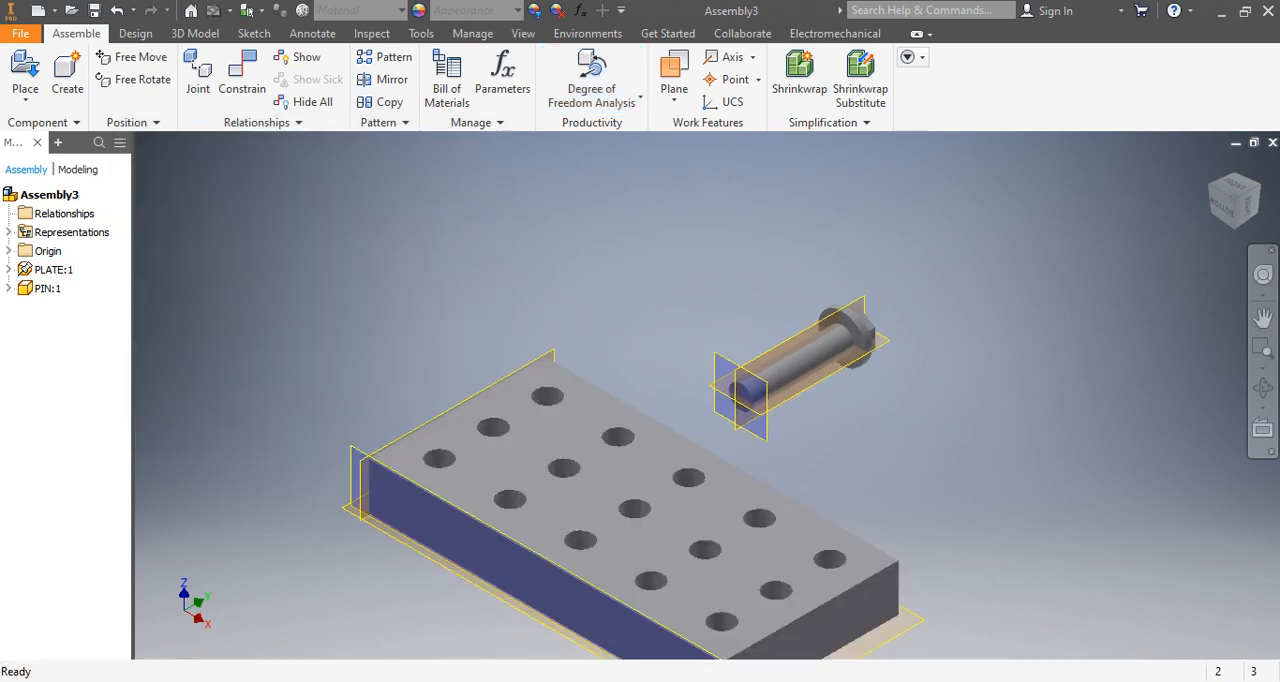
scroll(657, 379, up, 5)
scroll(660, 362, down, 5)
scroll(669, 445, up, 4)
scroll(656, 474, down, 5)
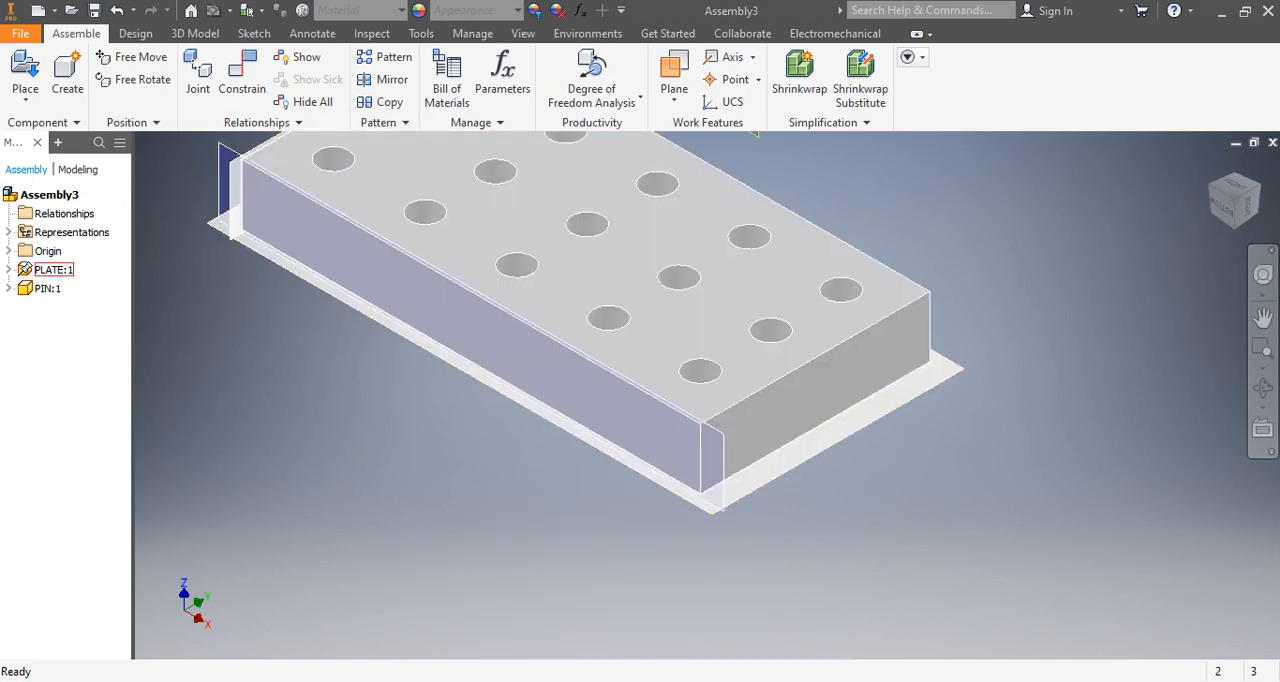
scroll(656, 474, up, 4)
scroll(656, 474, down, 5)
scroll(696, 425, up, 5)
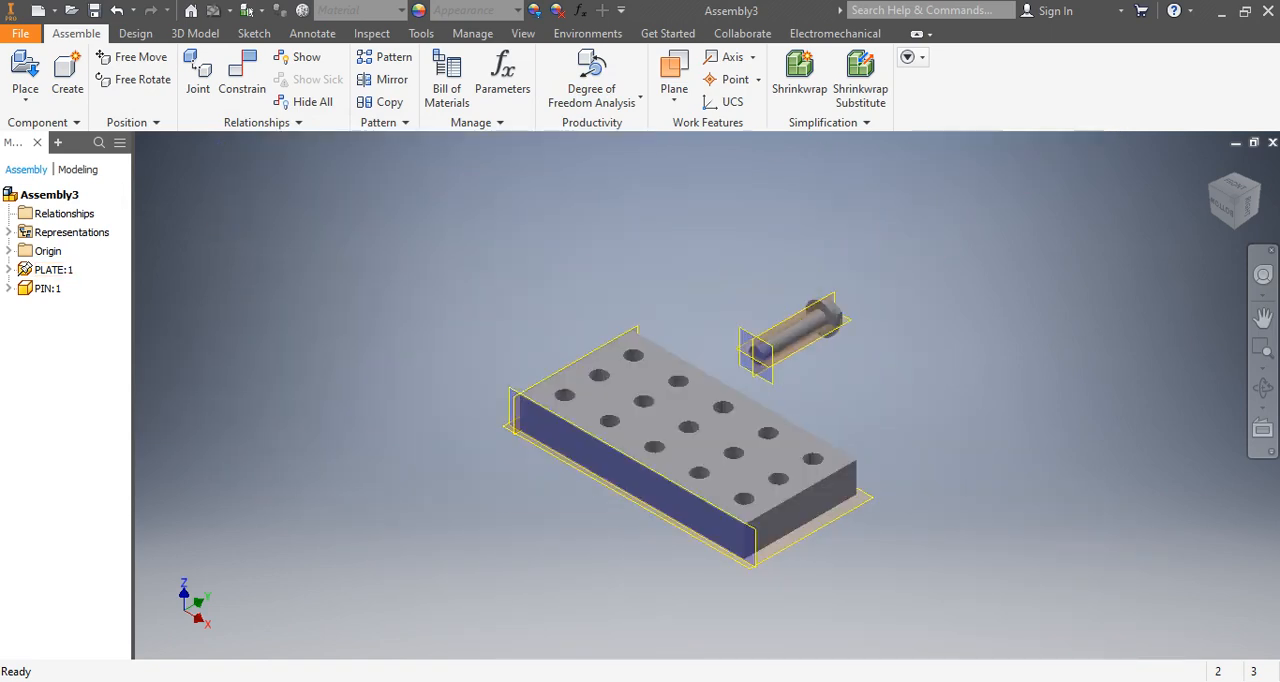
scroll(718, 387, down, 5)
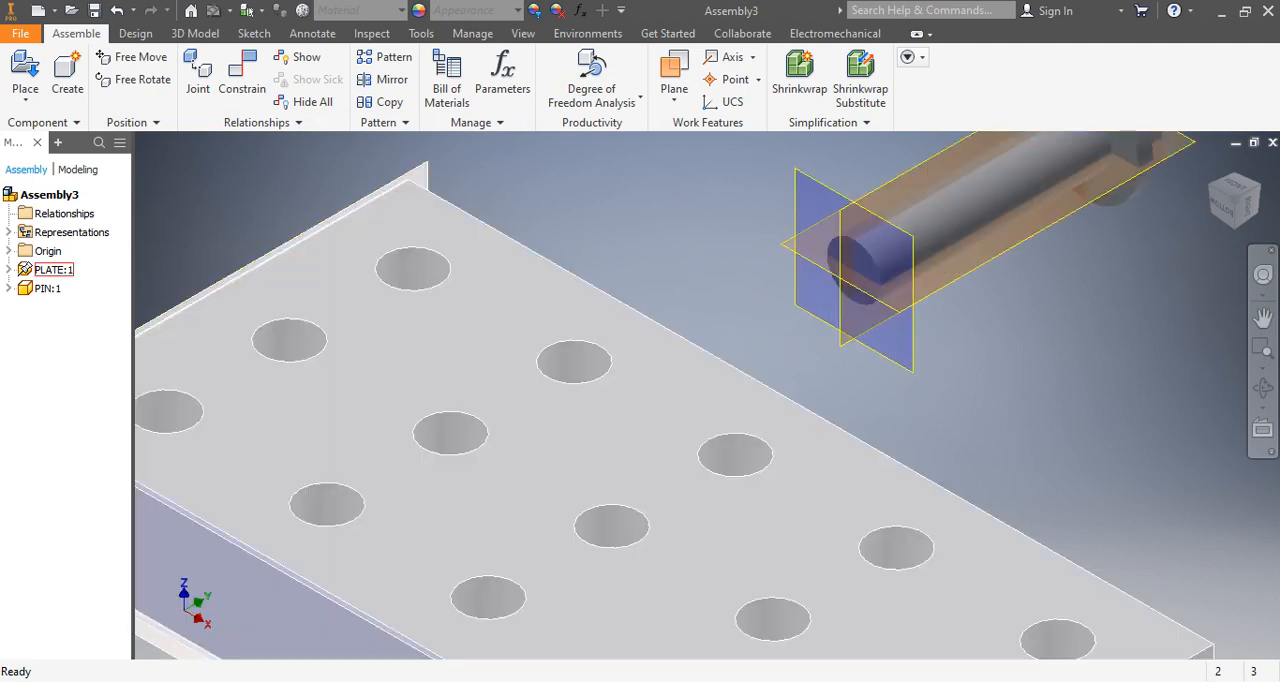
scroll(718, 387, up, 6)
scroll(718, 387, down, 6)
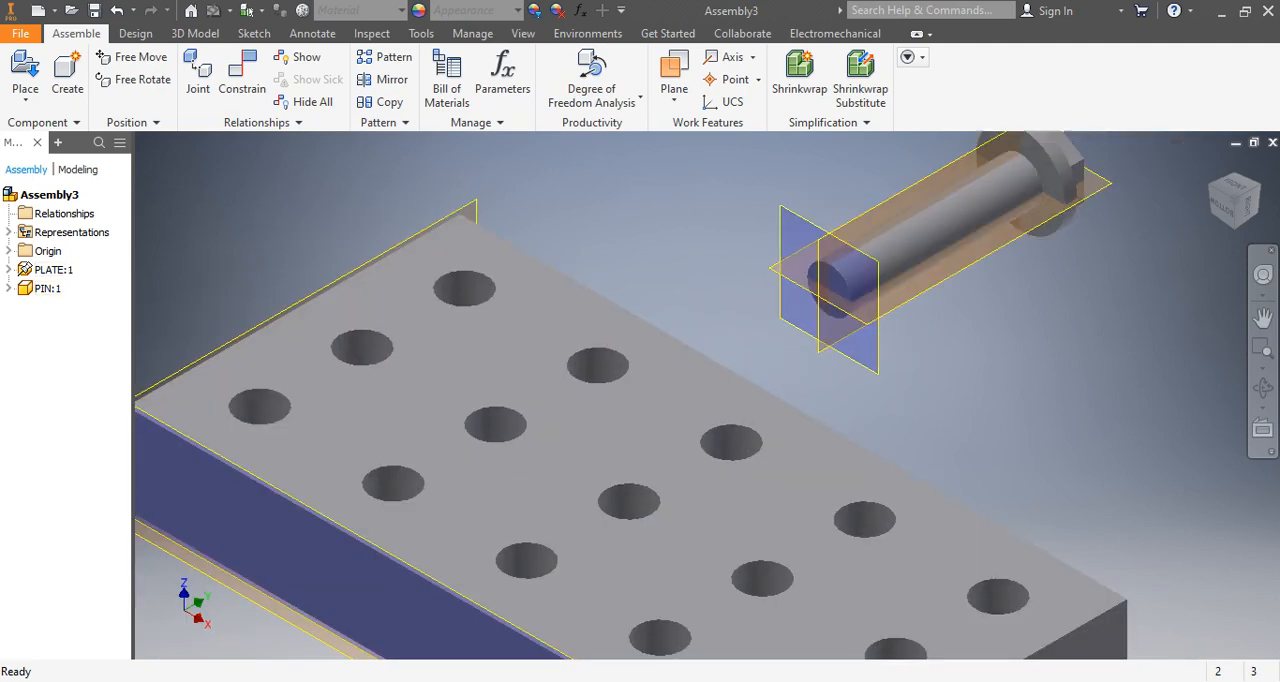
scroll(812, 313, up, 5)
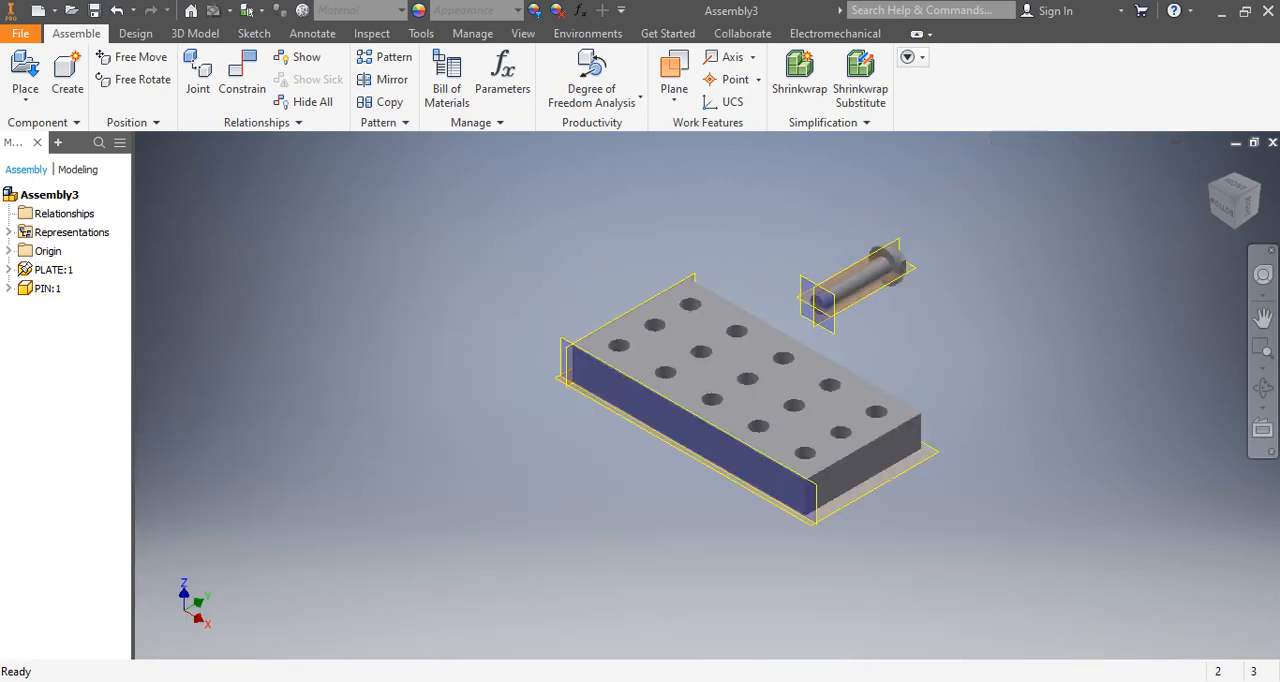
Set up a Mate constraint between the pin's axis and the axis of the corner hole nearest the plate's origin, using the Opposed solution.
click(242, 75)
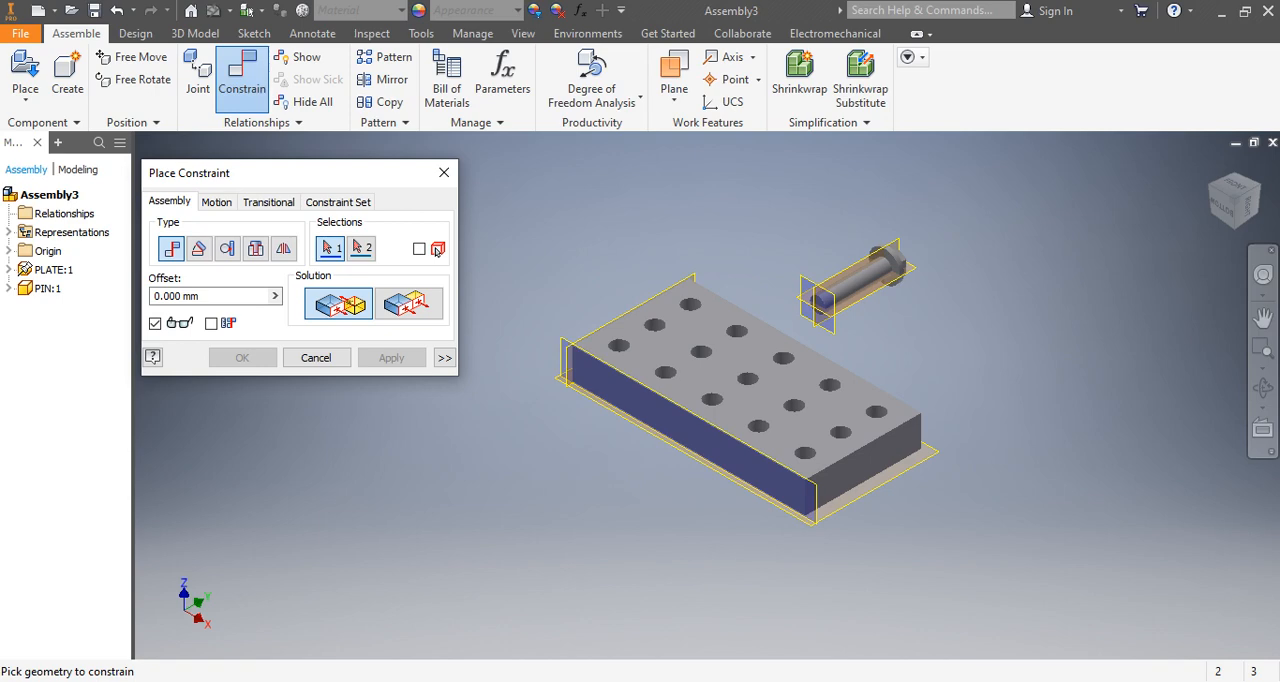
scroll(937, 385, down, 5)
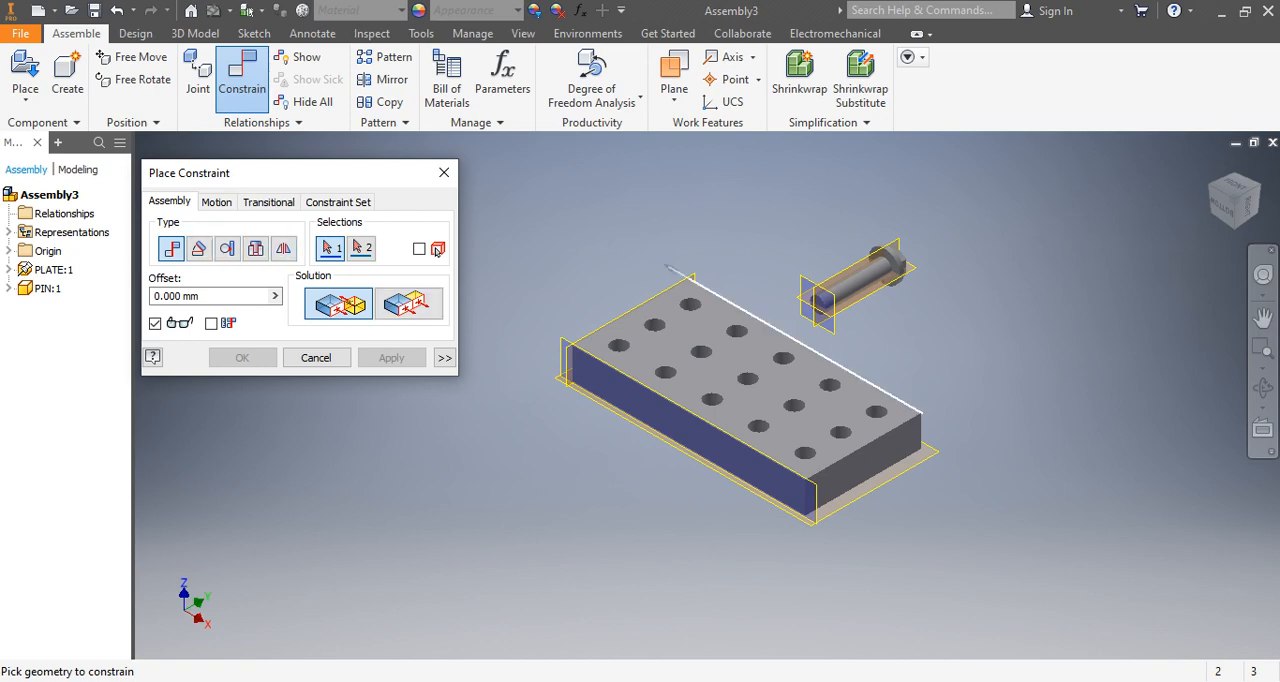
scroll(848, 360, up, 5)
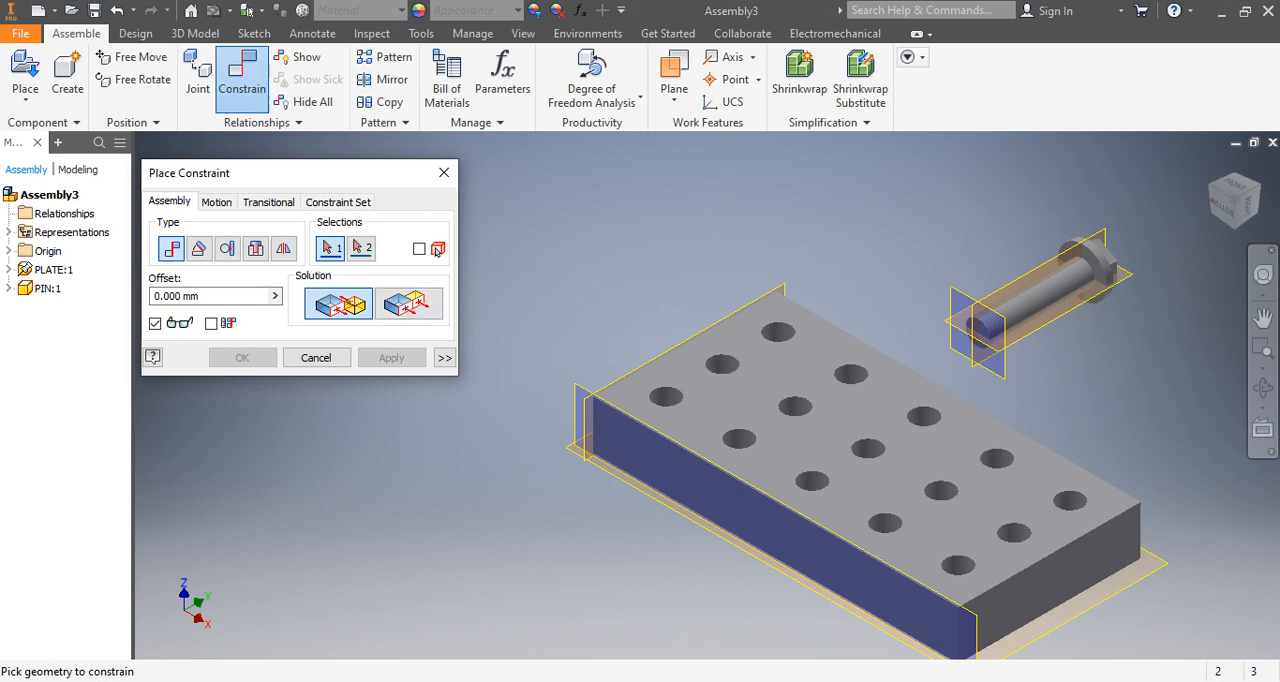
click(1030, 302)
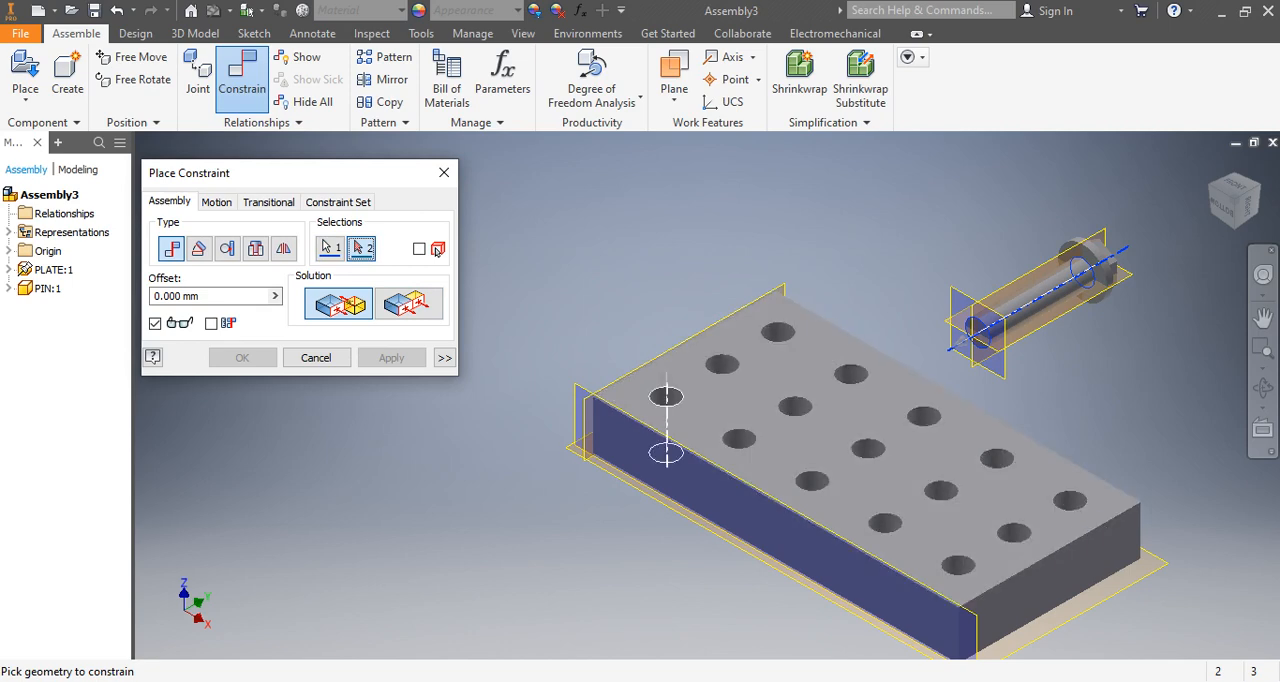
mouse_move(666, 400)
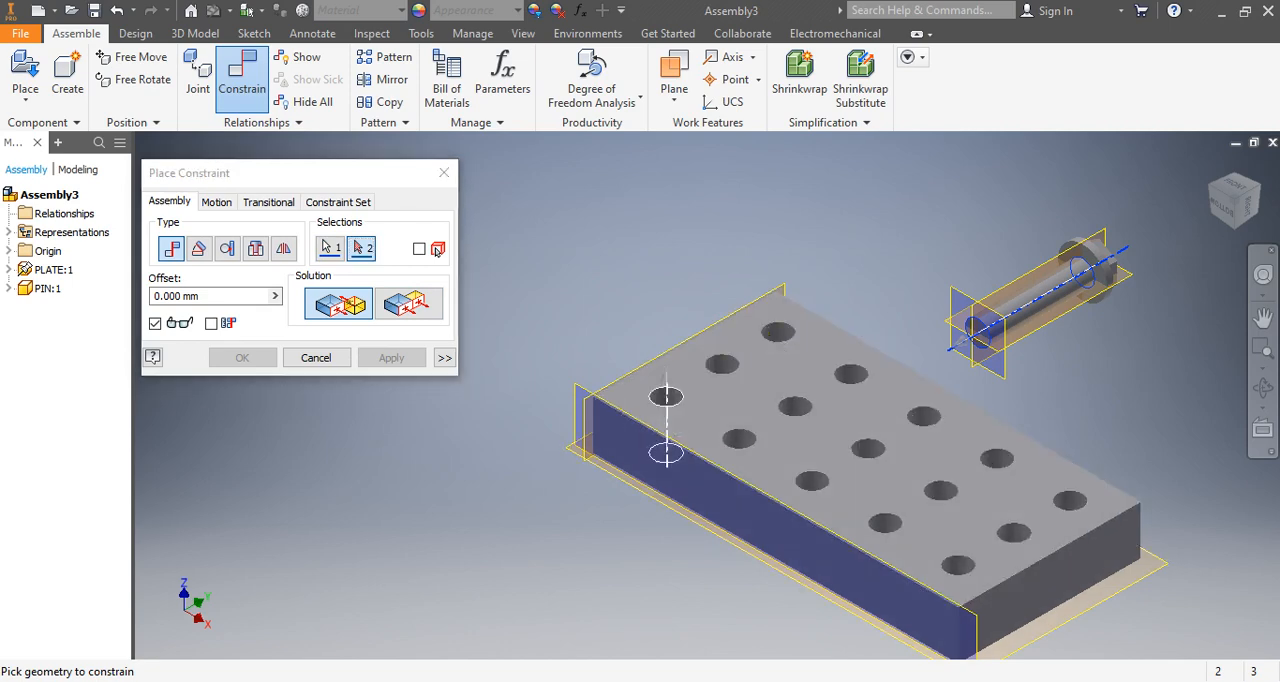
click(666, 398)
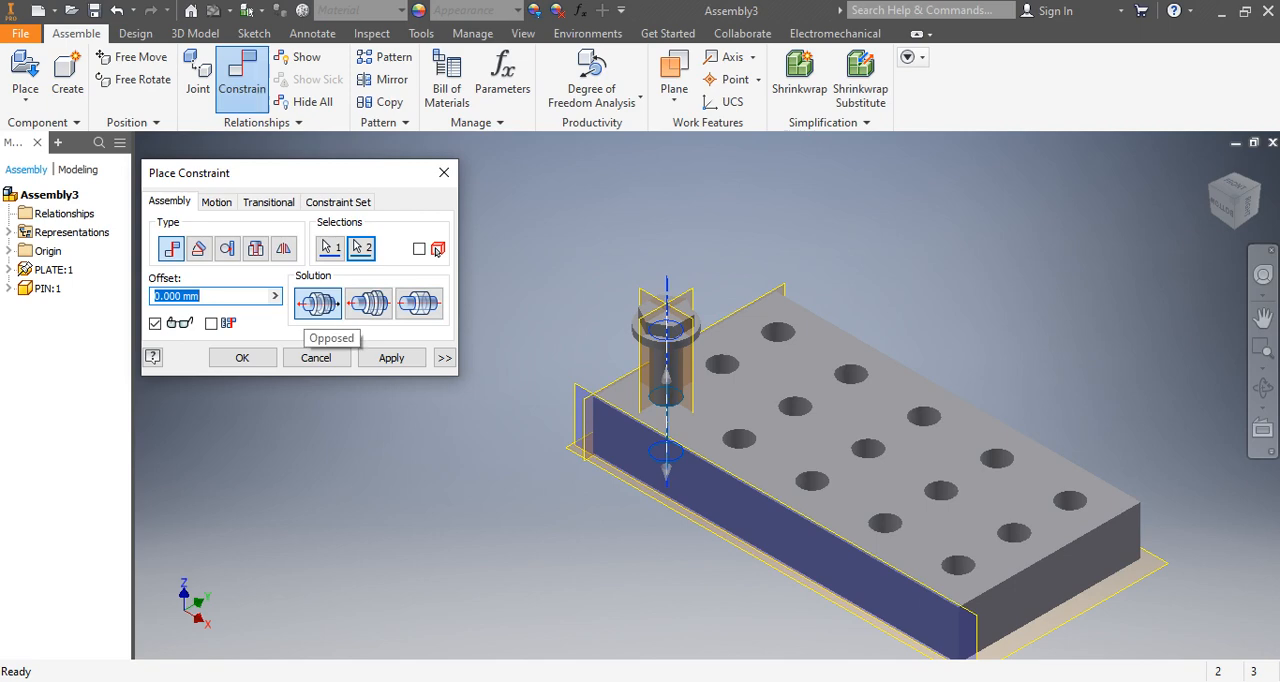
click(307, 308)
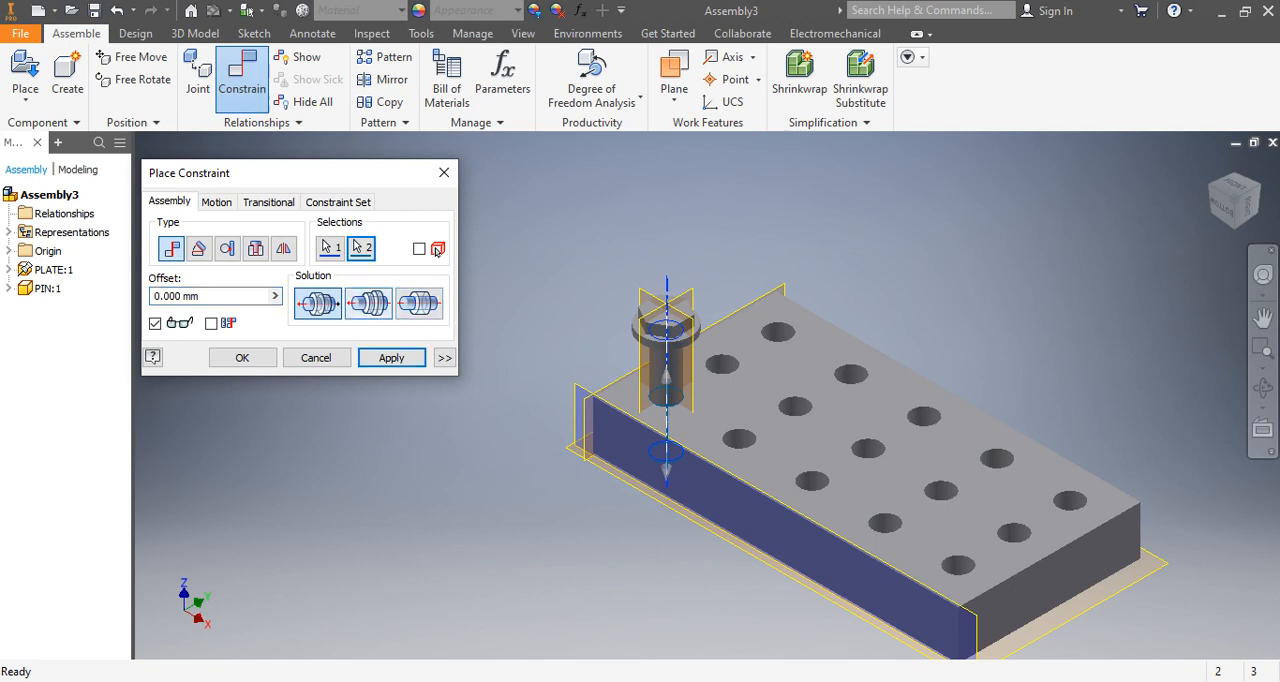
Preview the Aligned and Undirected solutions for the pin-to-hole axis mate and return to the Opposed solution.
click(368, 303)
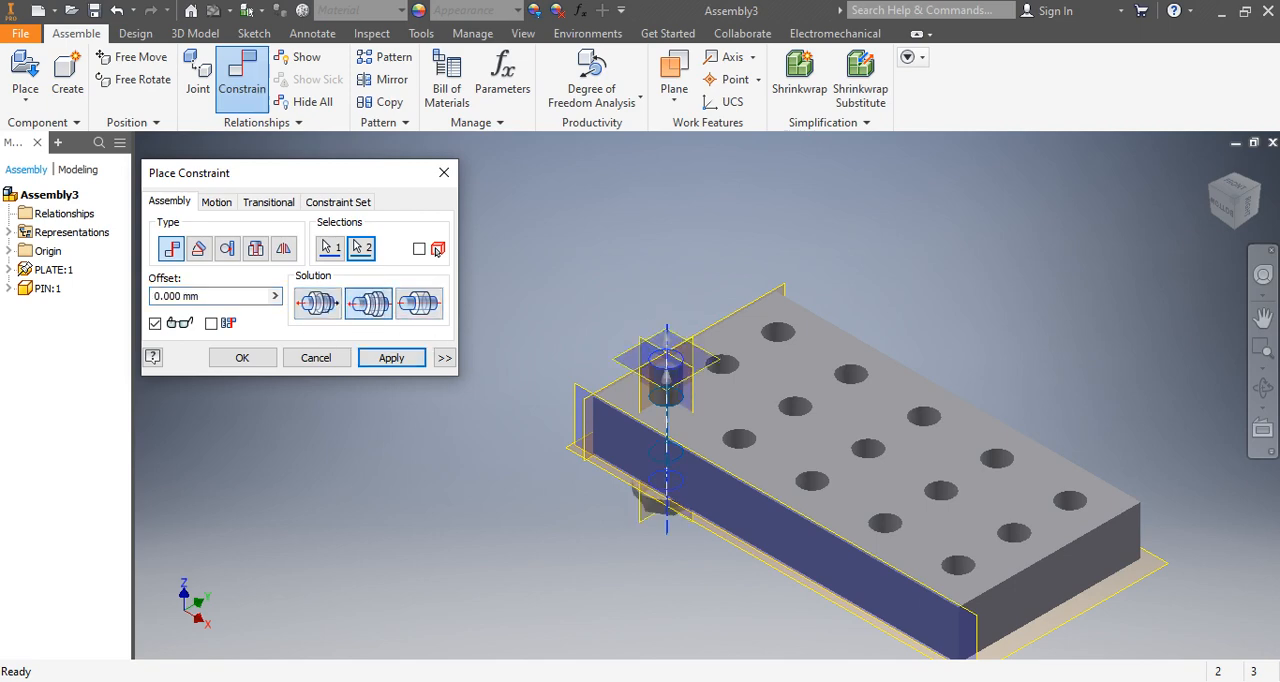
middle_drag(620, 460, 666, 345)
click(1263, 388)
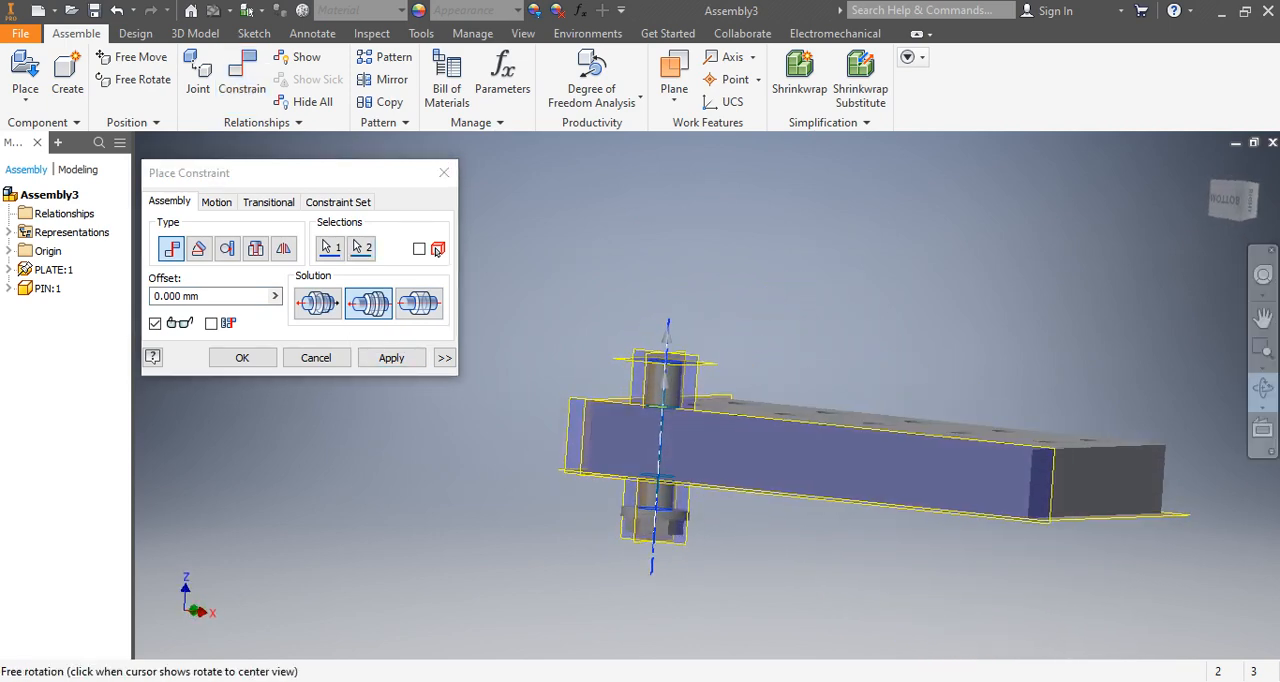
click(318, 304)
click(419, 304)
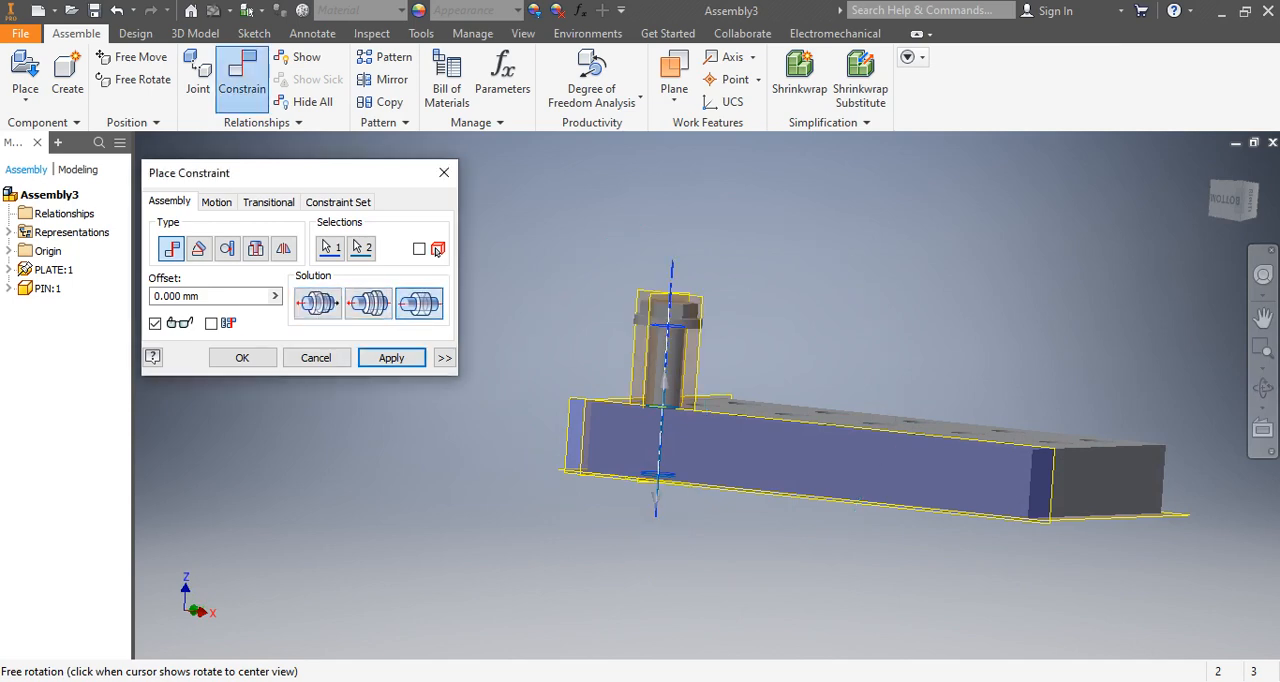
click(318, 304)
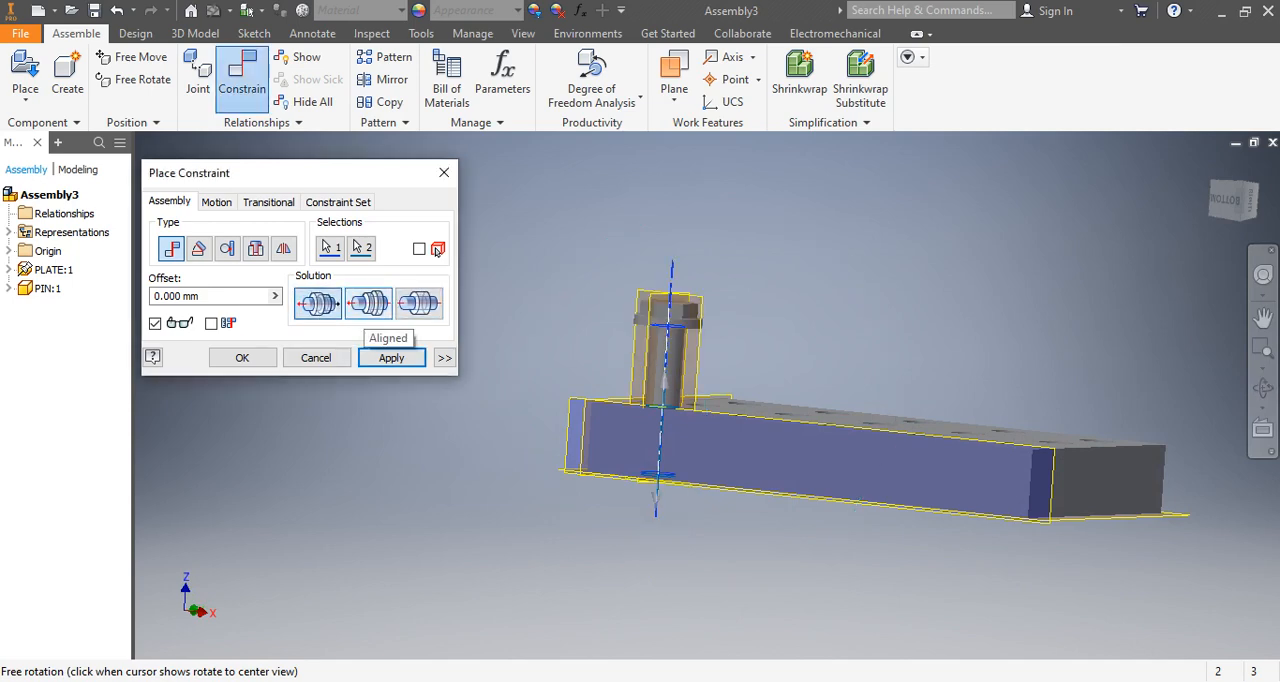
click(368, 304)
click(318, 304)
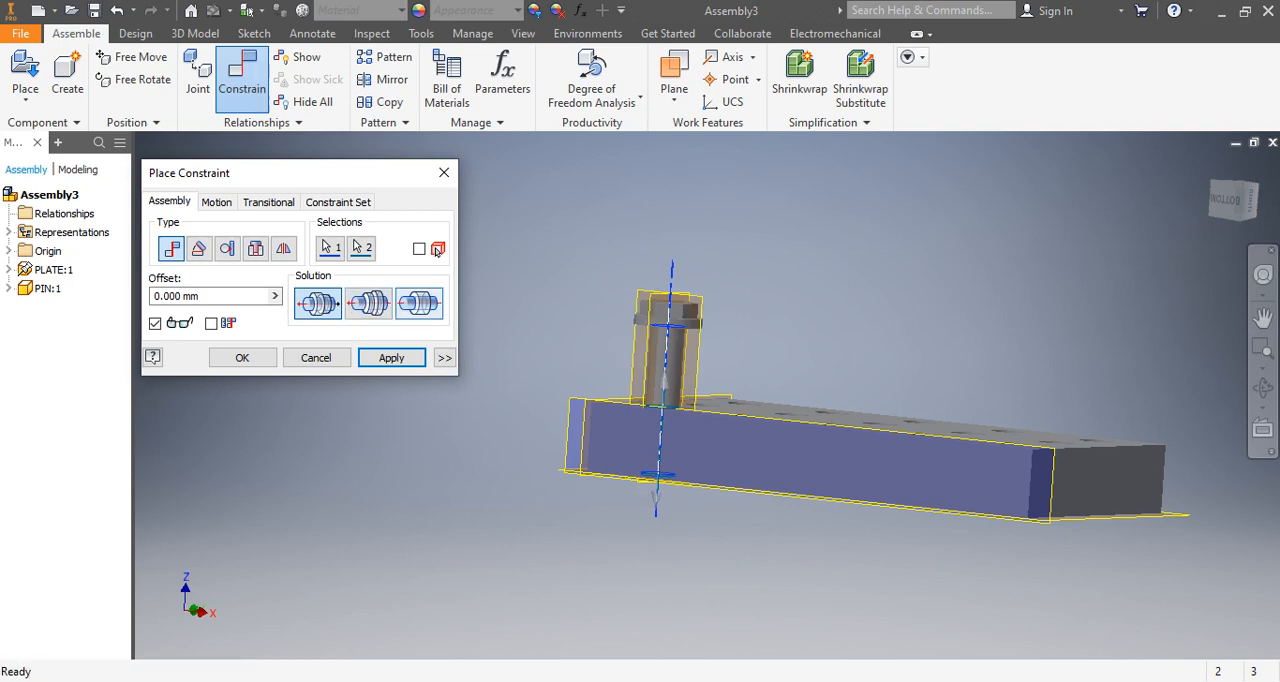
Apply the Opposed axis mate between the pin and the plate's corner hole with 0.000 mm offset and finish constraining.
middle_drag(620, 420, 675, 361)
click(1263, 388)
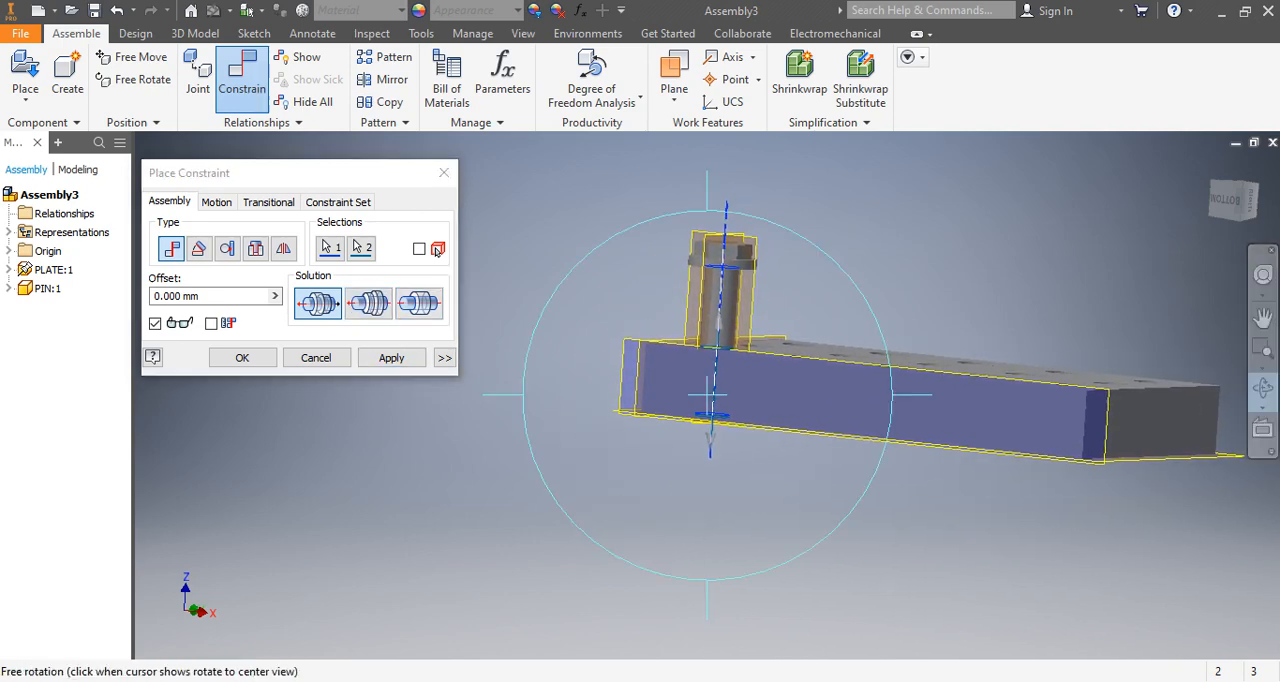
drag(637, 425, 635, 507)
right_click(635, 507)
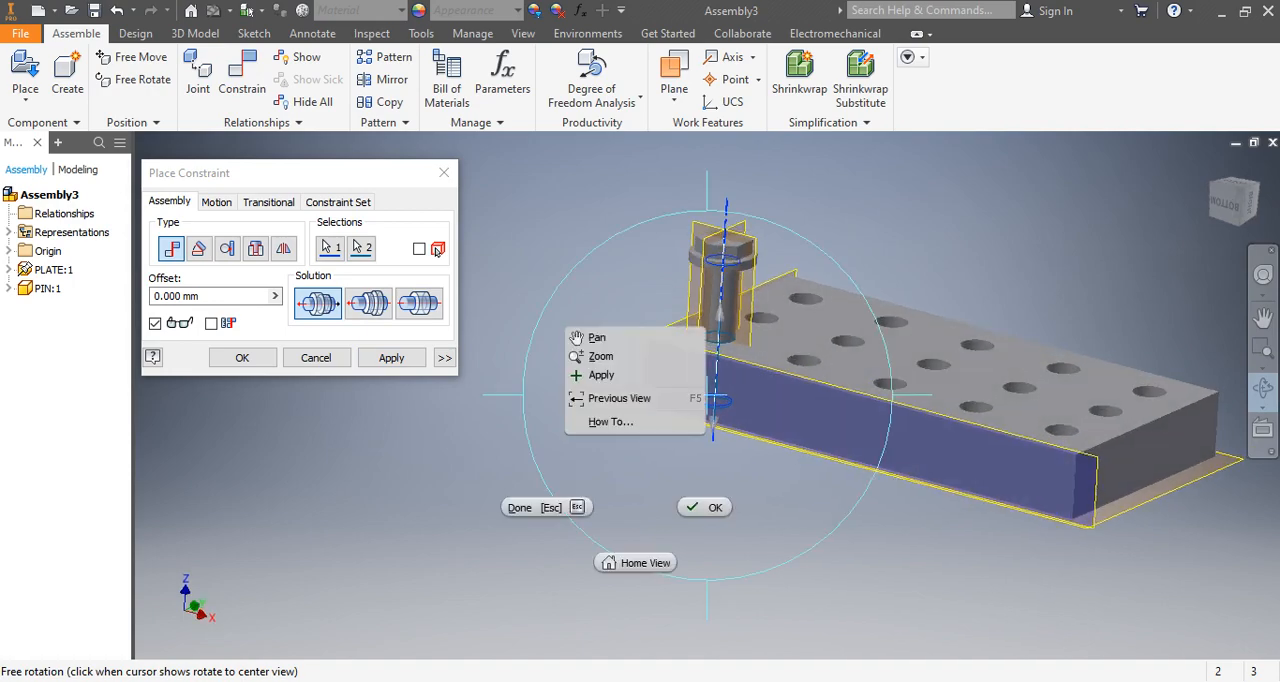
click(702, 507)
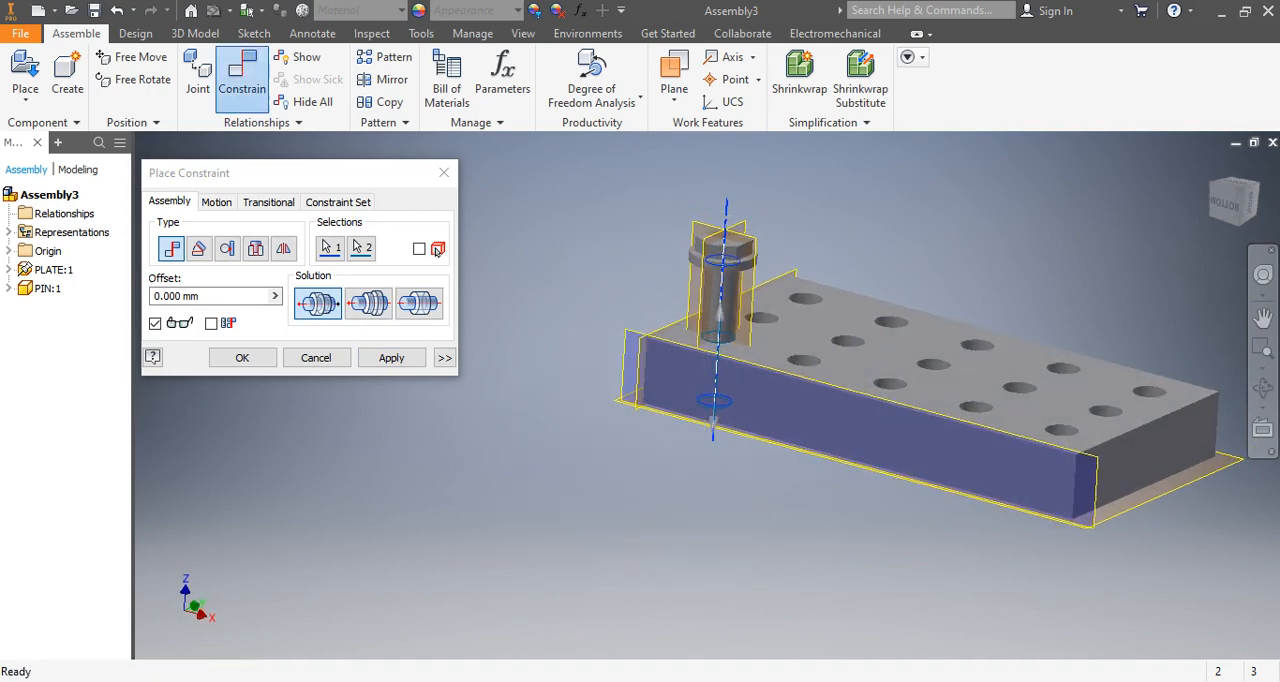
scroll(760, 313, down, 5)
scroll(760, 313, up, 6)
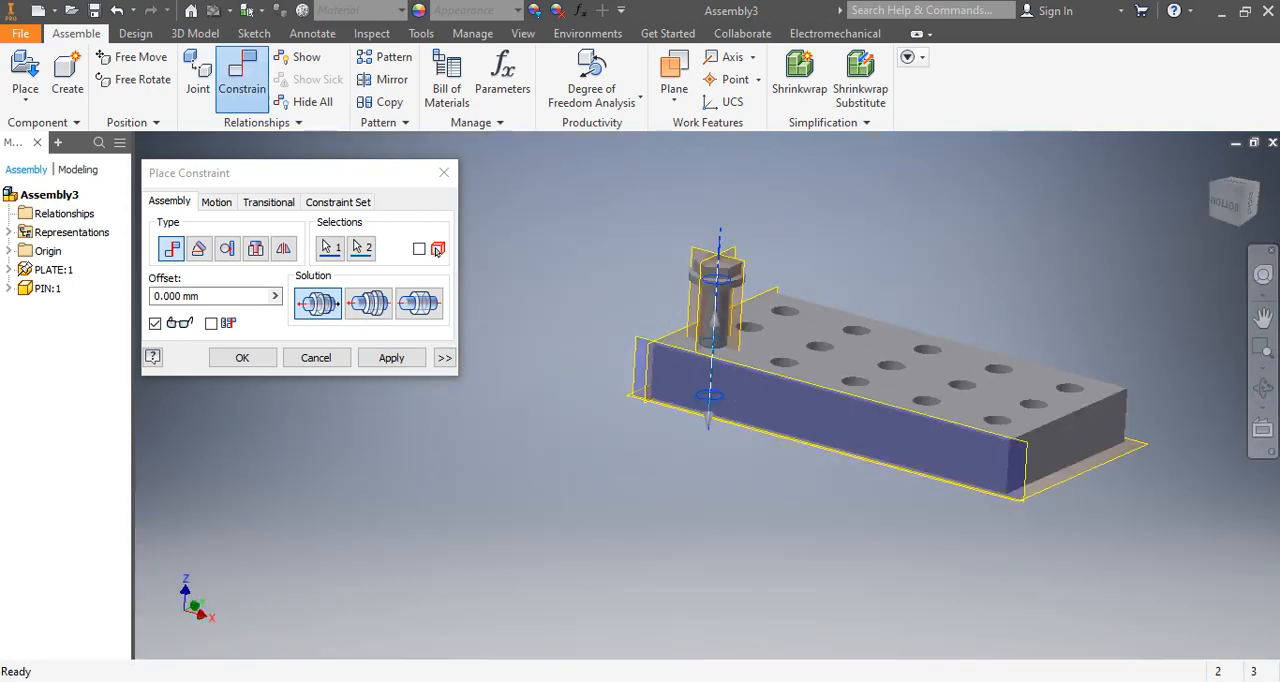
scroll(760, 313, down, 3)
scroll(750, 300, up, 3)
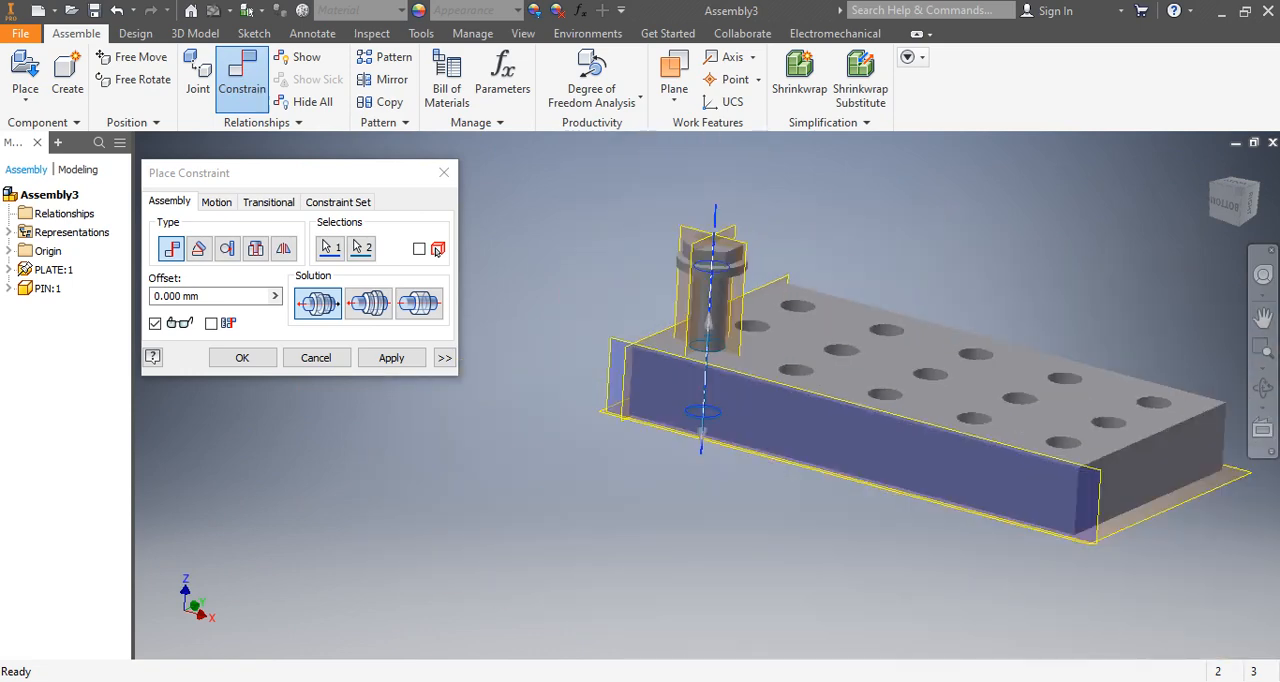
key(Return)
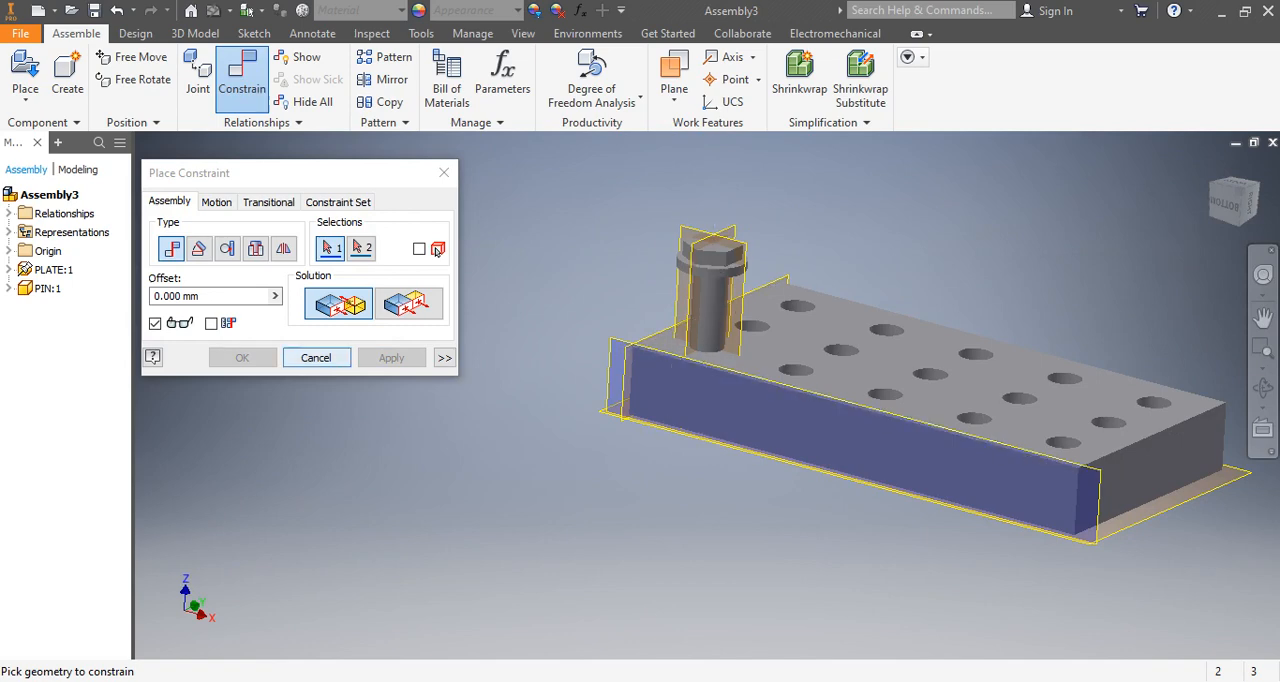
click(316, 357)
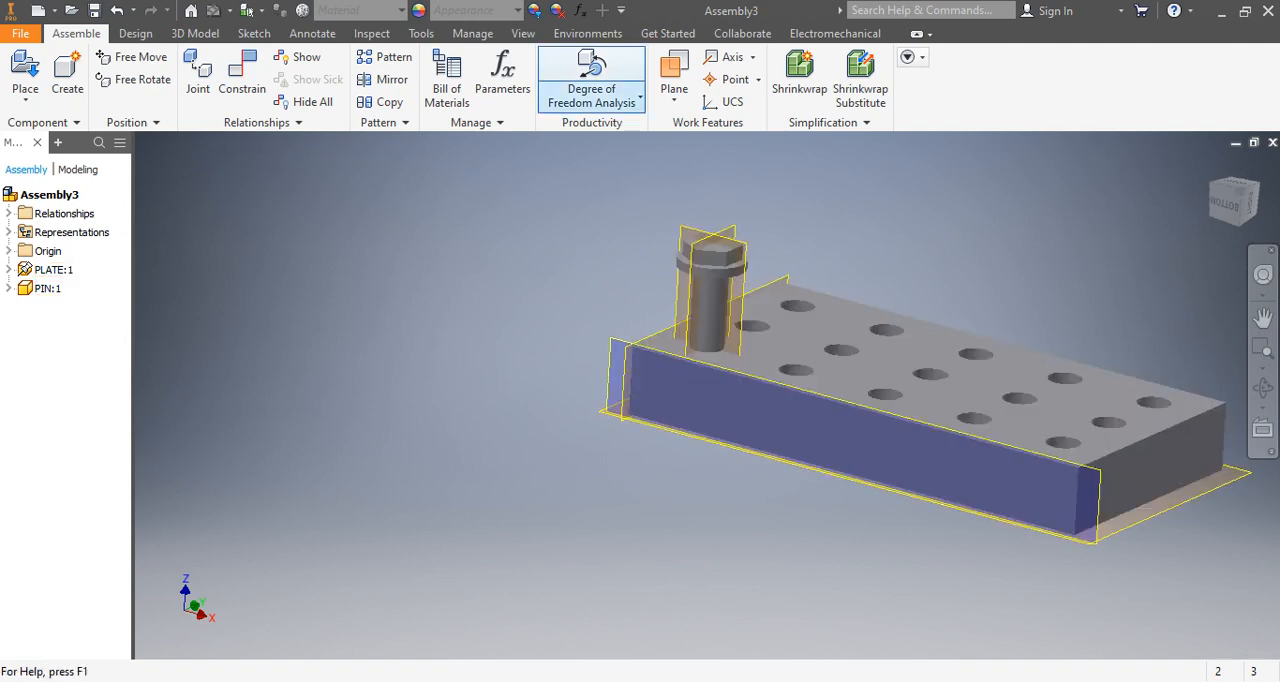
Run a Degree of Freedom Analysis to check the remaining translation and rotation of PIN:1, and close it.
click(640, 97)
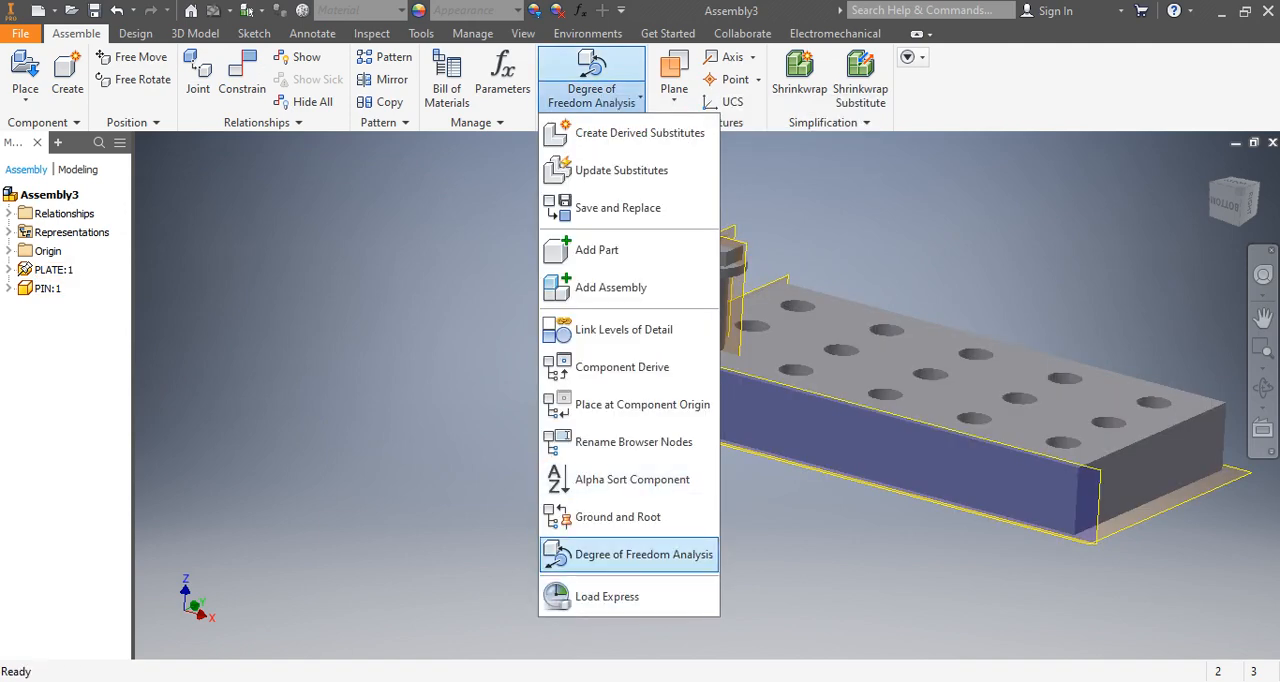
click(643, 554)
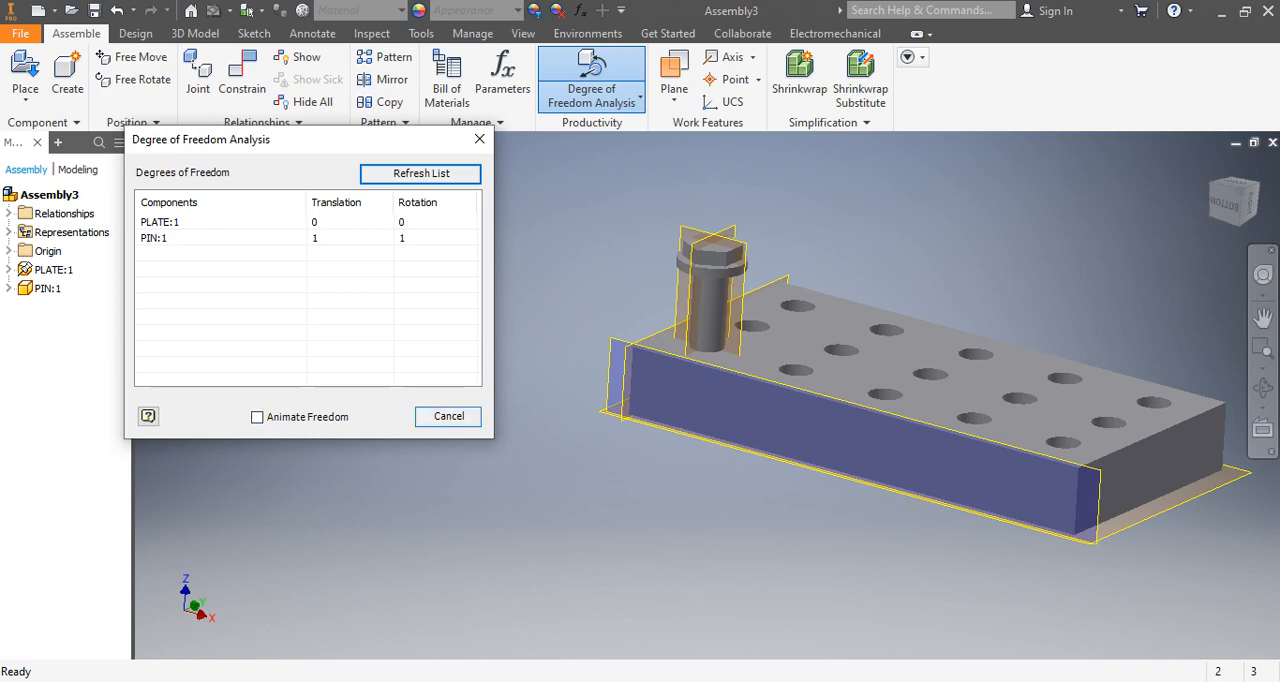
click(448, 417)
Rerun the Degree of Freedom Analysis with Animate Freedom, select PIN:1 to observe its remaining motion, and close the analysis.
scroll(730, 307, up, 5)
scroll(737, 294, down, 5)
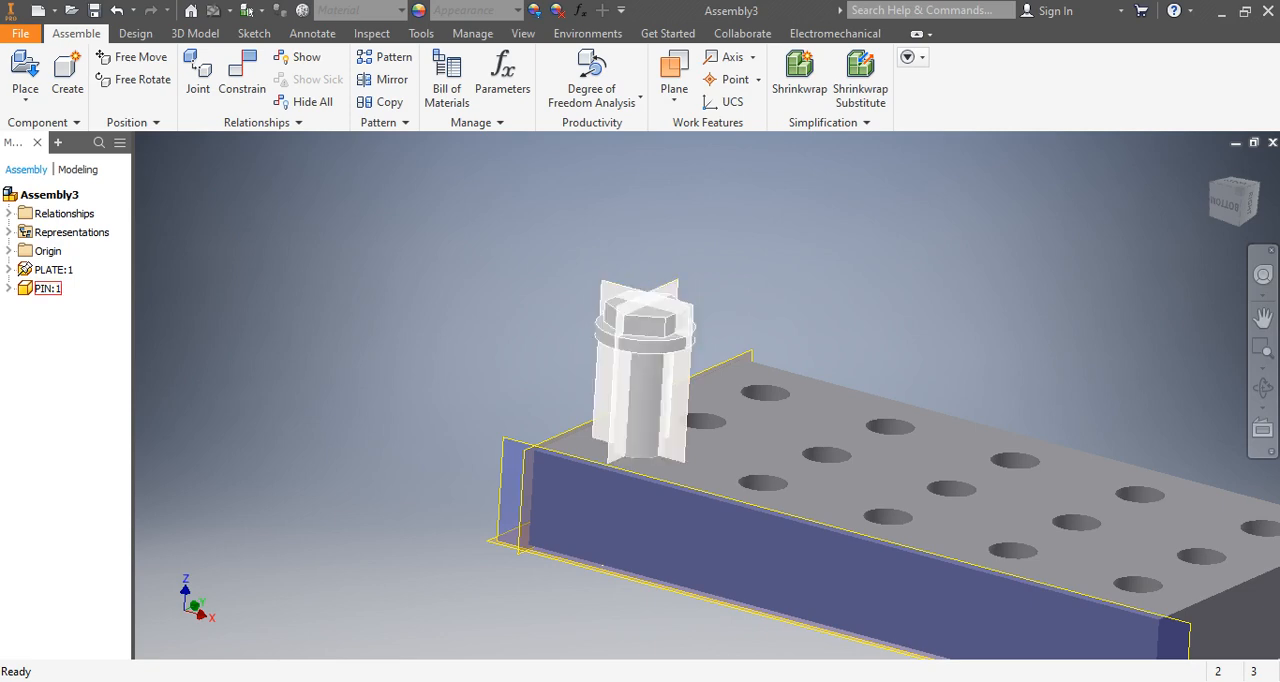
click(640, 96)
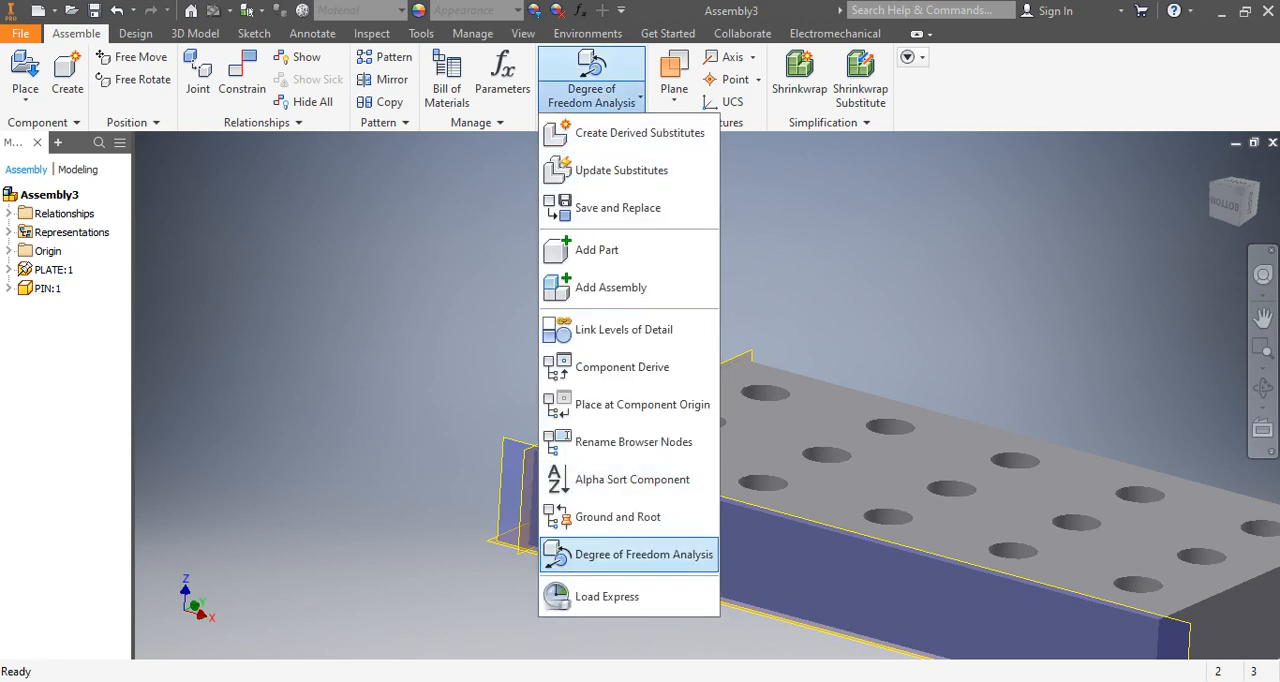
click(640, 554)
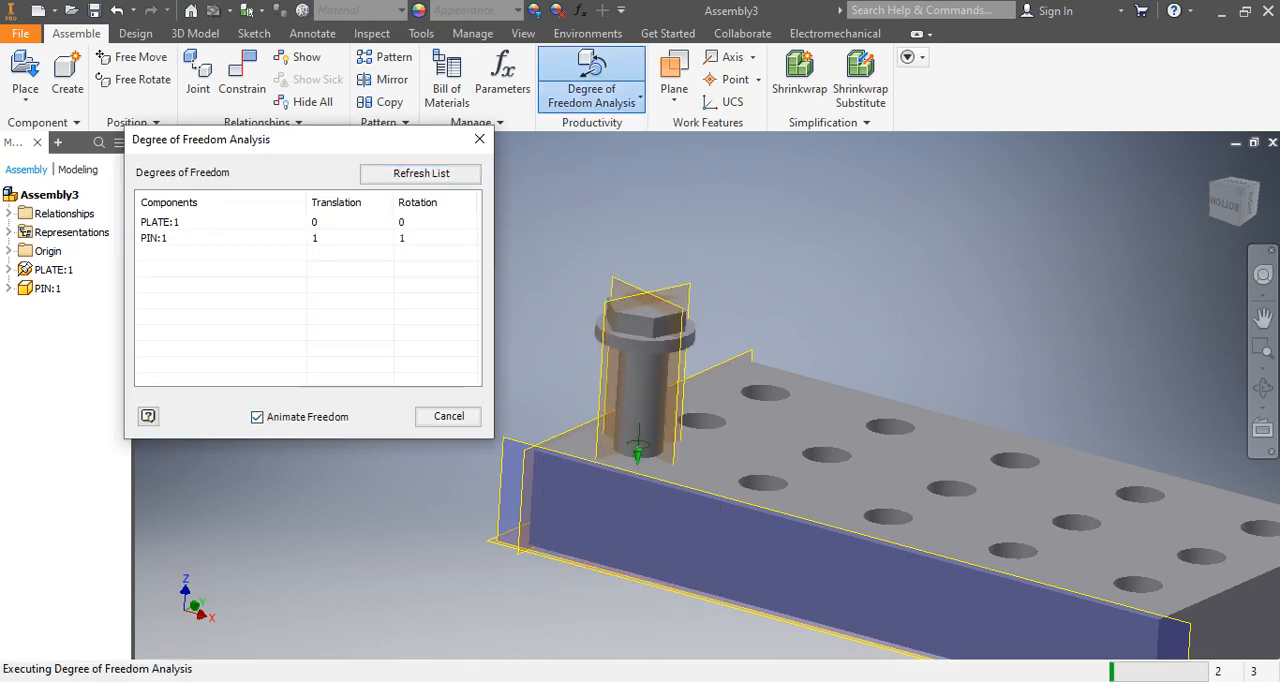
click(155, 238)
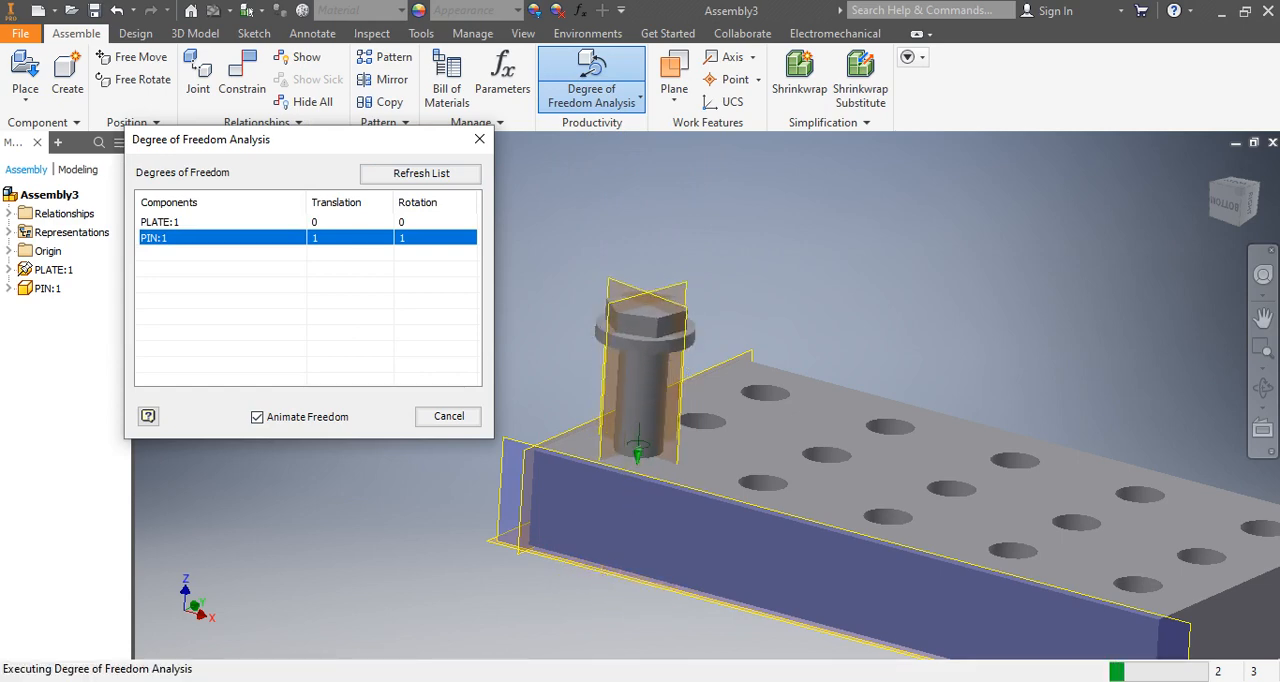
click(449, 416)
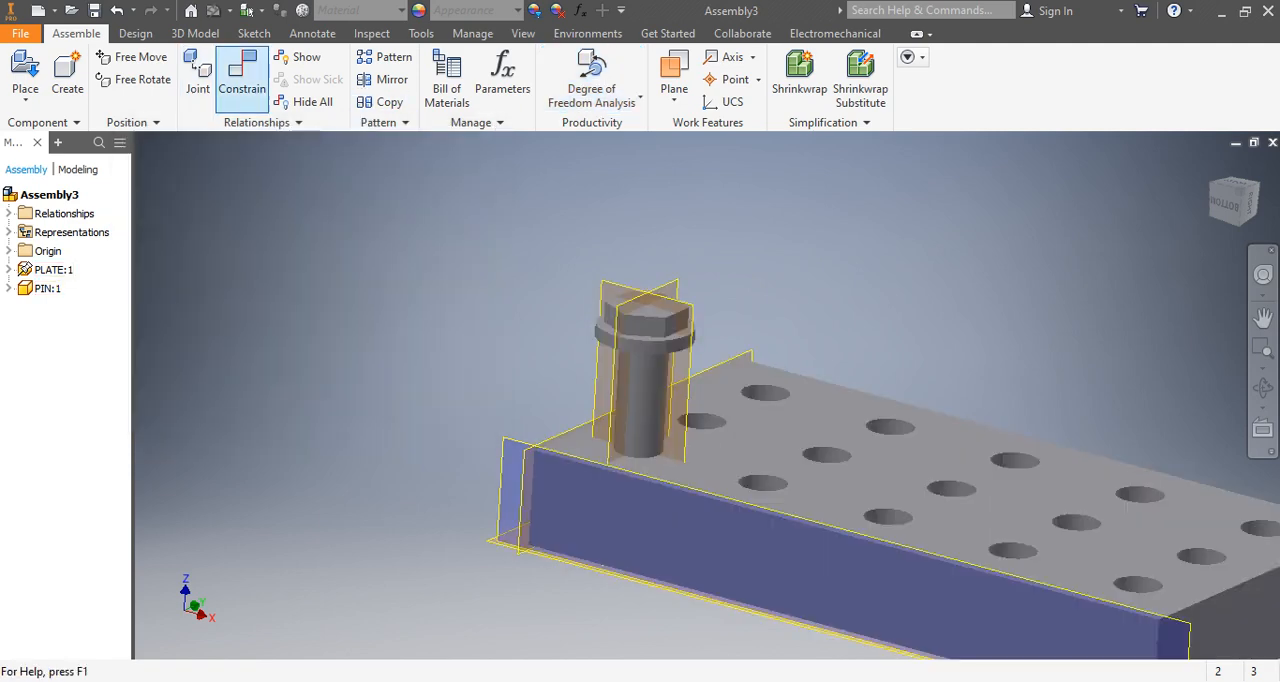
Try to set up a Flush constraint with 0.000 mm offset between the plate's top face and the pin.
click(242, 75)
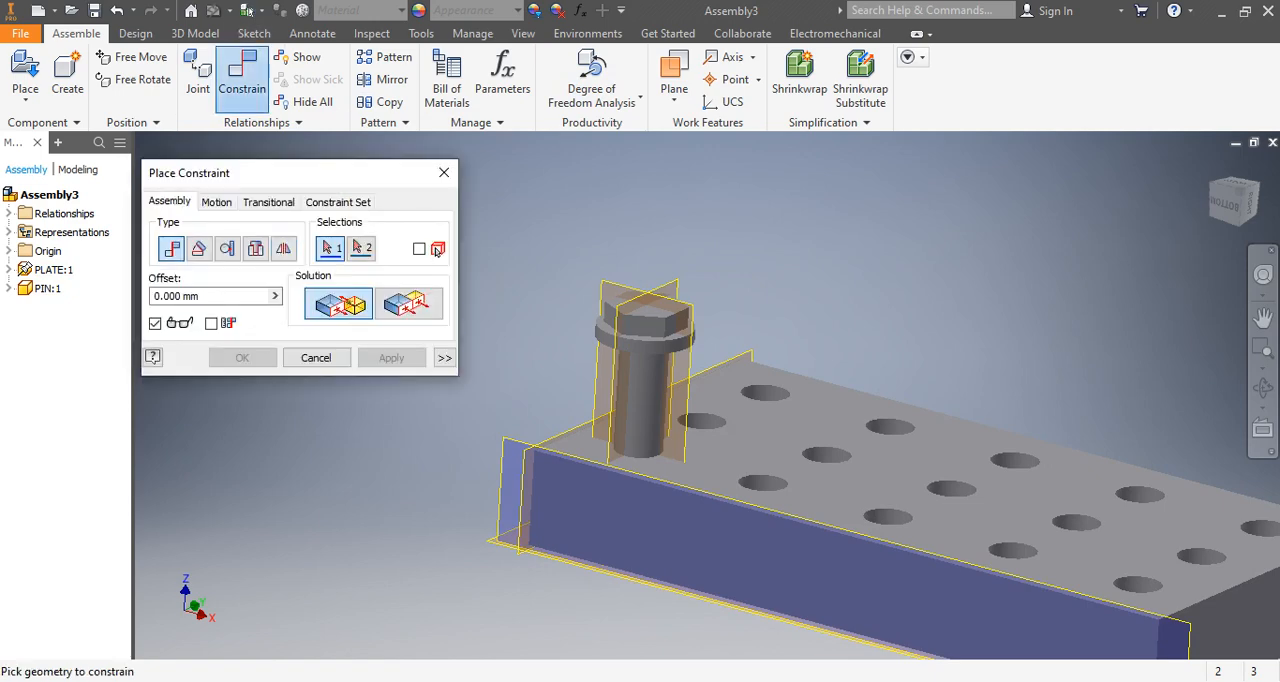
middle_drag(660, 540, 724, 452)
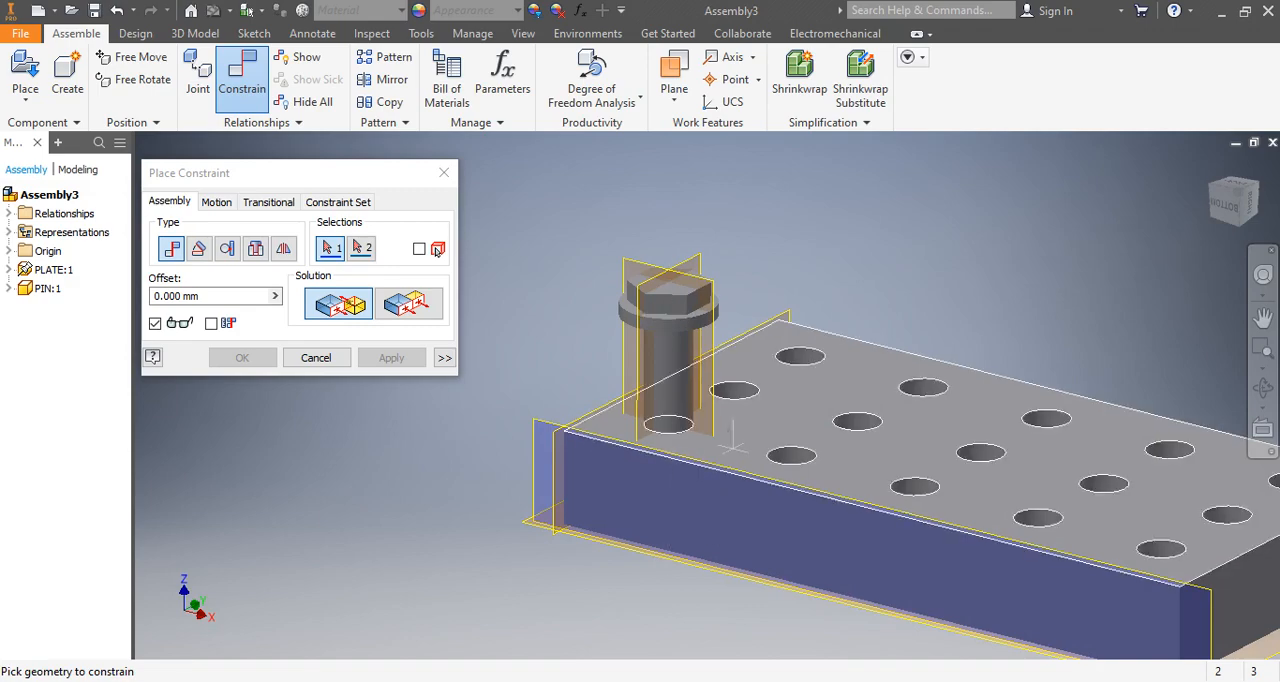
middle_drag(752, 440, 780, 448)
shift+middle_drag(780, 448, 701, 540)
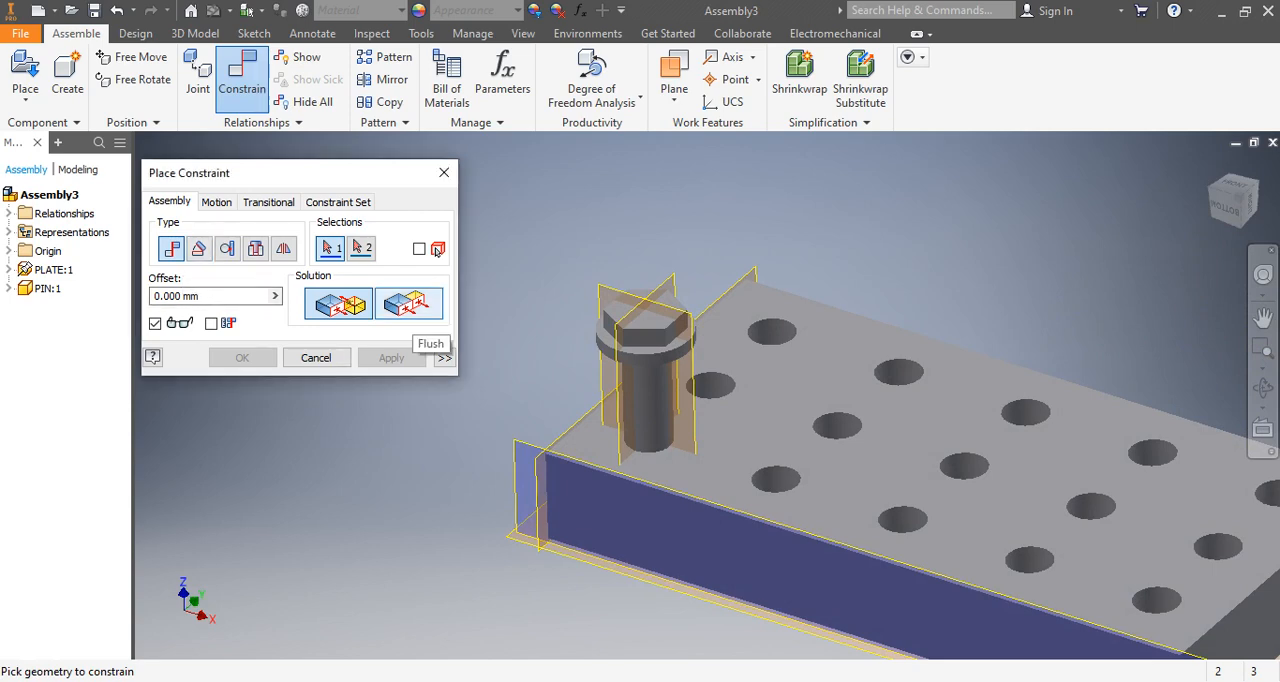
click(410, 305)
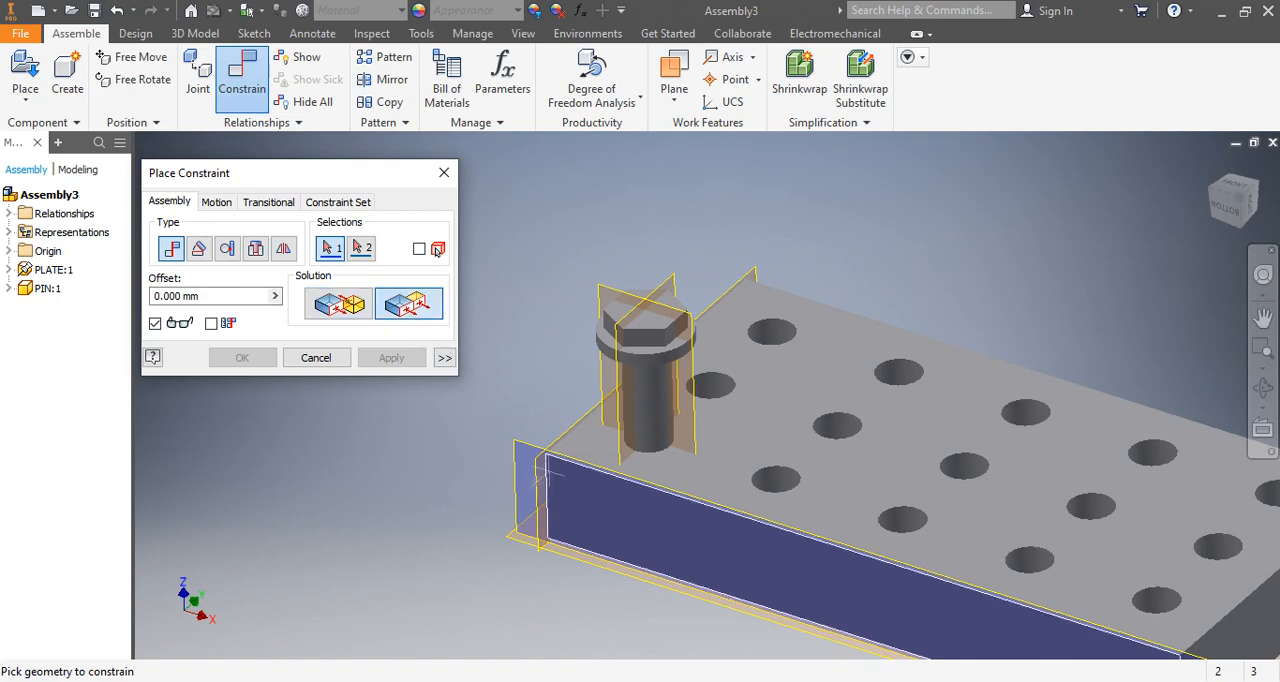
shift+middle_drag(740, 430, 741, 385)
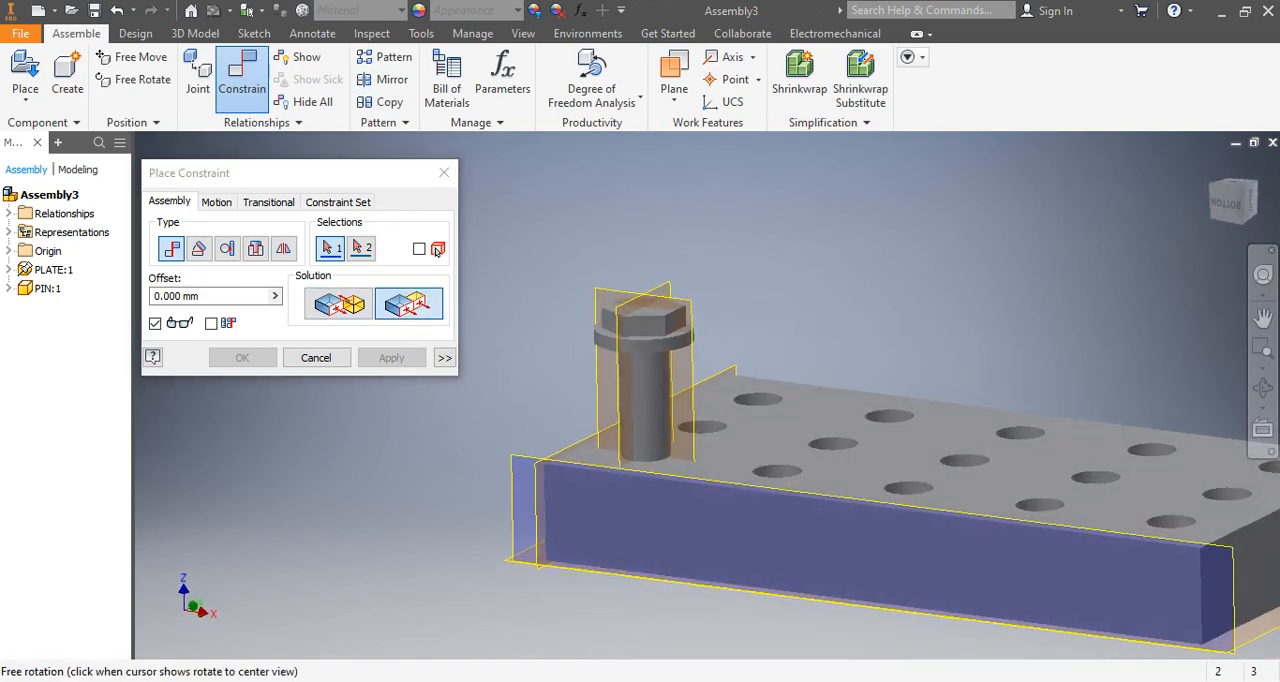
click(742, 428)
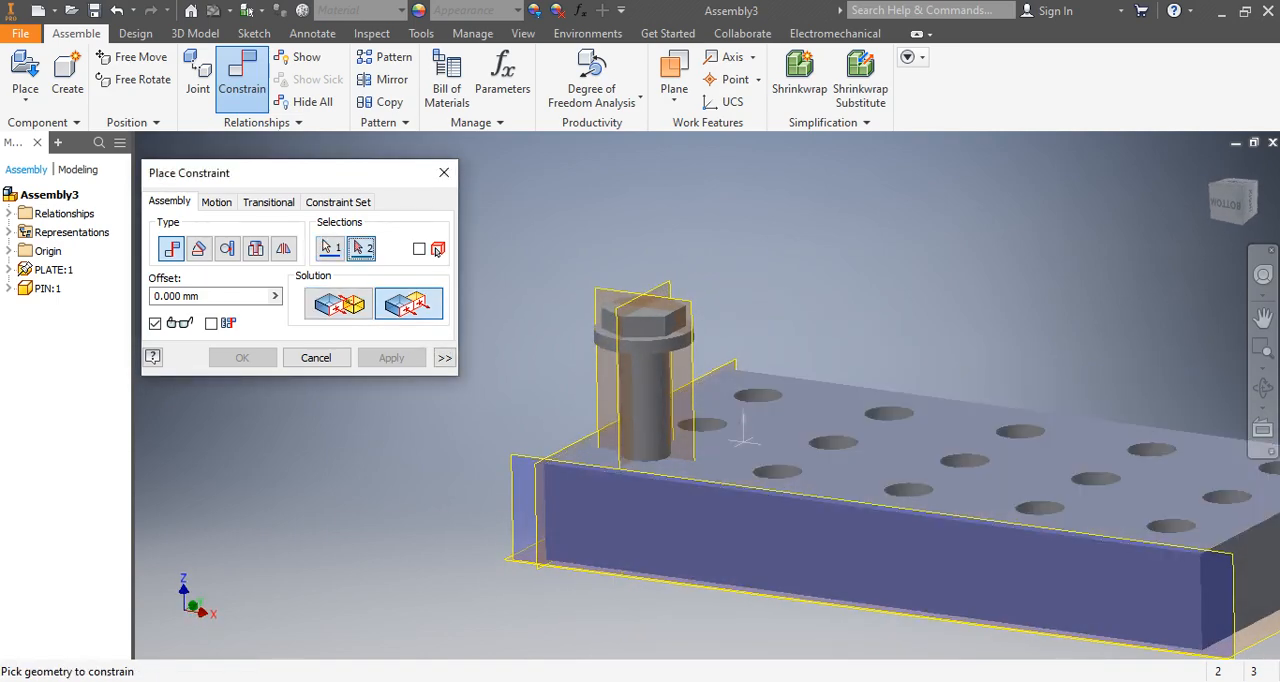
shift+middle_drag(742, 428, 667, 463)
click(668, 390)
shift+middle_drag(667, 463, 668, 488)
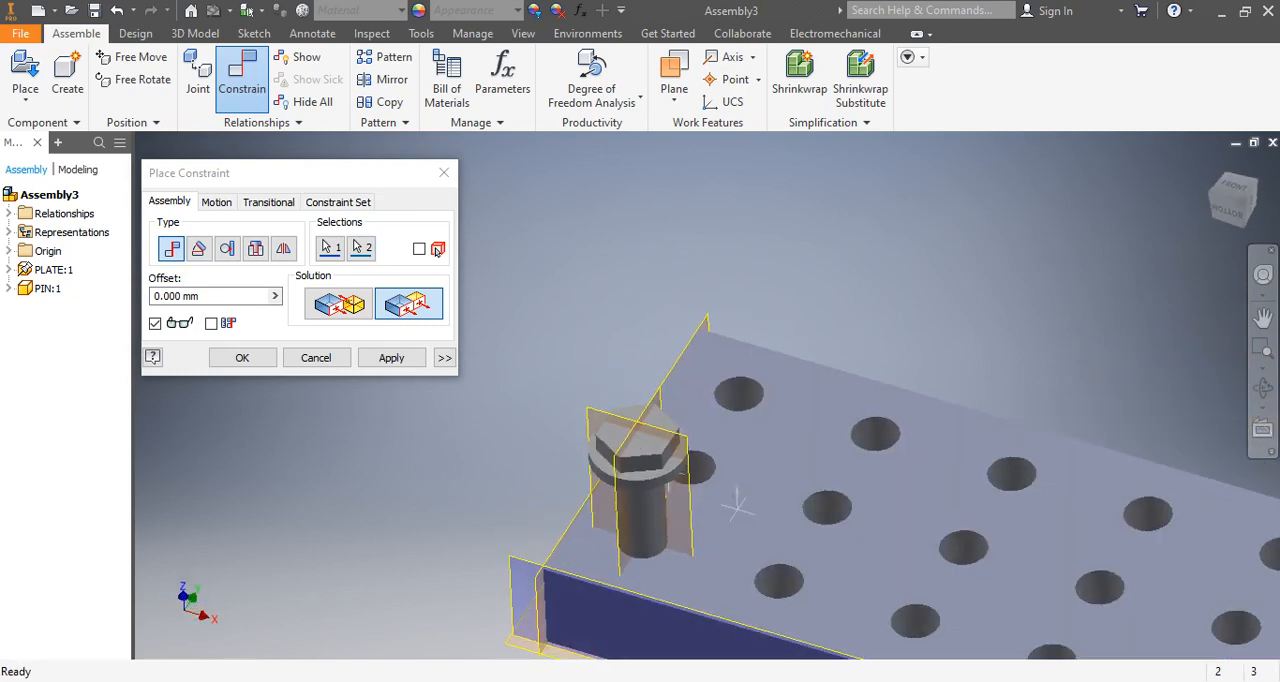
scroll(726, 536, up, 7)
scroll(730, 544, down, 7)
shift+middle_drag(730, 544, 727, 452)
click(391, 357)
scroll(737, 436, down, 1)
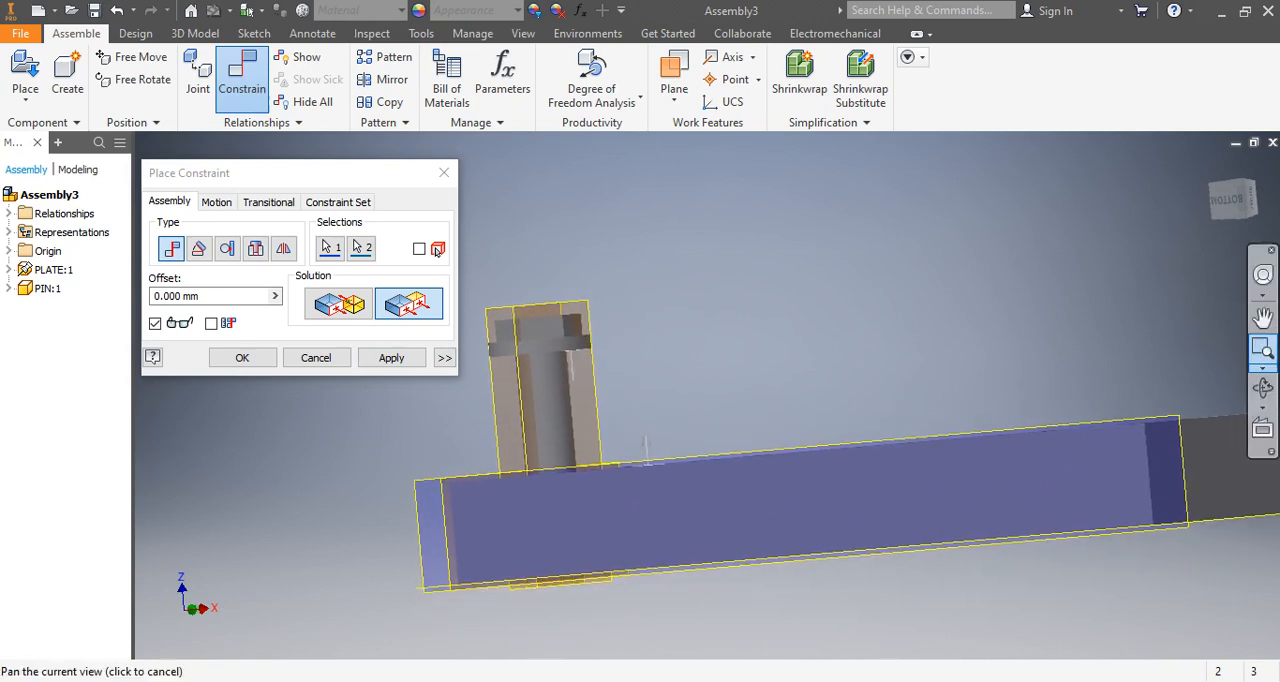
click(1263, 388)
drag(735, 430, 735, 452)
drag(647, 447, 643, 438)
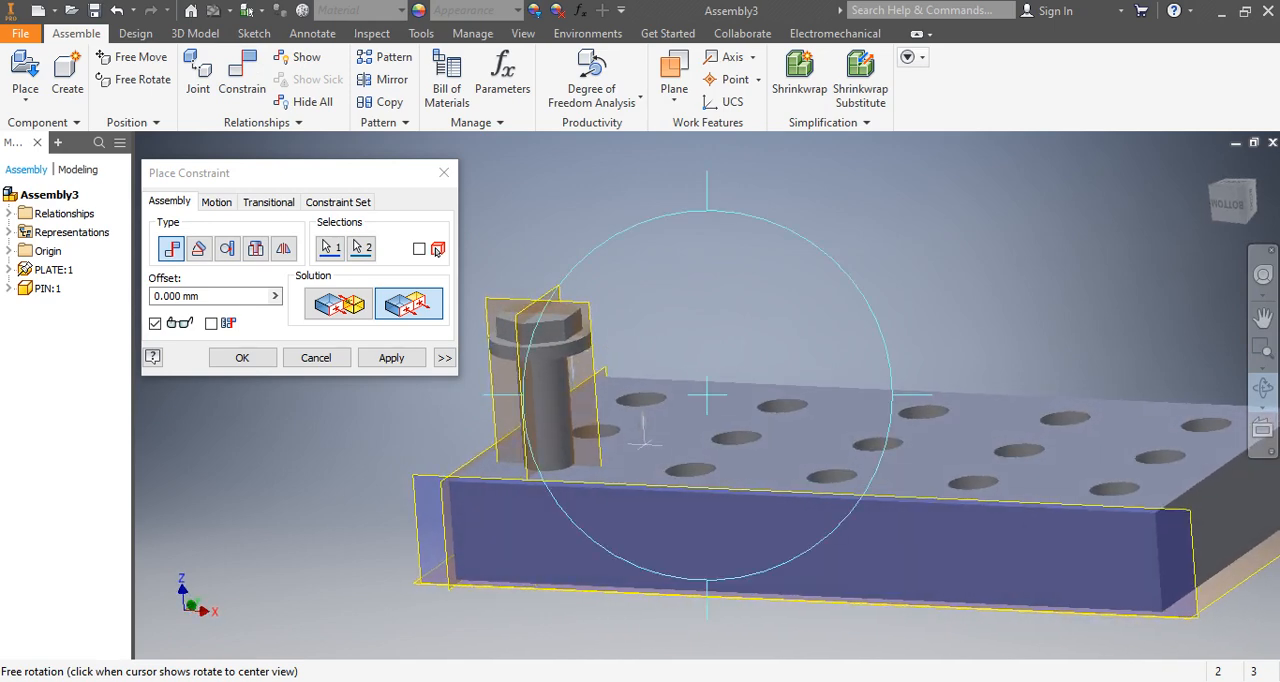
right_click(902, 284)
click(958, 284)
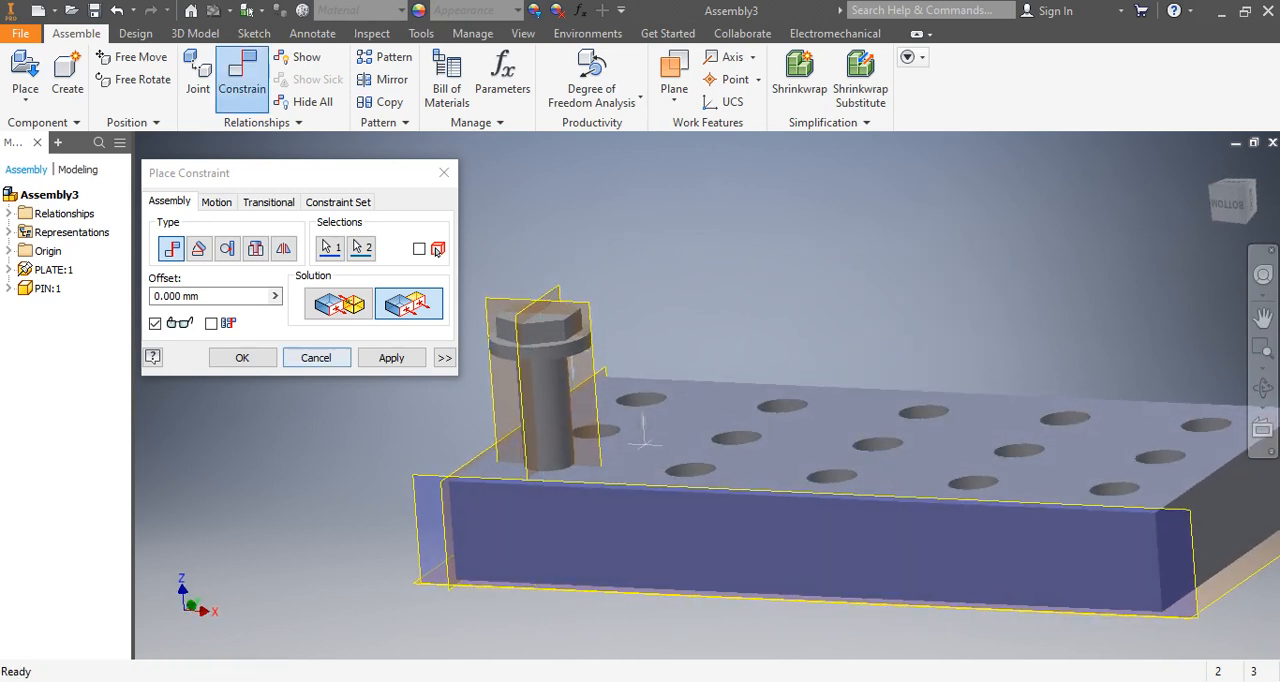
Redo the Flush constraint's selections, picking the plate's top face, and discard the constraint without applying it.
click(220, 296)
click(330, 248)
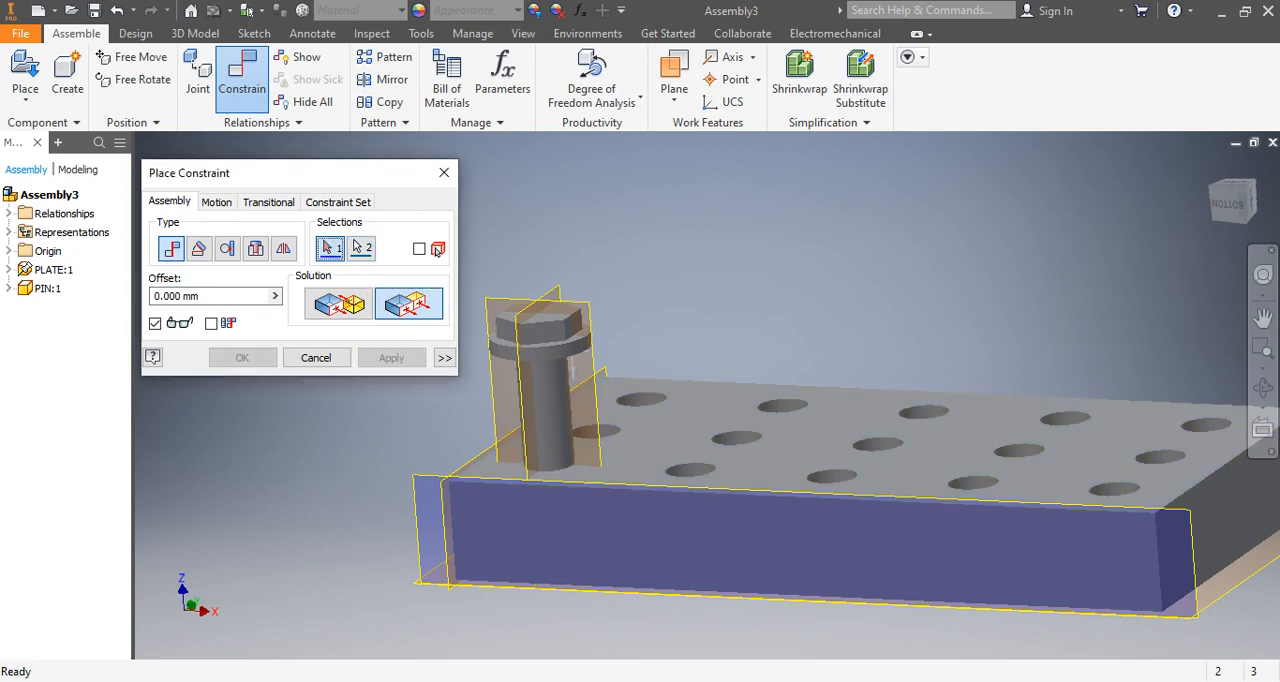
click(361, 248)
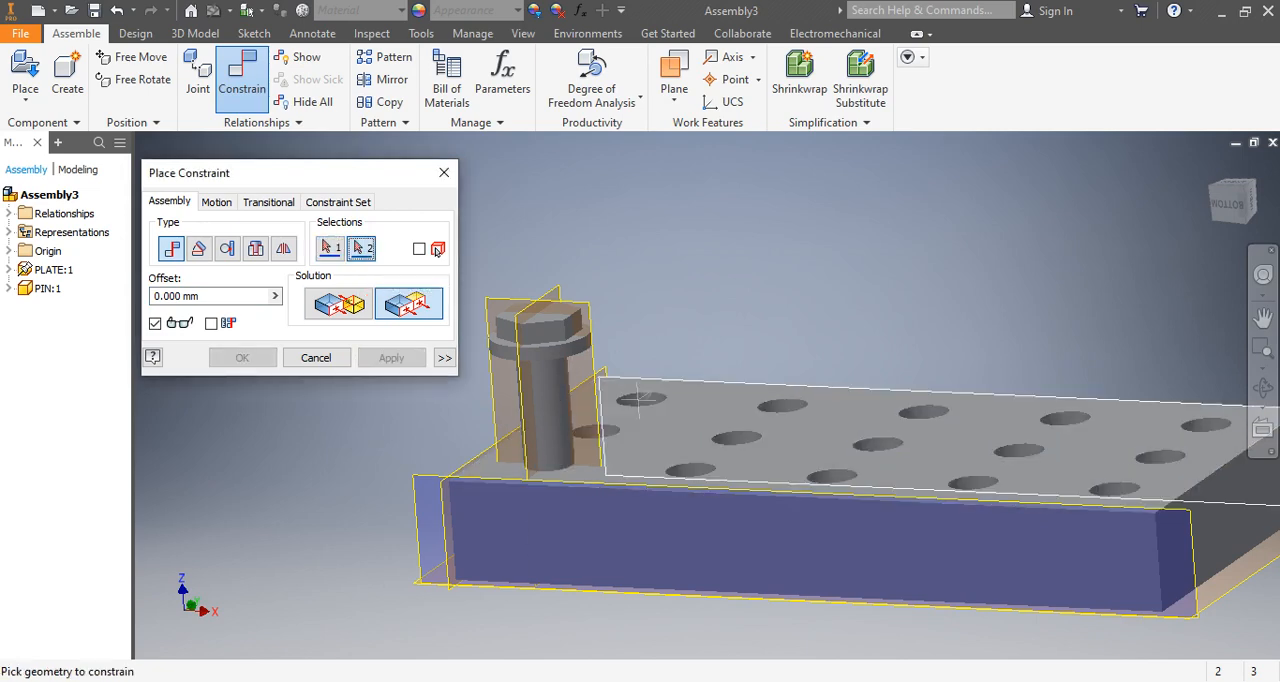
click(658, 433)
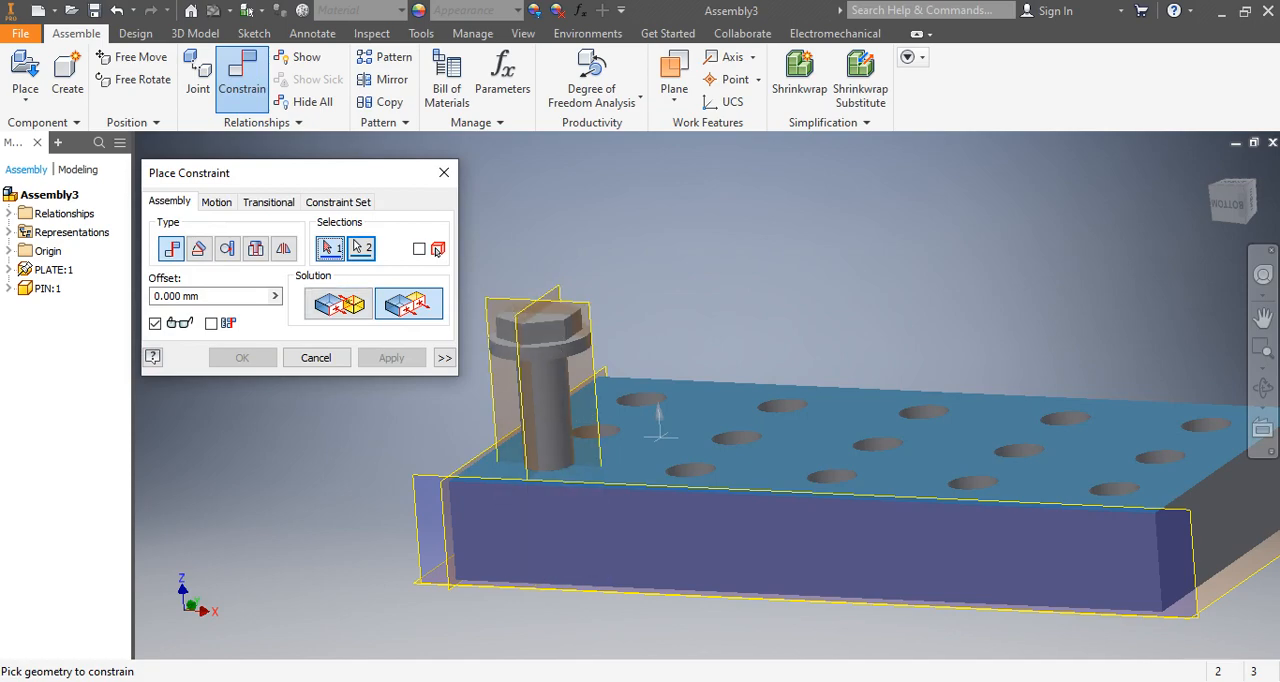
click(444, 172)
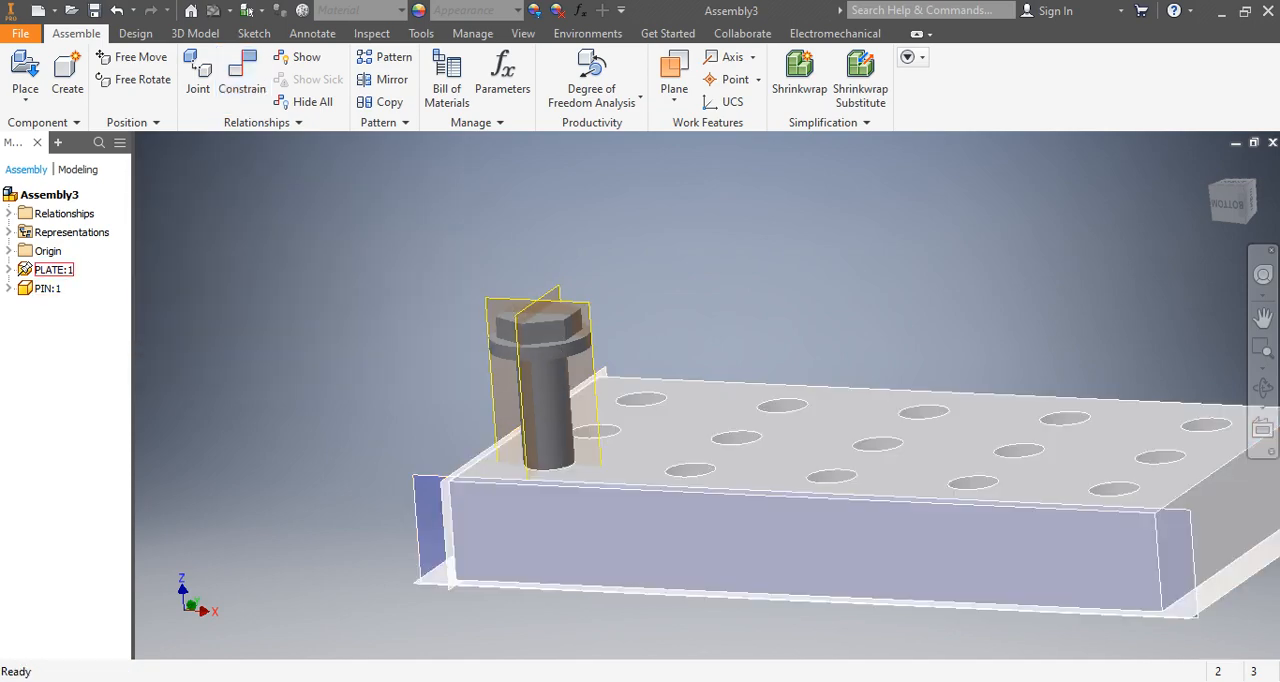
Try to apply a Flush constraint with 0.000 mm offset between the plate's top face and the underside of the pin's head flange.
shift+middle_drag(640, 500, 635, 525)
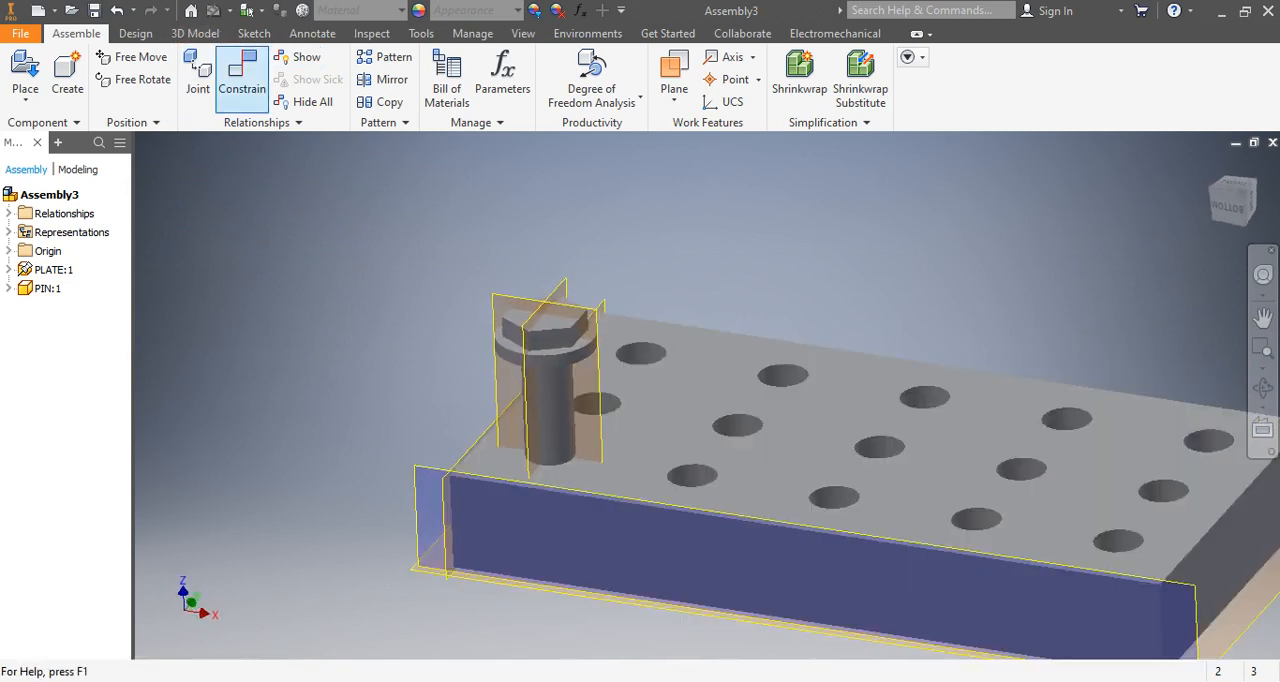
click(242, 75)
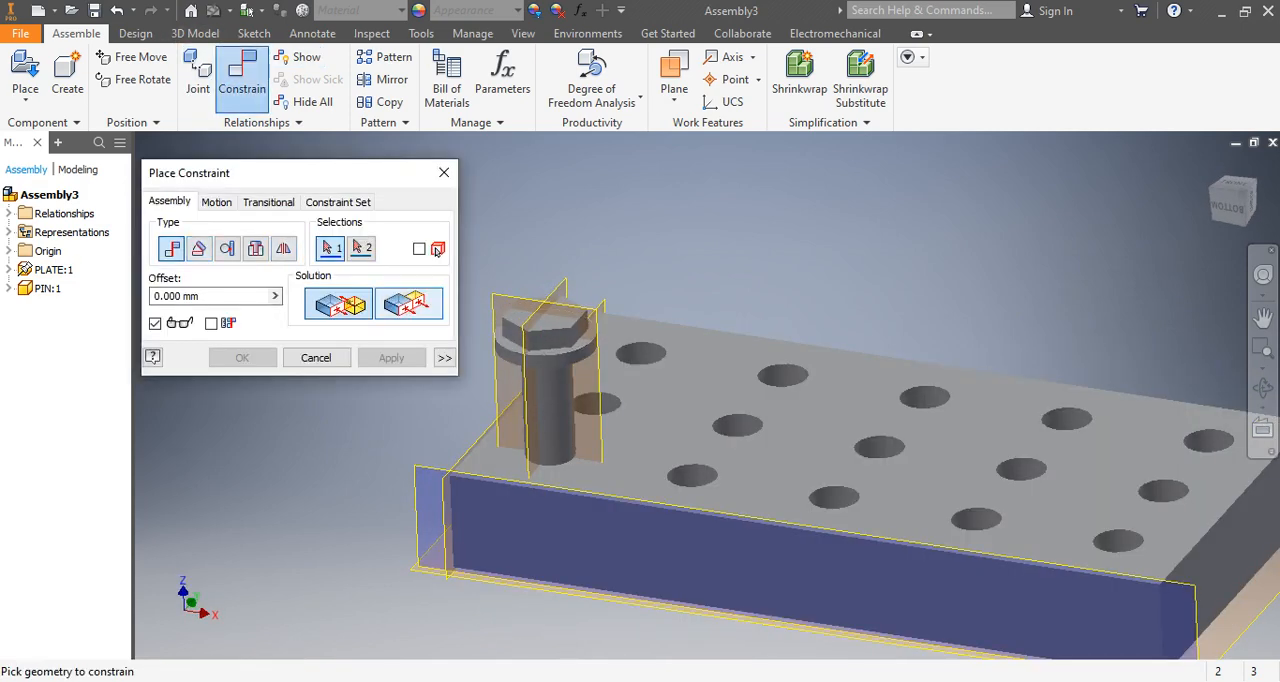
click(409, 304)
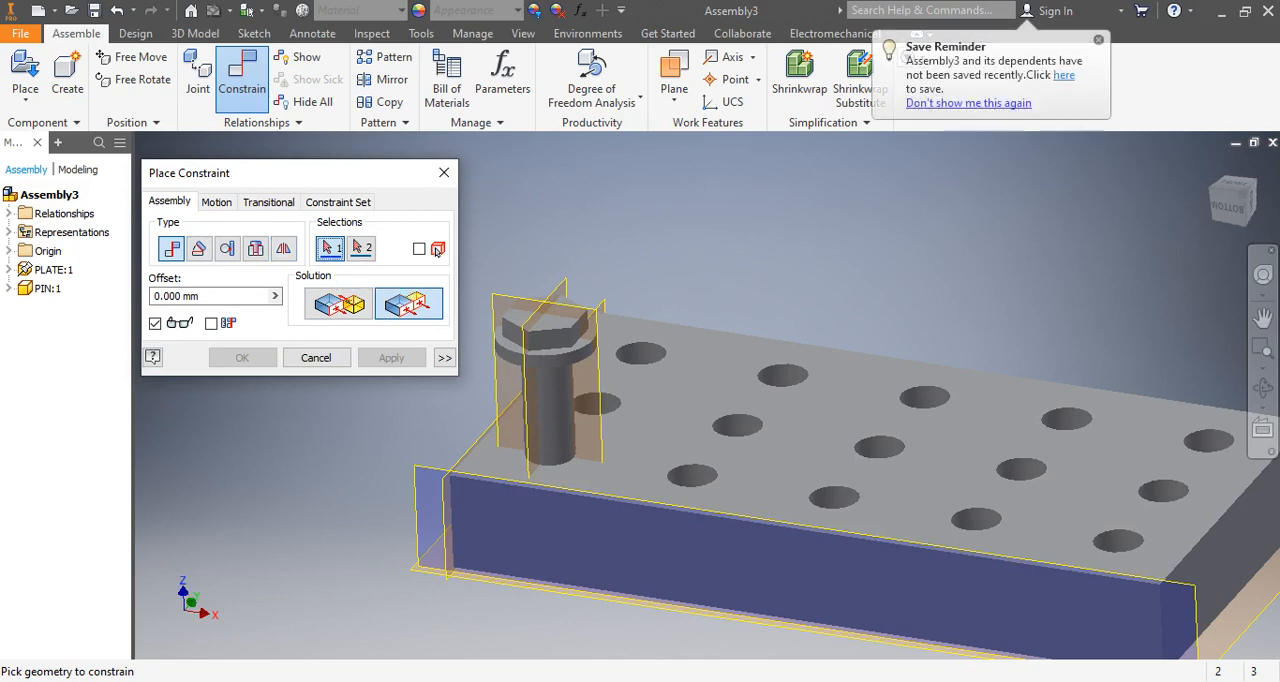
click(678, 392)
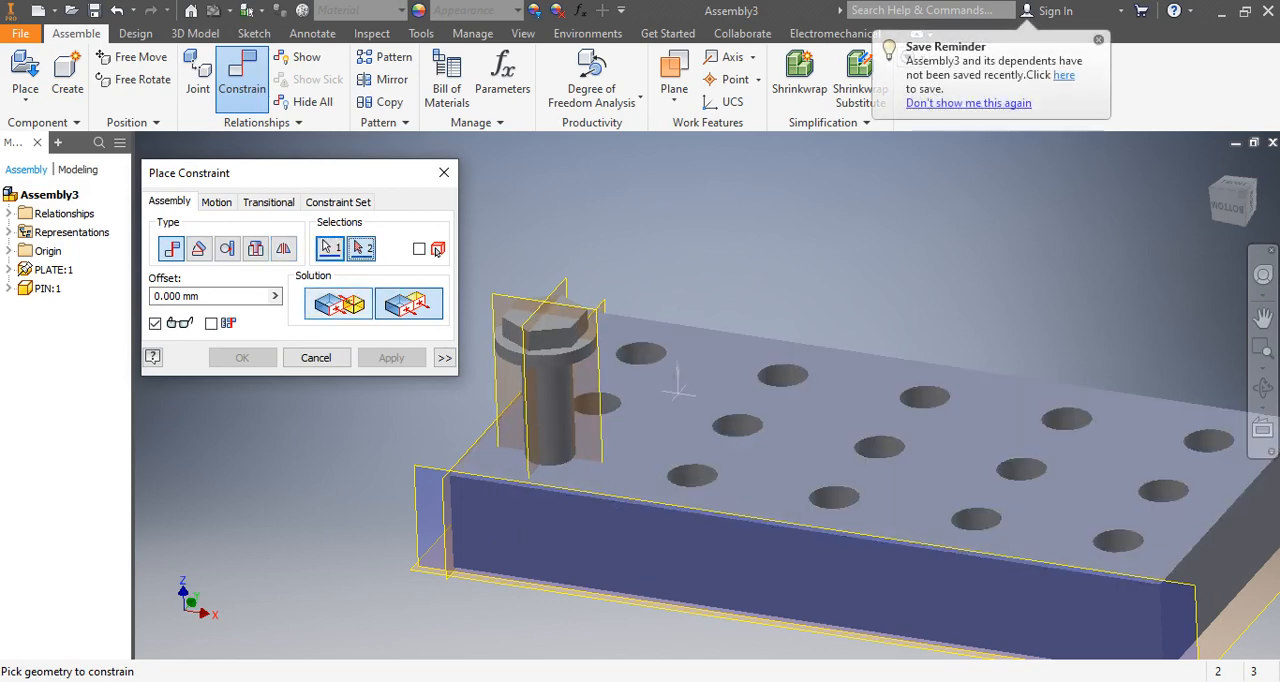
middle_drag(678, 392, 713, 333)
shift+middle_drag(606, 498, 703, 341)
click(608, 316)
click(391, 357)
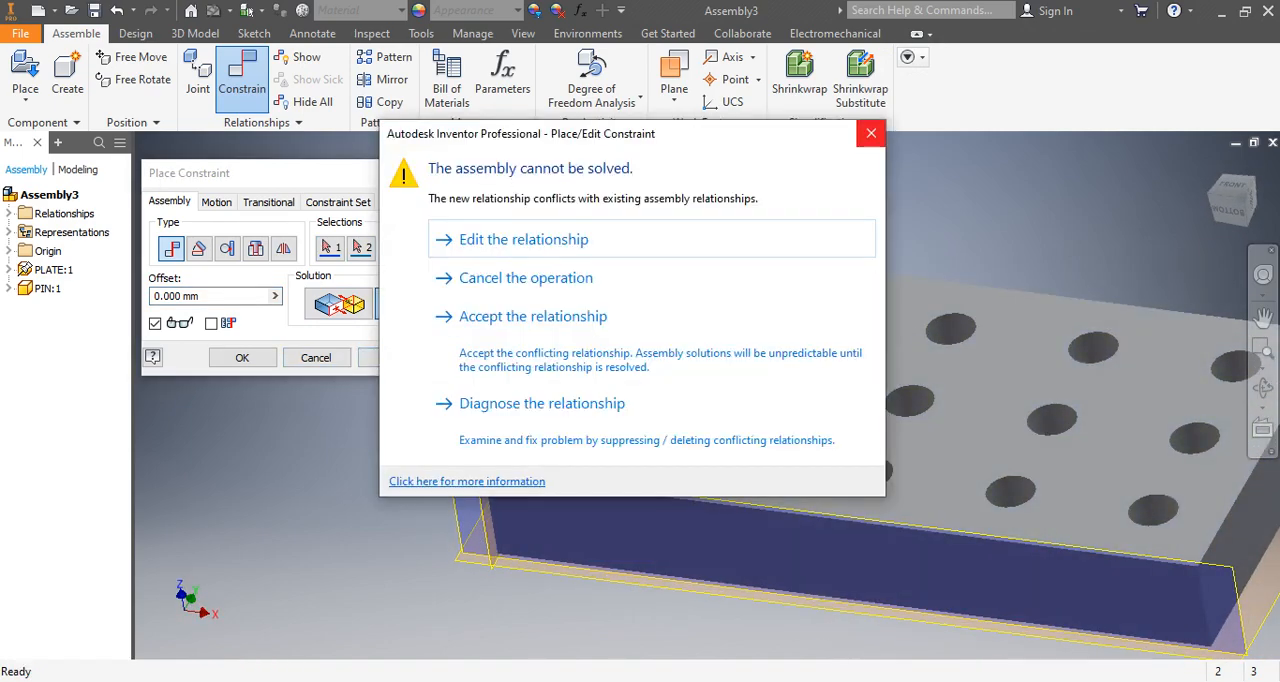
click(871, 133)
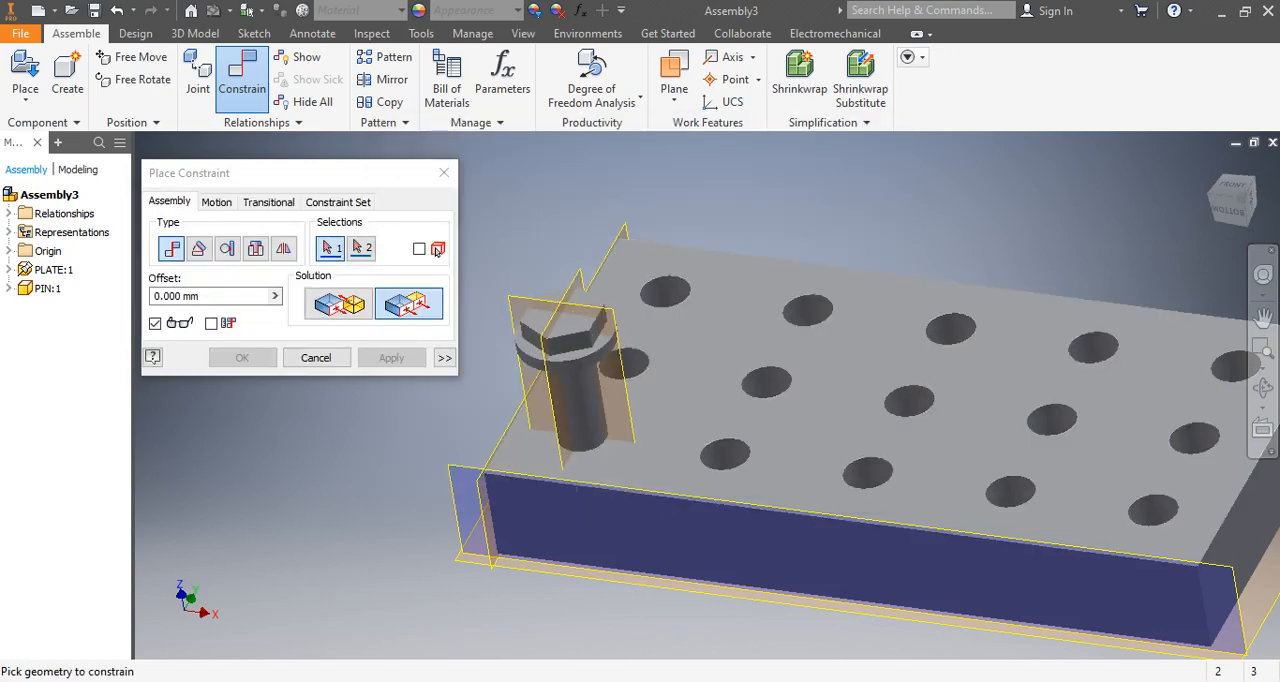
mouse_move(583, 550)
shift+middle_down()
mouse_move(598, 425)
mouse_move(583, 538)
shift+middle_up()
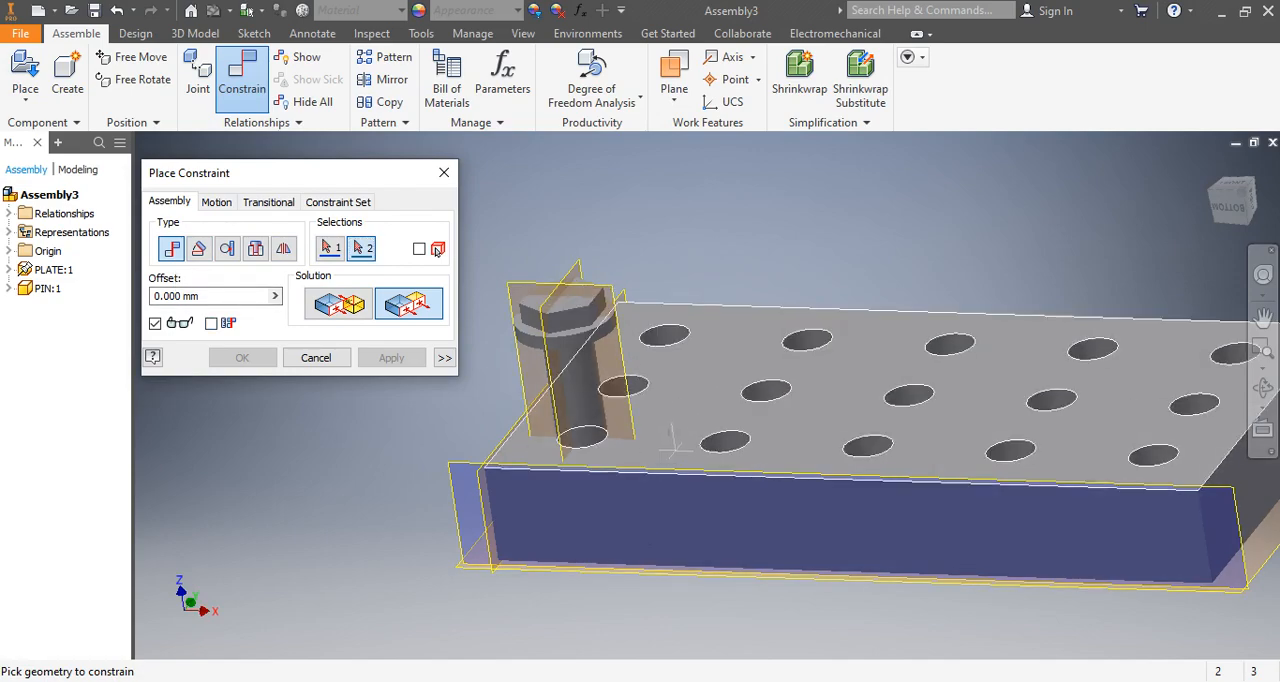
click(660, 415)
middle_drag(650, 420, 722, 320)
click(361, 249)
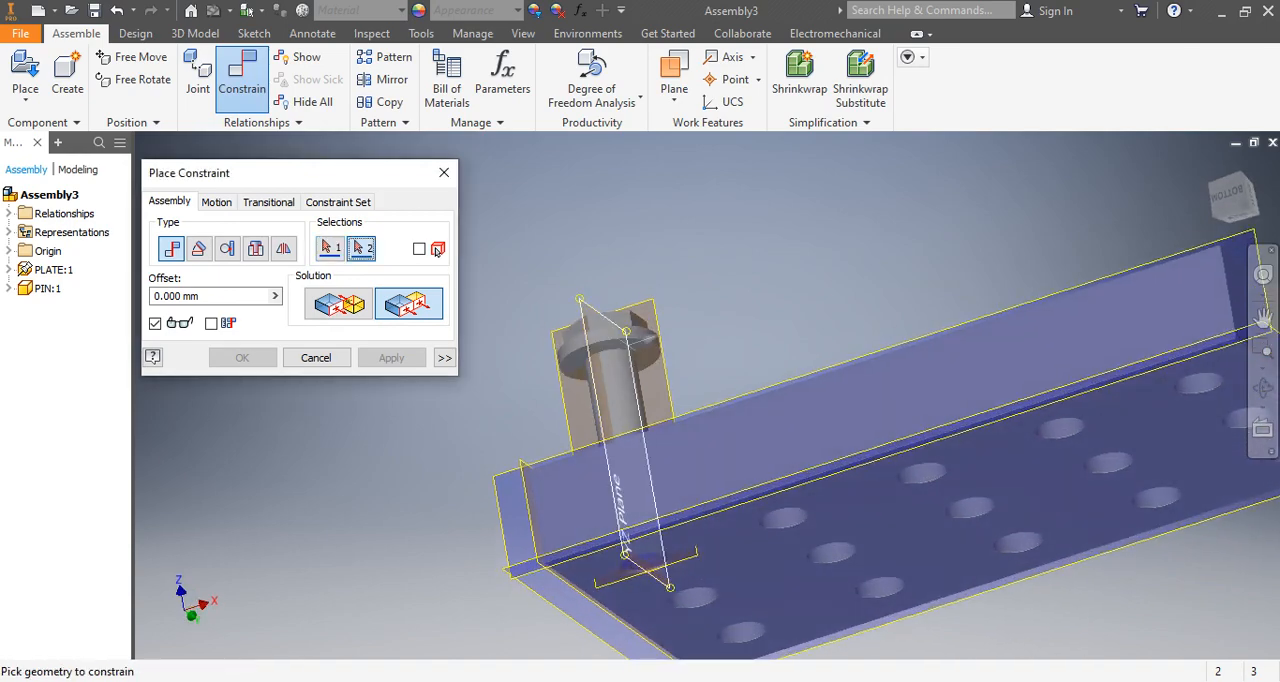
click(638, 348)
shift+middle_drag(705, 305, 773, 387)
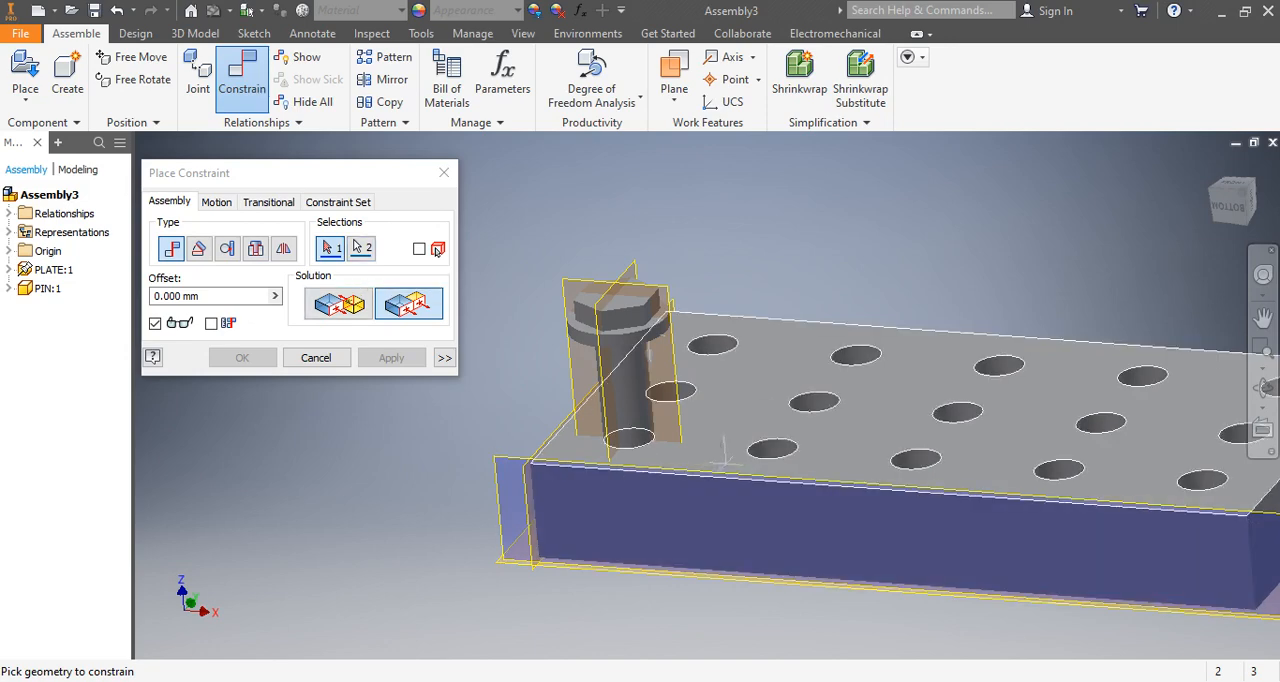
click(729, 437)
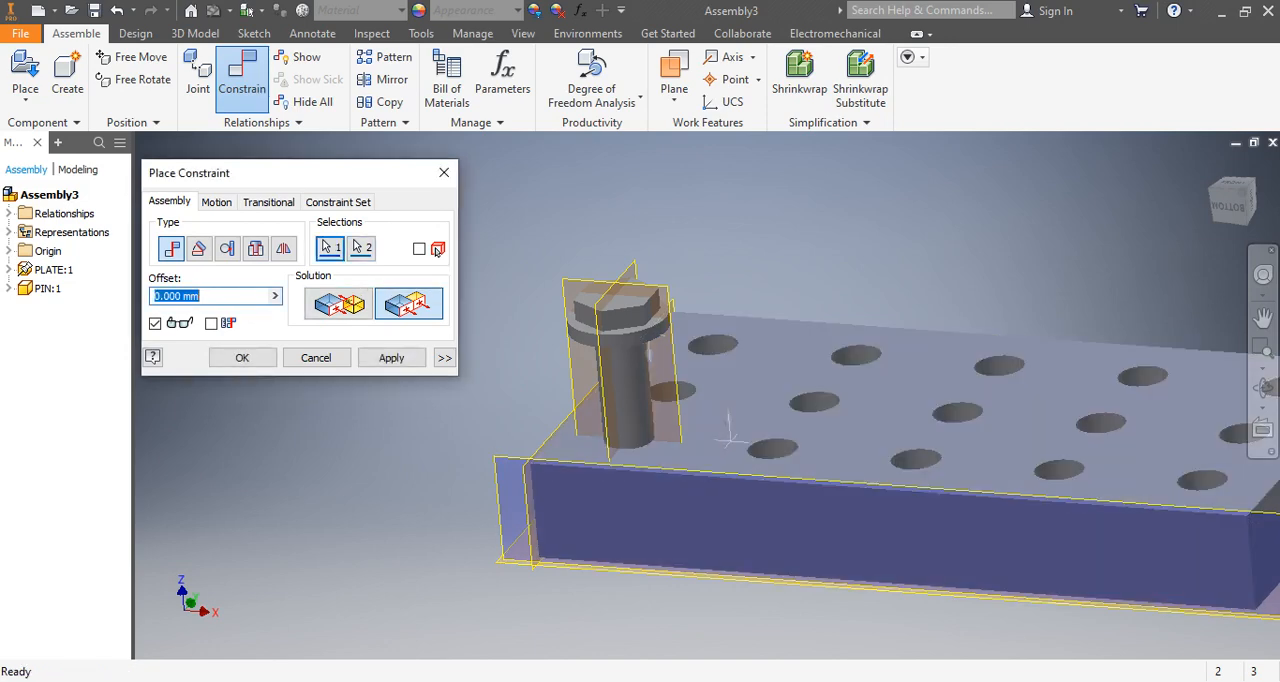
click(444, 172)
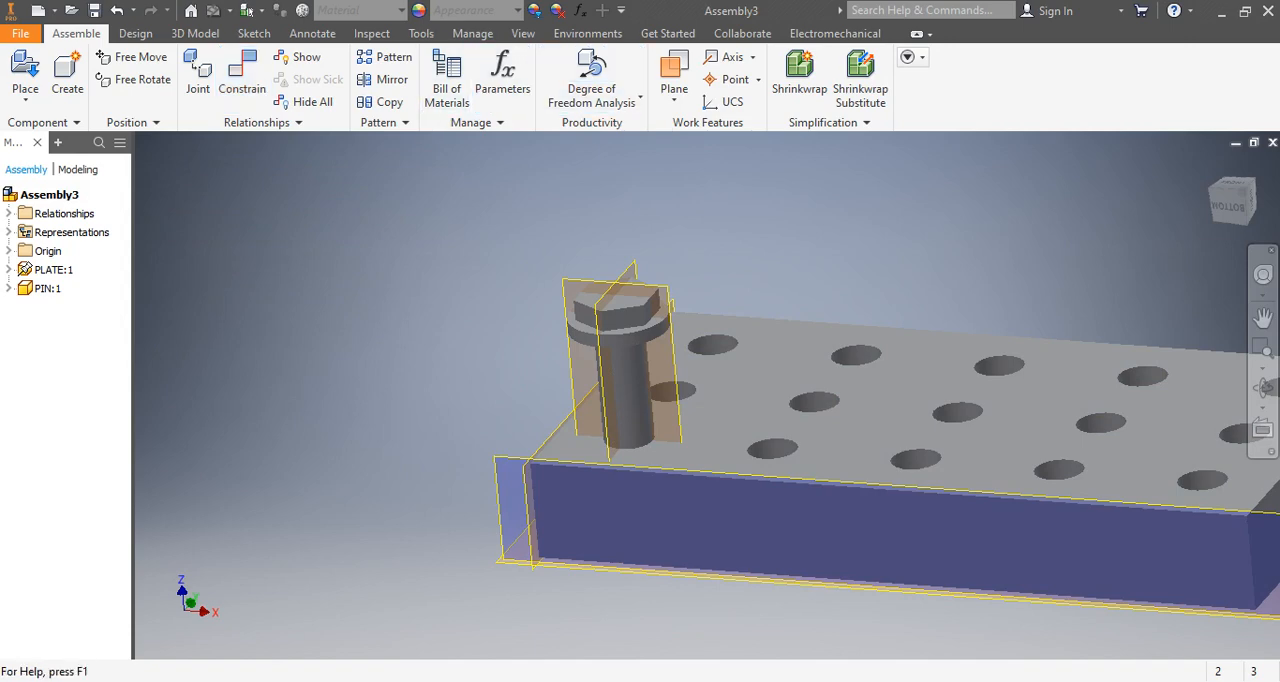
Try to apply a Flush constraint with an offset of 5 between the plate's top face and the pin's head flange.
click(242, 75)
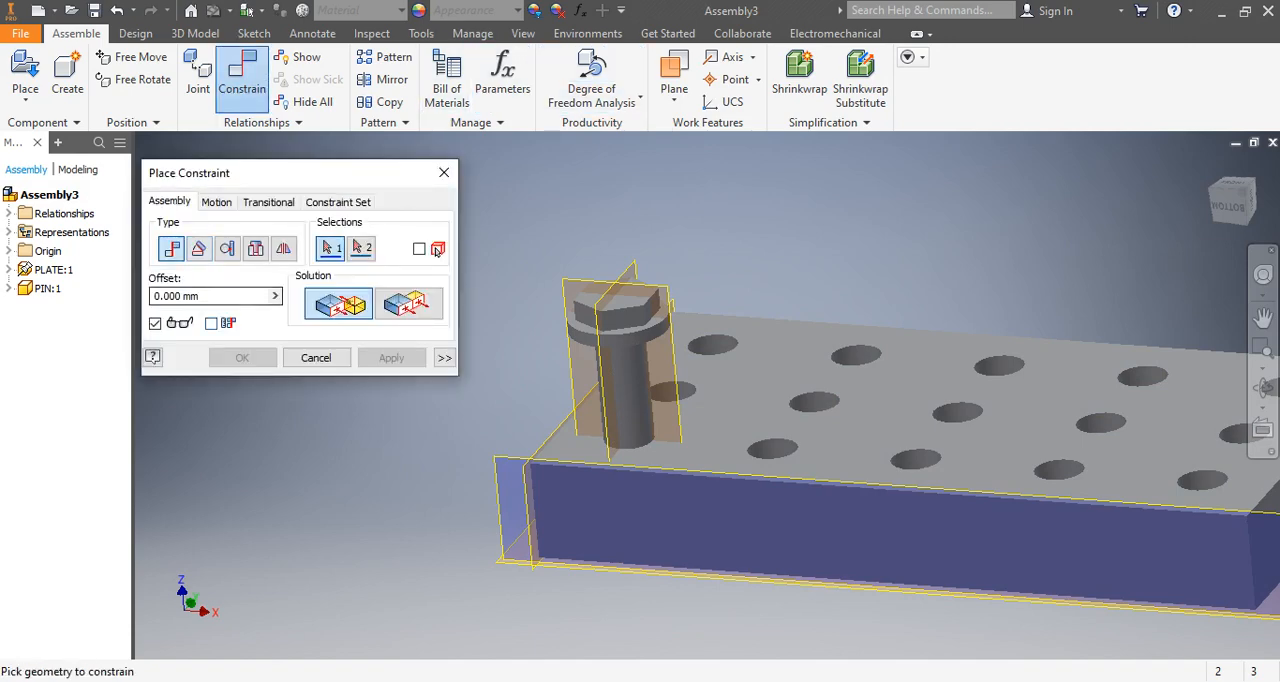
click(408, 303)
click(713, 430)
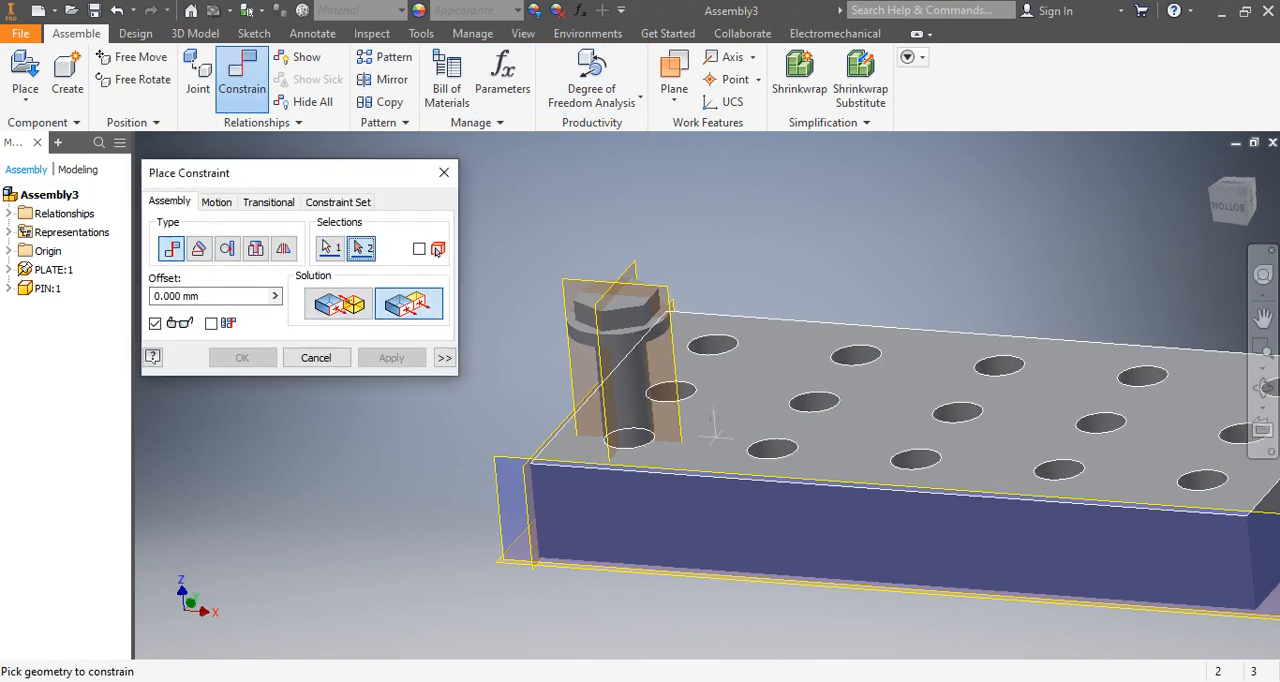
shift+middle_drag(640, 560, 661, 502)
click(361, 248)
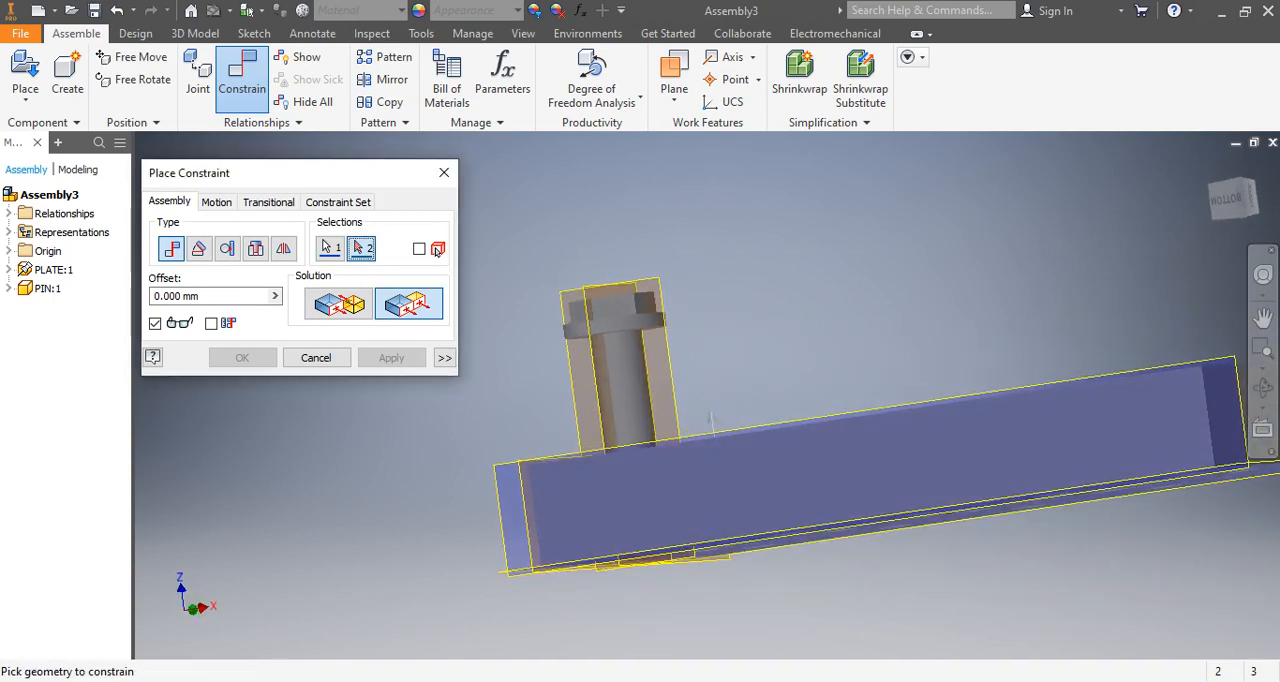
click(711, 419)
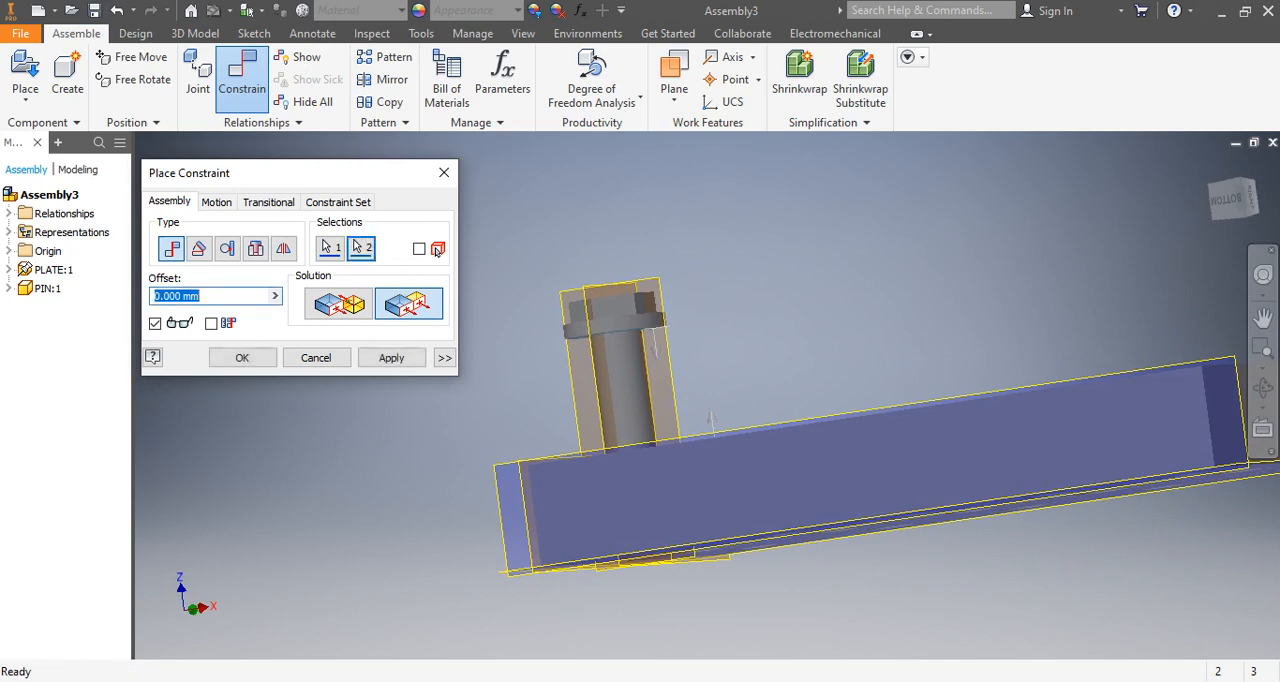
shift+middle_drag(711, 419, 712, 433)
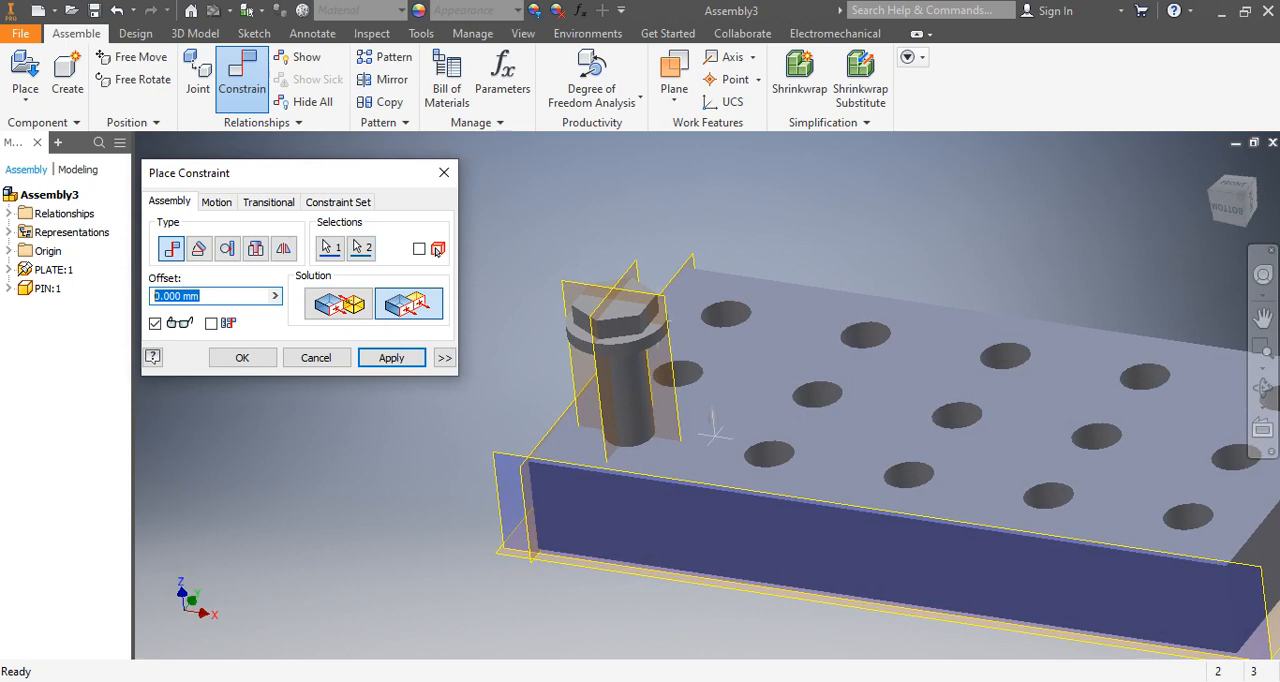
text(5)
click(391, 357)
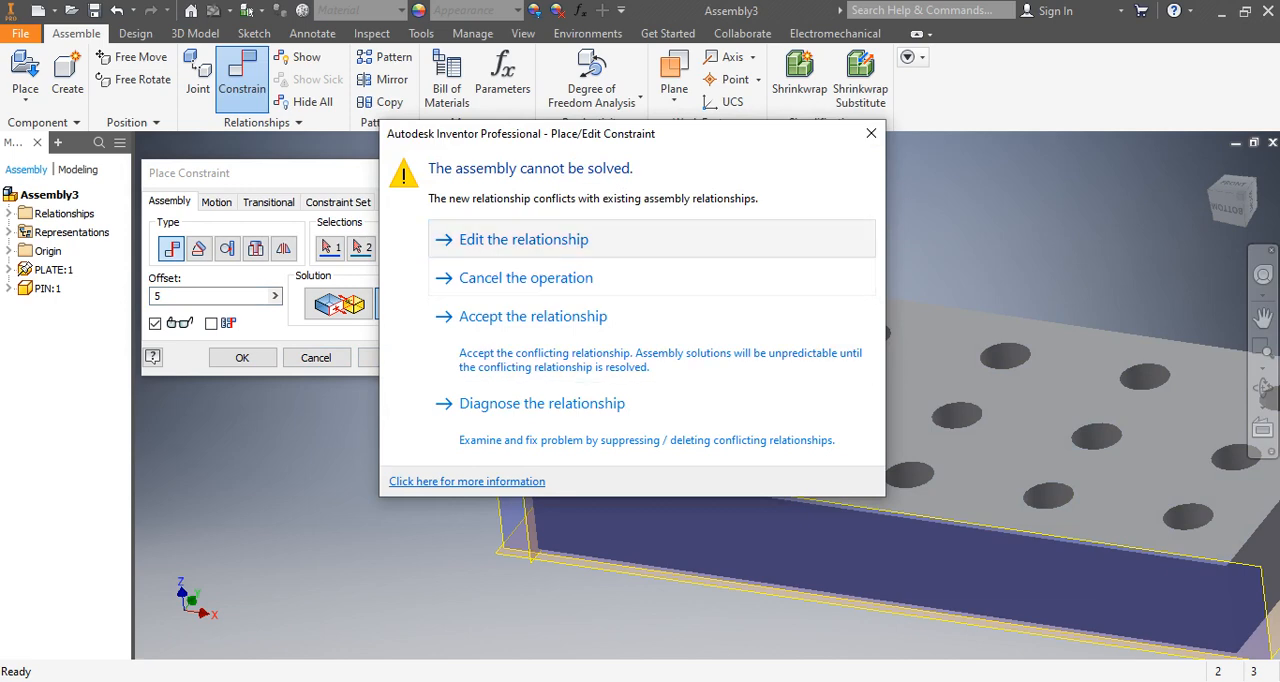
Retry the Flush constraint with offset 5, accept the conflicting relationship, and discard the result.
click(437, 245)
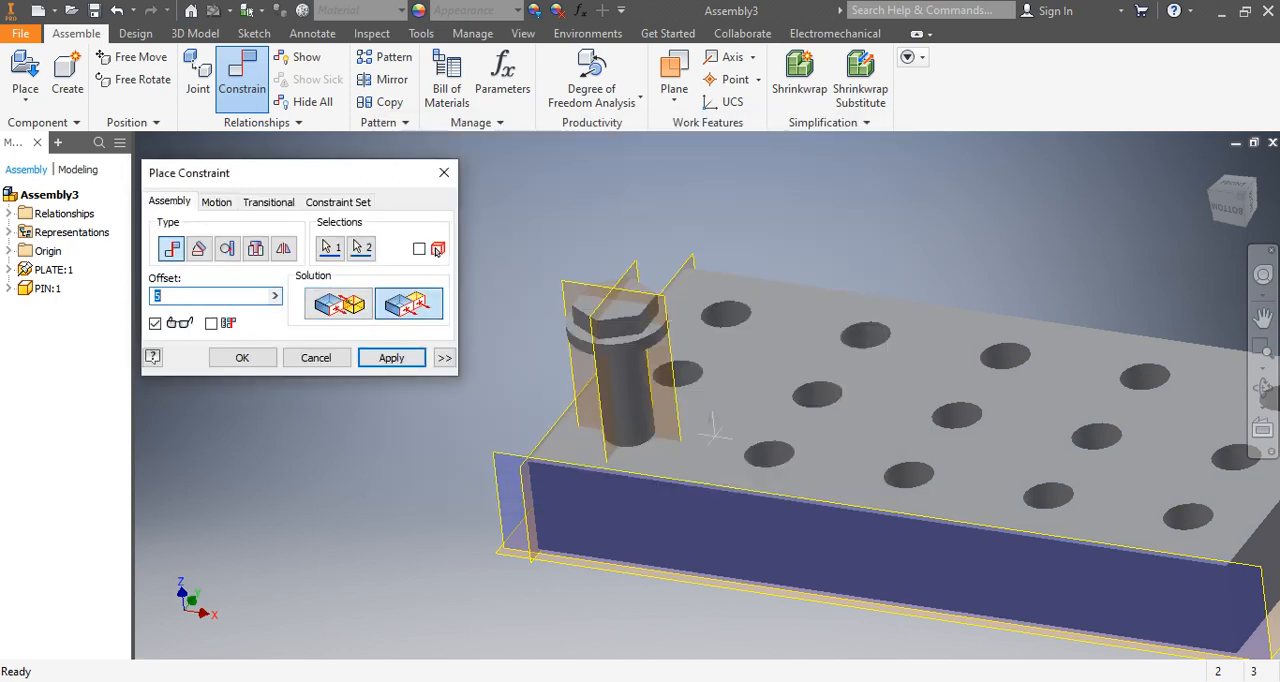
click(391, 357)
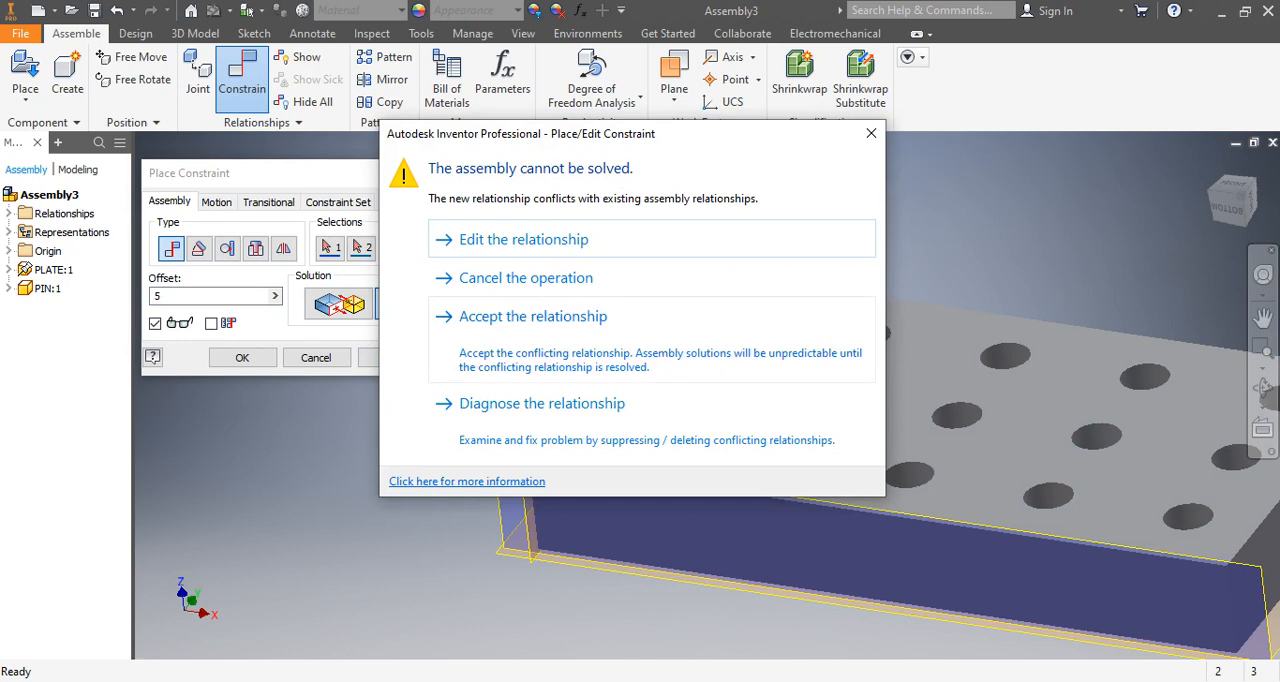
click(437, 248)
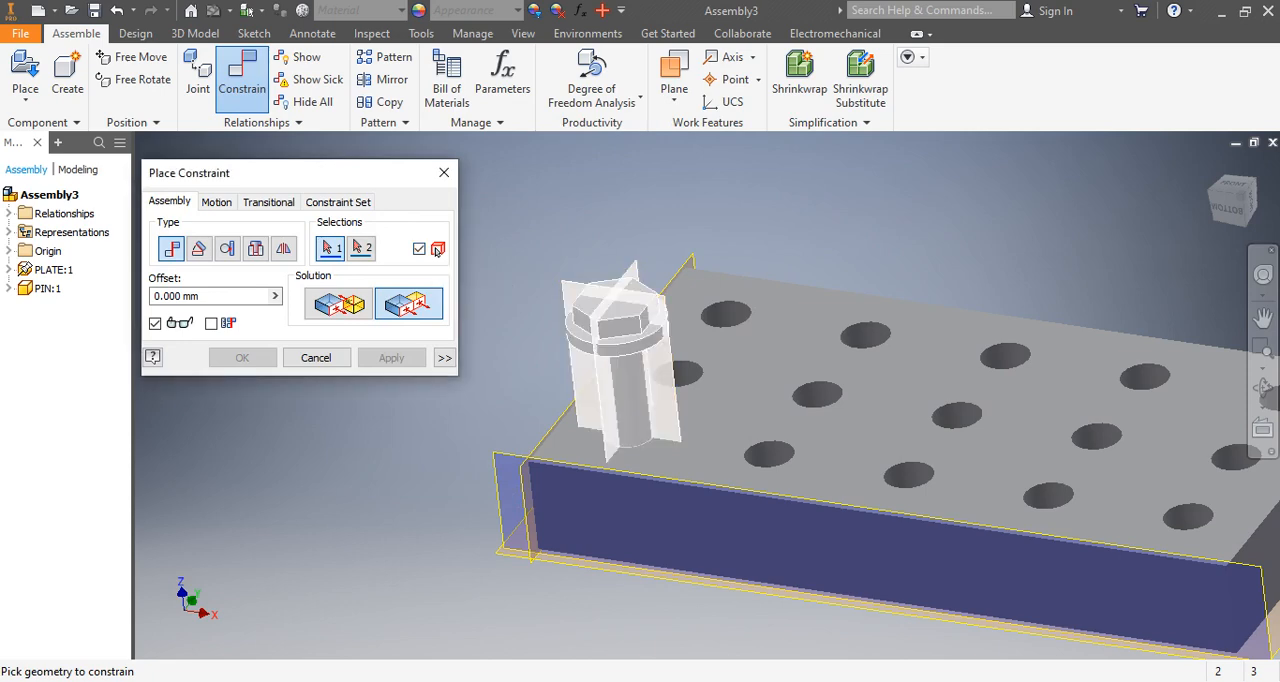
click(622, 338)
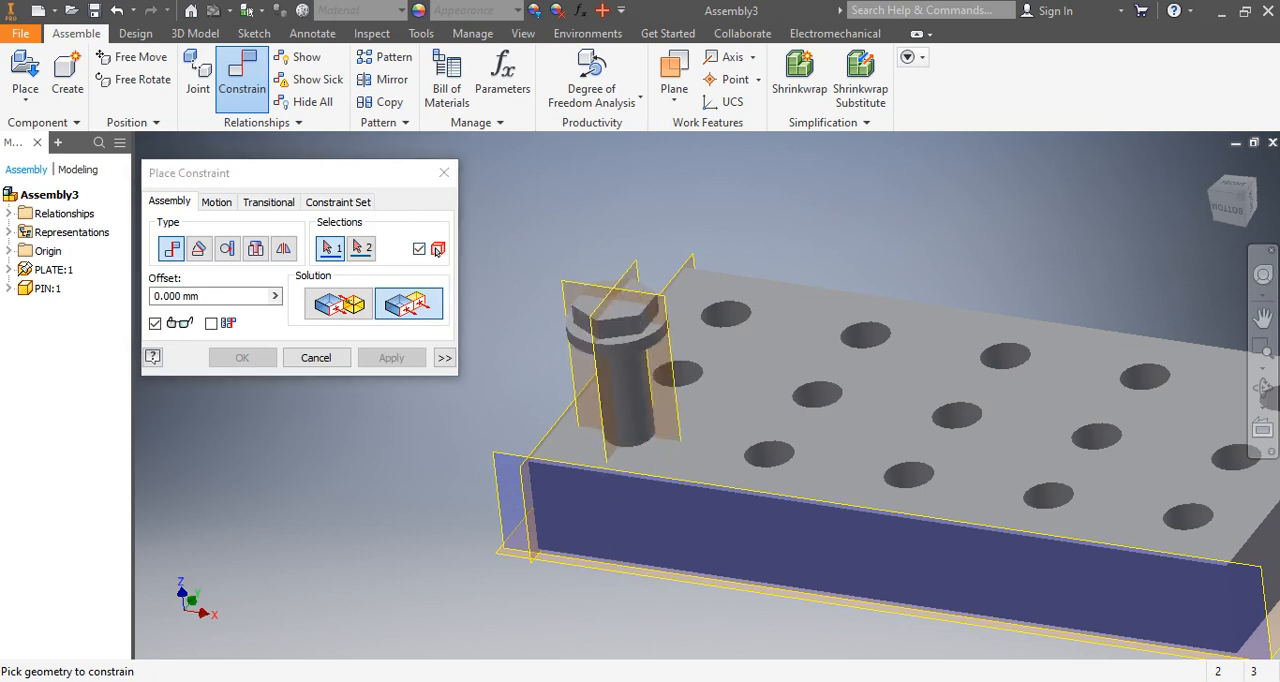
middle_drag(622, 338, 674, 331)
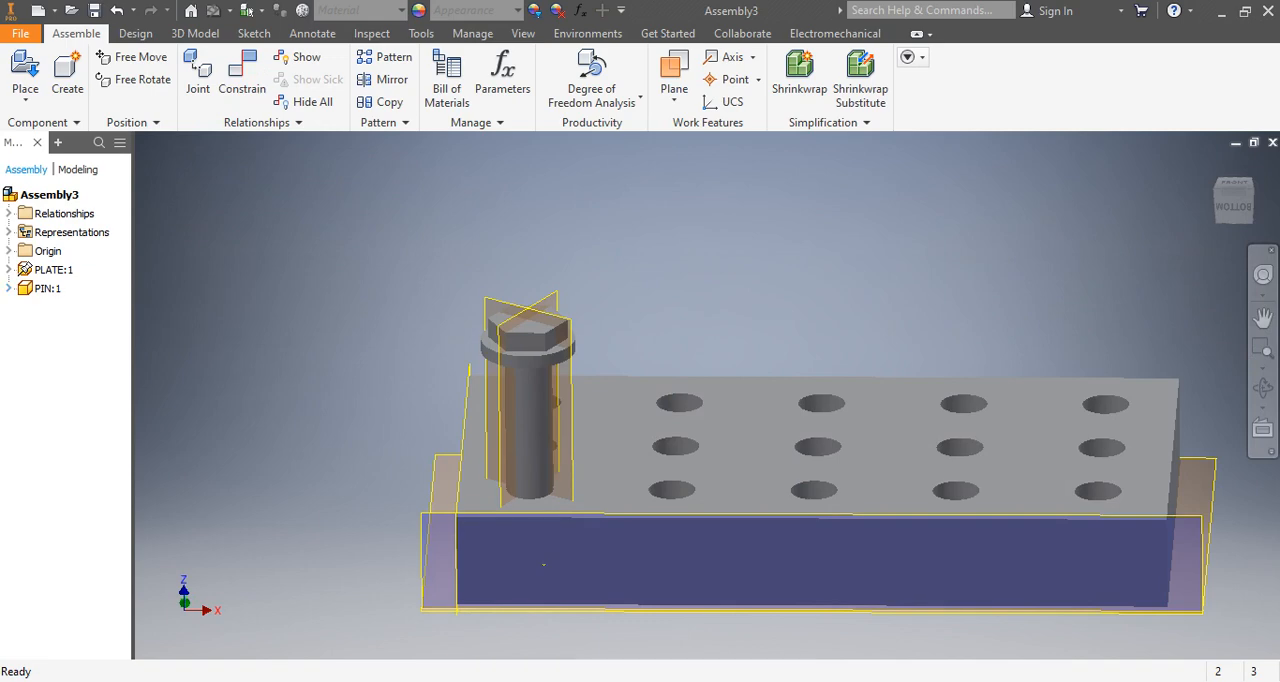
Start a Mate constraint with 0.000 mm offset and select the plate's top face as the first geometry.
middle_drag(690, 480, 640, 440)
click(242, 75)
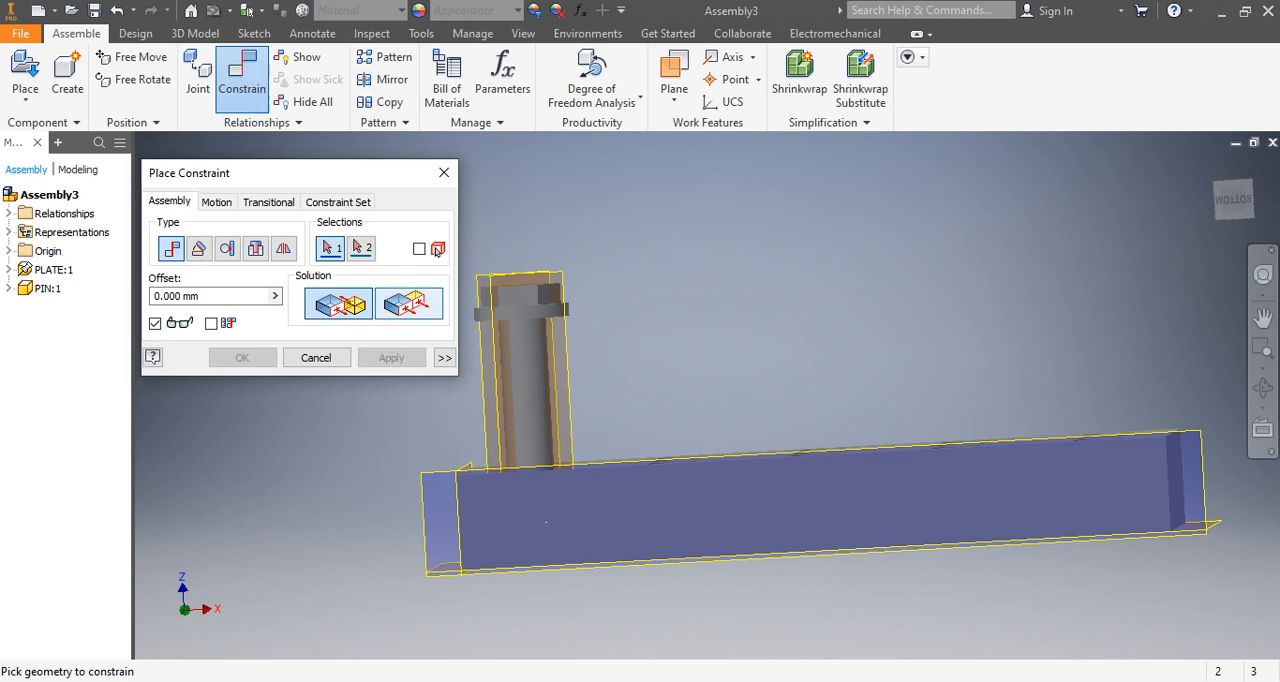
scroll(437, 252, up, 5)
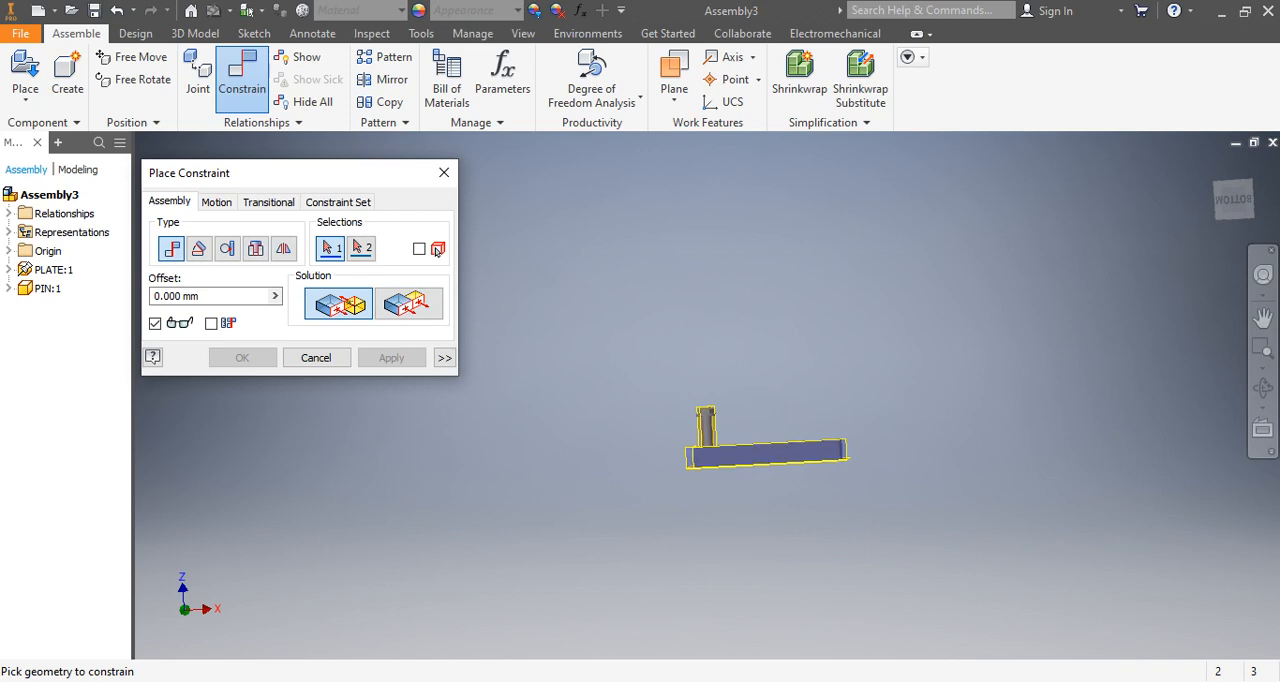
middle_drag(762, 474, 687, 497)
scroll(662, 472, down, 4)
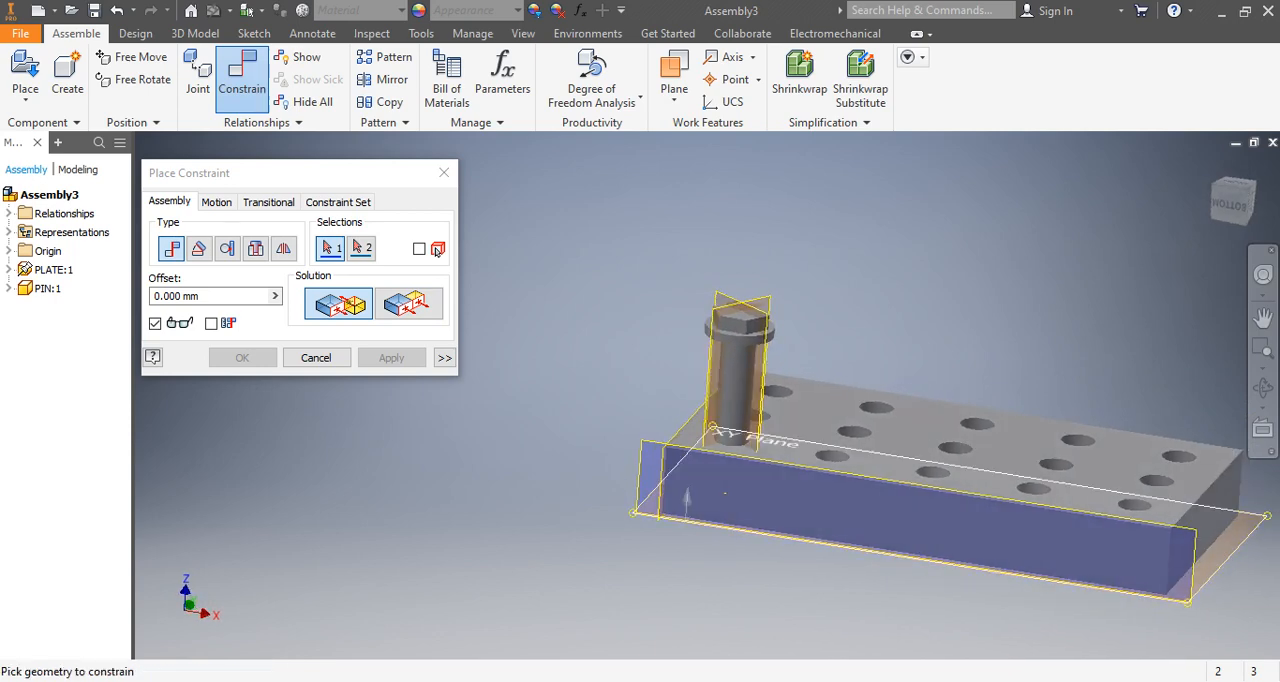
mouse_move(686, 496)
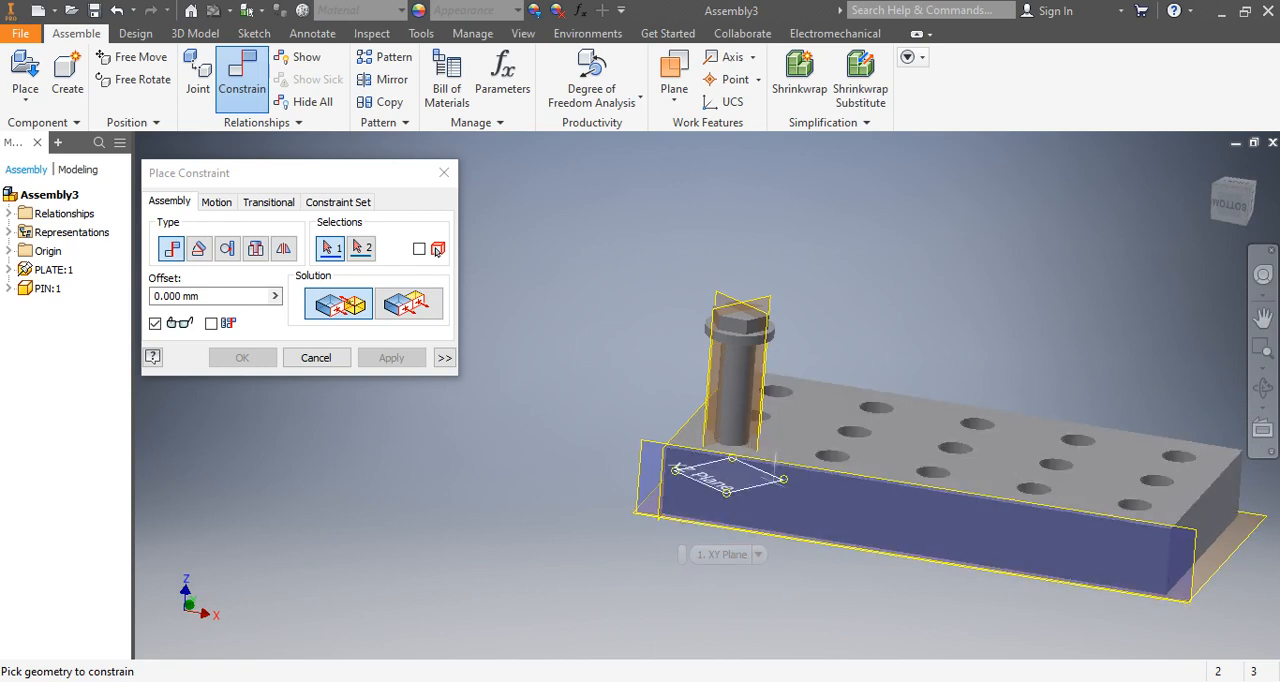
middle_drag(725, 495, 752, 345)
middle_drag(740, 414, 724, 518)
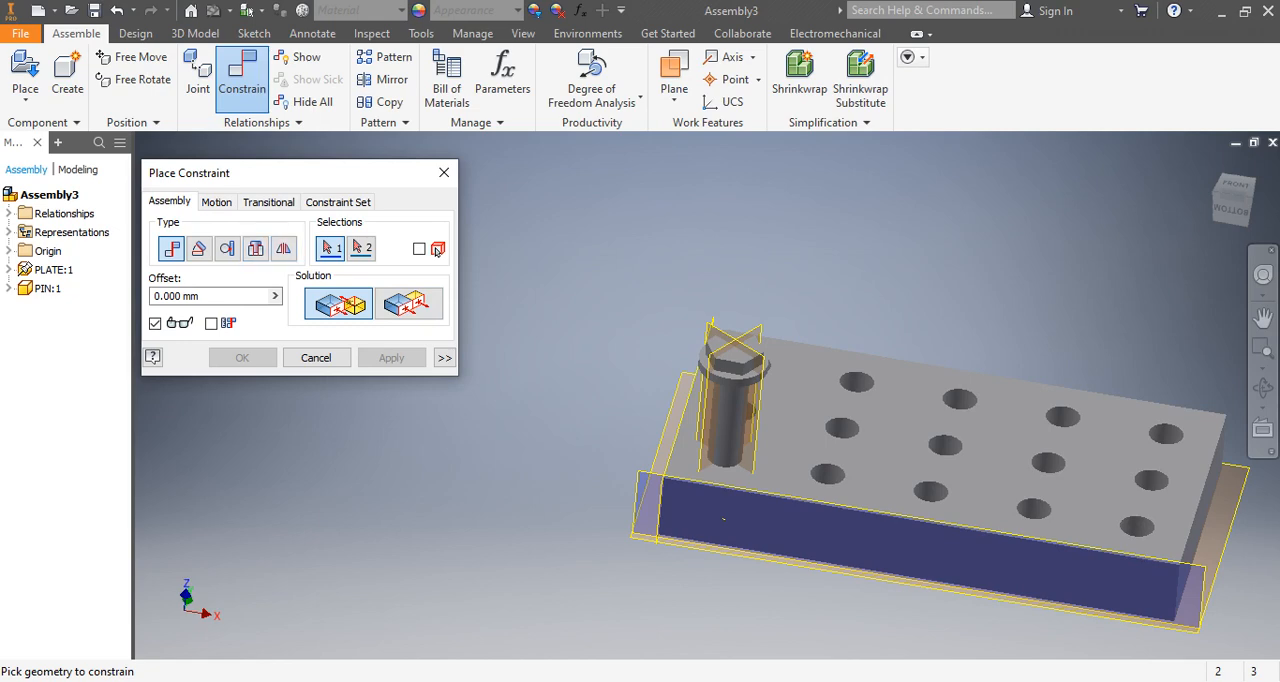
click(797, 425)
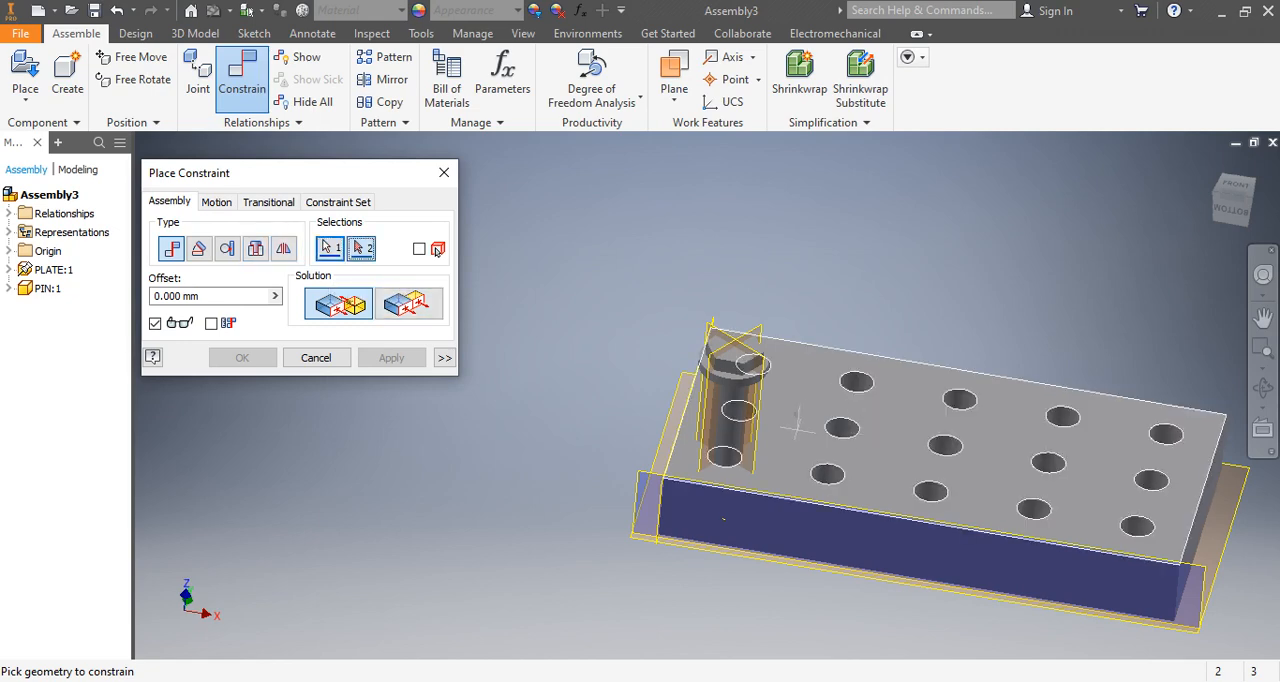
Select the circular edge under the pin's head flange as the second geometry and apply the Mate constraint to seat the pin.
shift+middle_drag(797, 430, 757, 370)
scroll(757, 370, down, 6)
scroll(753, 263, up, 6)
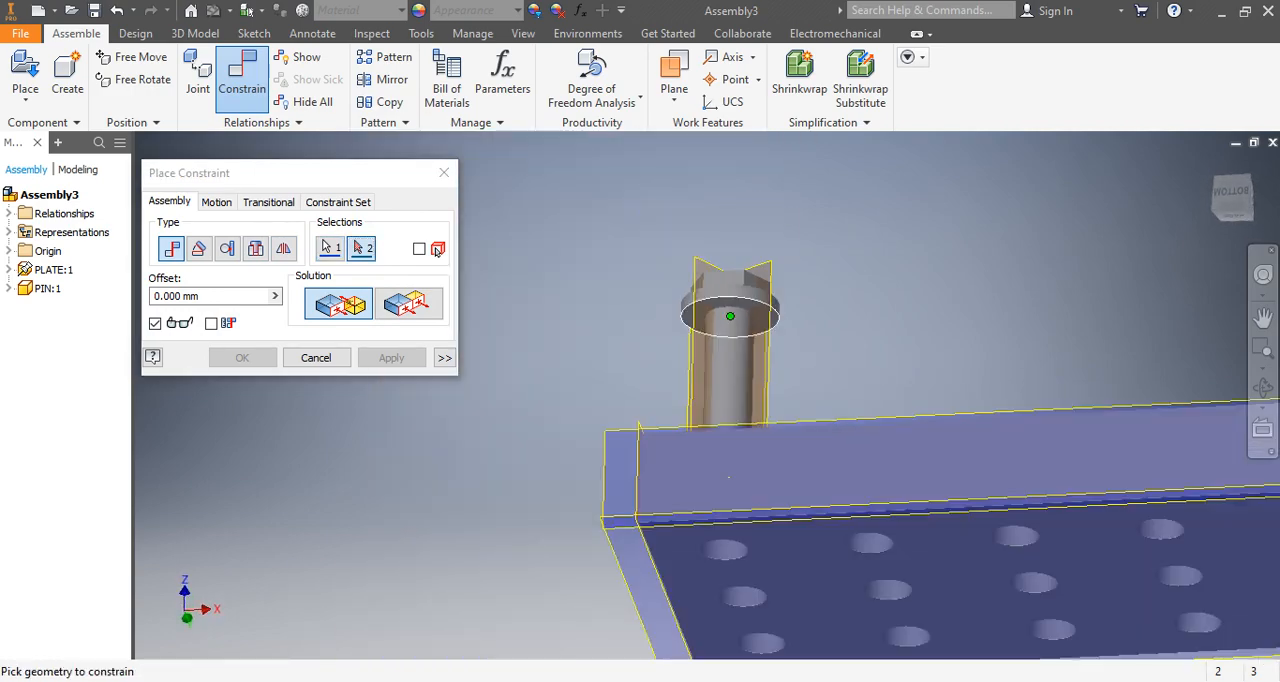
click(757, 310)
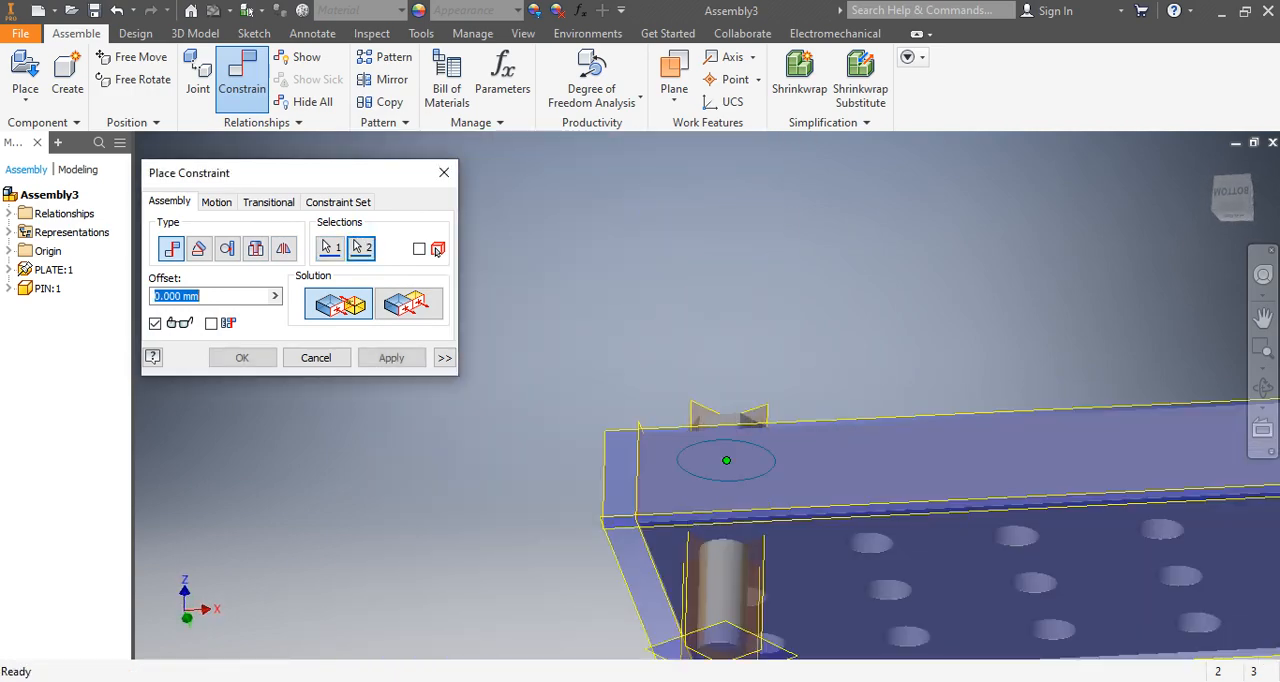
scroll(803, 395, up, 6)
shift+middle_drag(803, 395, 803, 430)
scroll(803, 395, down, 6)
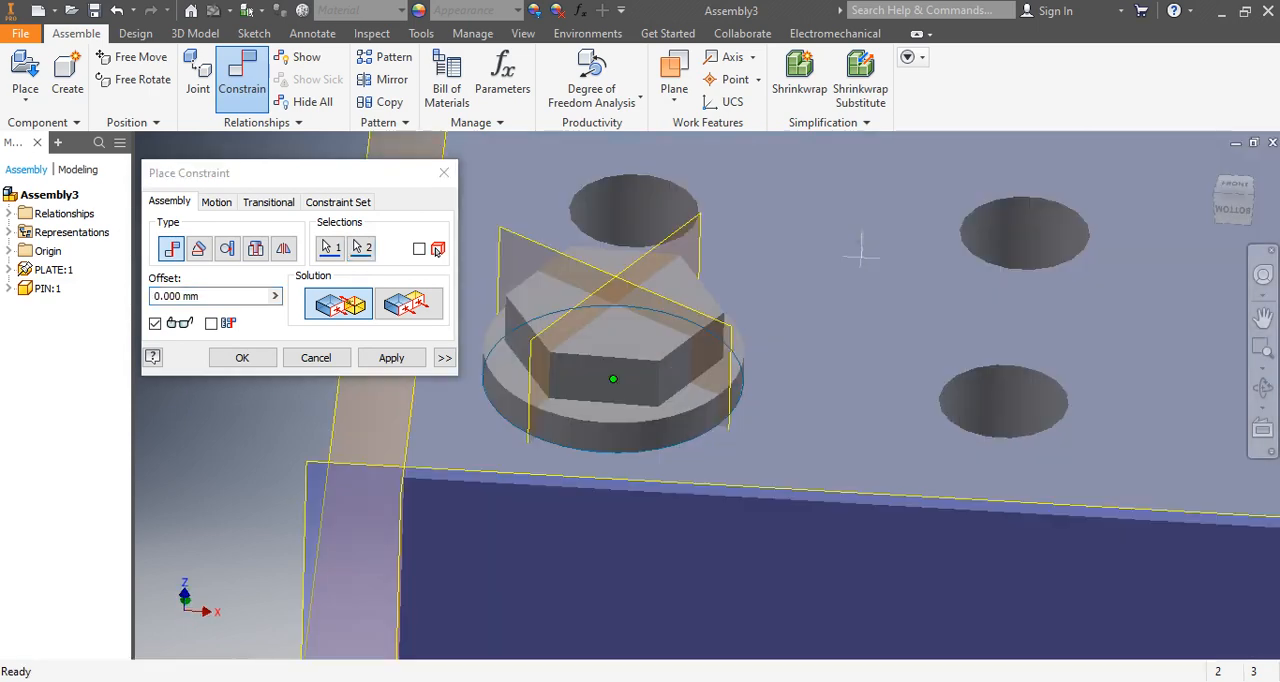
scroll(901, 245, up, 3)
scroll(901, 245, down, 3)
scroll(901, 245, up, 4)
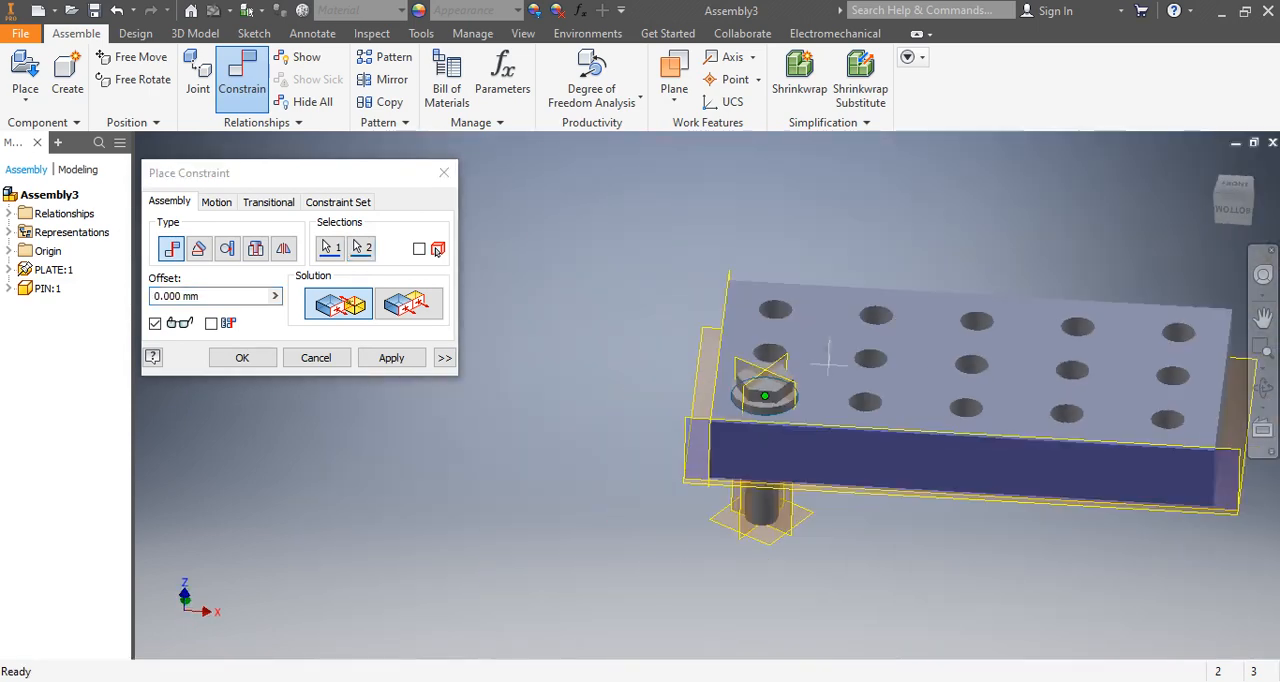
click(391, 357)
shift+middle_drag(560, 290, 560, 245)
click(444, 173)
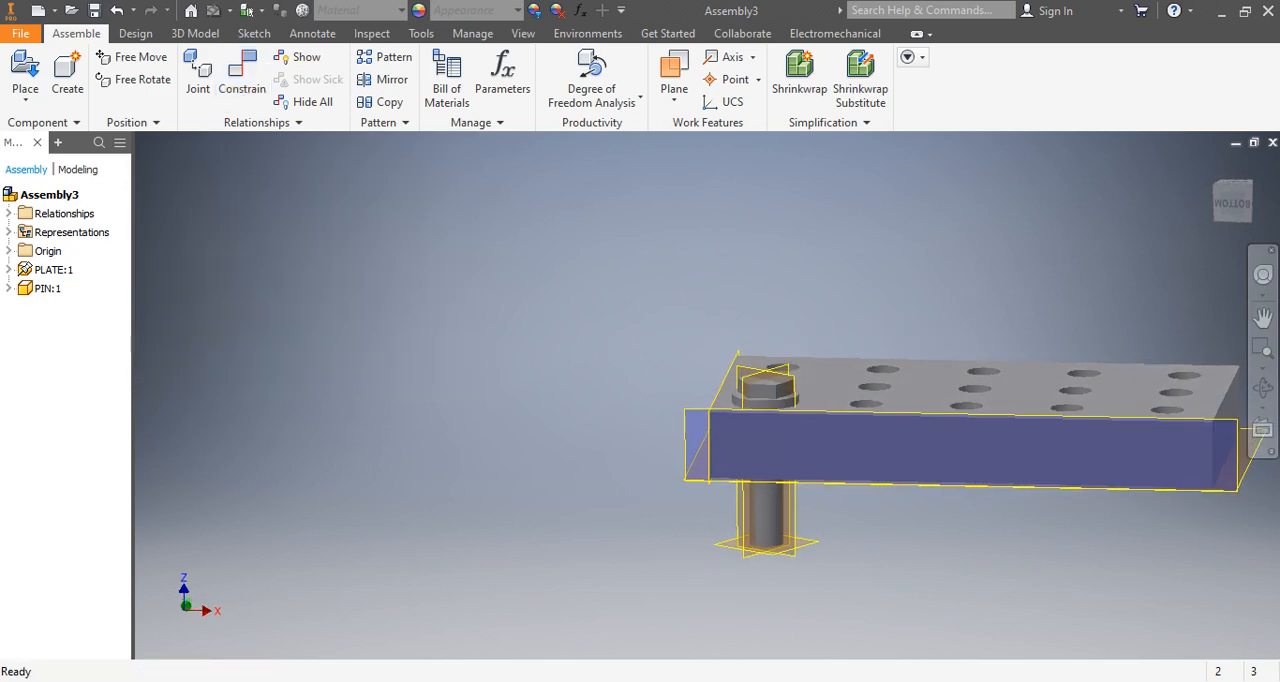
Run the Degree of Freedom Analysis and animate the remaining freedom of PIN:1.
click(592, 95)
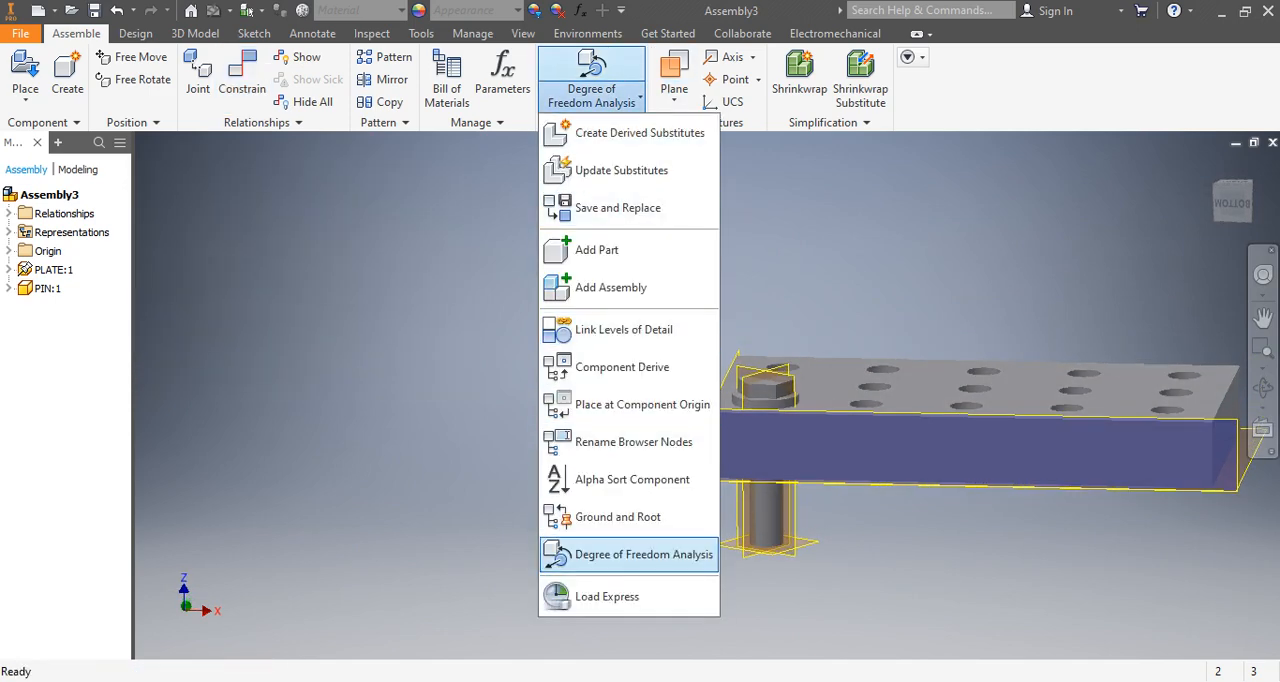
click(640, 556)
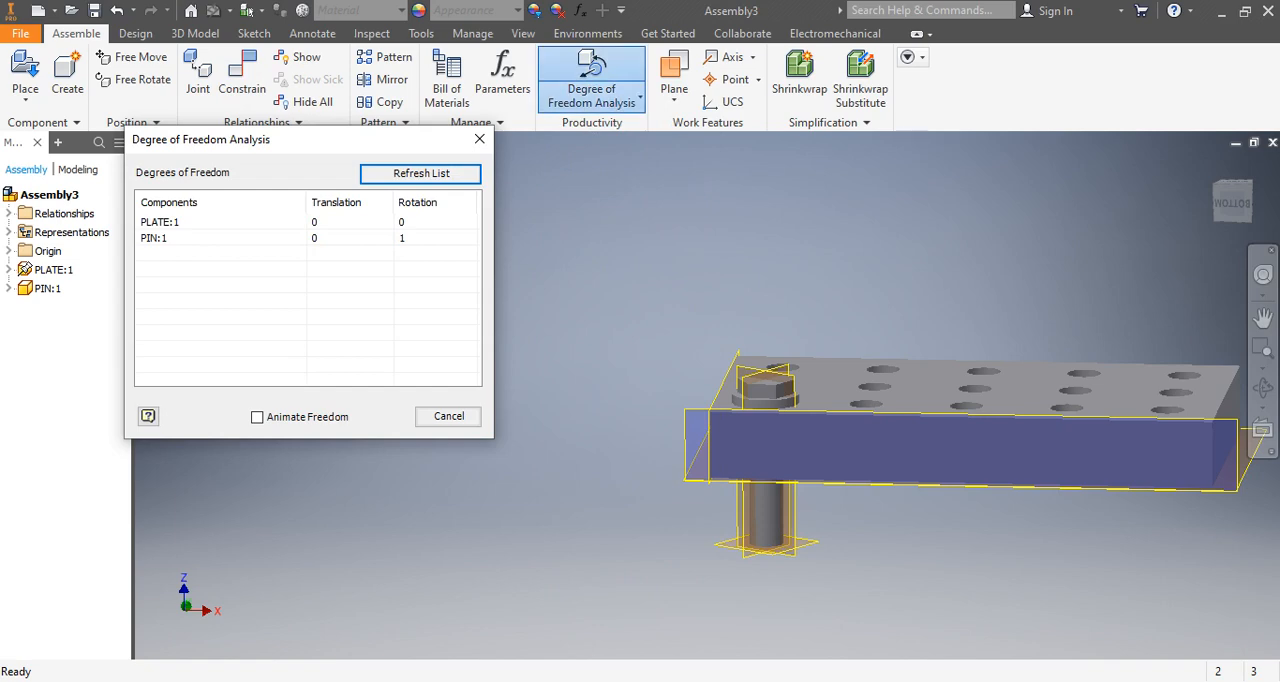
click(212, 238)
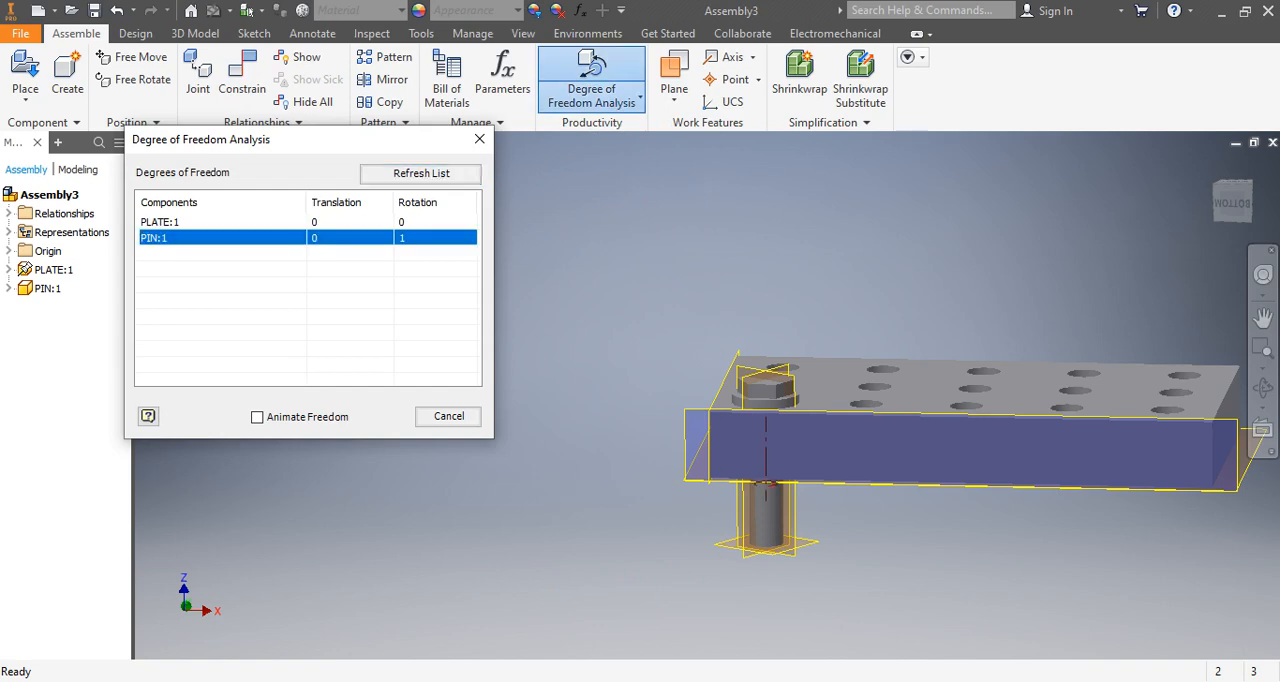
click(257, 417)
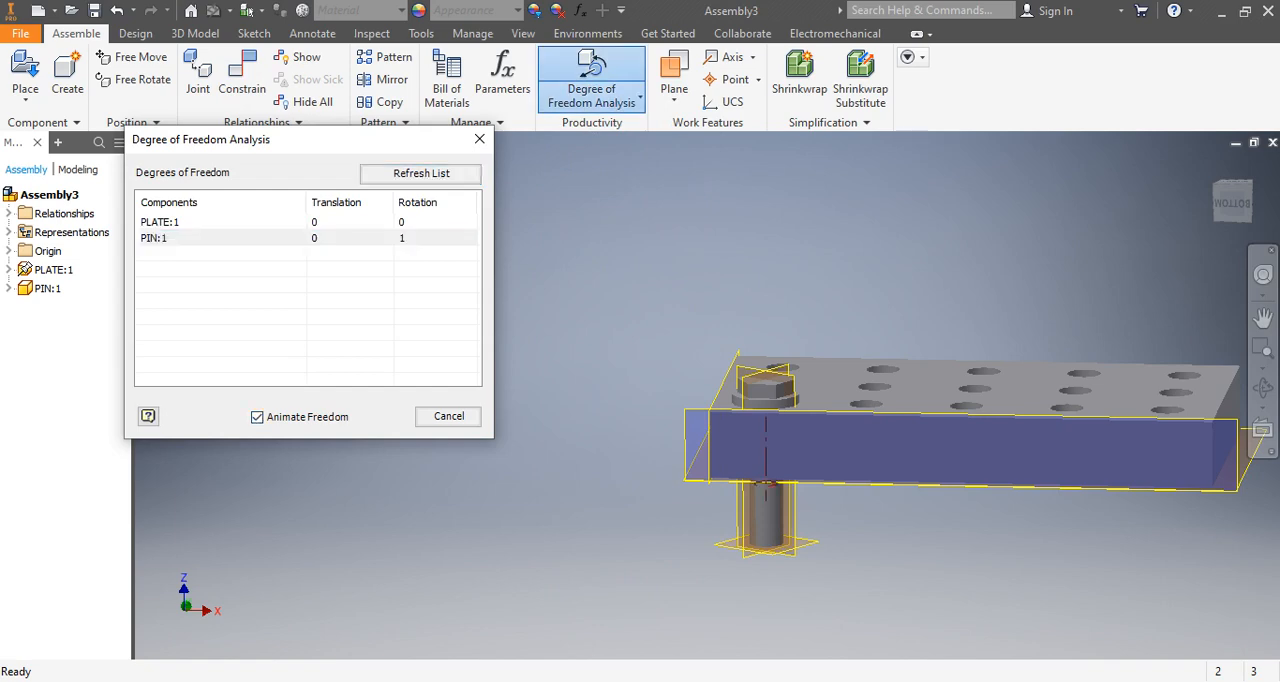
click(222, 238)
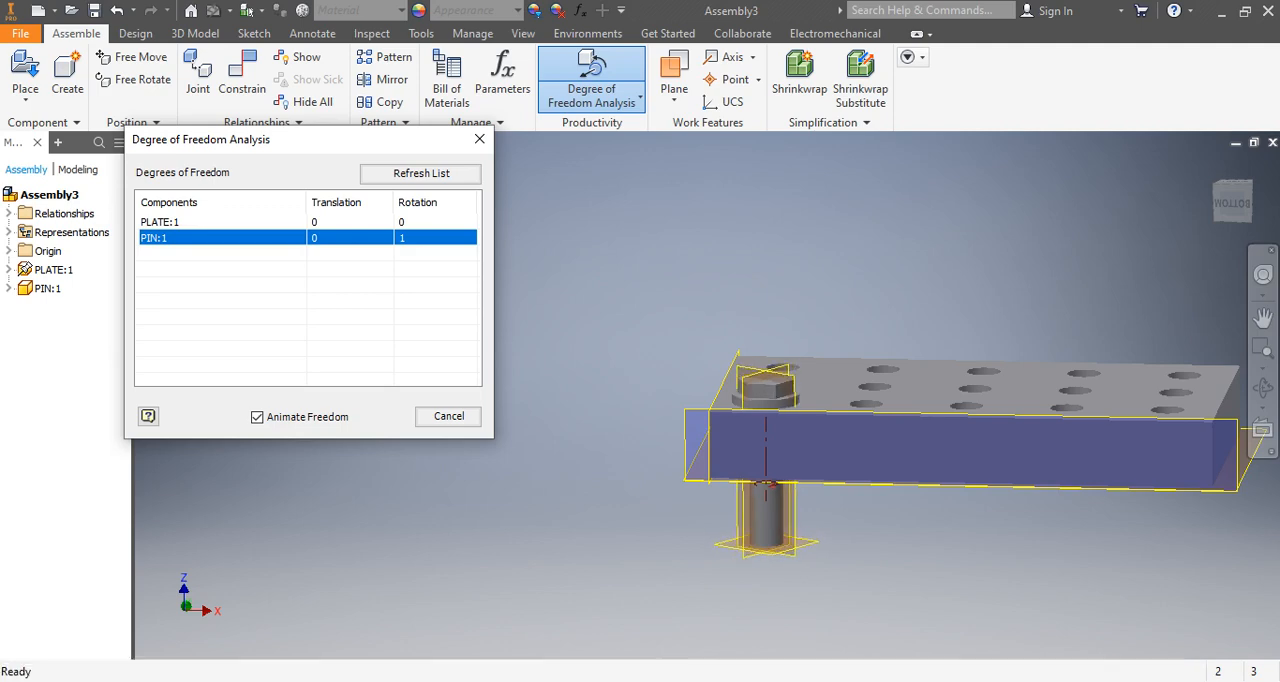
click(448, 416)
Start an Angle constraint with the Directed Angle solution and select the front flat of the pin's hex head as first geometry.
scroll(742, 439, up, 5)
shift+middle_drag(776, 408, 785, 438)
scroll(785, 438, down, 10)
scroll(785, 438, up, 10)
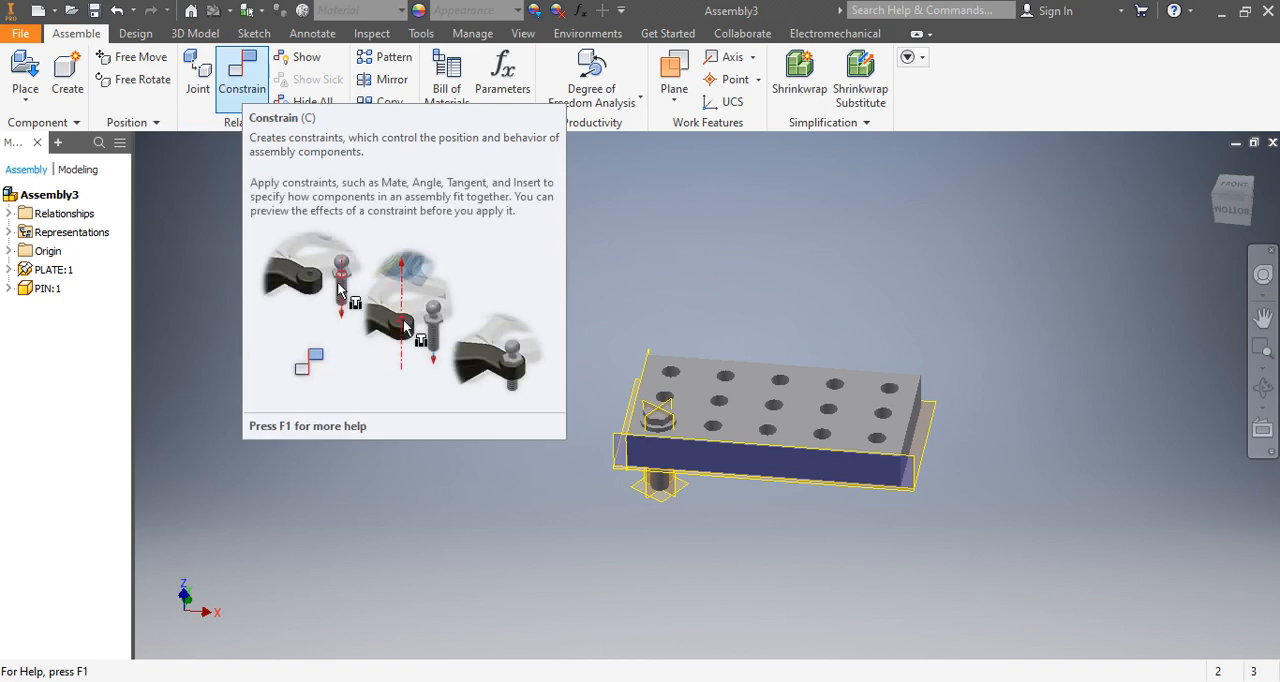
click(242, 75)
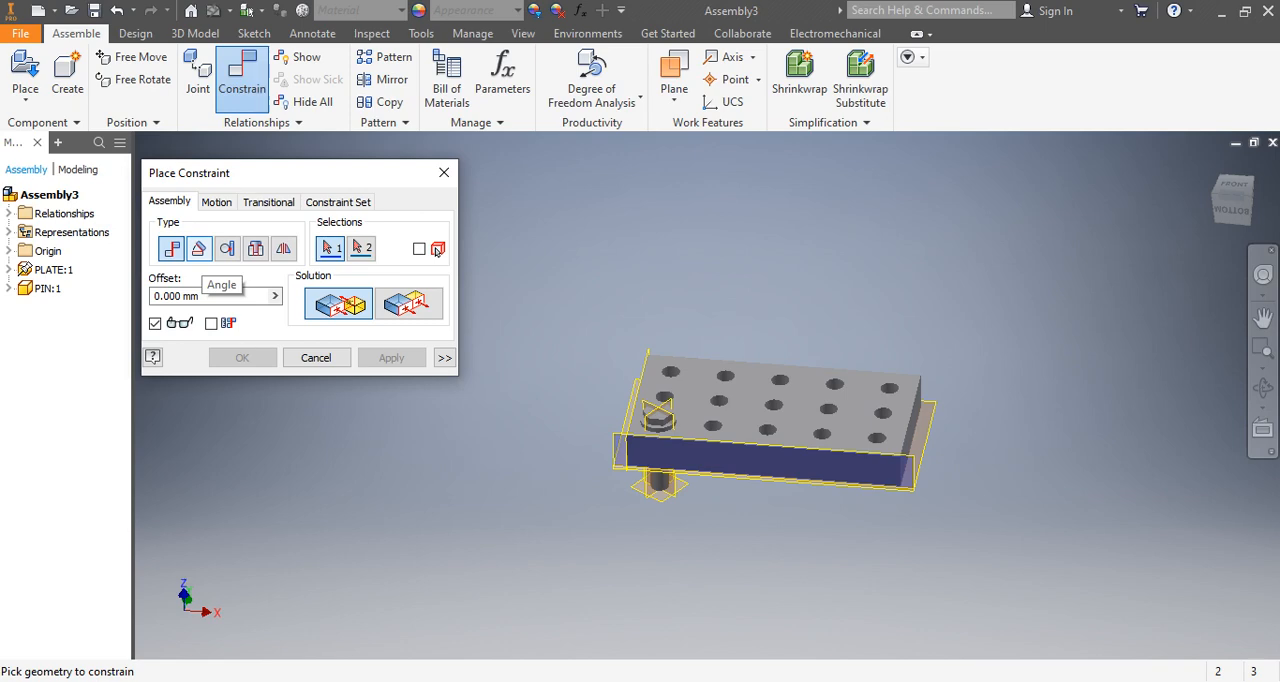
click(199, 248)
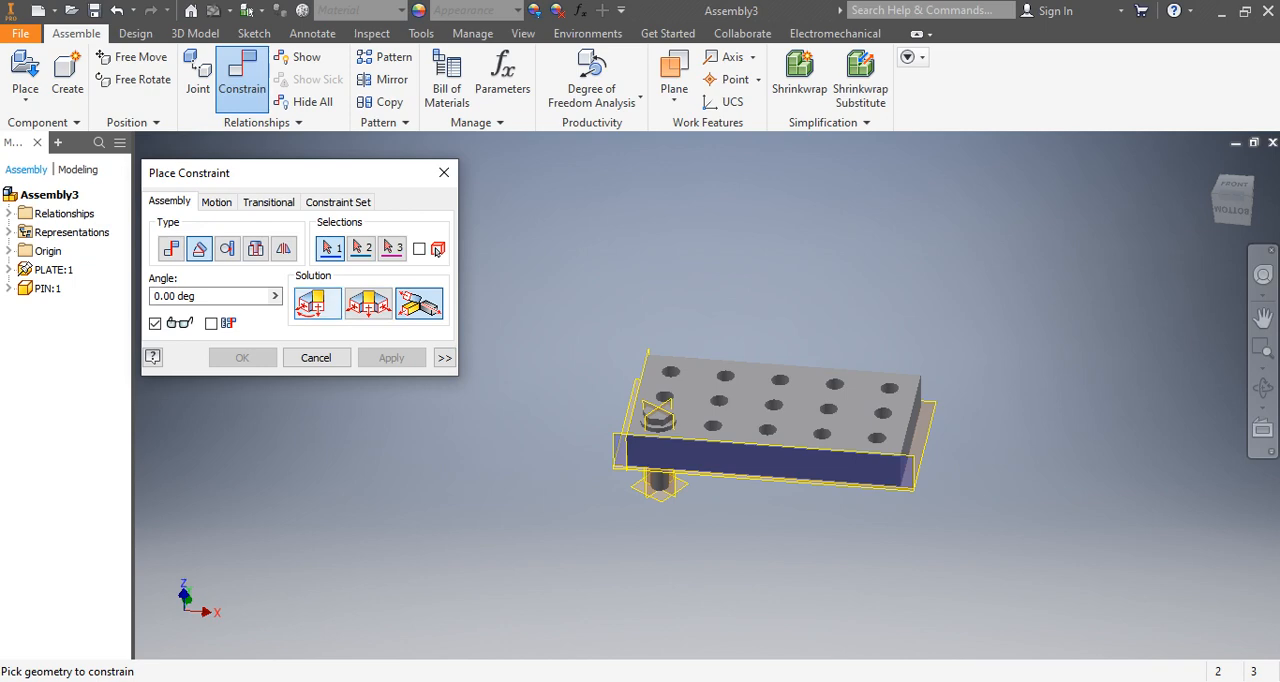
click(317, 303)
scroll(650, 421, down, 3)
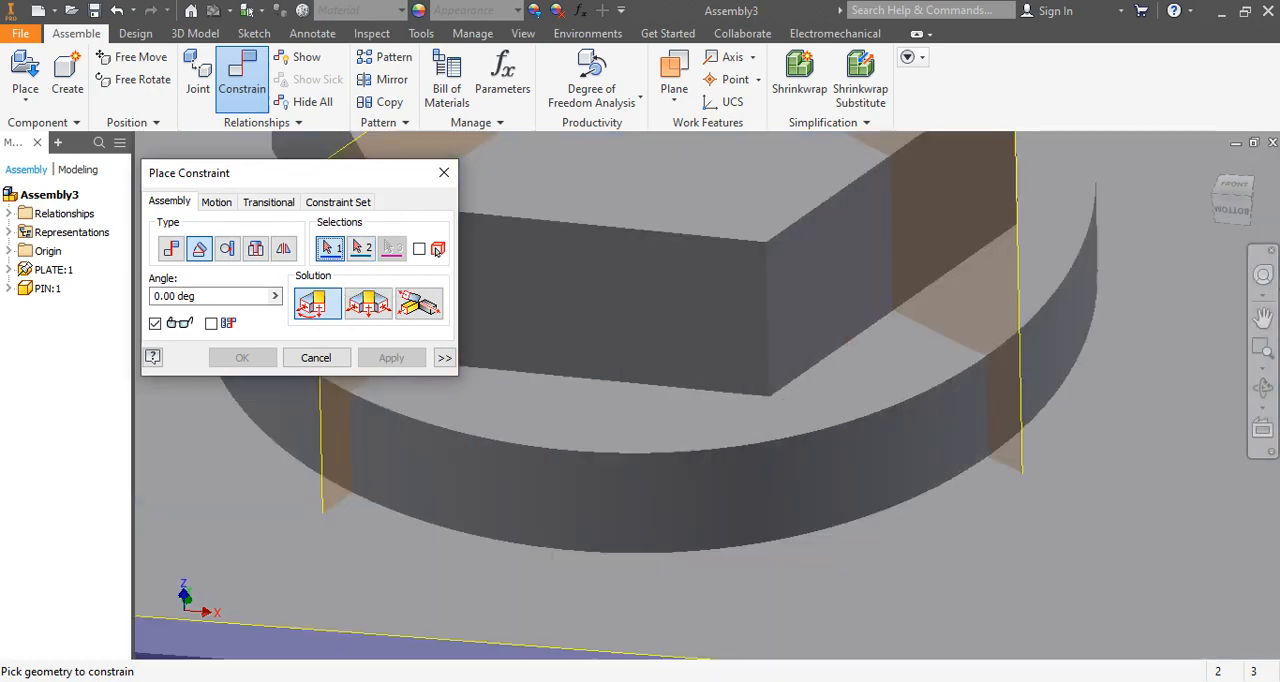
scroll(729, 358, up, 5)
click(718, 350)
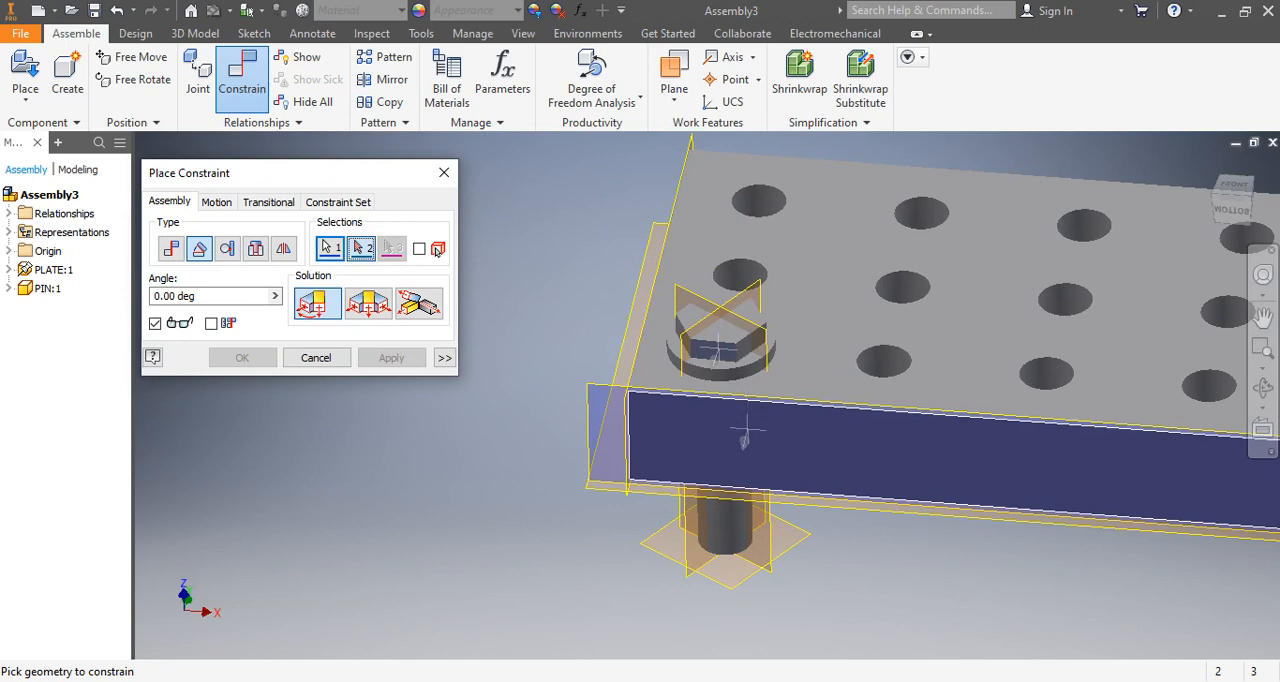
Select the plate's long front side face as the second geometry of the Angle constraint.
scroll(748, 429, up, 5)
middle_drag(748, 429, 708, 442)
scroll(706, 441, down, 6)
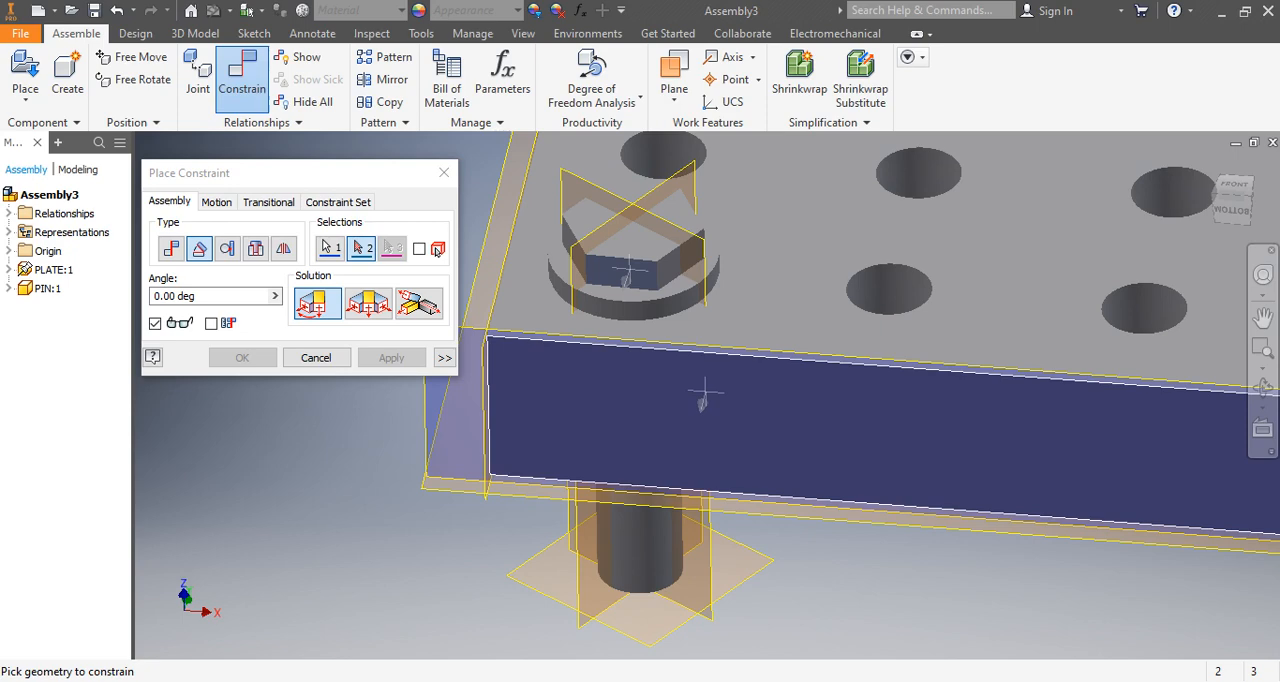
click(740, 406)
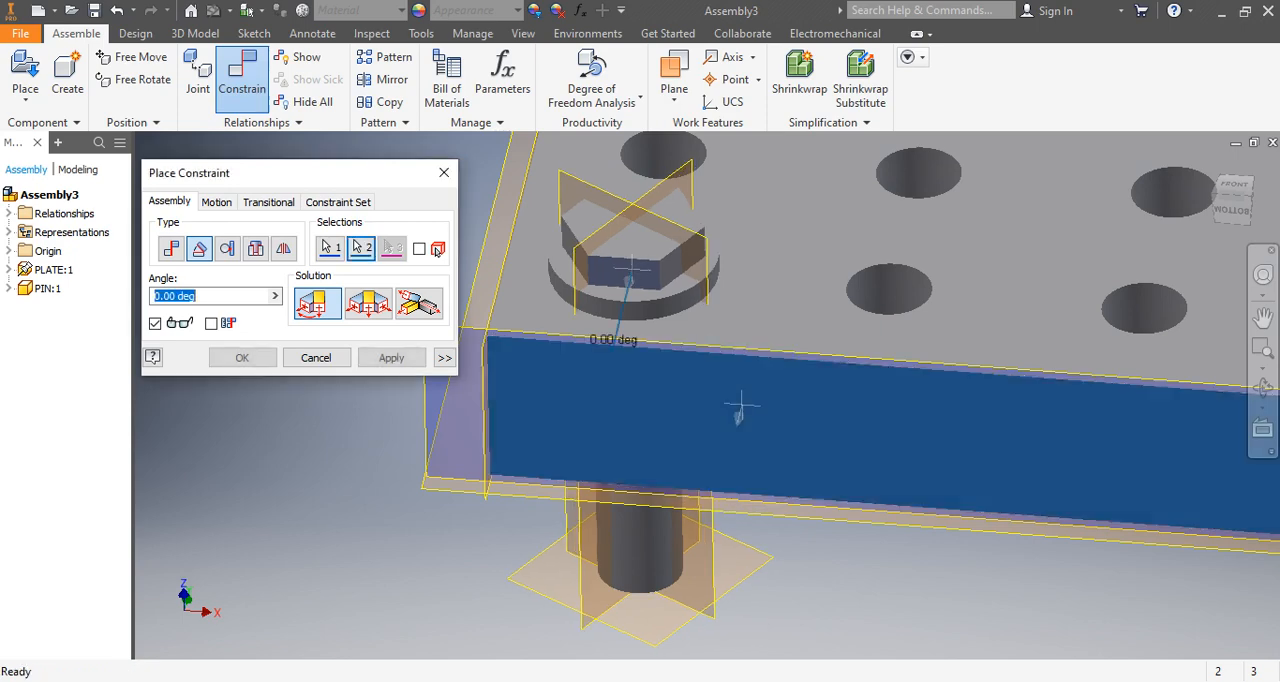
scroll(740, 406, up, 5)
scroll(838, 350, down, 5)
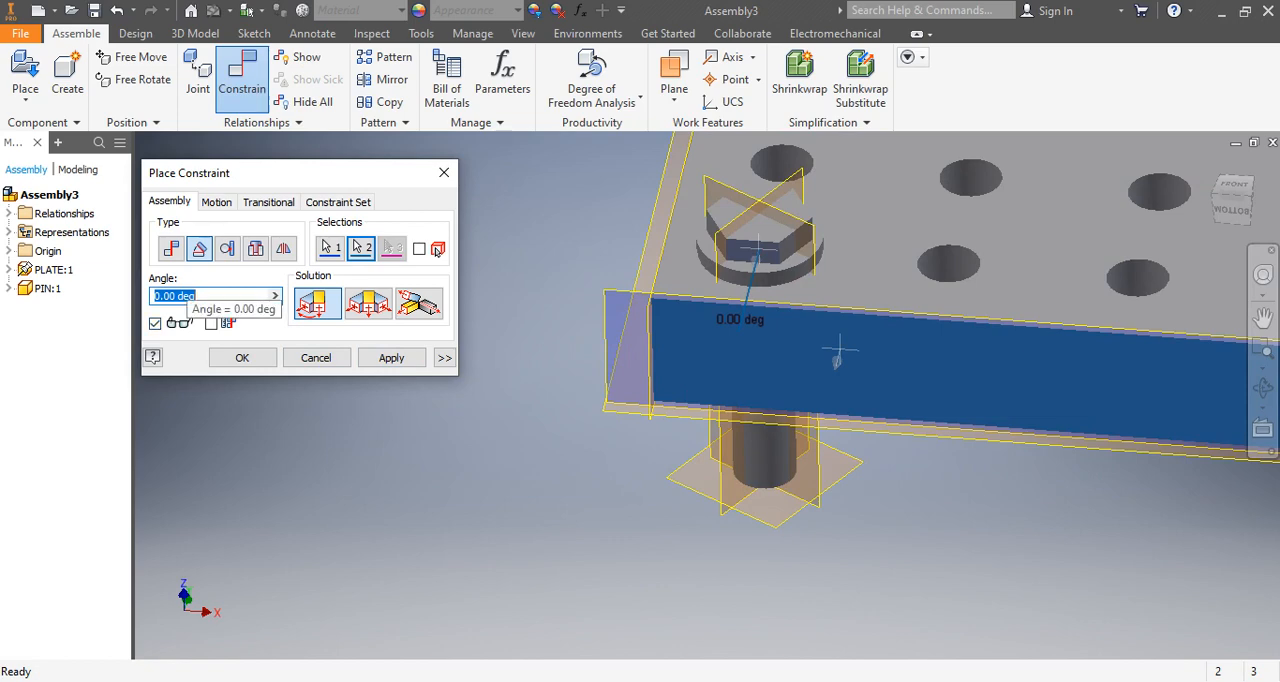
Set the constraint angle to 45 degrees and examine the previewed rotation of the pin head against the plate's side face.
key(ctrl)
shift+middle_drag(720, 400, 700, 422)
drag(198, 297, 152, 297)
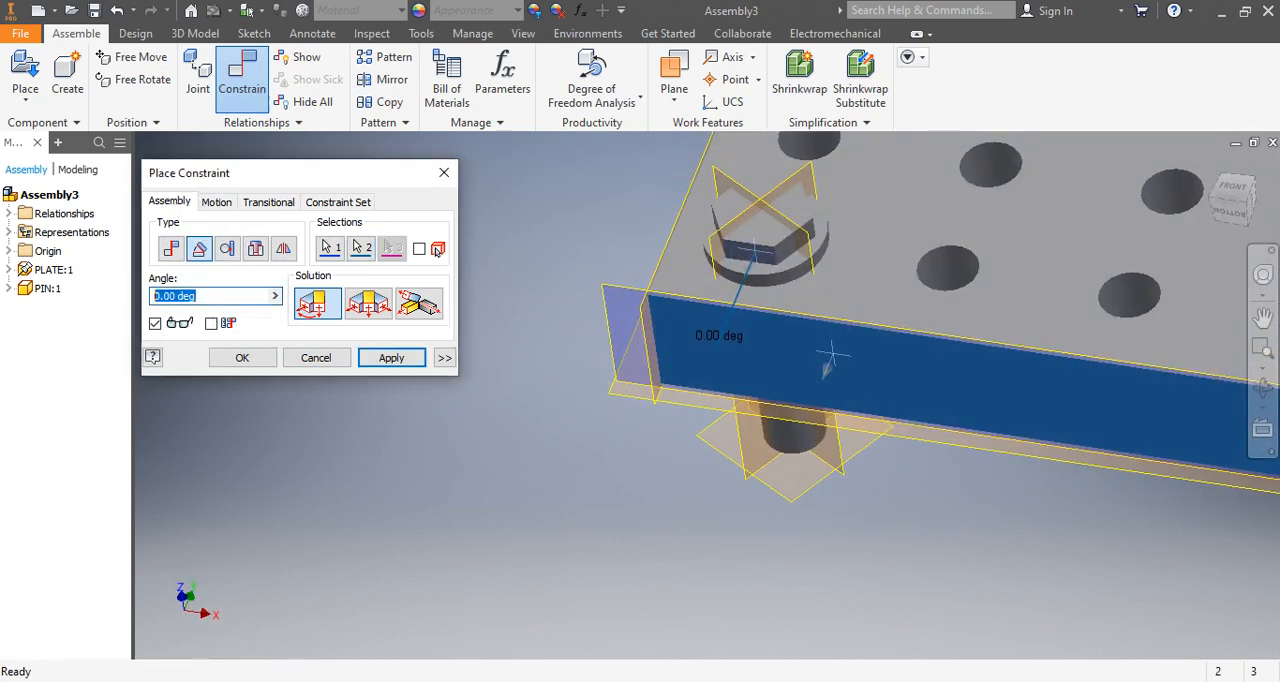
click(199, 297)
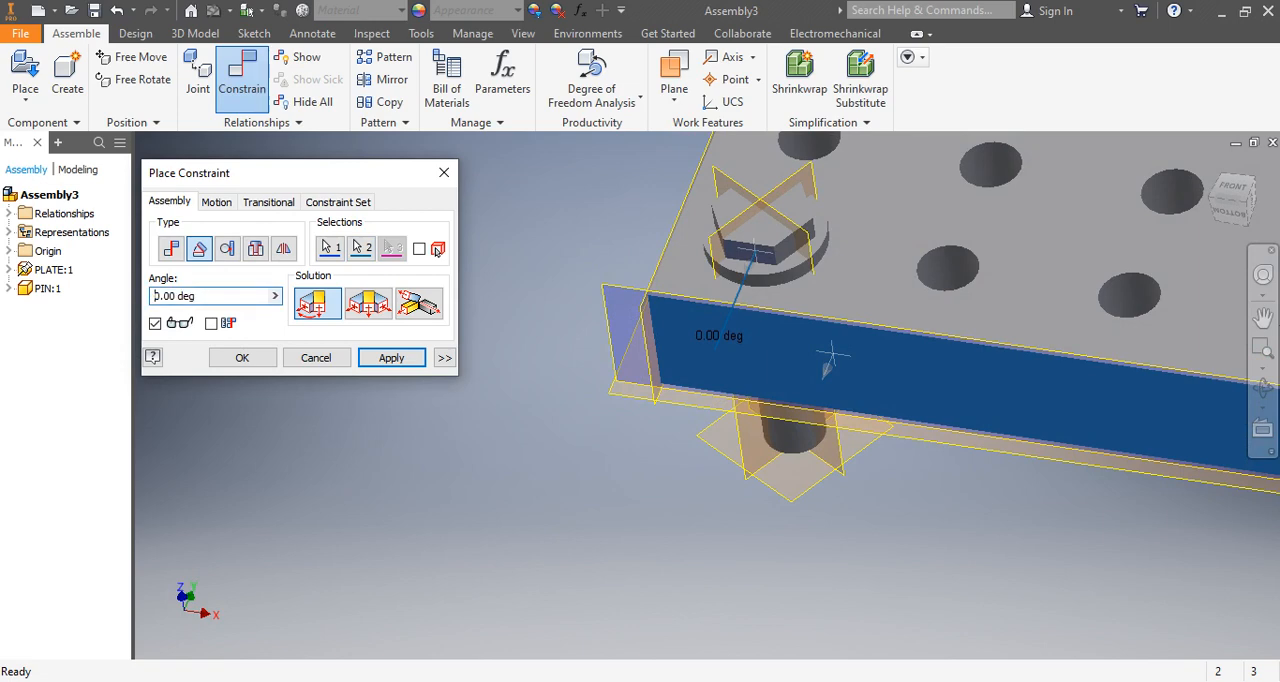
drag(198, 296, 153, 296)
text(45)
scroll(801, 252, down, 5)
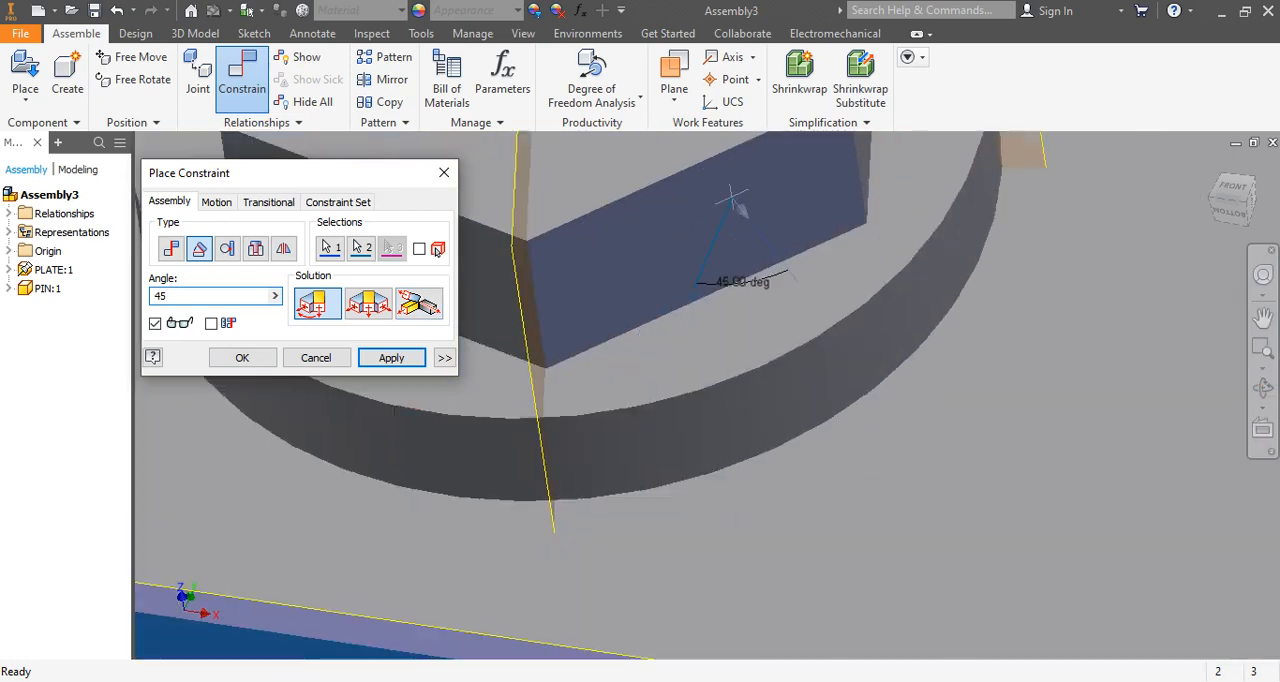
scroll(804, 328, up, 6)
shift+middle_drag(804, 328, 796, 412)
scroll(789, 316, down, 5)
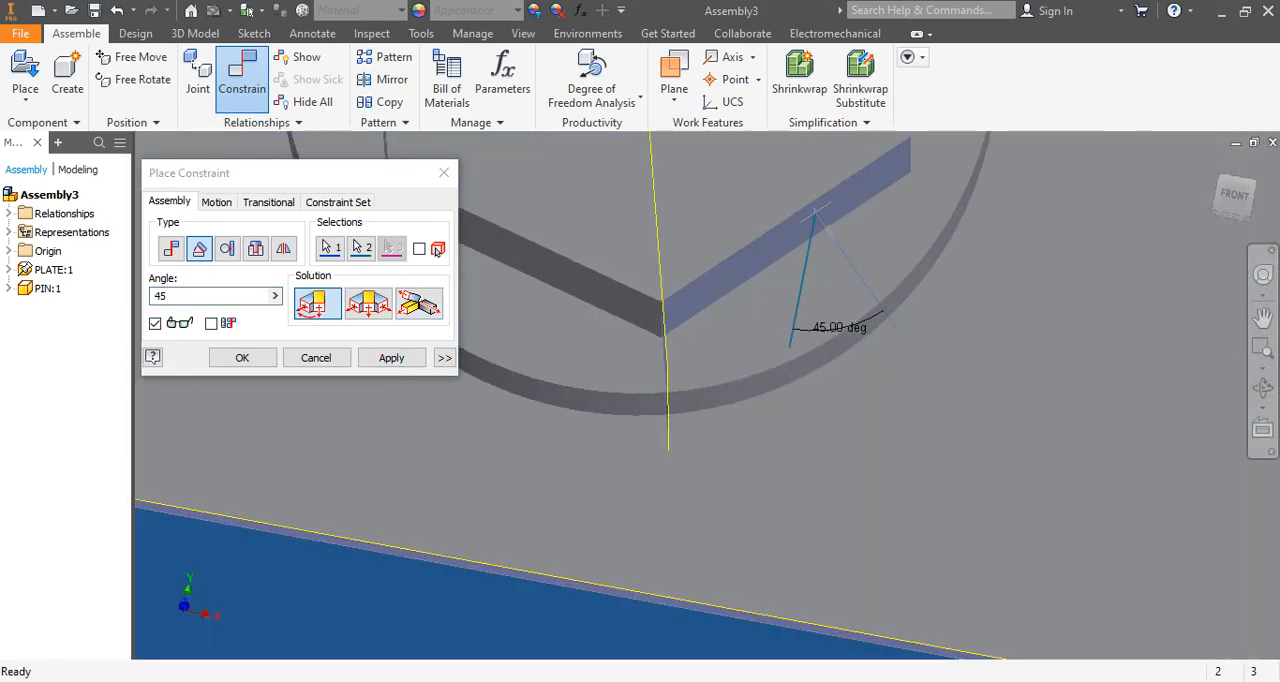
scroll(789, 313, up, 6)
scroll(789, 313, down, 3)
scroll(789, 313, up, 4)
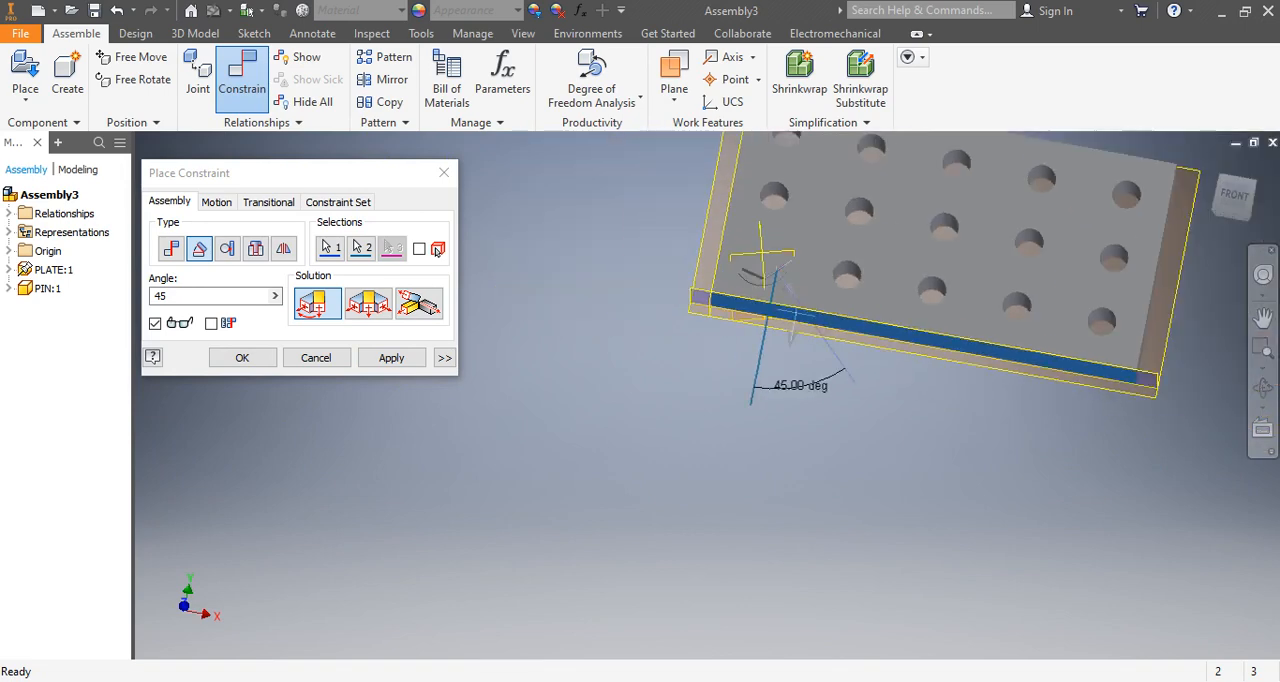
scroll(791, 314, down, 4)
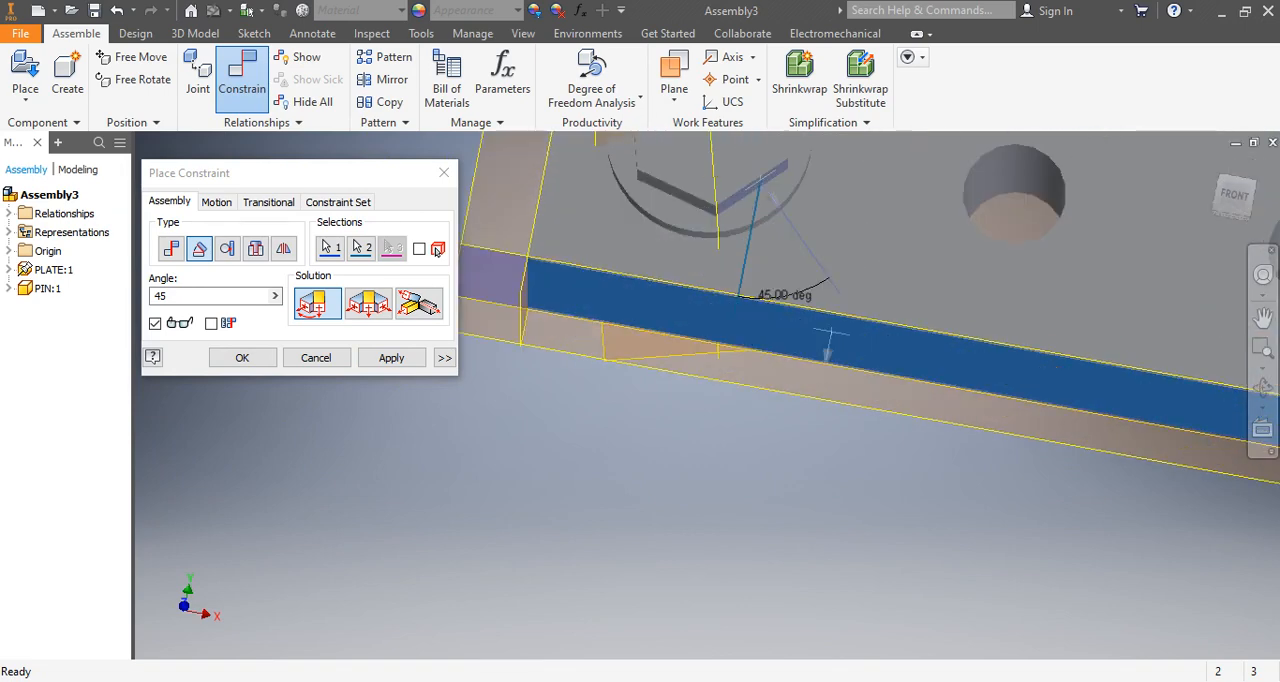
scroll(809, 338, up, 4)
scroll(830, 430, down, 4)
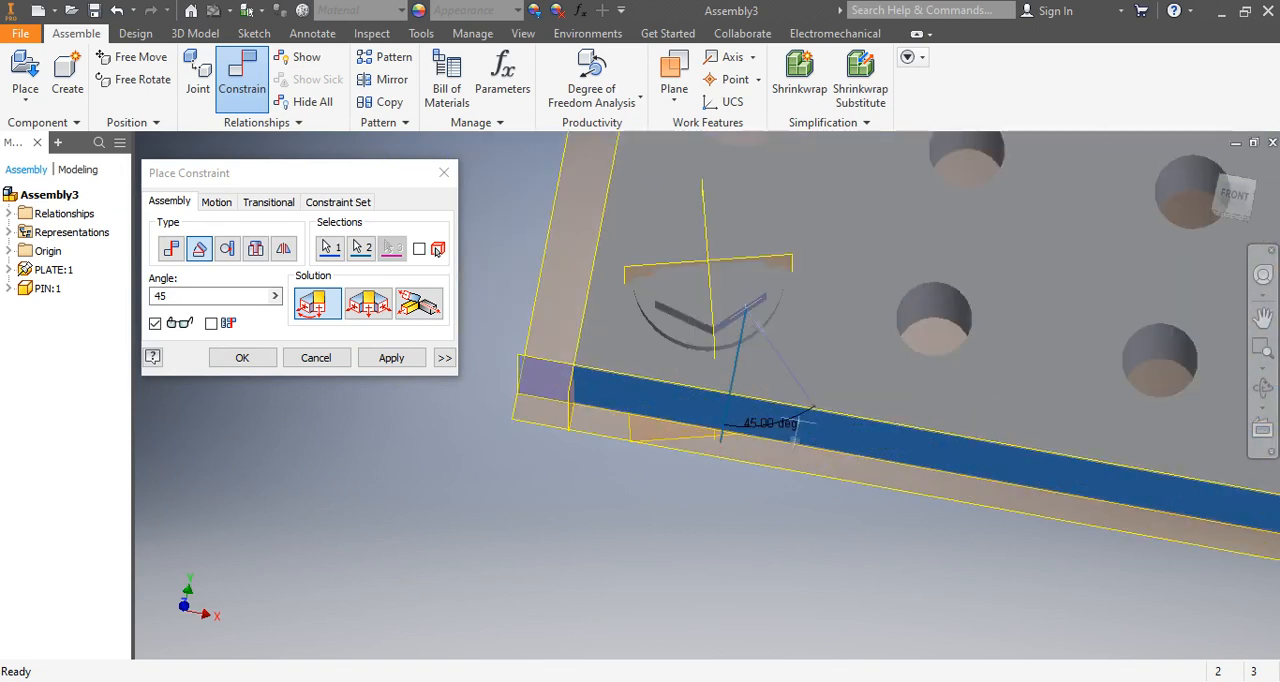
Try the Undirected Angle solution, return to Directed Angle, and set the angle to 0.
click(368, 303)
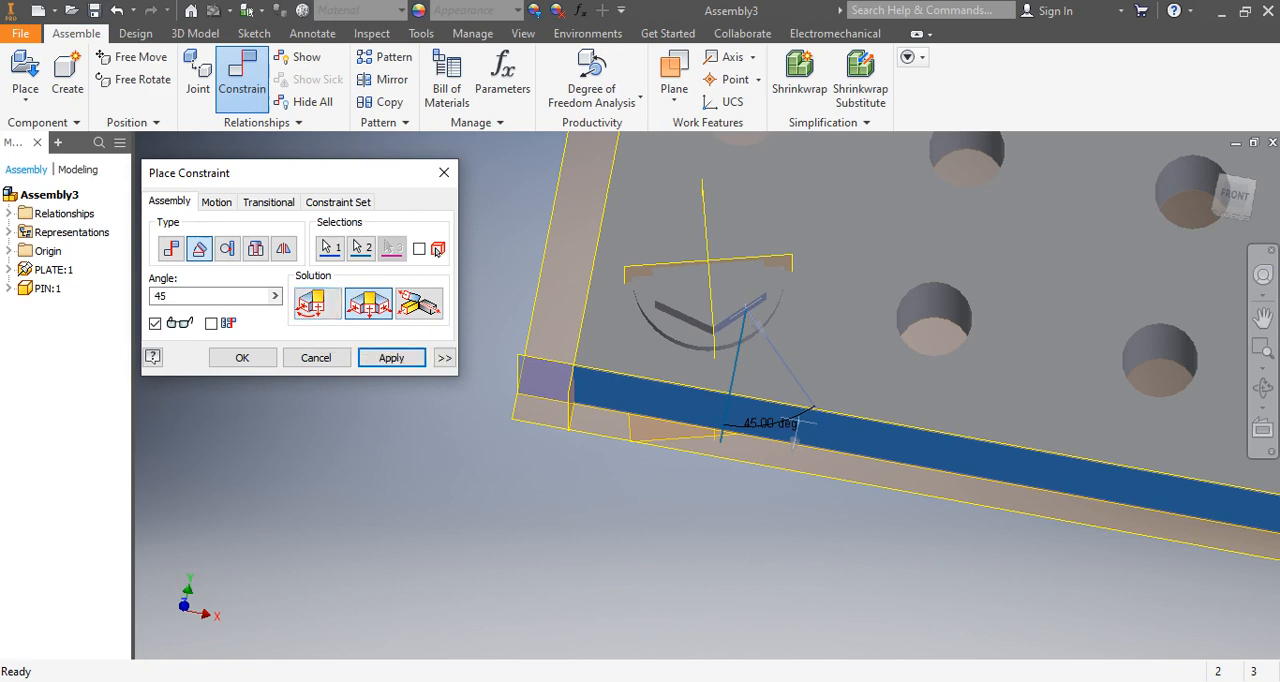
click(317, 303)
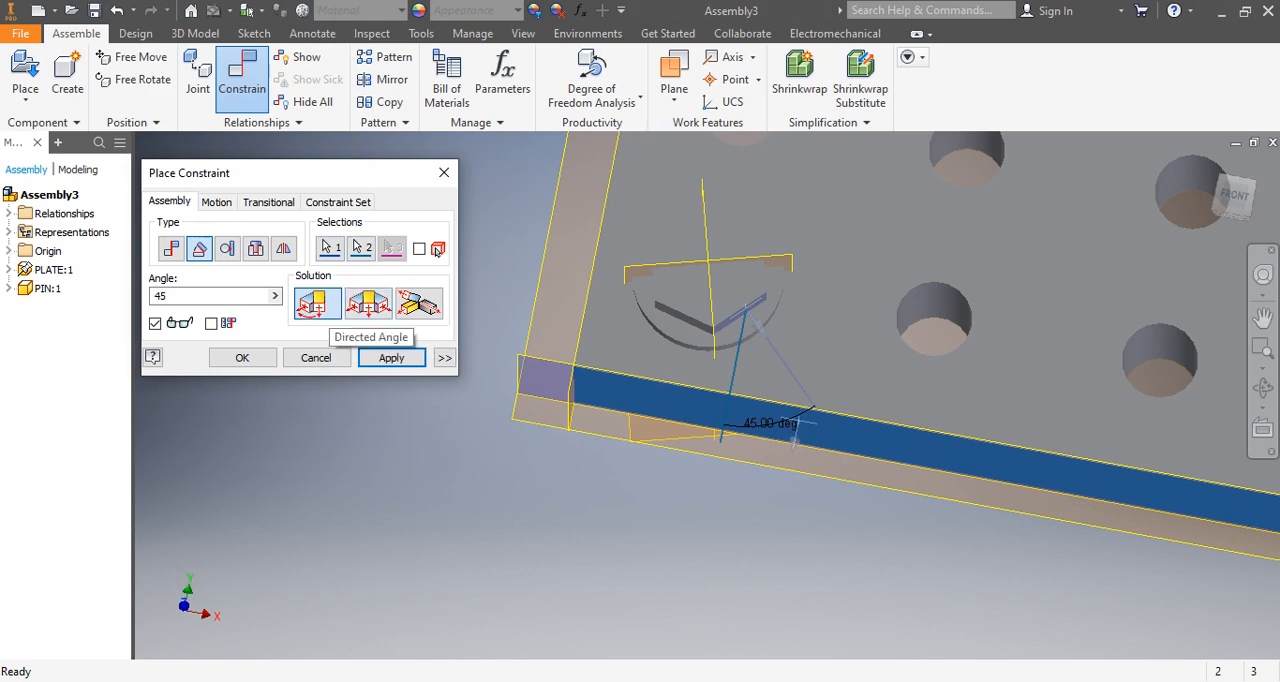
double_click(163, 296)
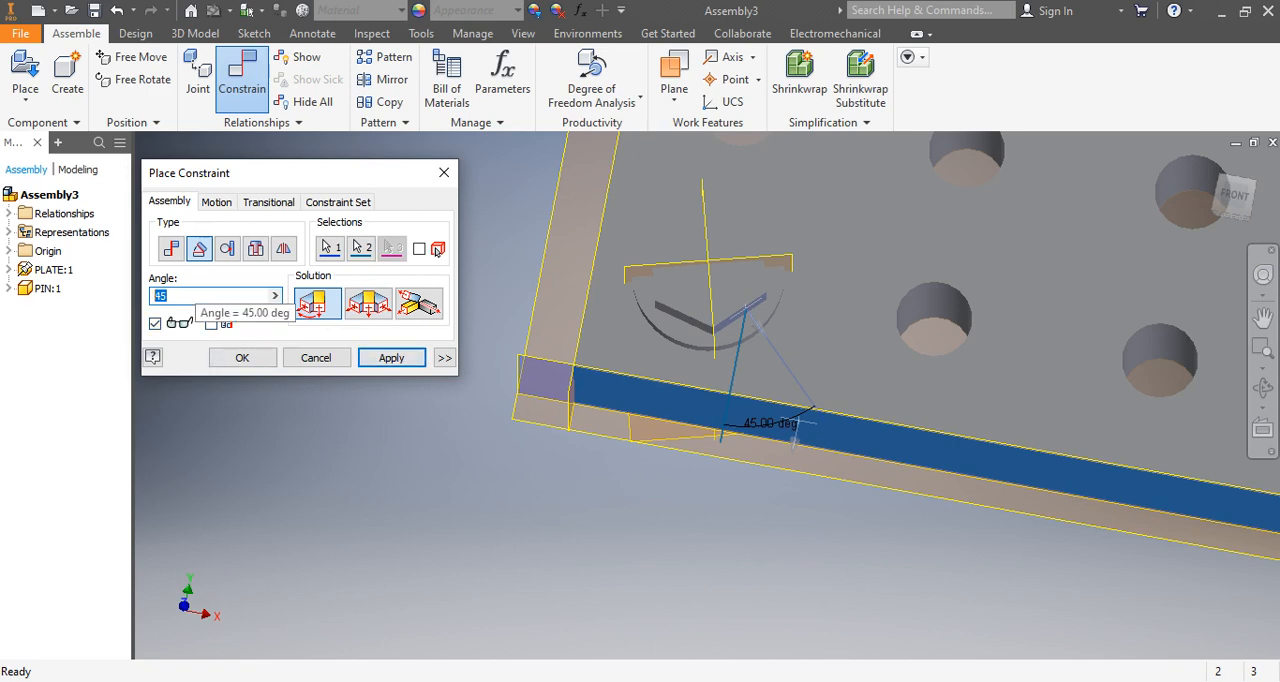
text(0)
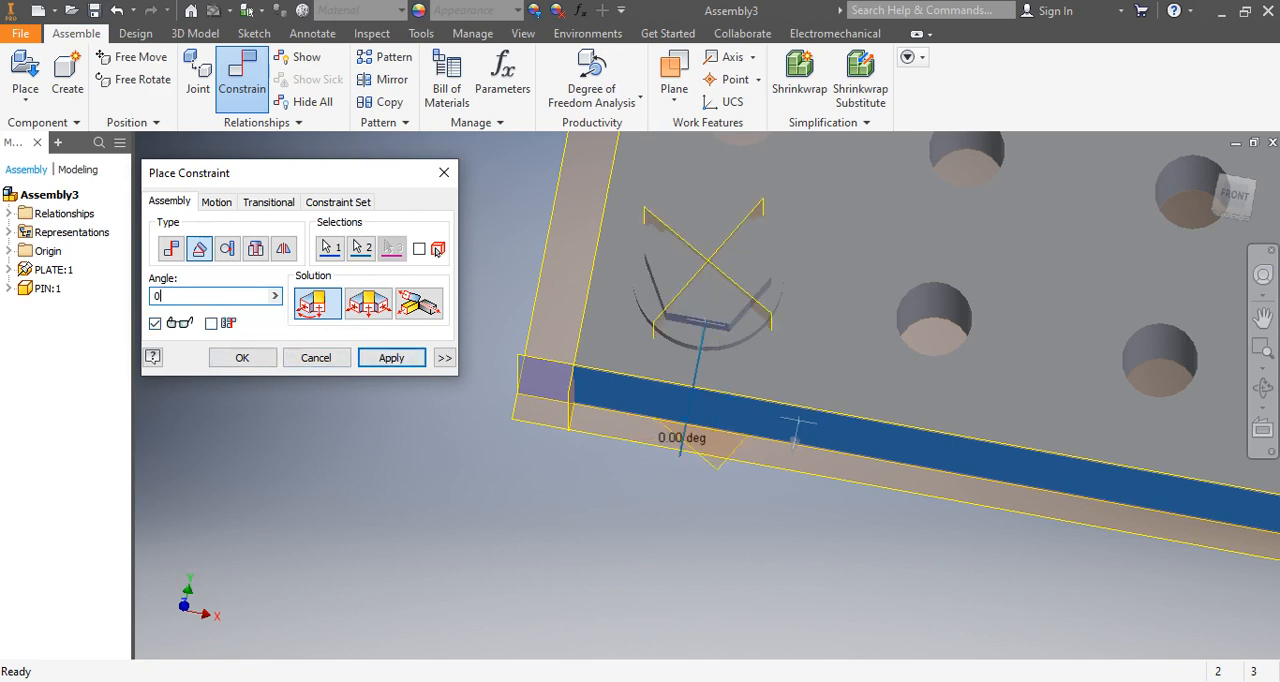
Switch the Angle constraint to the Undirected Angle solution and preview it at 45 degrees.
click(369, 304)
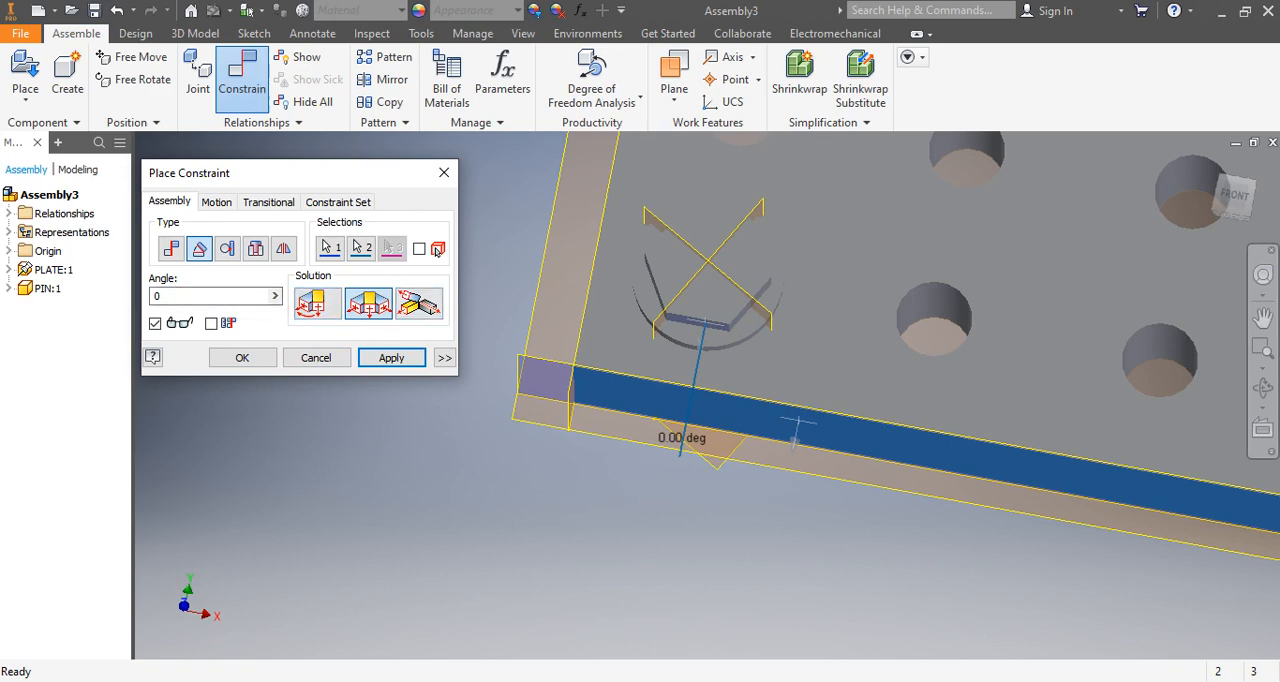
double_click(175, 296)
text(0)
key(BackSpace)
text(45)
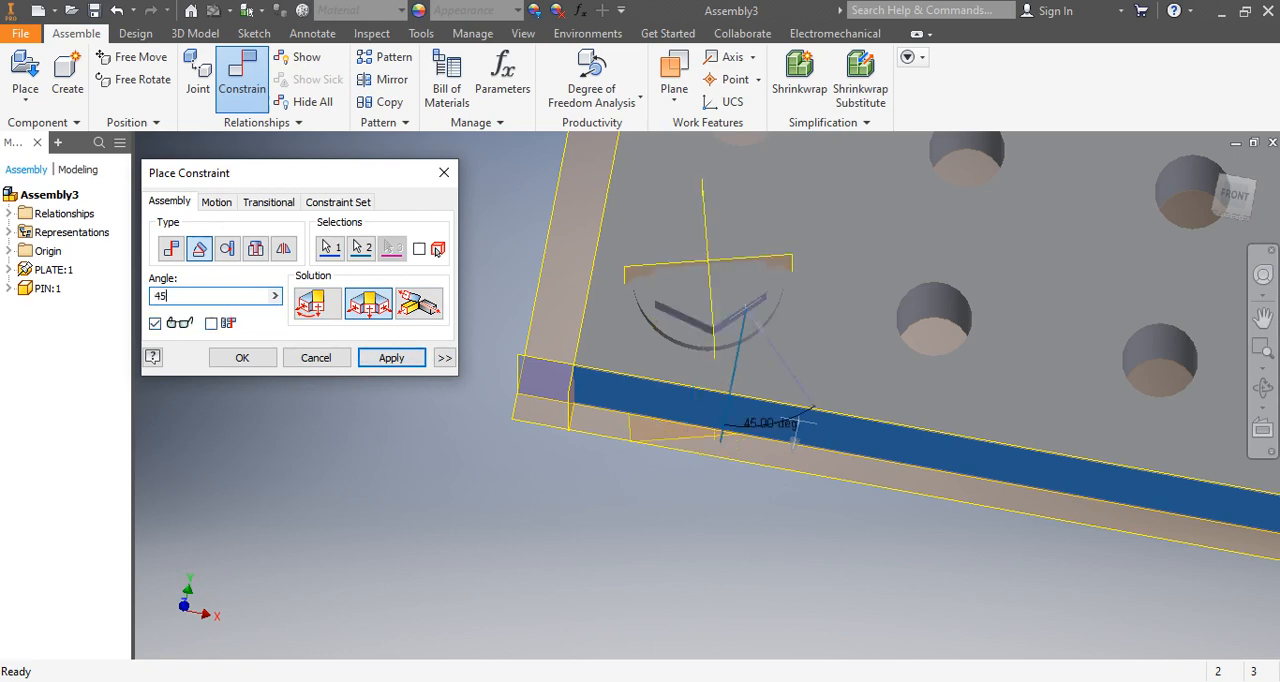
Set the angle to 0 and accept the Angle constraint between the pin head and the plate.
drag(172, 296, 152, 296)
text(0)
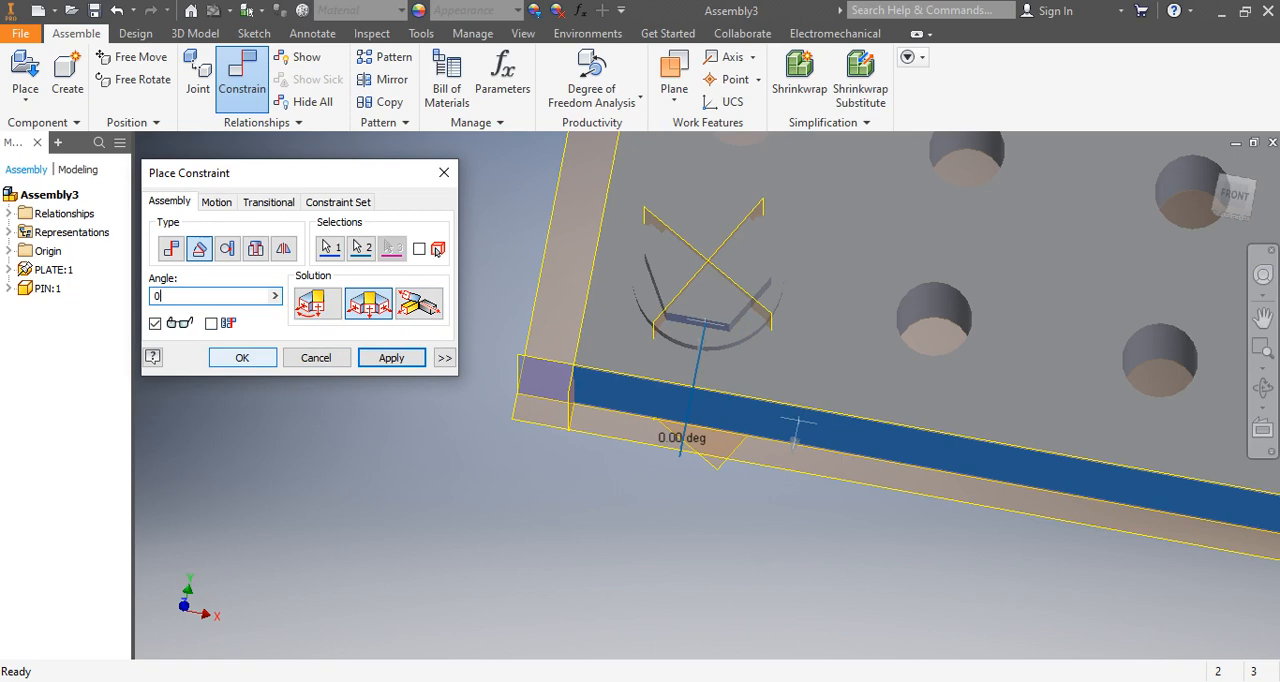
click(242, 358)
Check the remaining translation and rotation freedom of the plate and pin with Degree of Freedom Analysis.
scroll(506, 534, up, 5)
scroll(577, 484, down, 3)
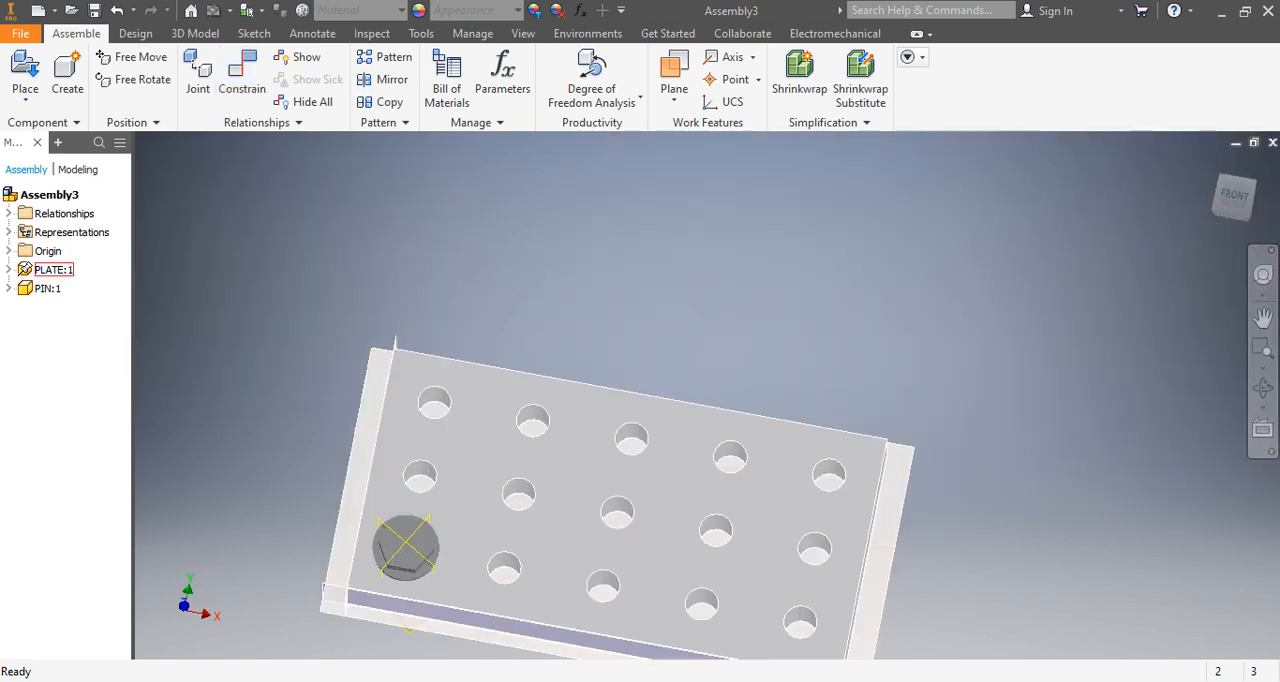
shift+middle_drag(530, 612, 508, 528)
scroll(500, 528, up, 5)
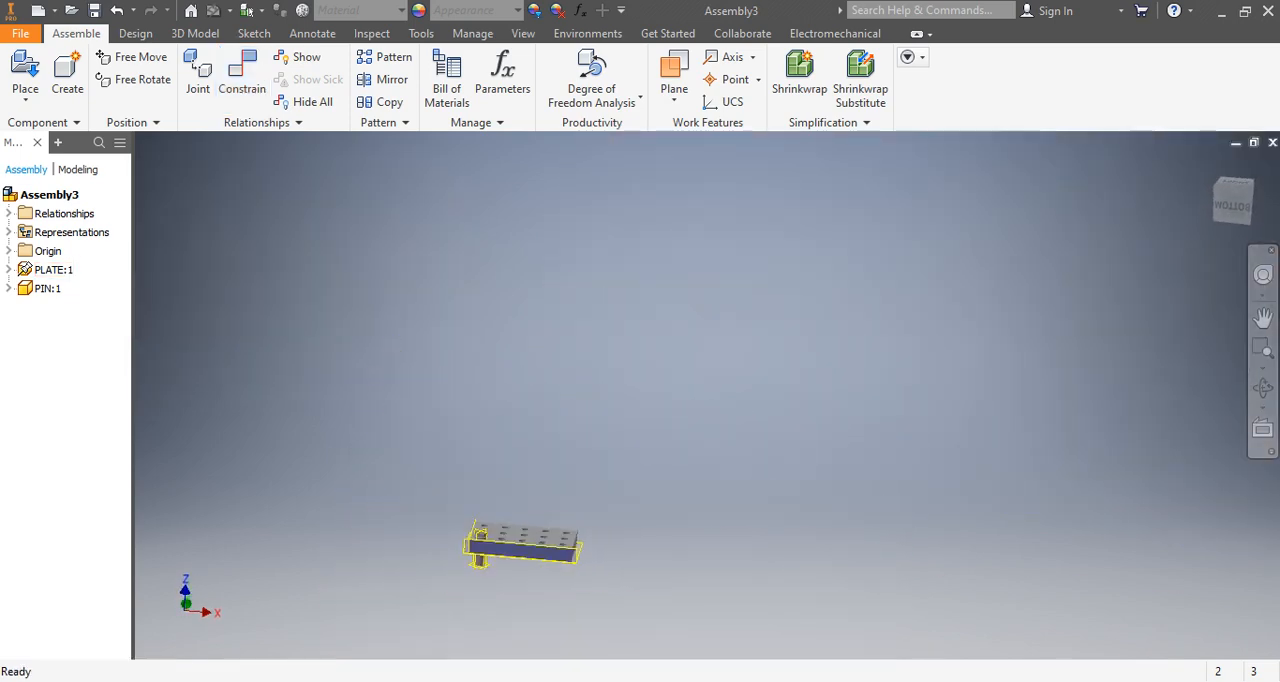
scroll(462, 590, down, 4)
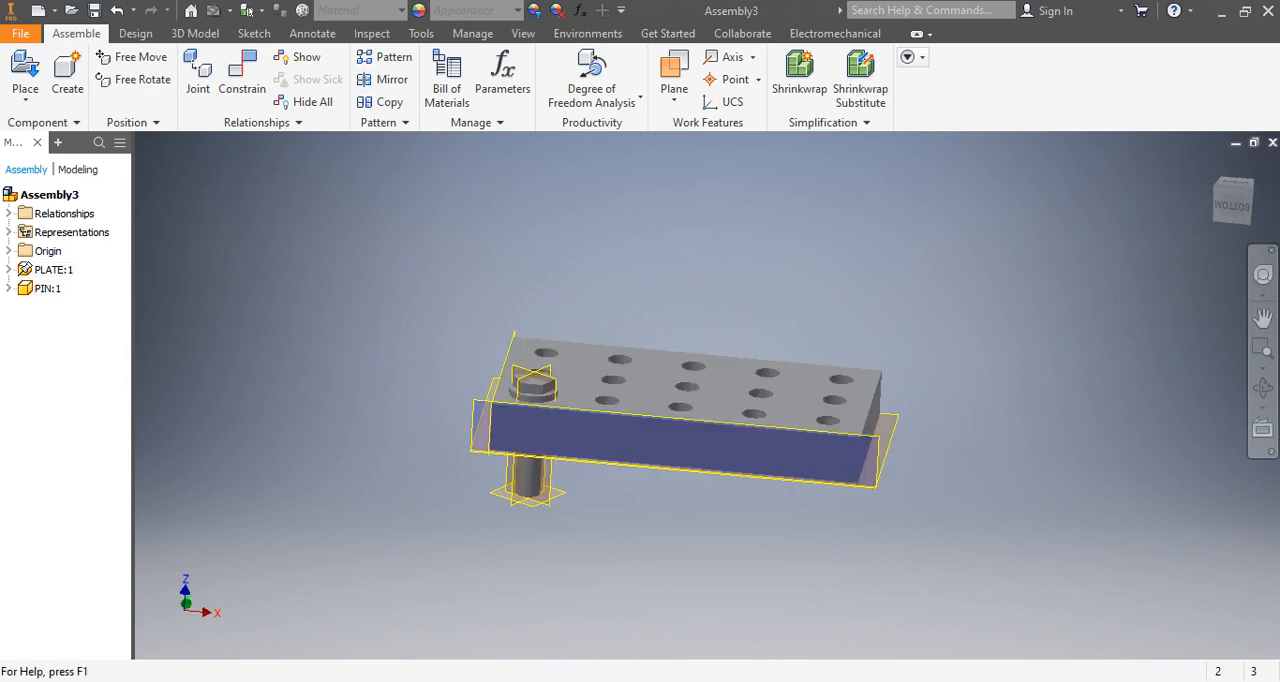
click(592, 96)
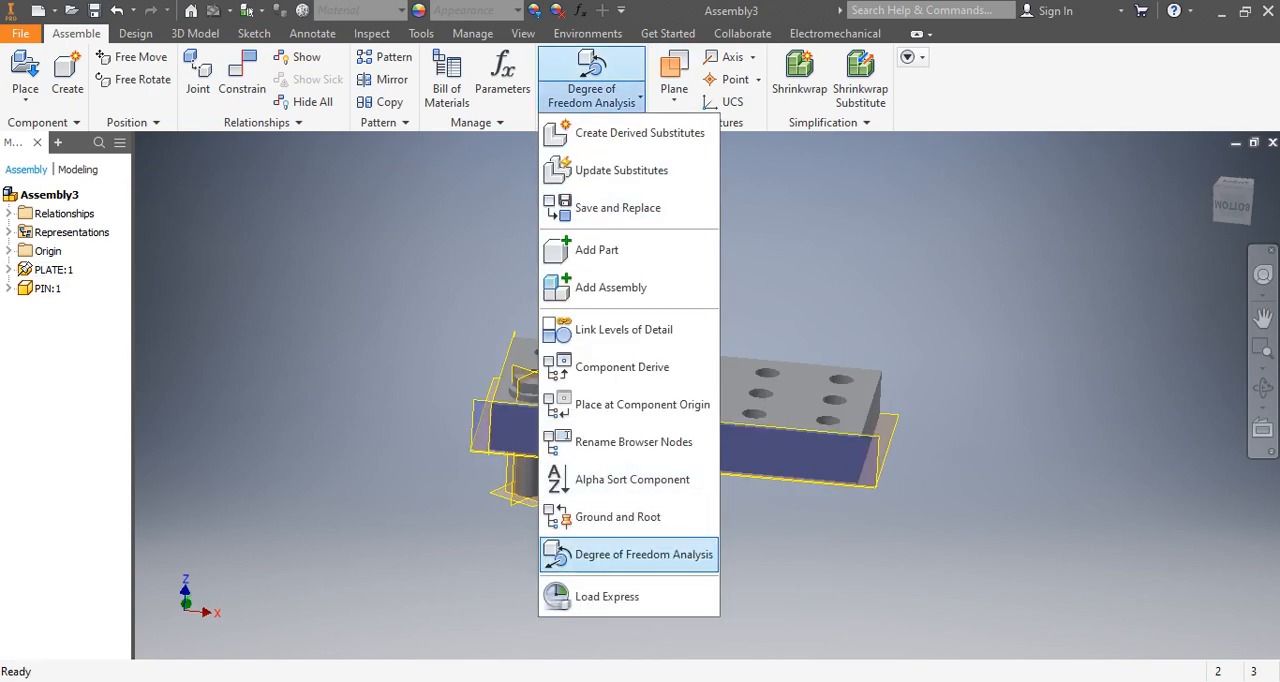
click(643, 554)
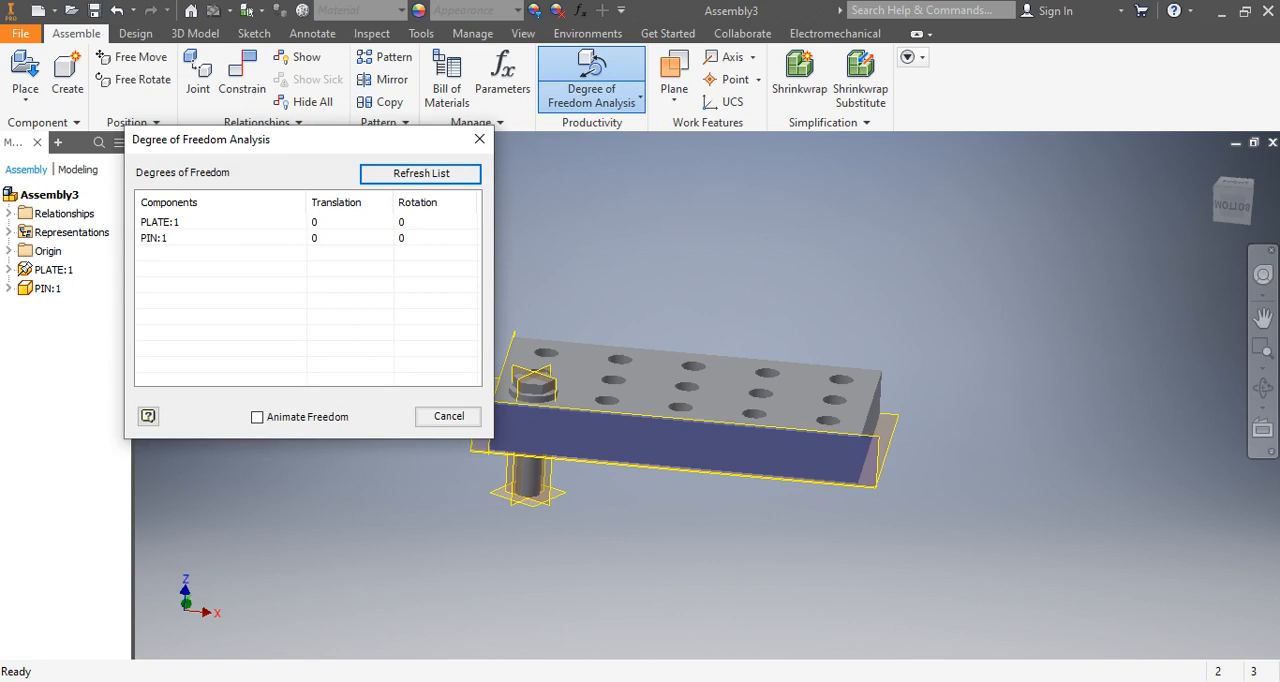
click(479, 139)
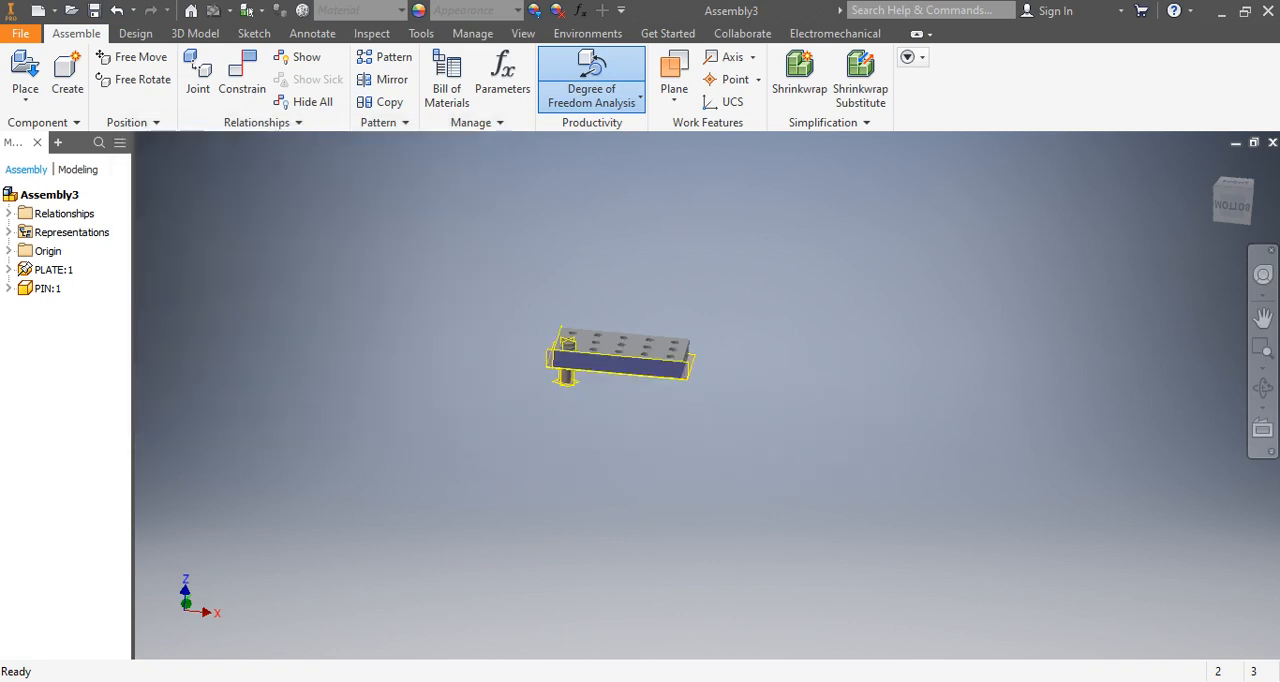
middle_drag(620, 352, 622, 375)
mouse_move(590, 414)
middle_down()
mouse_move(578, 450)
mouse_move(577, 428)
middle_up()
scroll(578, 429, down, 6)
click(242, 75)
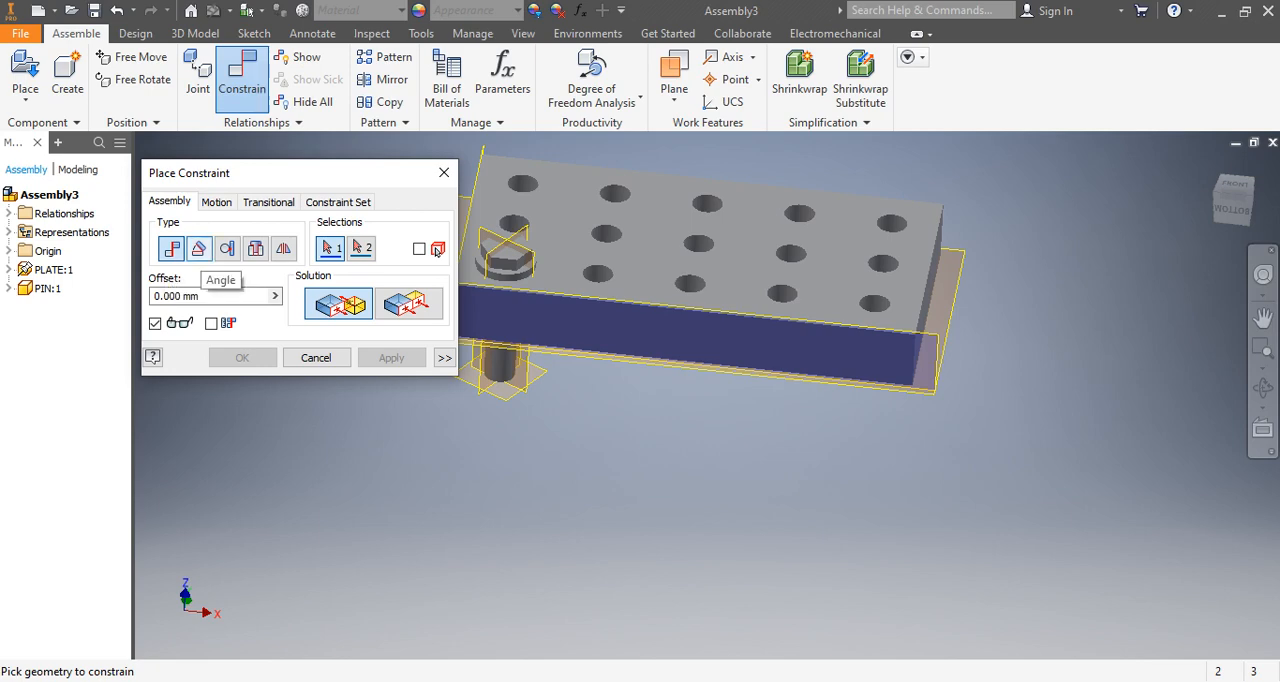
scroll(583, 496, up, 7)
scroll(589, 468, down, 6)
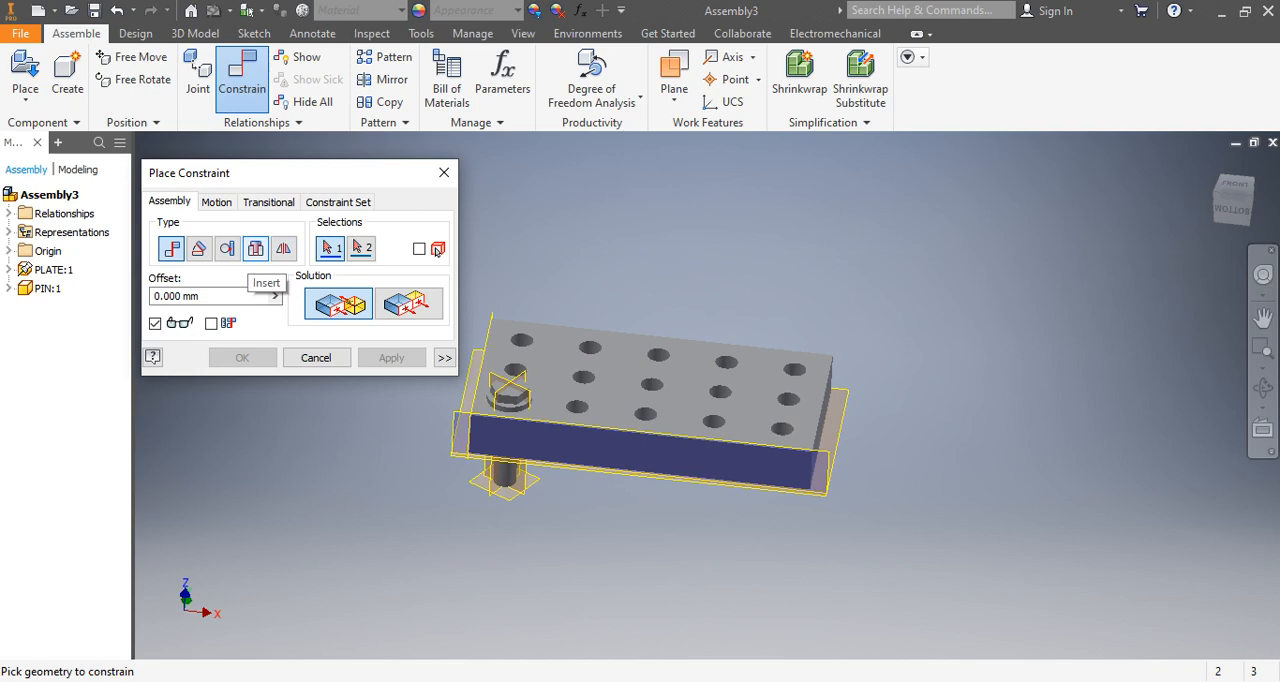
scroll(555, 390, down, 3)
scroll(592, 420, up, 7)
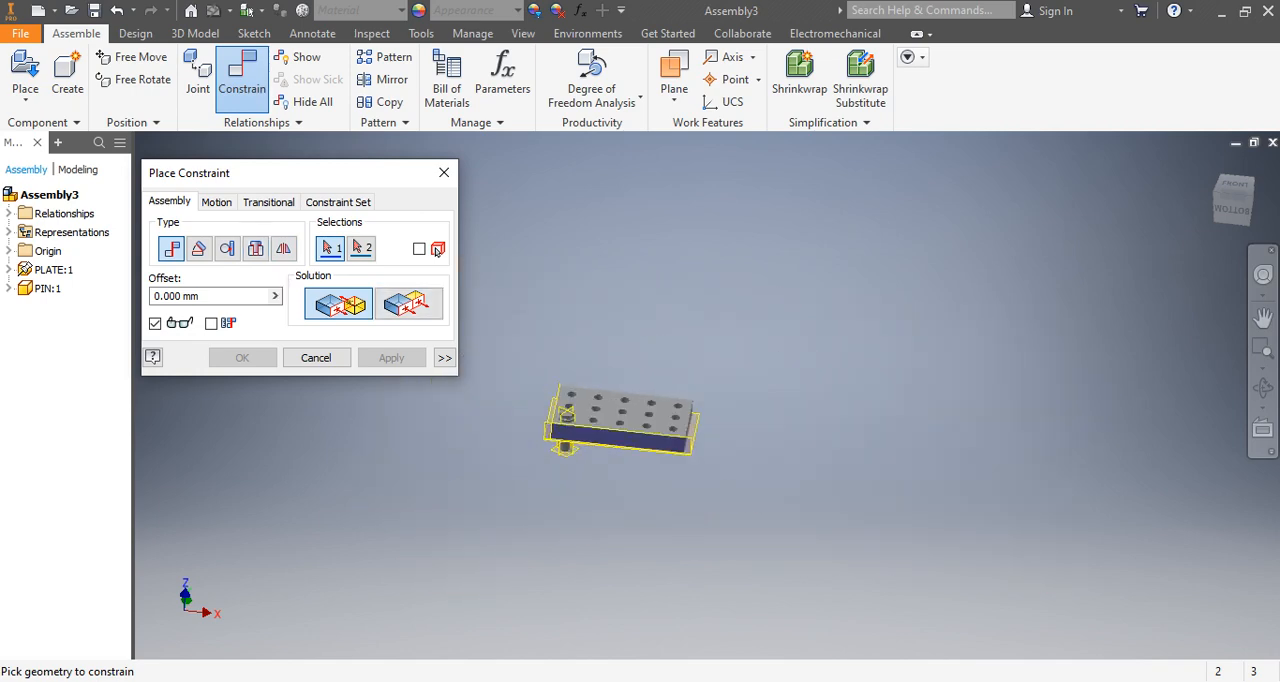
scroll(567, 403, down, 7)
click(444, 173)
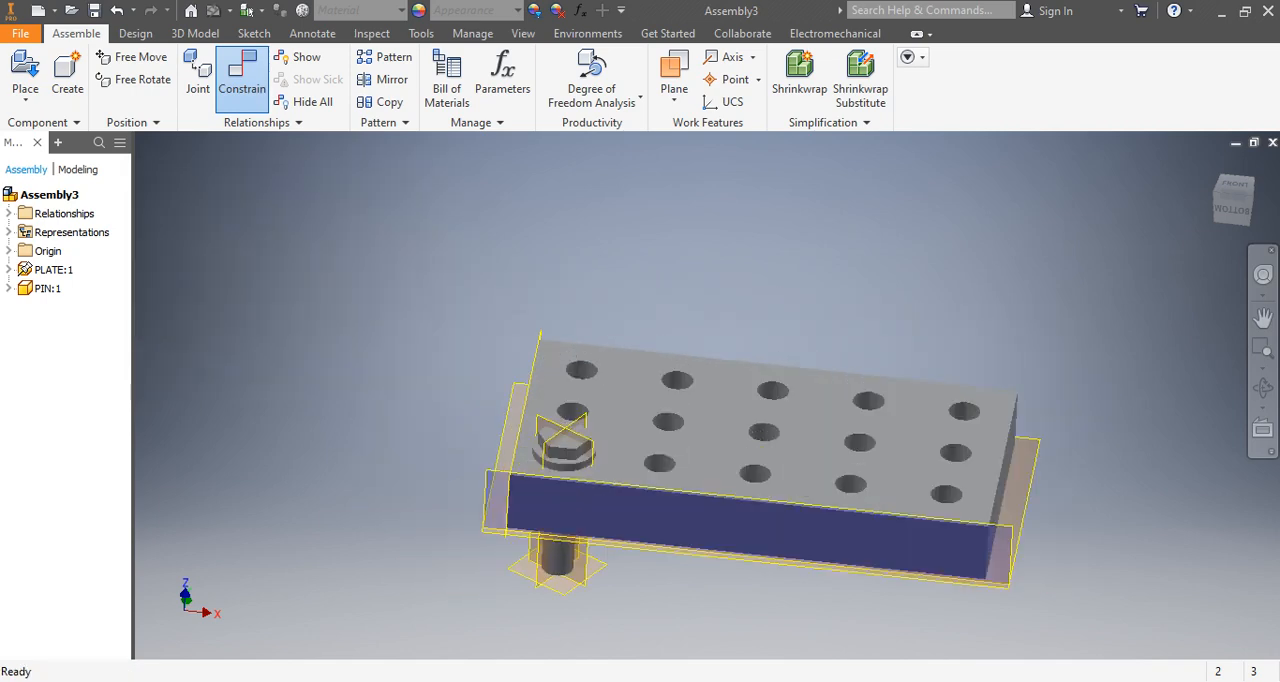
Place one more instance of the PIN part above the plate and finish placement.
click(25, 70)
click(568, 263)
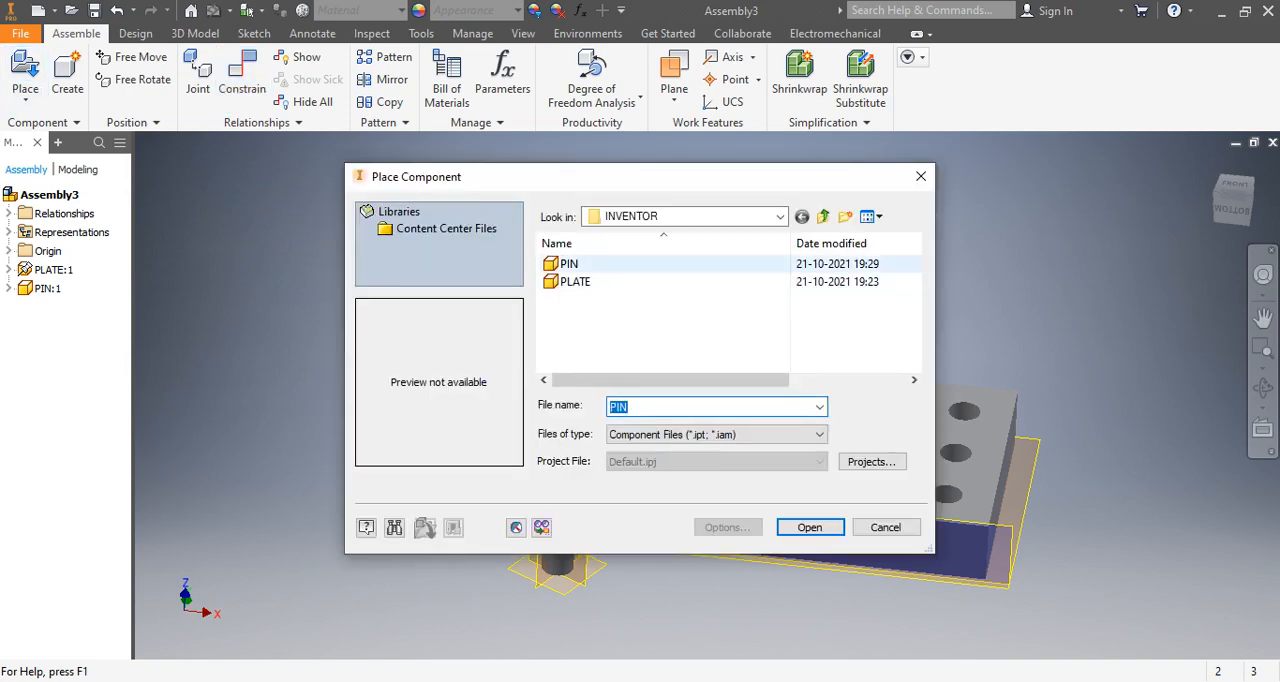
click(809, 527)
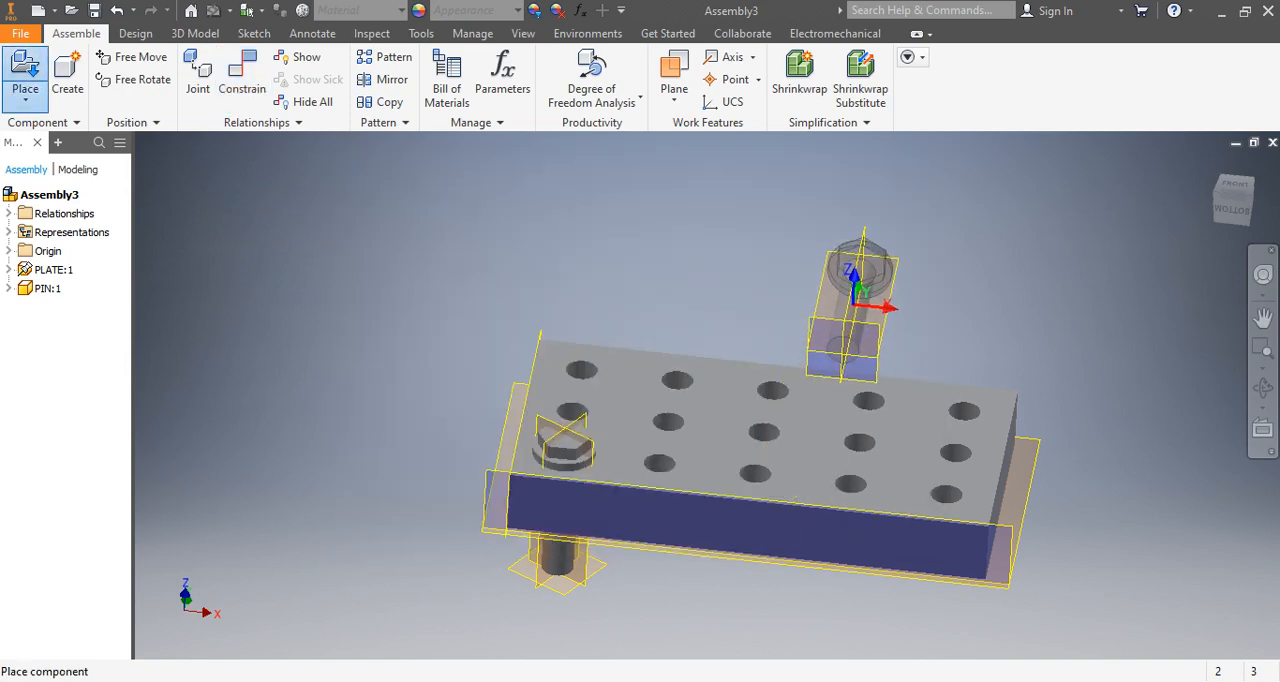
click(850, 300)
right_click(192, 248)
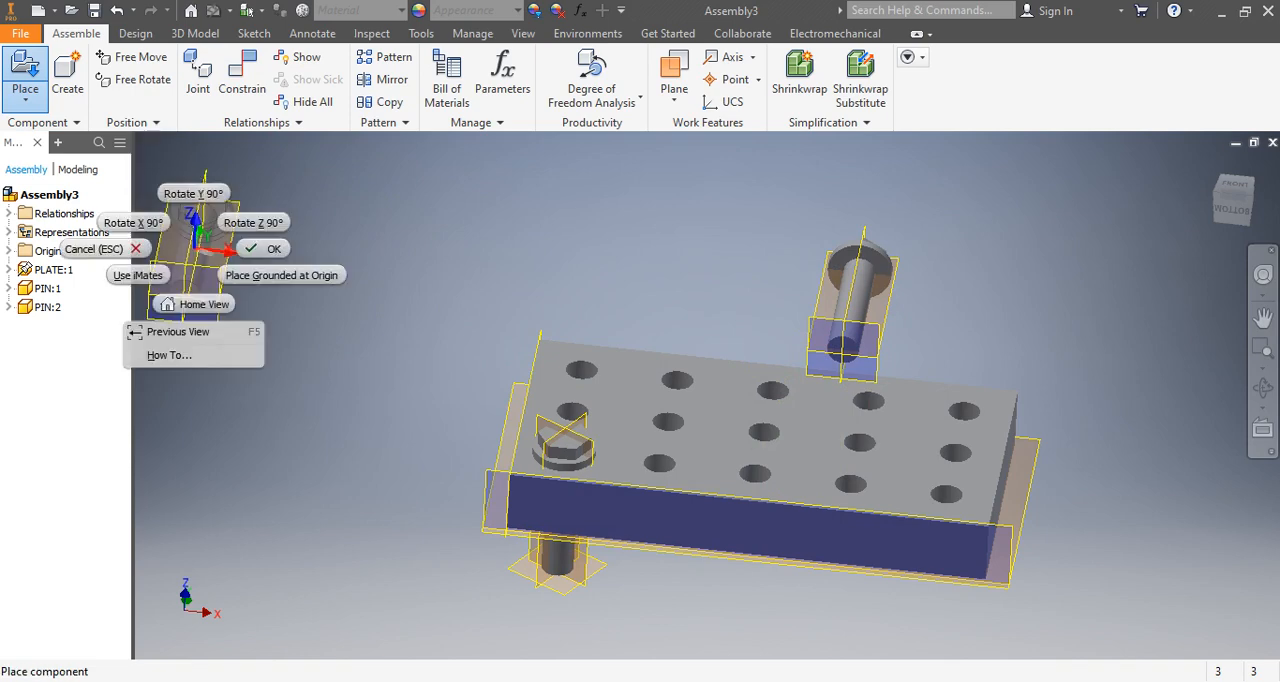
click(266, 249)
Move the second pin away from the plate so that it floats clear beyond the plate's rear edge.
middle_drag(700, 440, 535, 440)
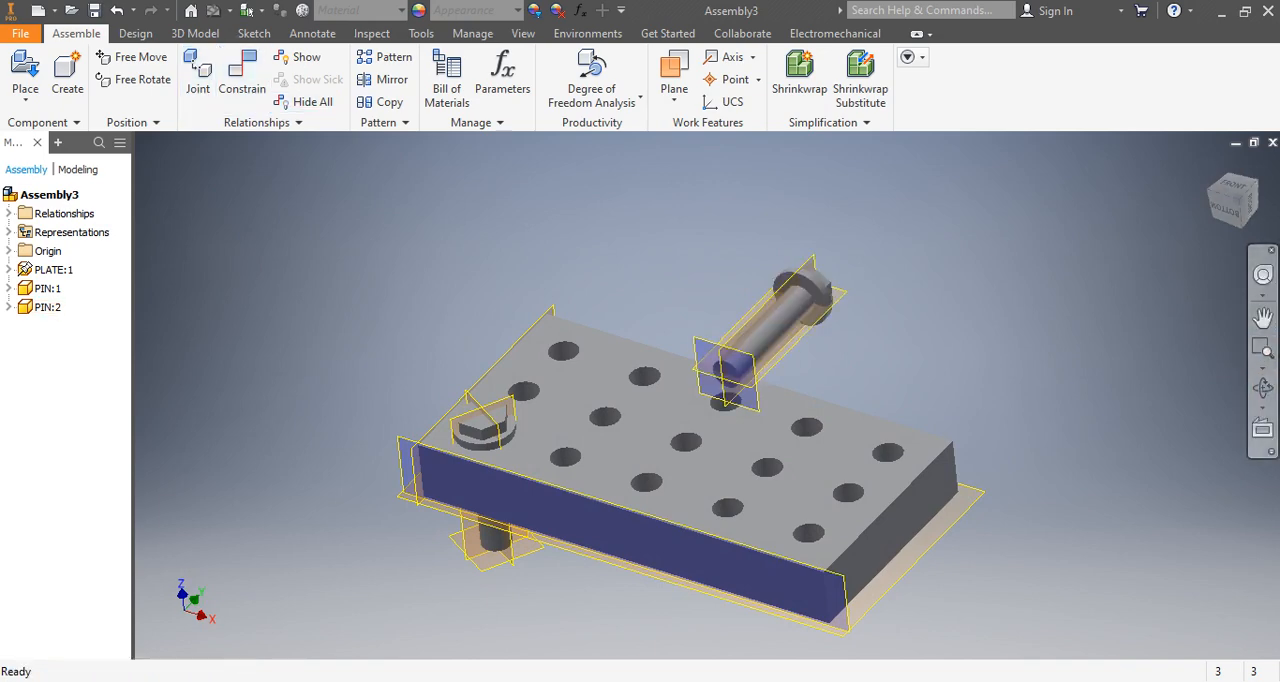
click(1263, 388)
mouse_move(800, 400)
mouse_down()
mouse_move(808, 430)
mouse_move(815, 396)
mouse_up()
right_click(1068, 387)
click(1137, 387)
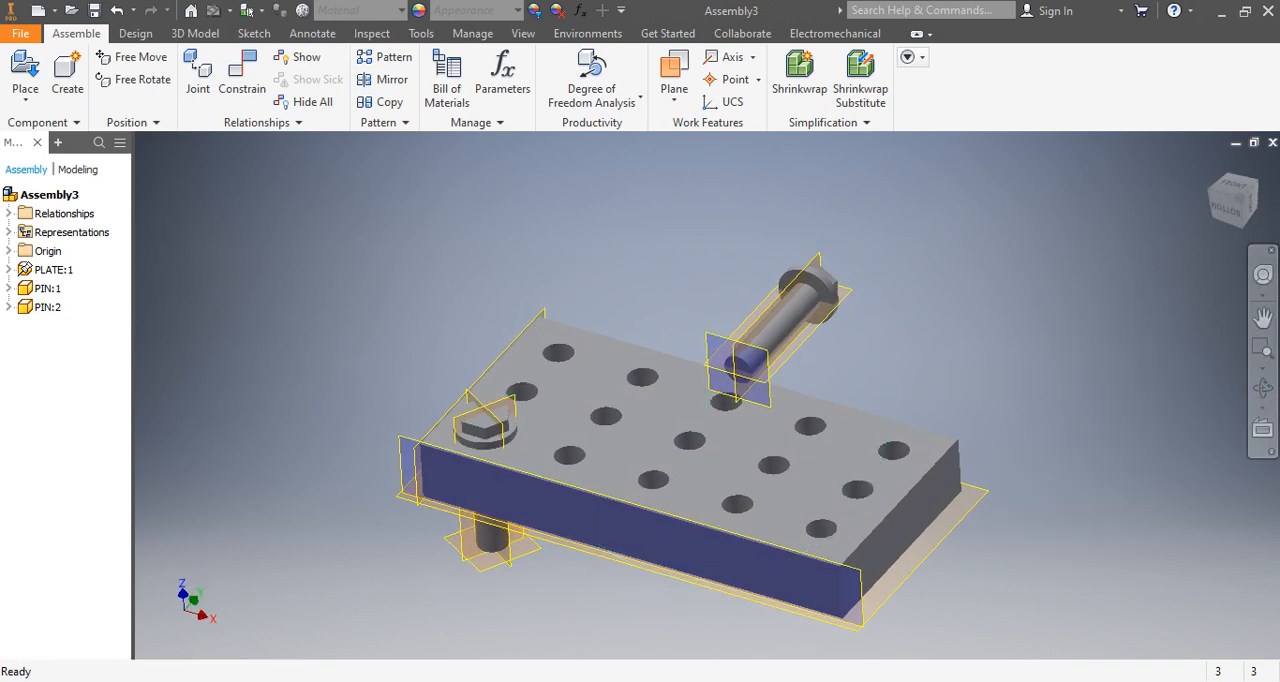
drag(775, 322, 656, 257)
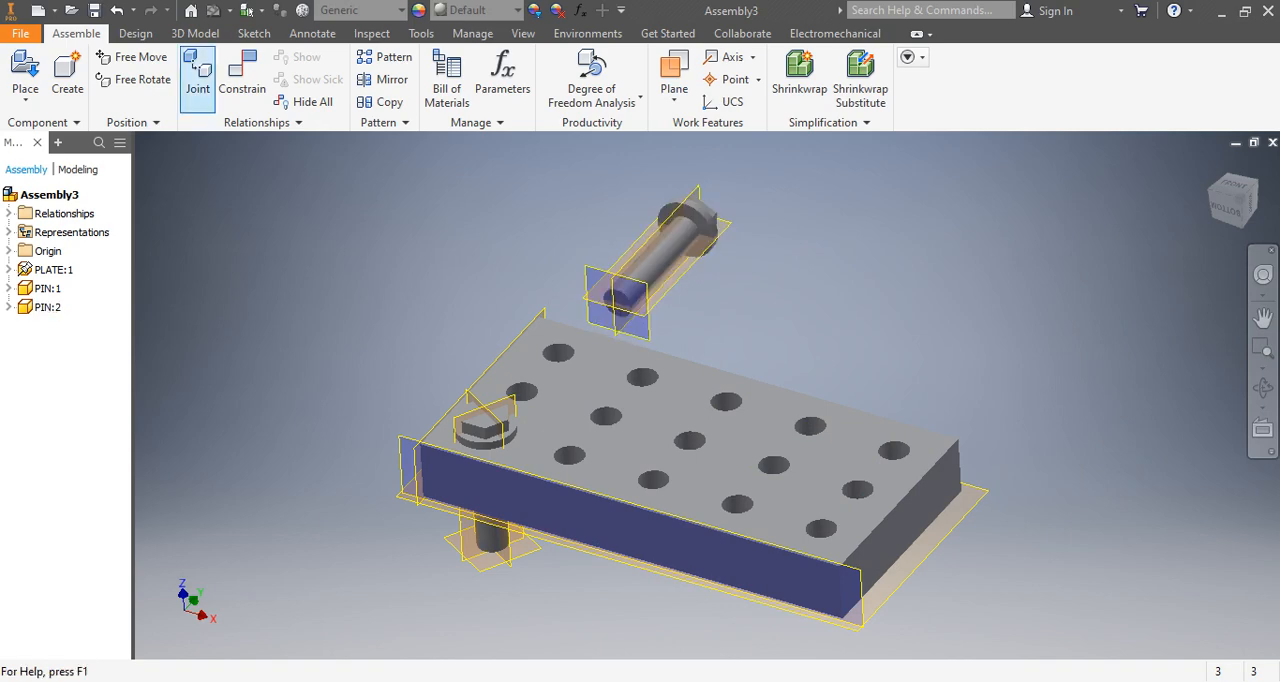
Apply an Insert constraint with 0 mm offset between the second pin's edge under the head and the third hole of the plate's front row.
click(242, 75)
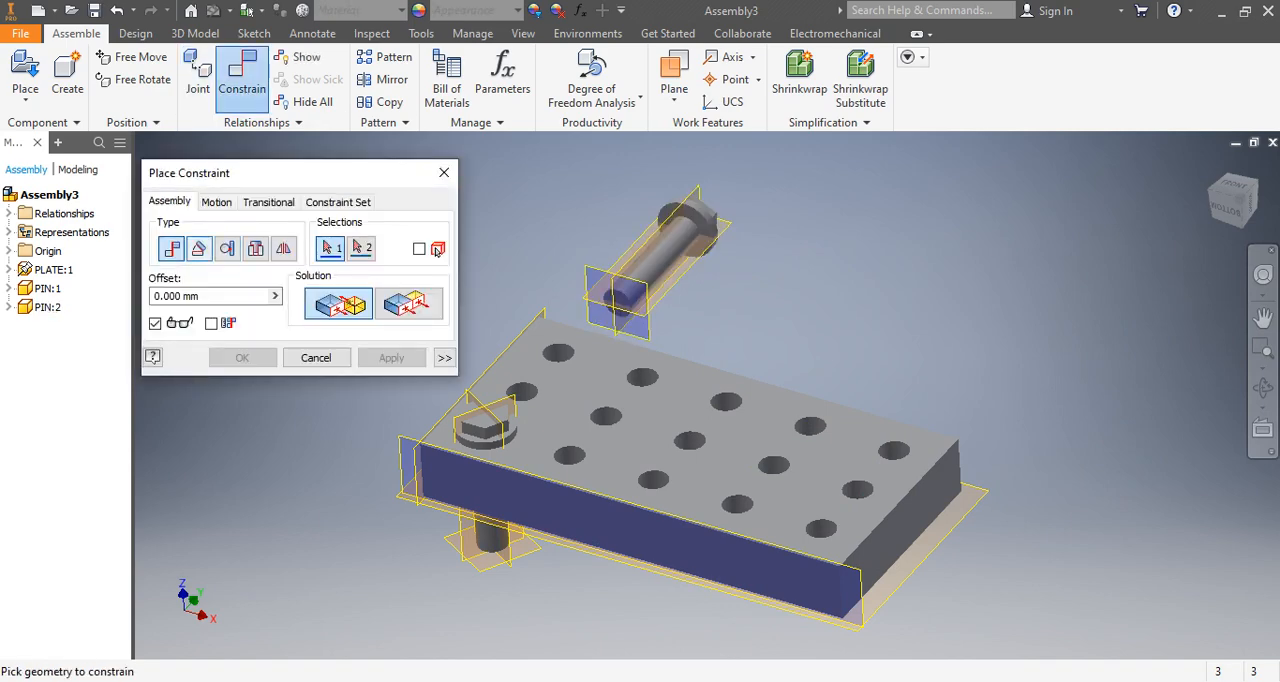
click(256, 249)
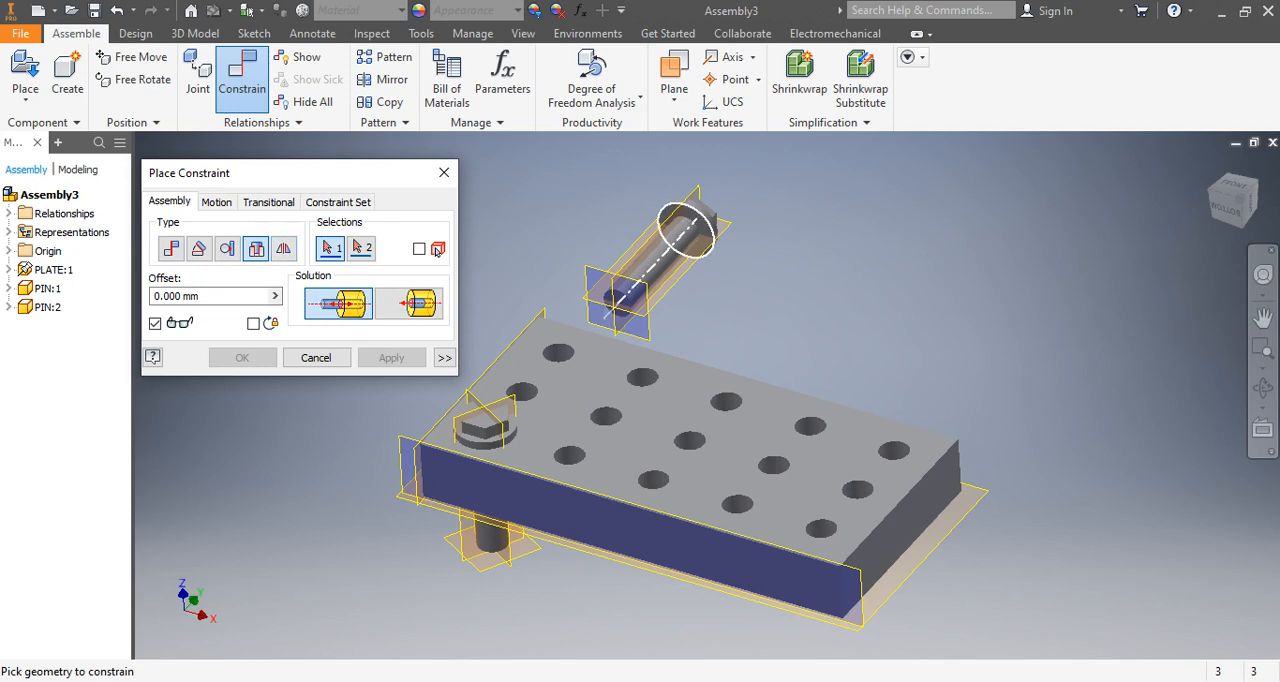
scroll(685, 228, up, 5)
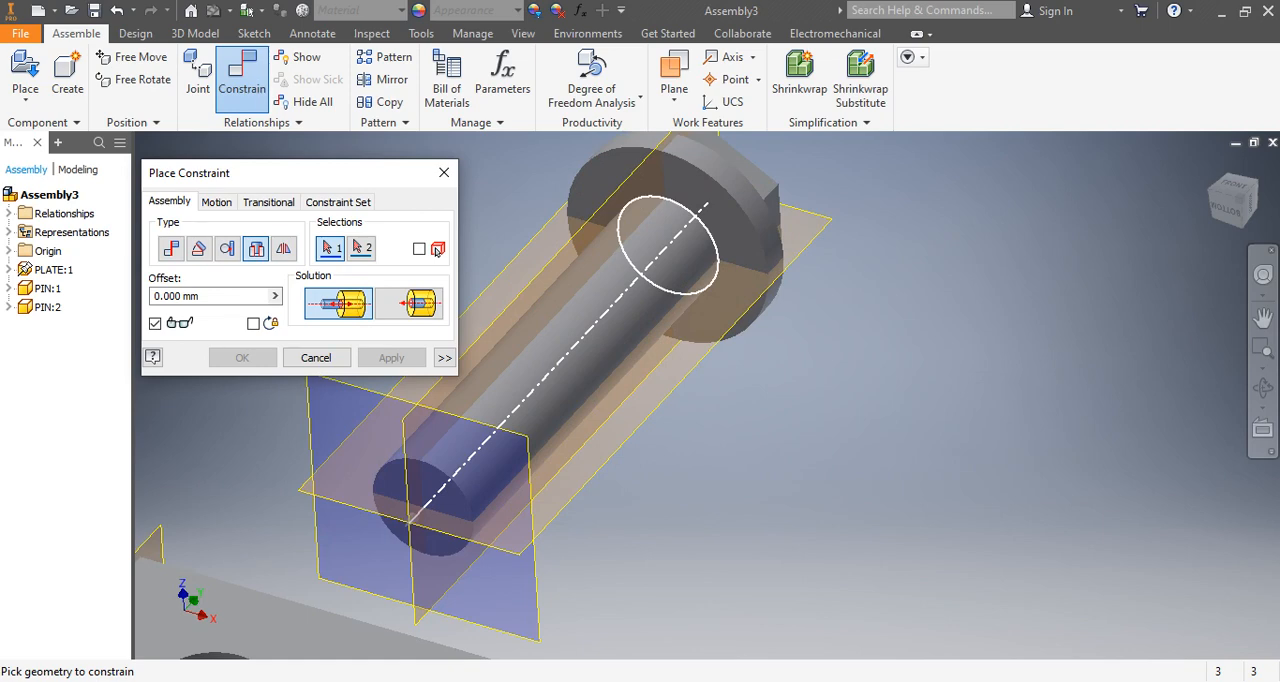
scroll(702, 228, down, 10)
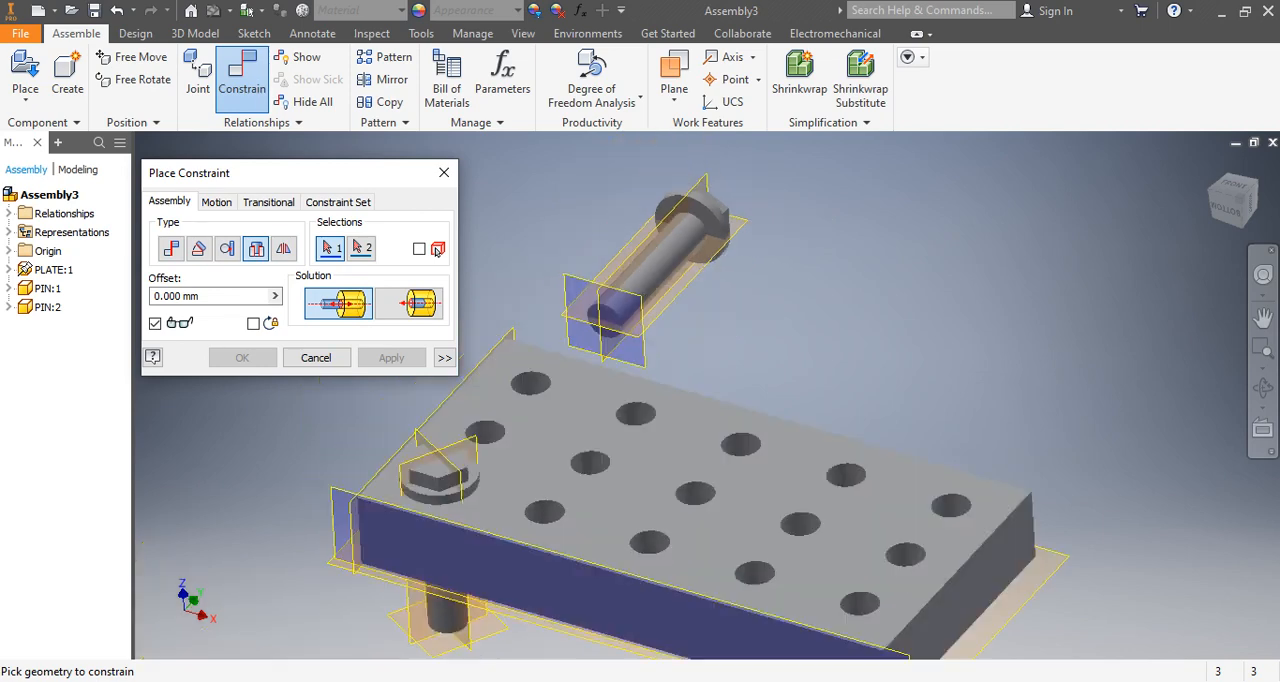
scroll(706, 232, up, 6)
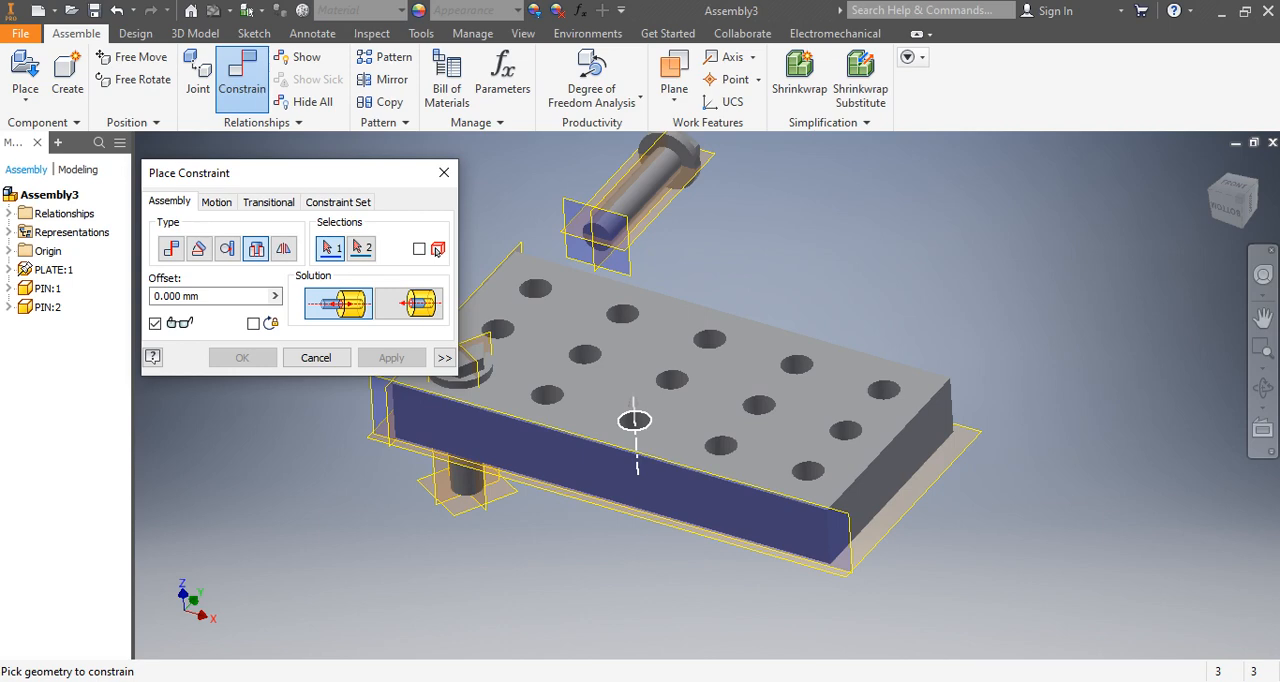
scroll(673, 390, up, 5)
scroll(692, 338, down, 6)
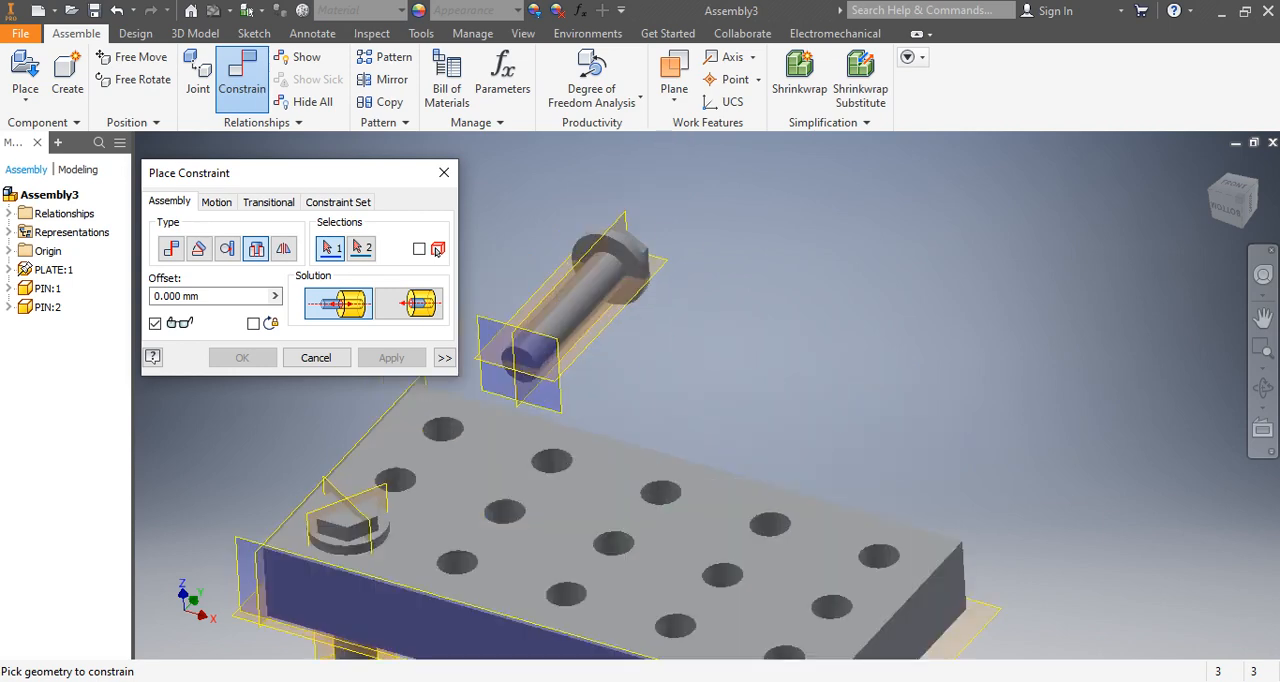
scroll(588, 262, down, 5)
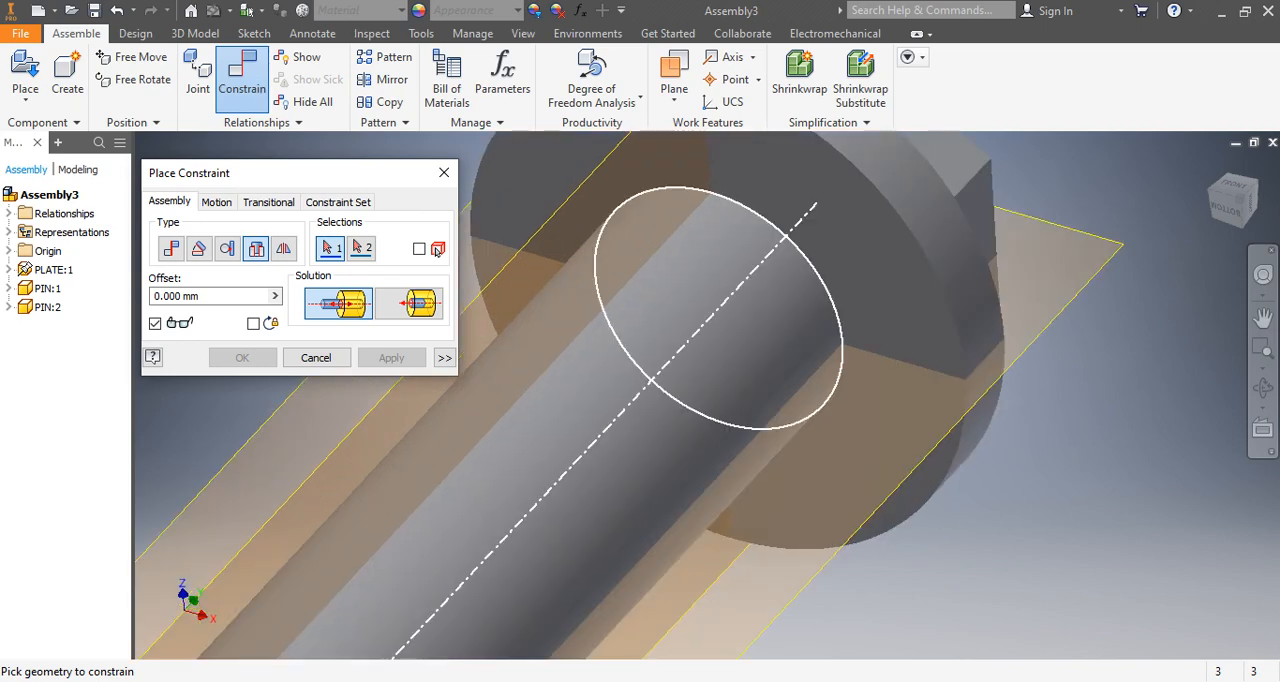
scroll(437, 251, up, 6)
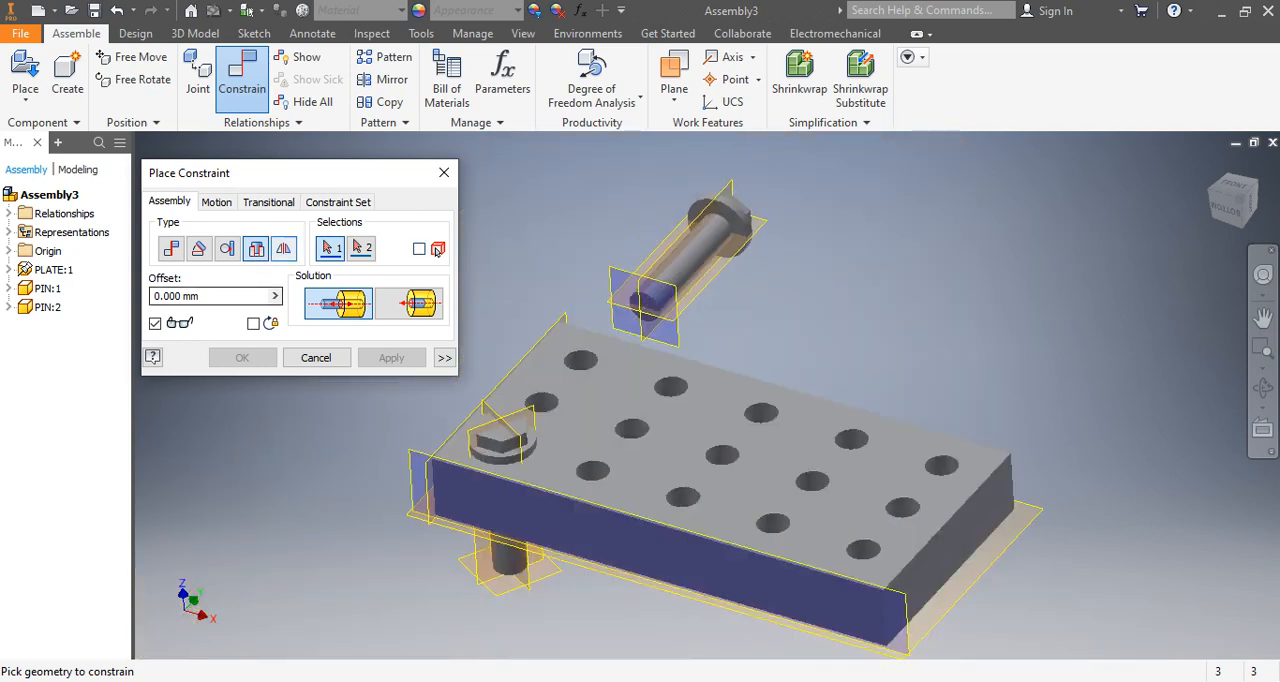
click(725, 226)
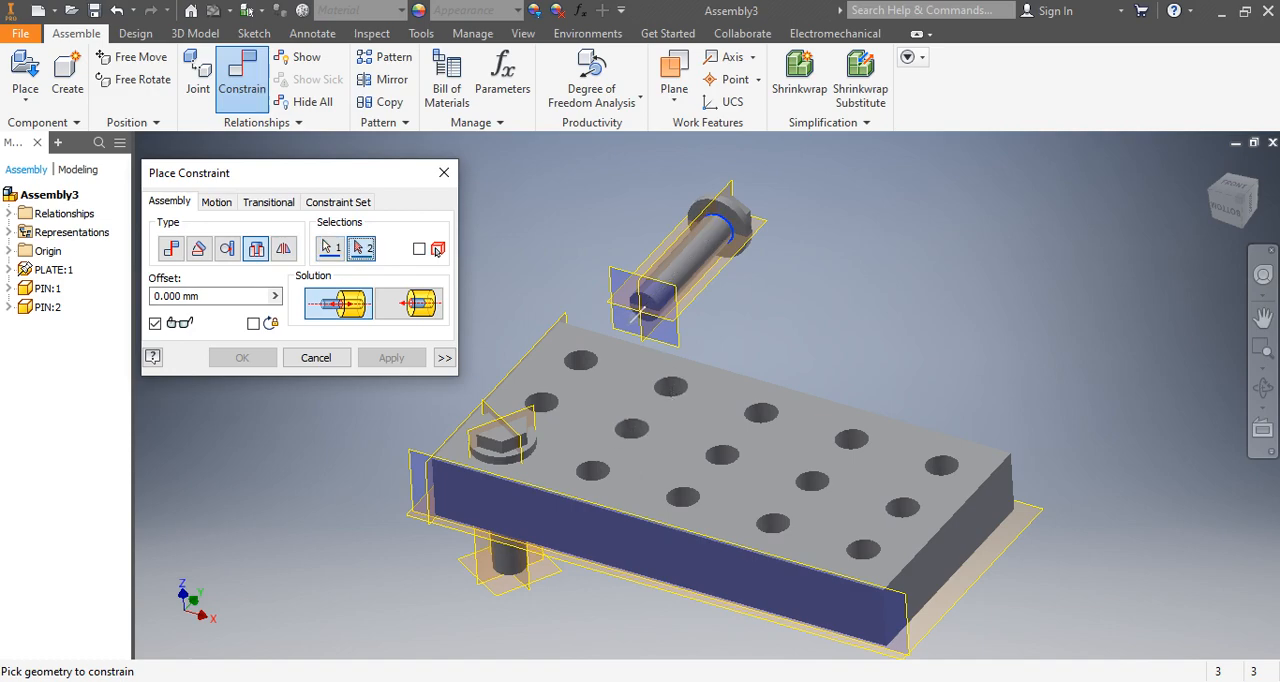
click(681, 500)
scroll(645, 535, down, 6)
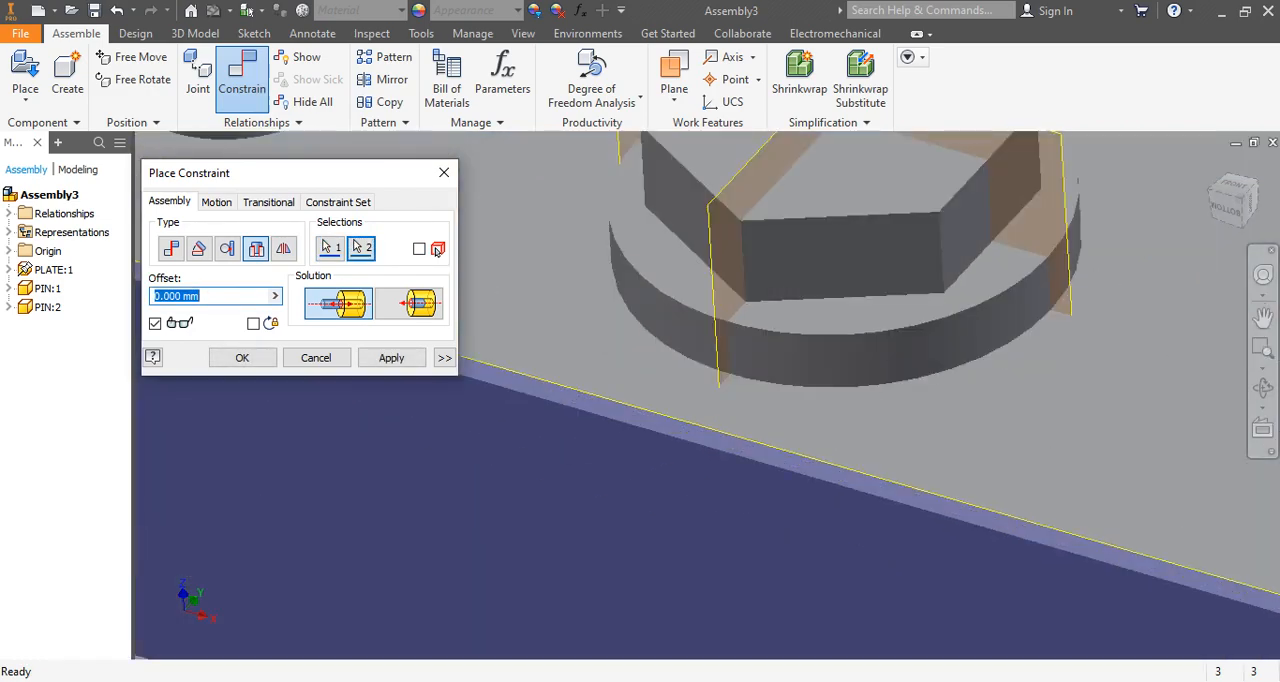
scroll(655, 480, up, 3)
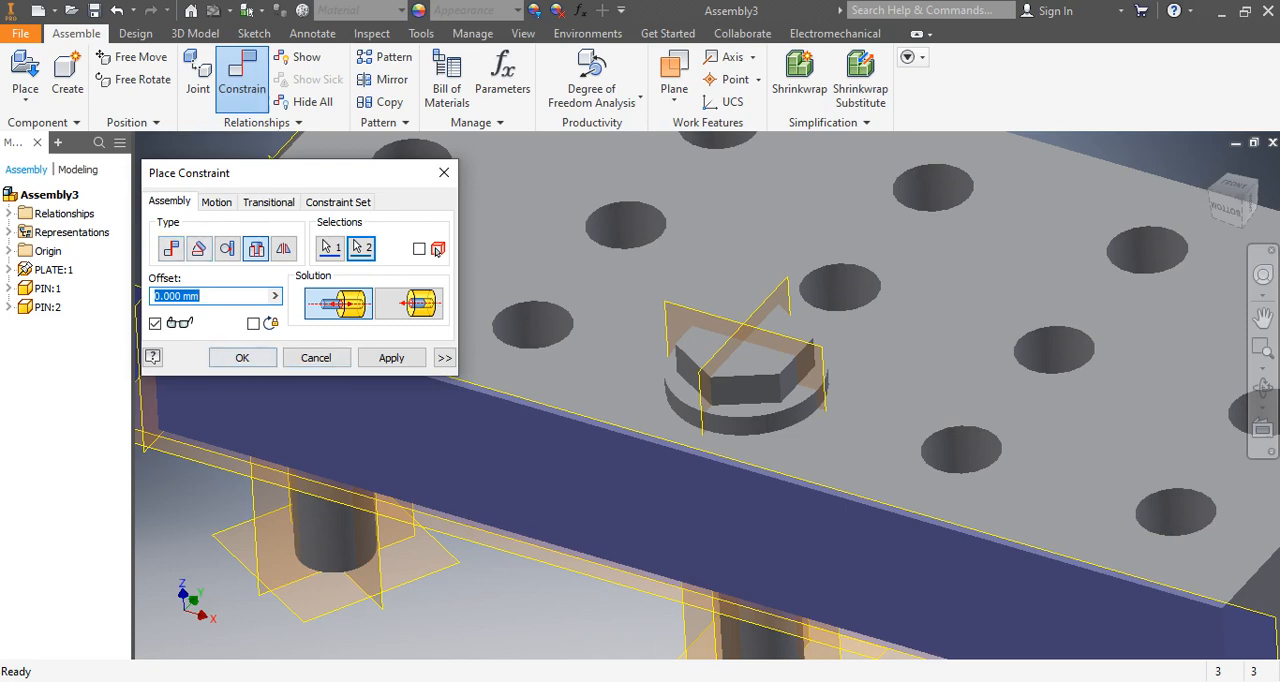
click(242, 357)
Run Degree of Freedom Analysis and animate the remaining freedom of the second pin.
scroll(725, 411, down, 5)
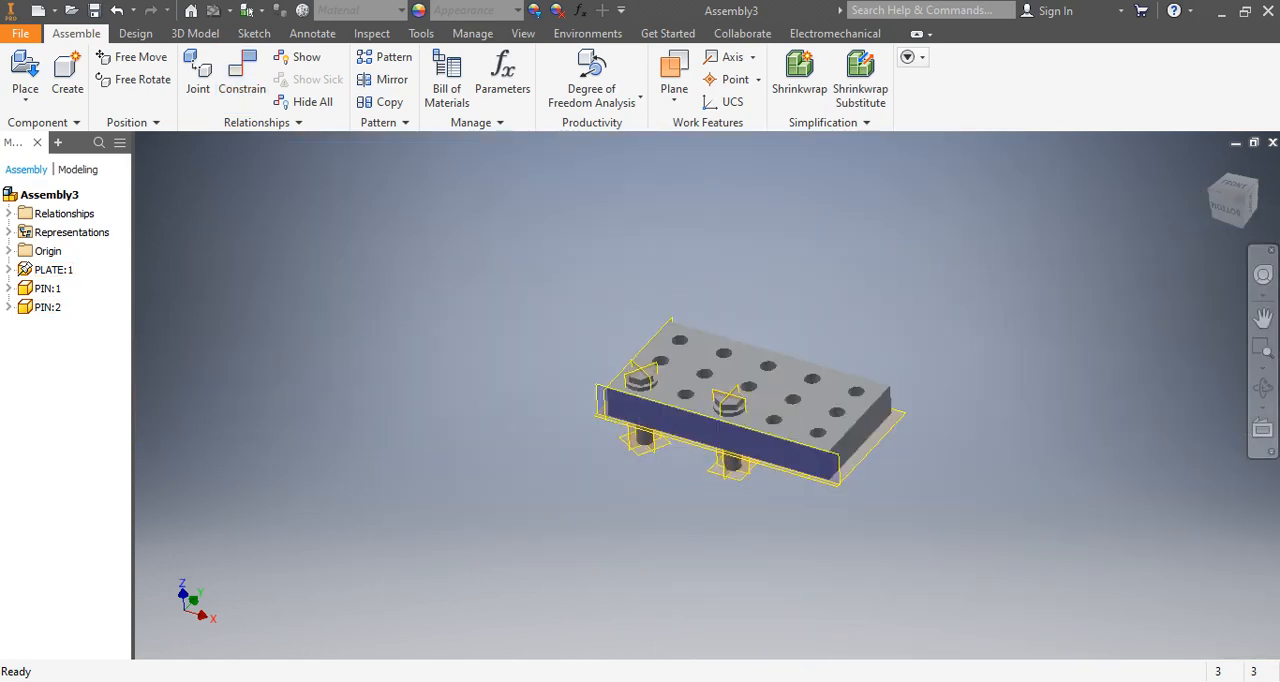
click(592, 100)
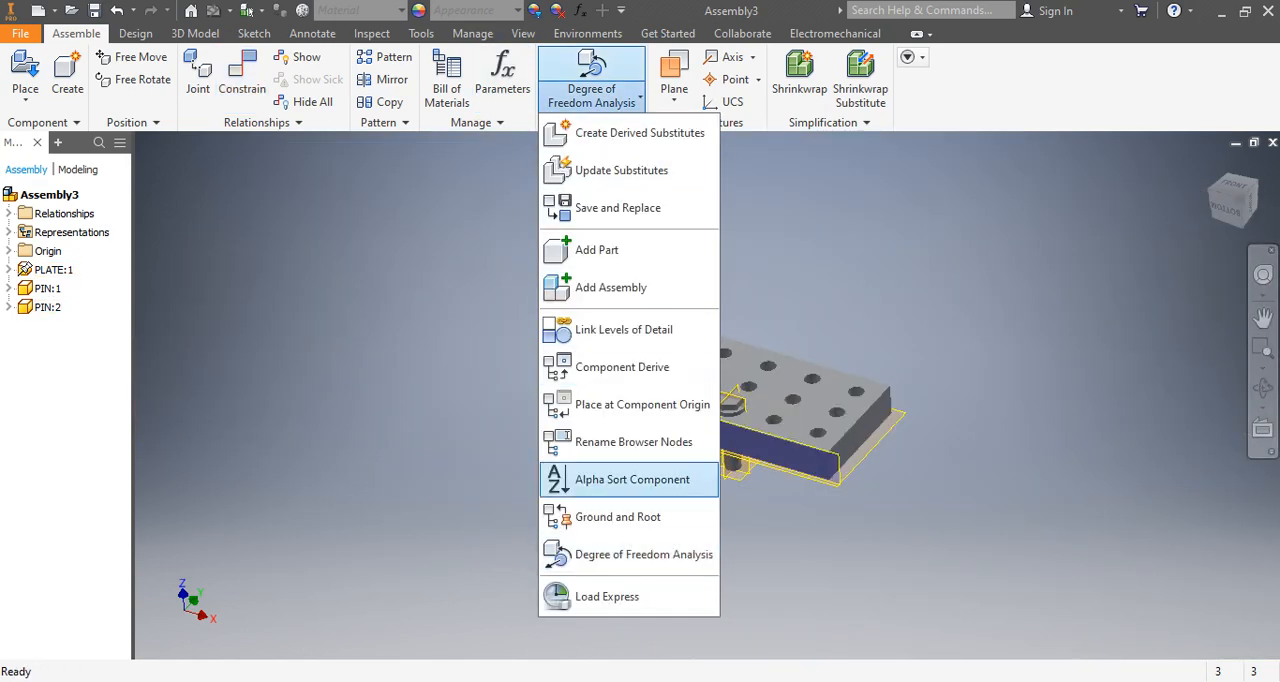
click(614, 554)
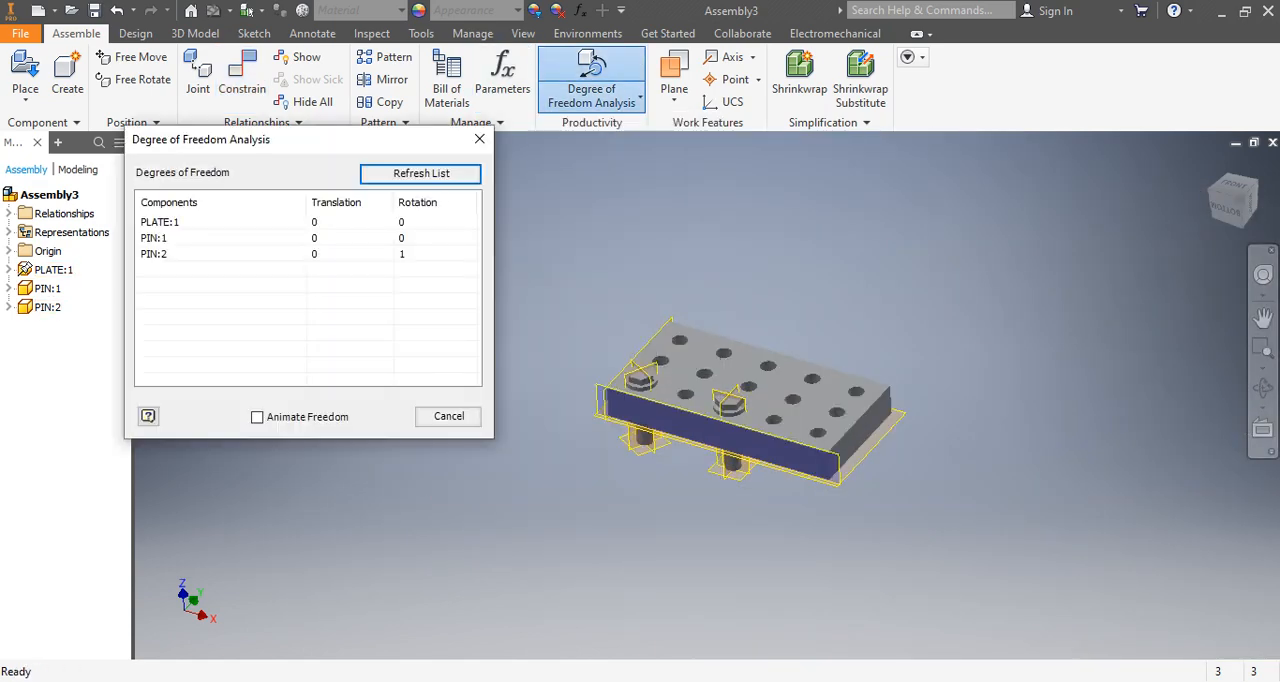
click(225, 254)
click(257, 417)
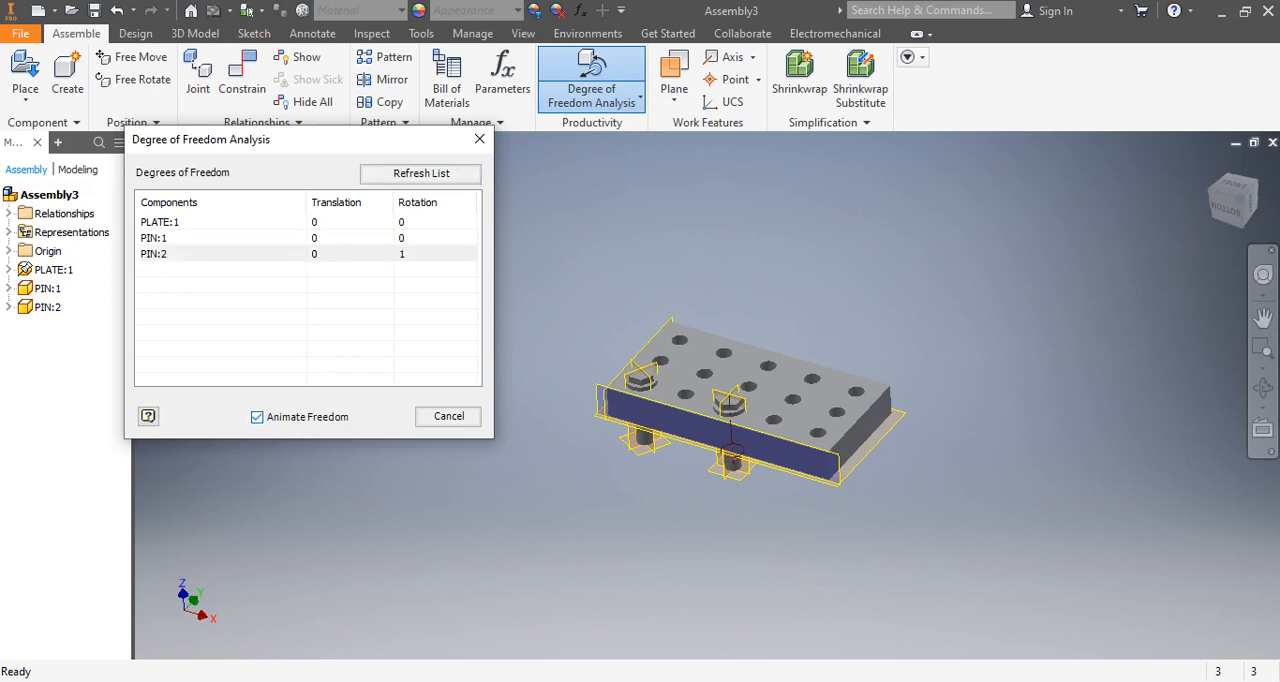
scroll(640, 414, up, 5)
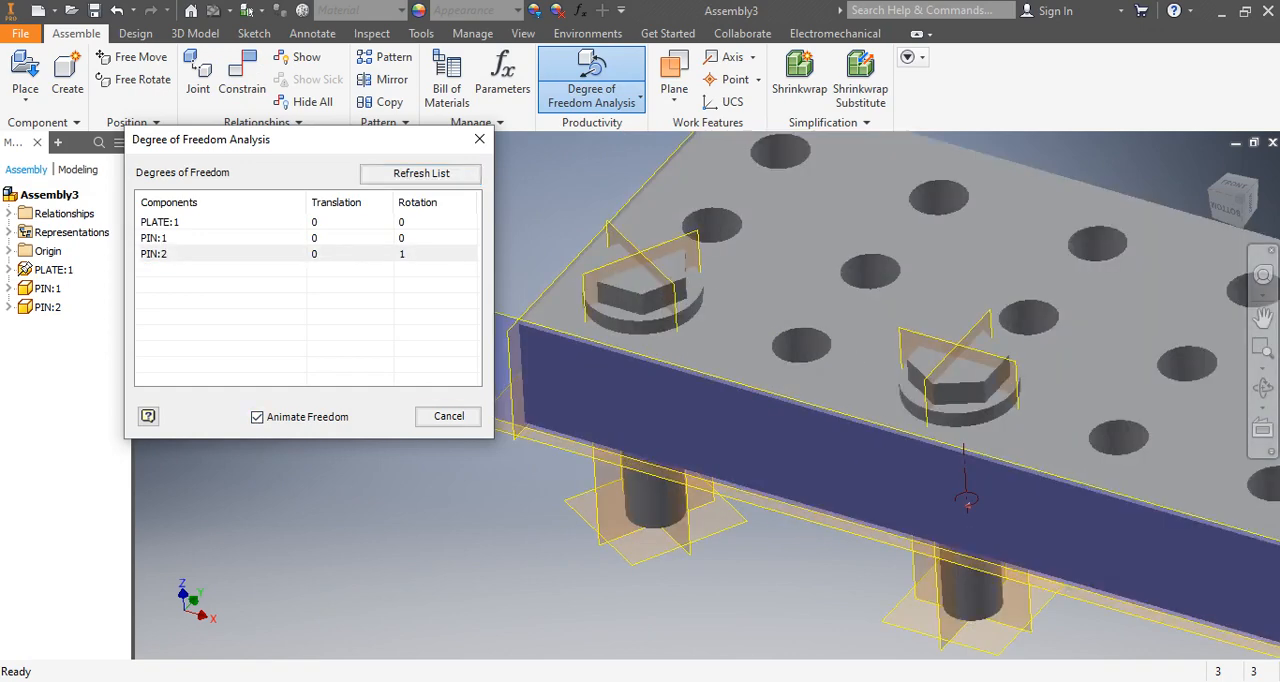
click(225, 254)
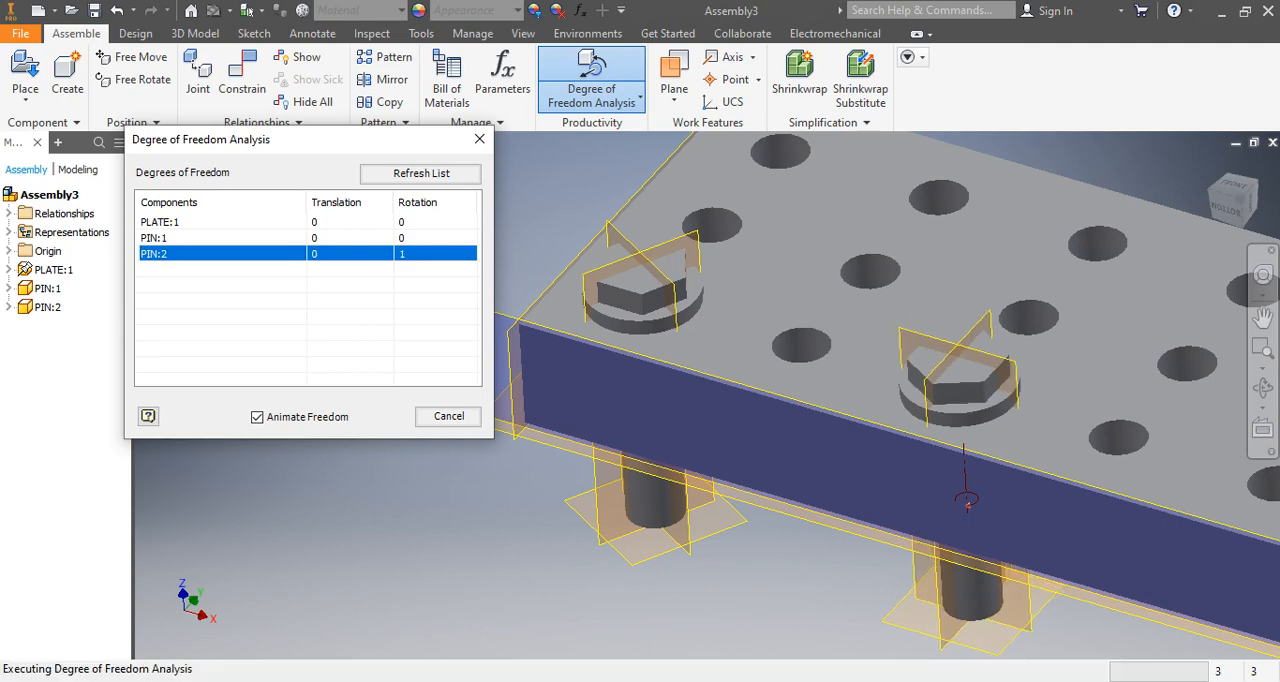
click(448, 416)
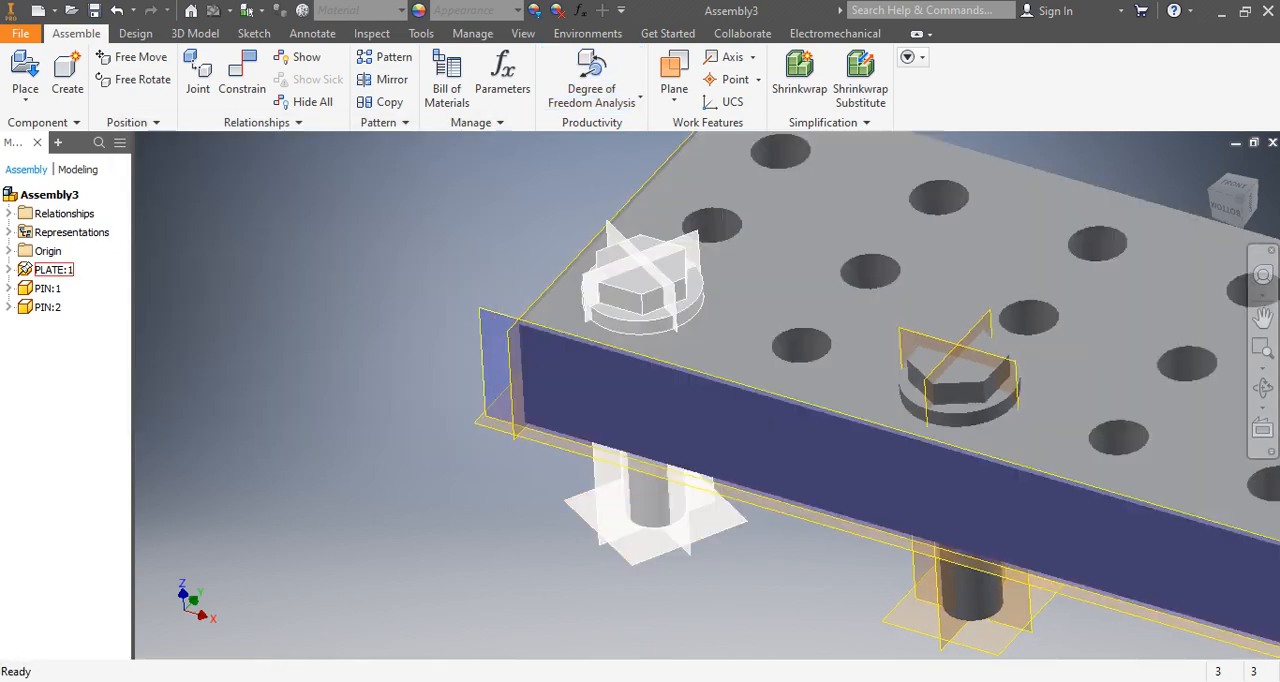
Apply a directed Angle constraint of 0° between the second pin's vertical work plane and the plate's front side plane.
scroll(584, 361, up, 5)
scroll(670, 358, down, 6)
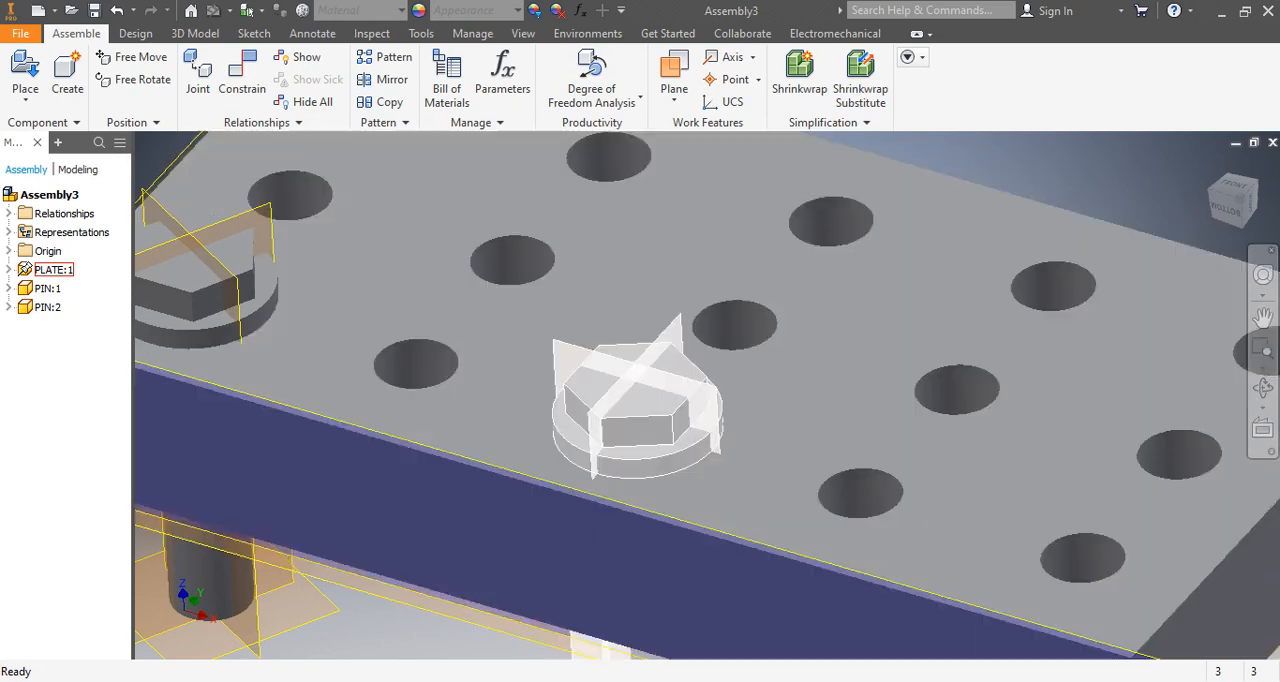
scroll(686, 443, up, 5)
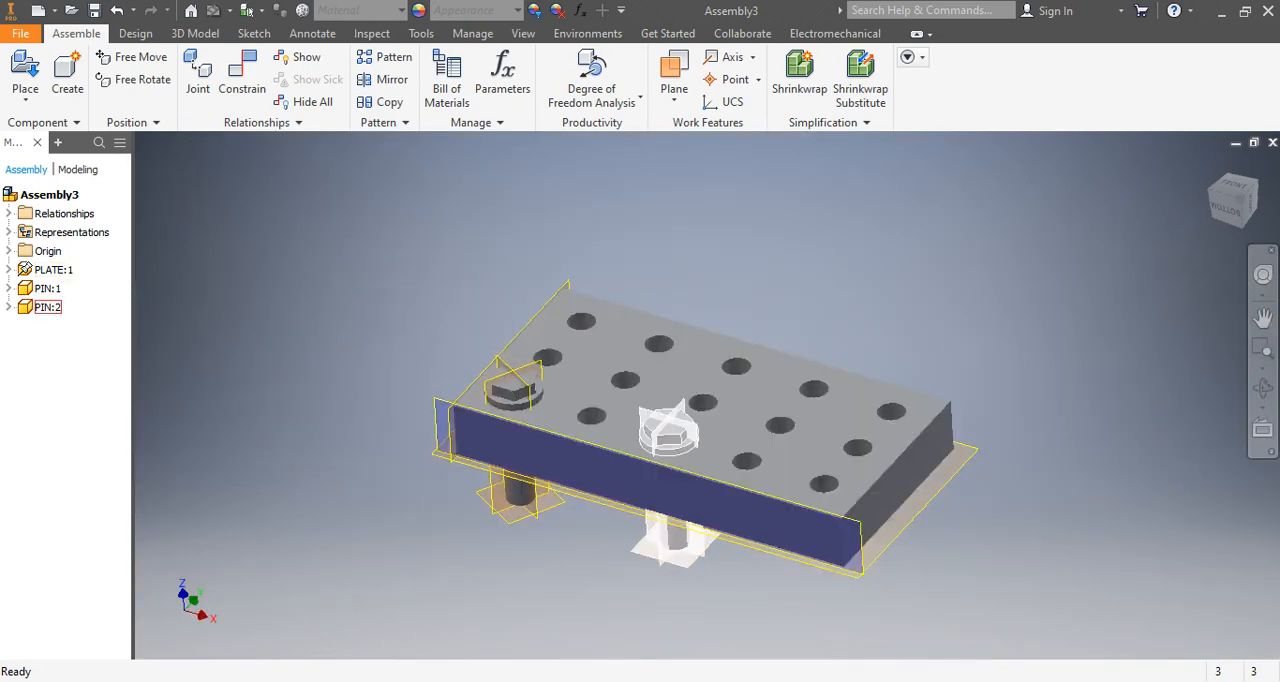
scroll(676, 456, down, 3)
scroll(590, 447, up, 5)
scroll(602, 446, down, 3)
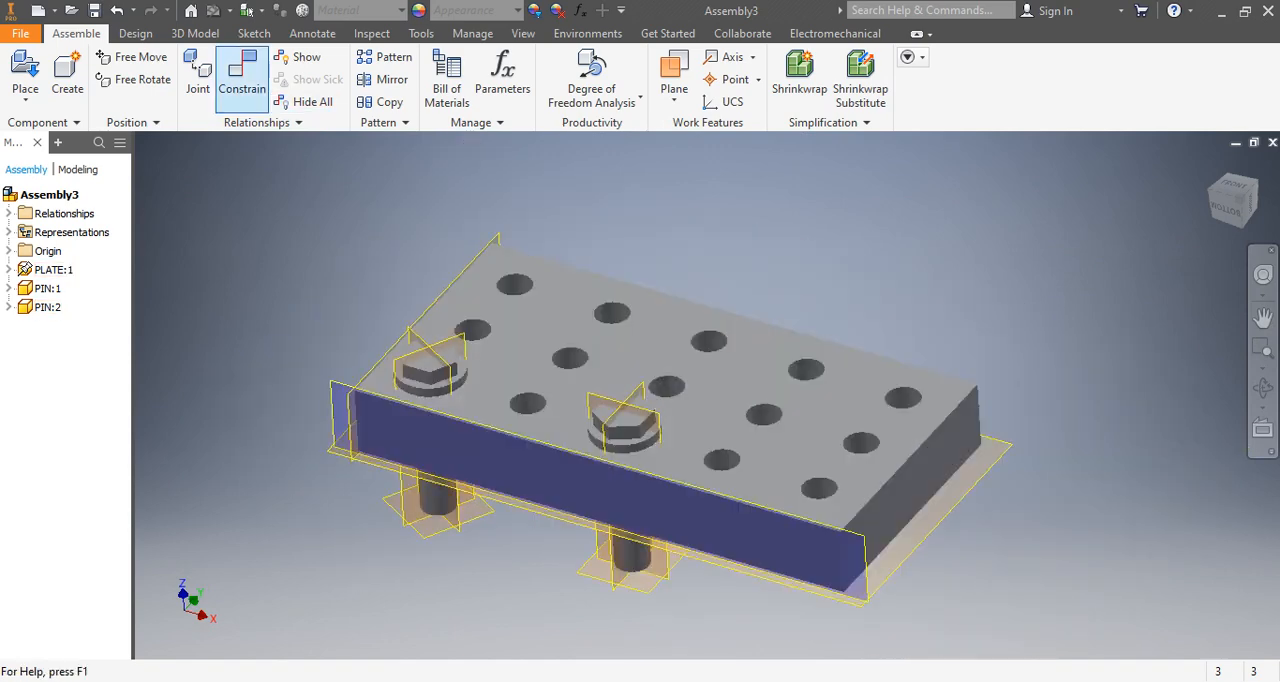
click(242, 75)
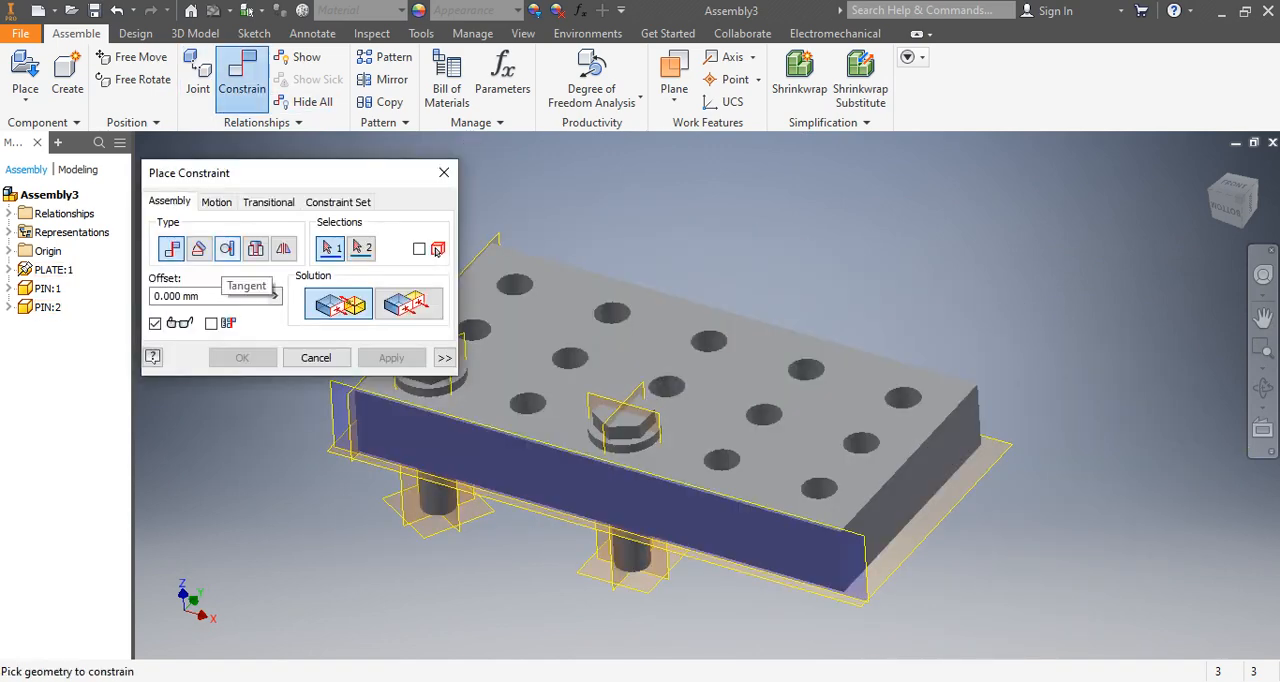
click(199, 248)
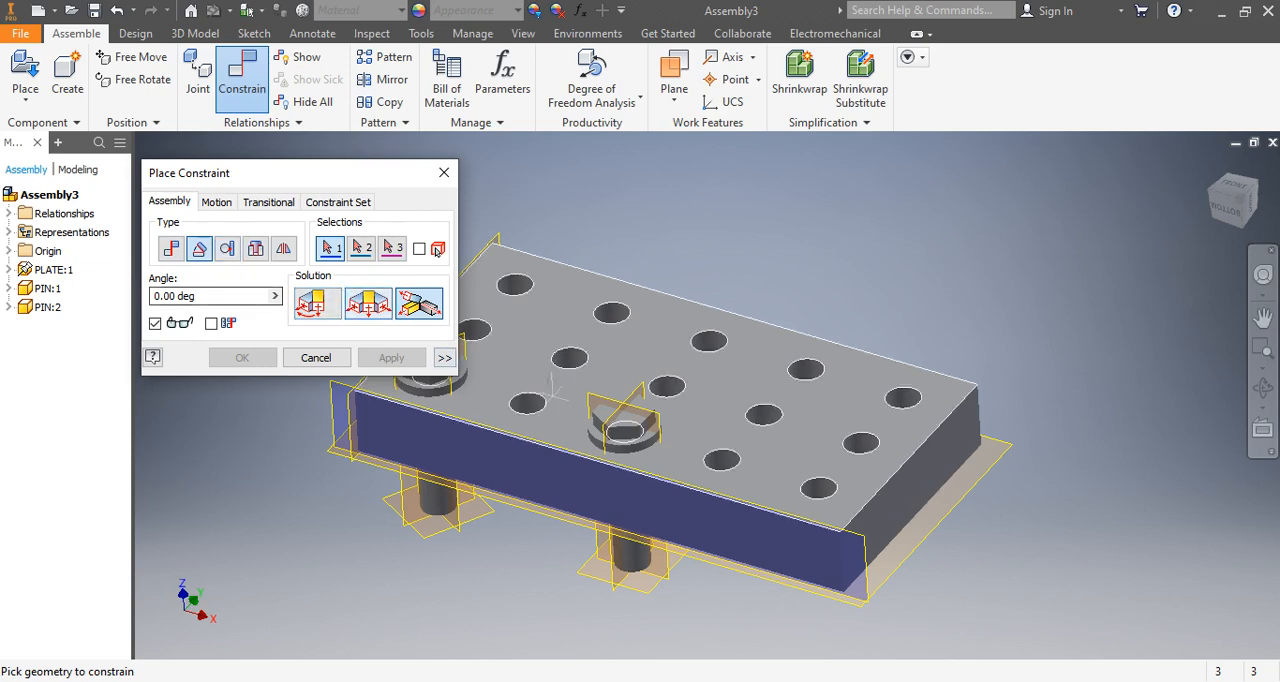
click(658, 424)
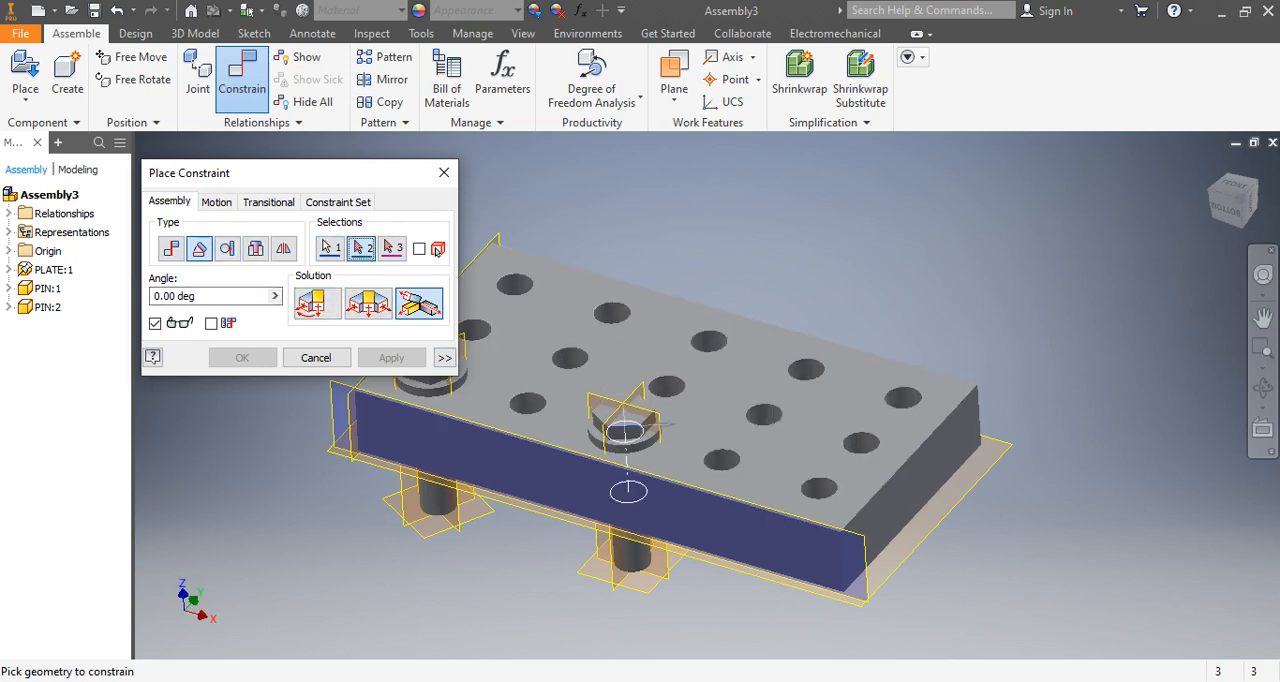
click(607, 487)
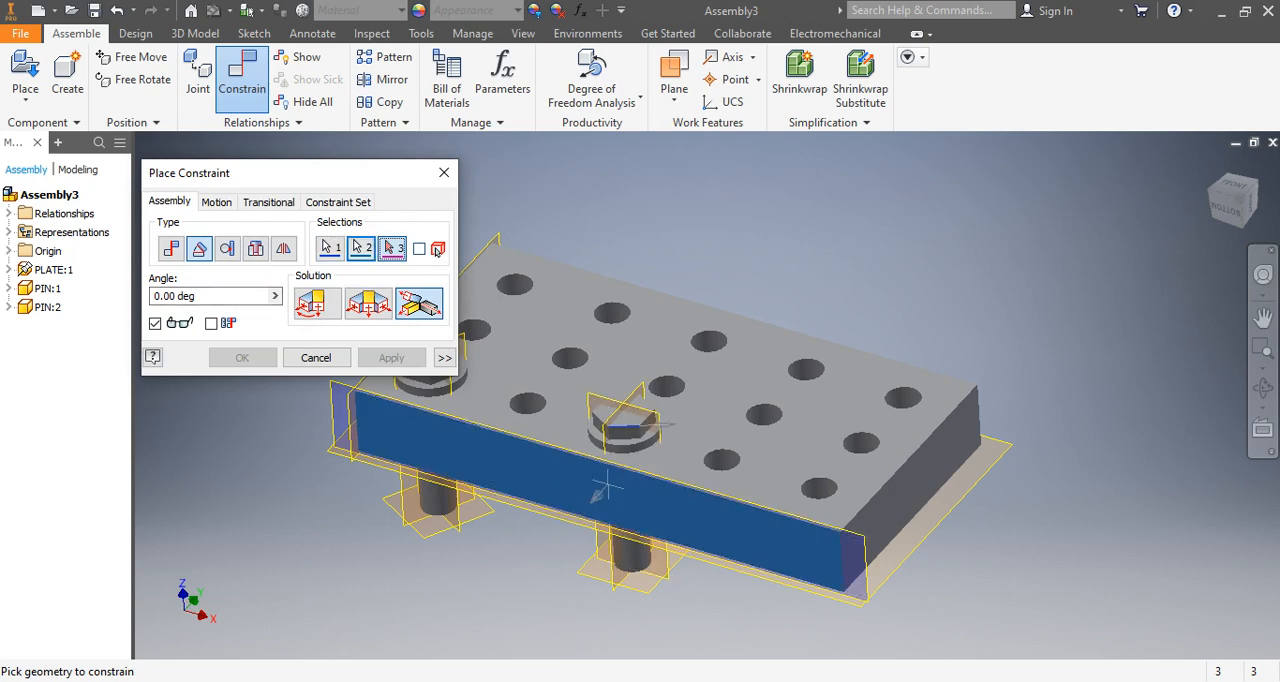
scroll(527, 497, down, 3)
click(318, 304)
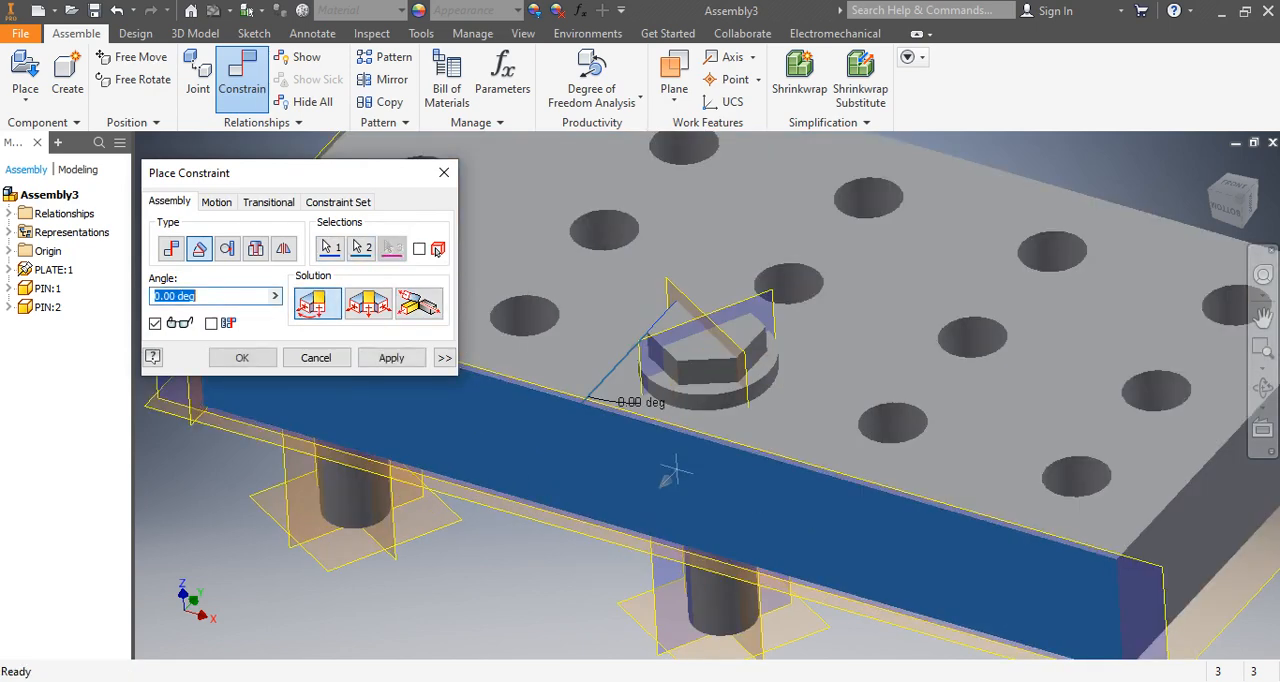
scroll(550, 492, up, 5)
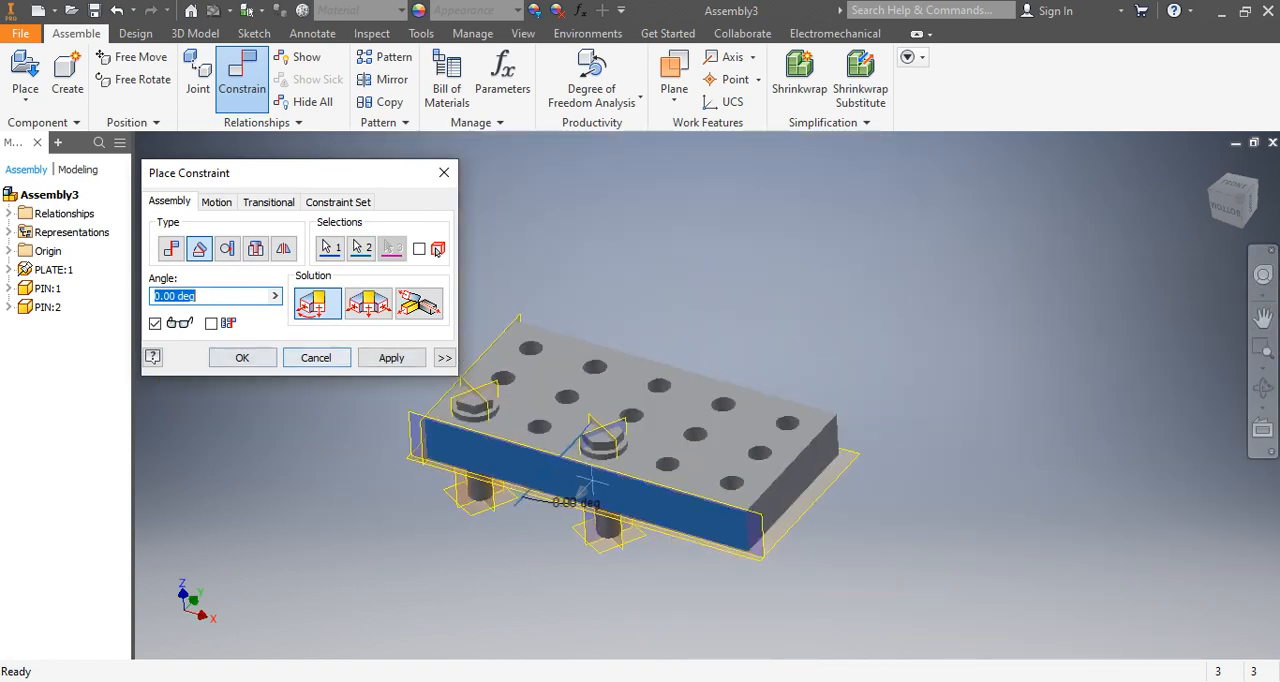
scroll(565, 488, down, 3)
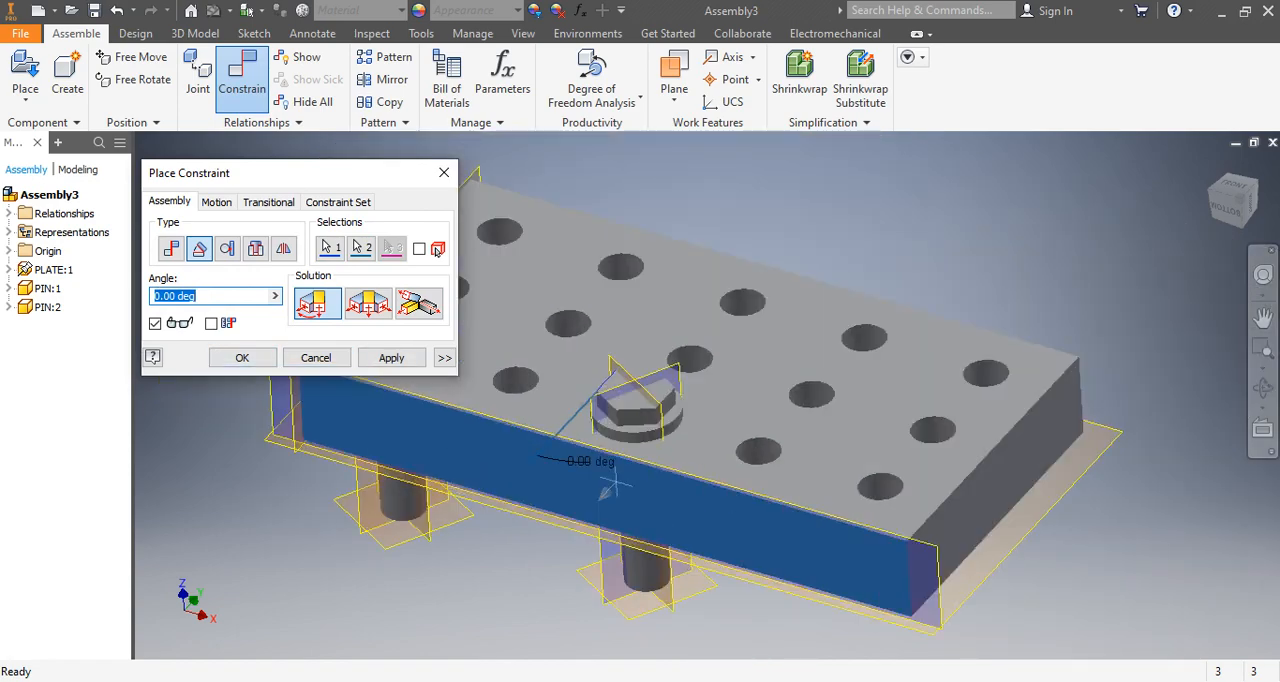
mouse_move(605, 488)
middle_down()
mouse_move(615, 536)
mouse_move(608, 485)
middle_up()
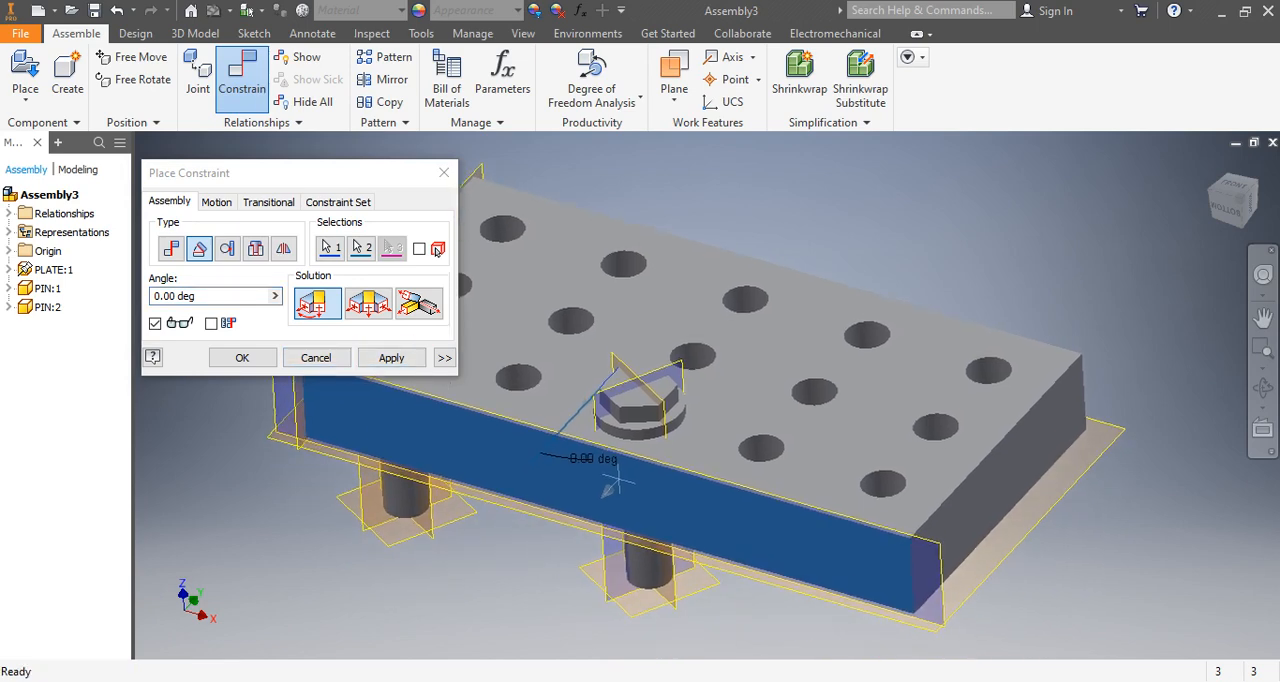
click(242, 358)
scroll(592, 493, down, 3)
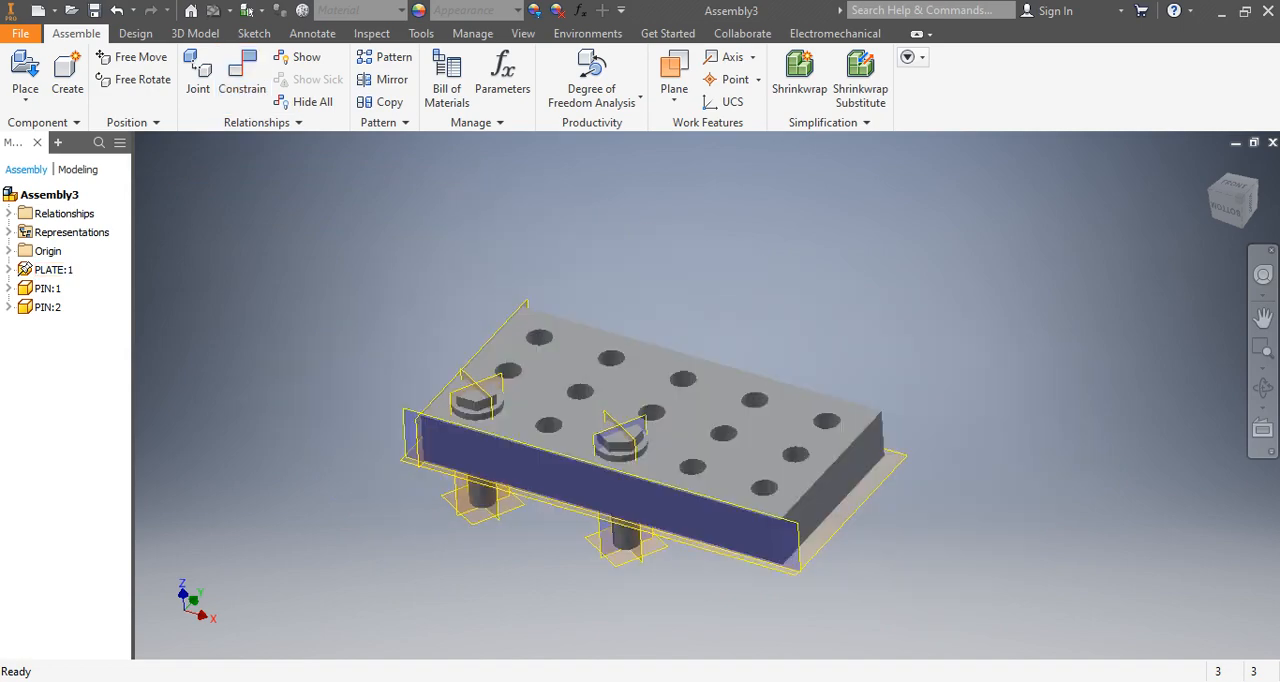
scroll(592, 492, up, 5)
scroll(594, 470, down, 4)
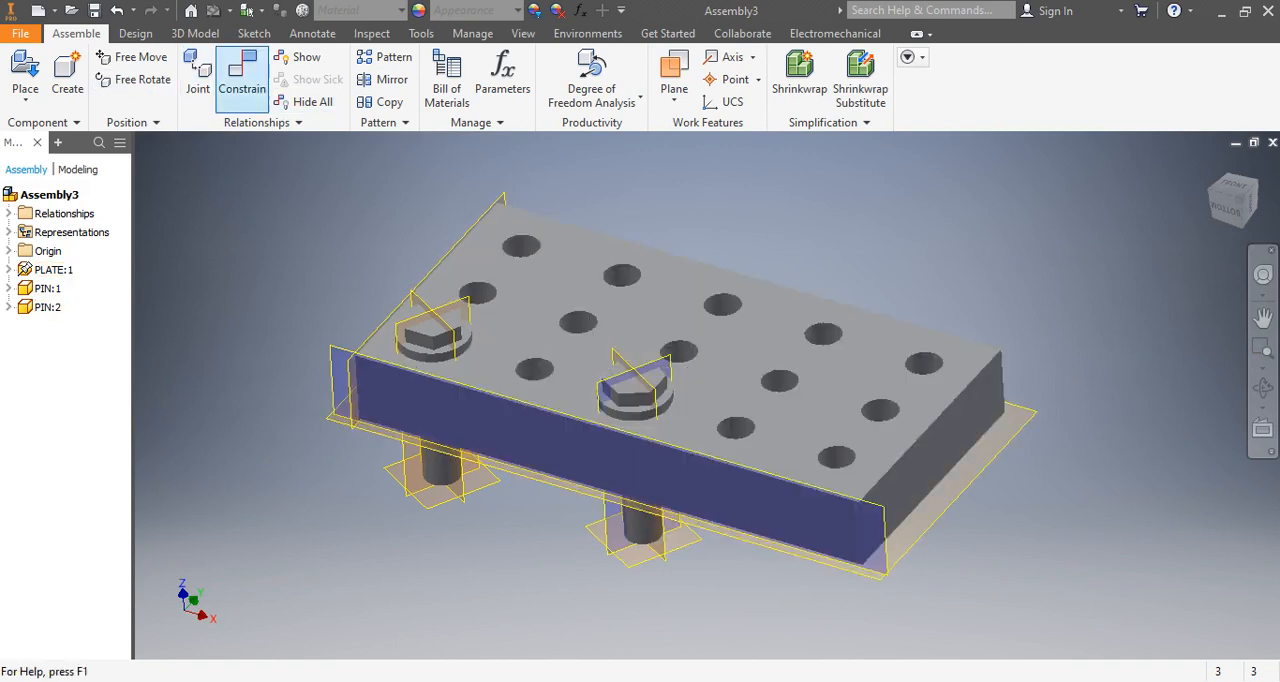
click(242, 72)
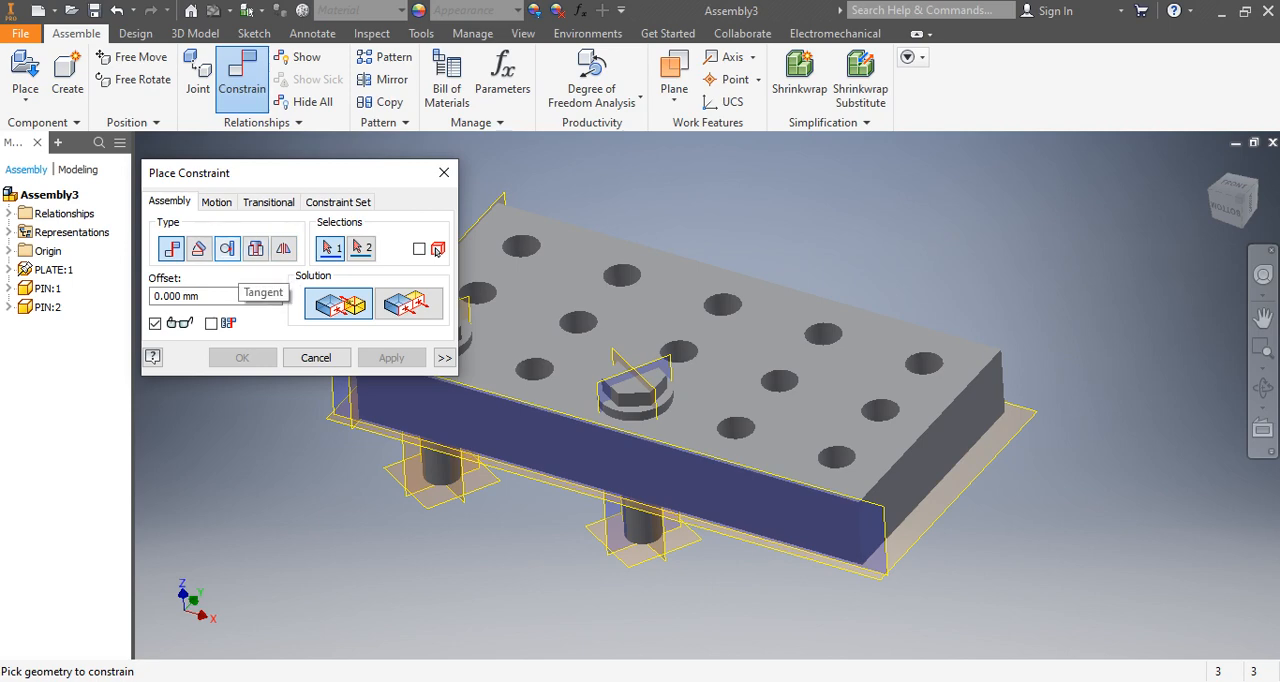
click(444, 172)
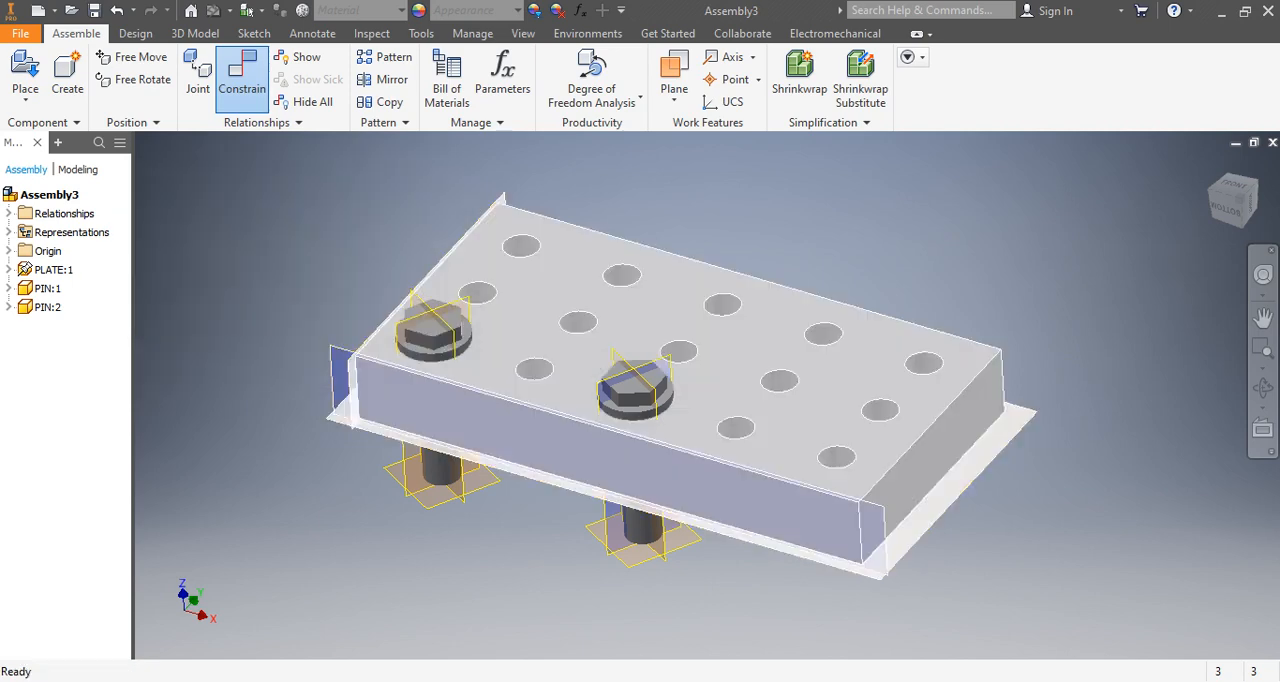
Delete the second pin, PIN:2, from the assembly.
click(47, 307)
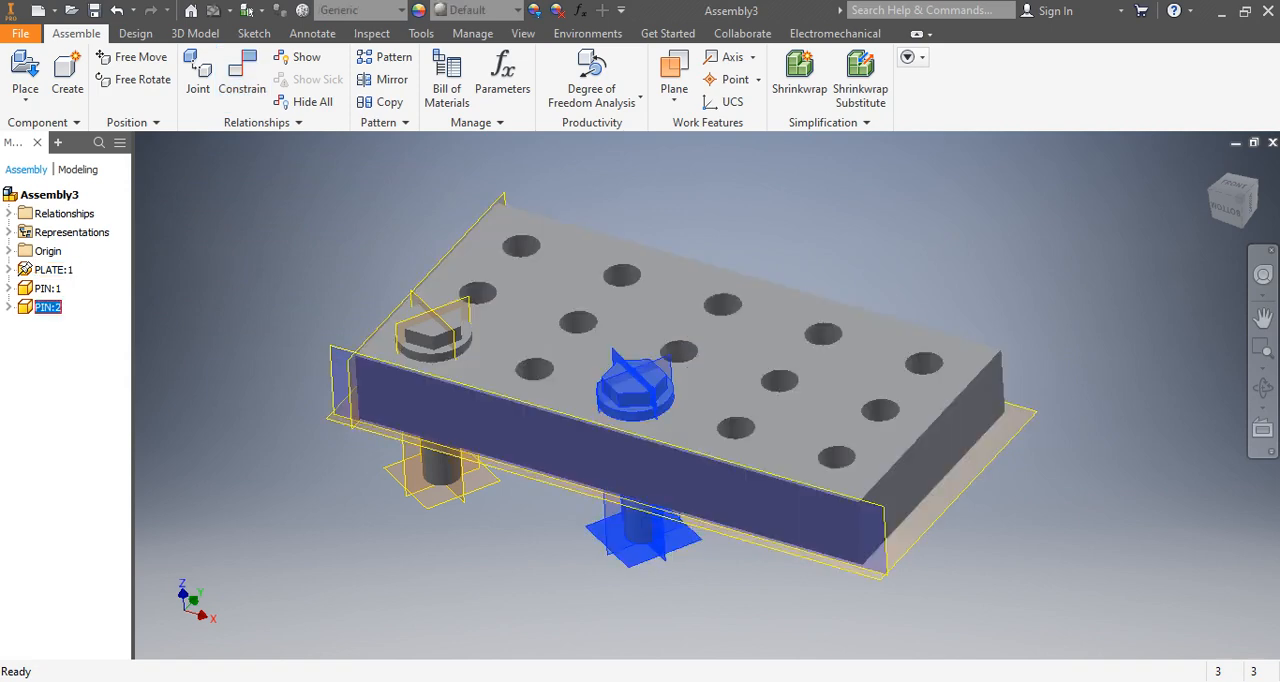
right_click(47, 307)
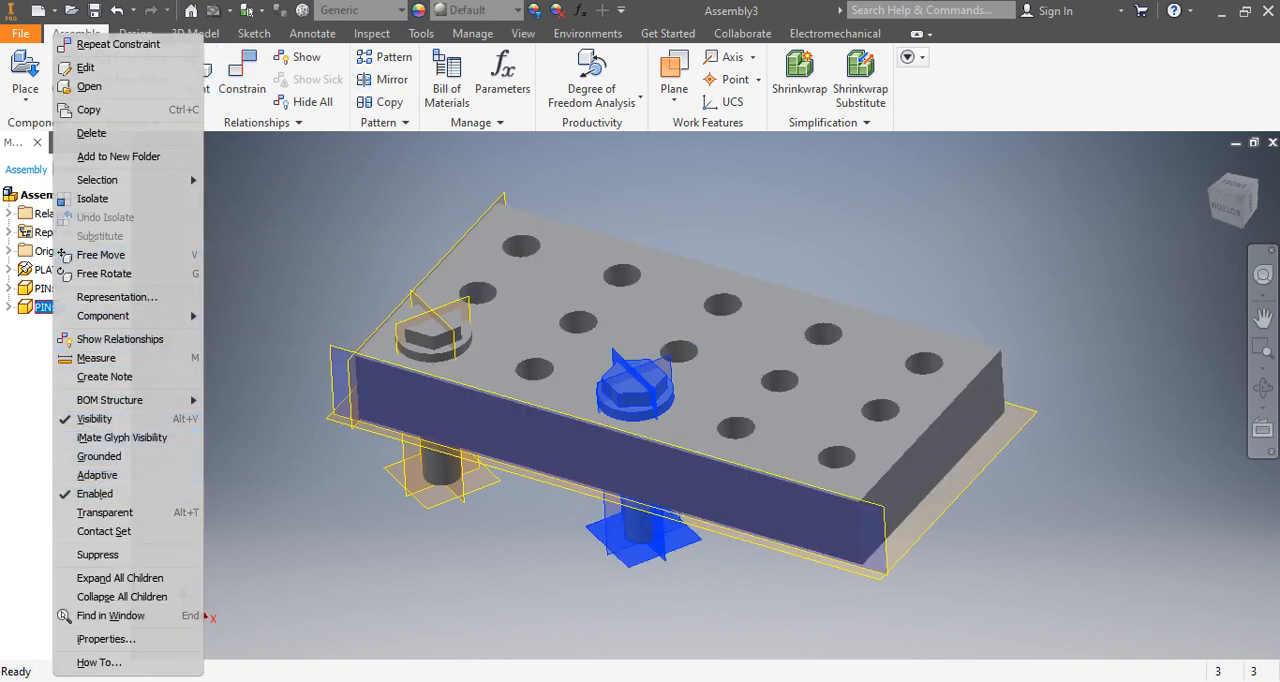
click(91, 133)
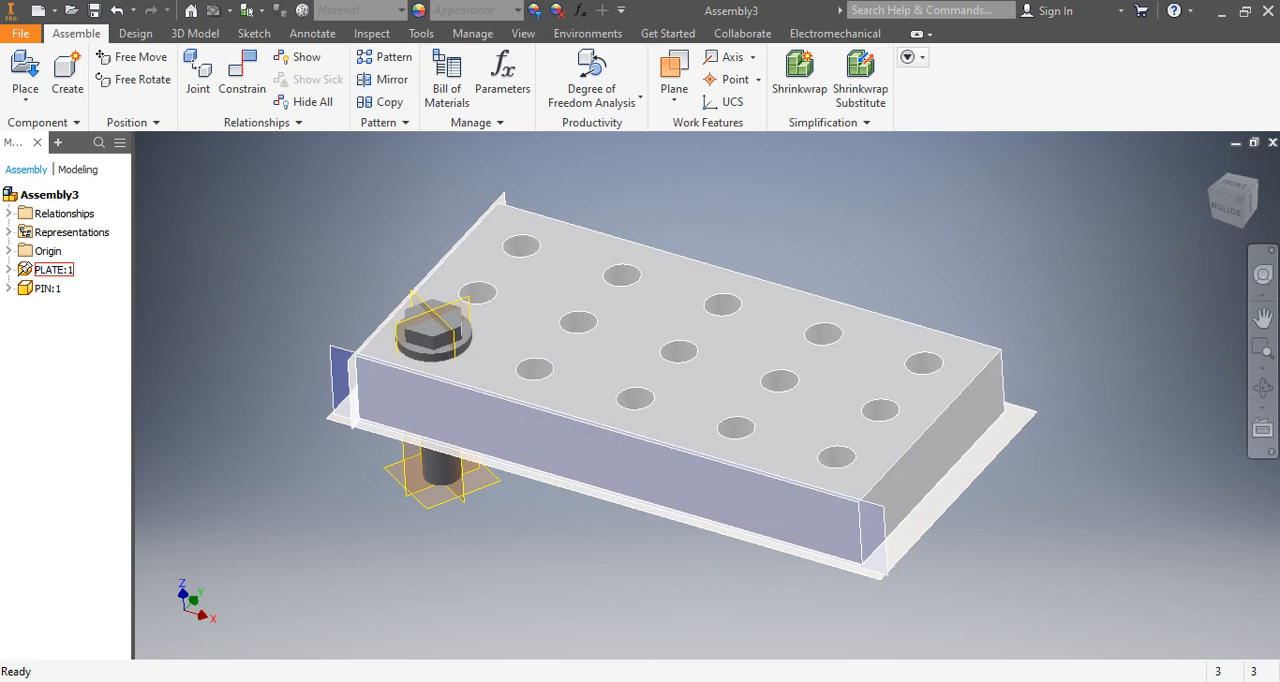
Start a rectangular component pattern and select the remaining pin, PIN:1, as the component to pattern.
scroll(694, 277, down, 5)
scroll(694, 277, up, 6)
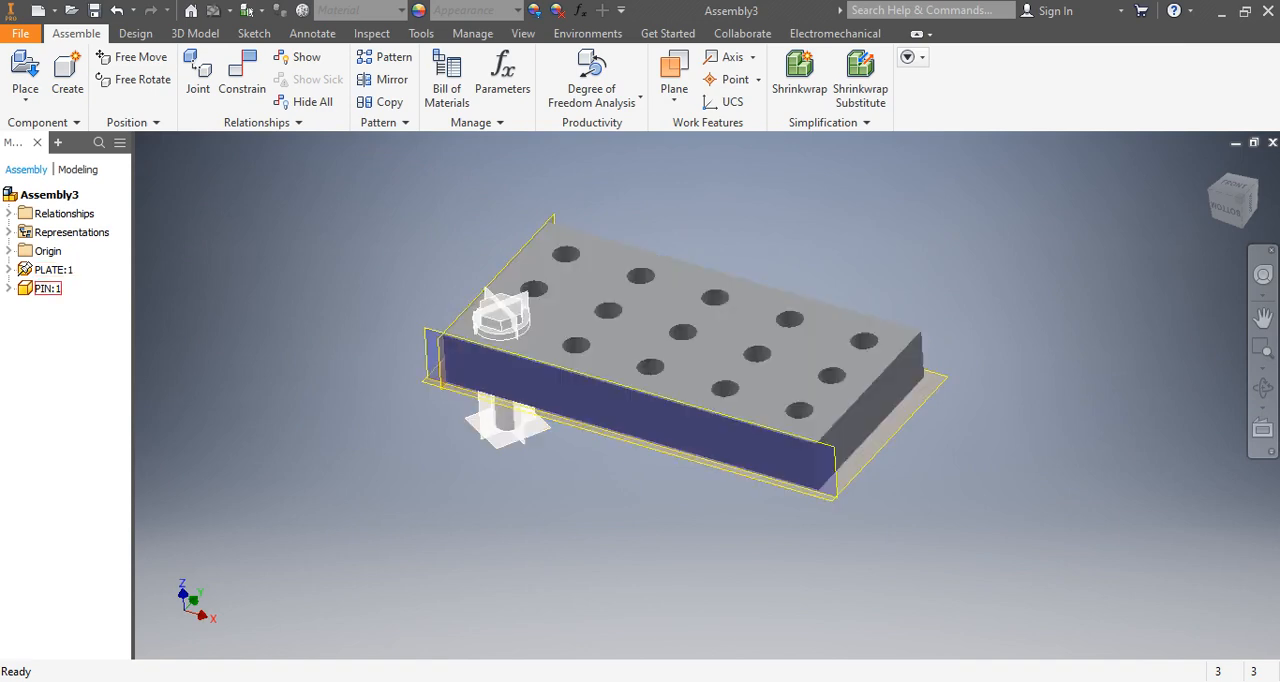
click(492, 338)
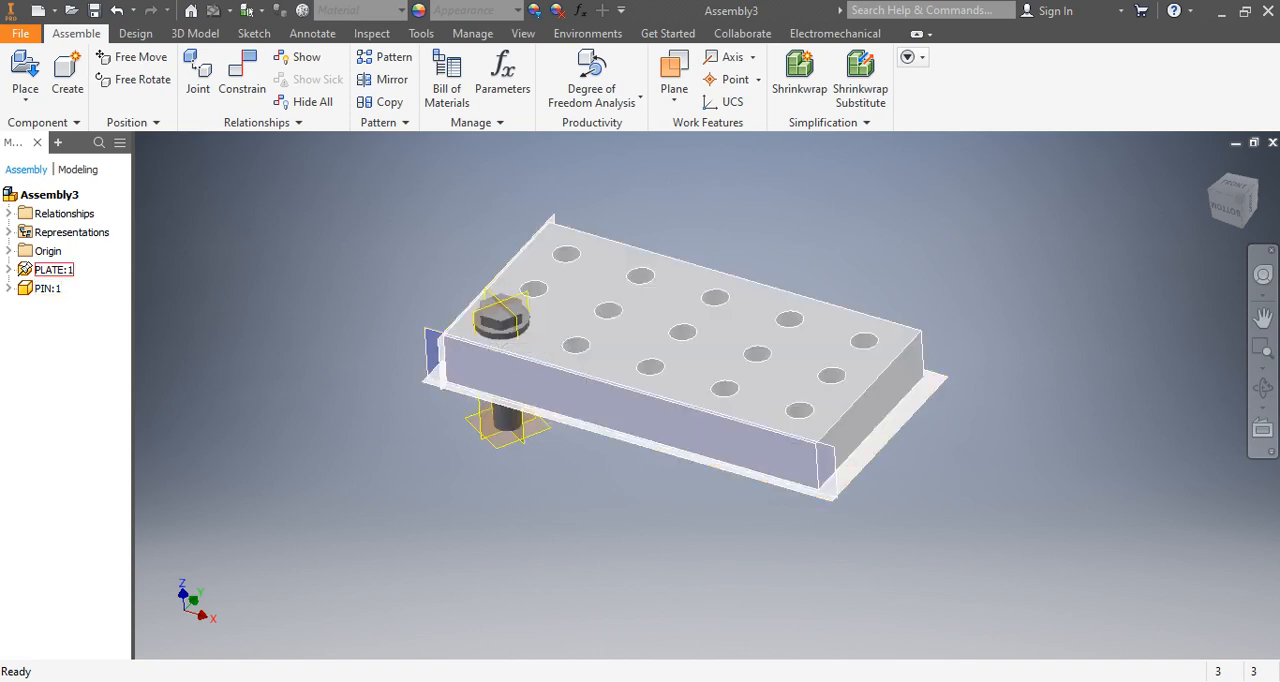
scroll(690, 317, up, 8)
scroll(690, 317, down, 12)
scroll(662, 373, up, 4)
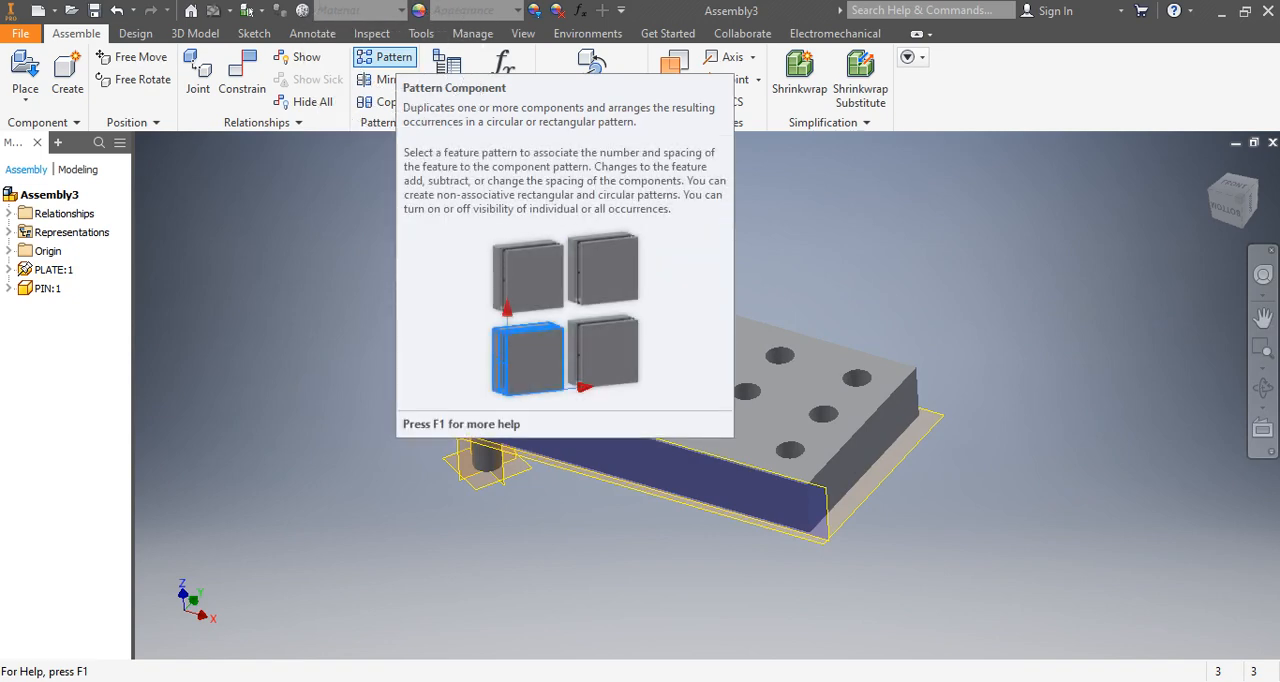
click(386, 57)
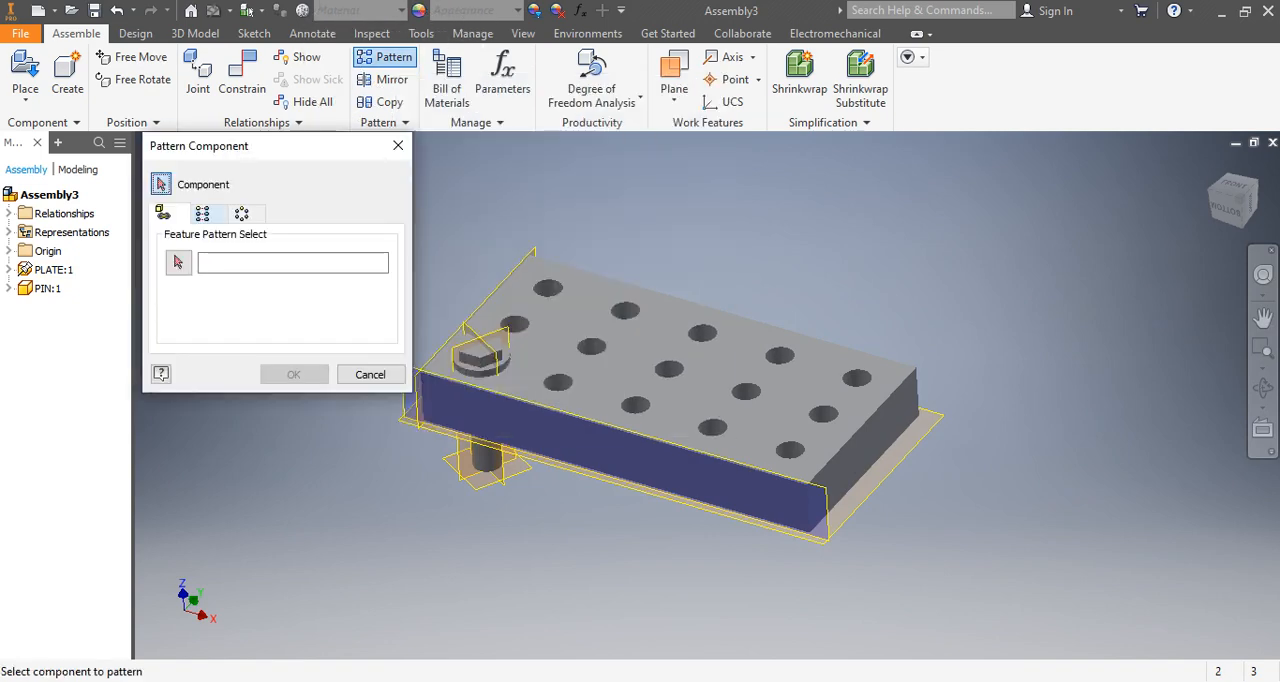
scroll(728, 452, up, 4)
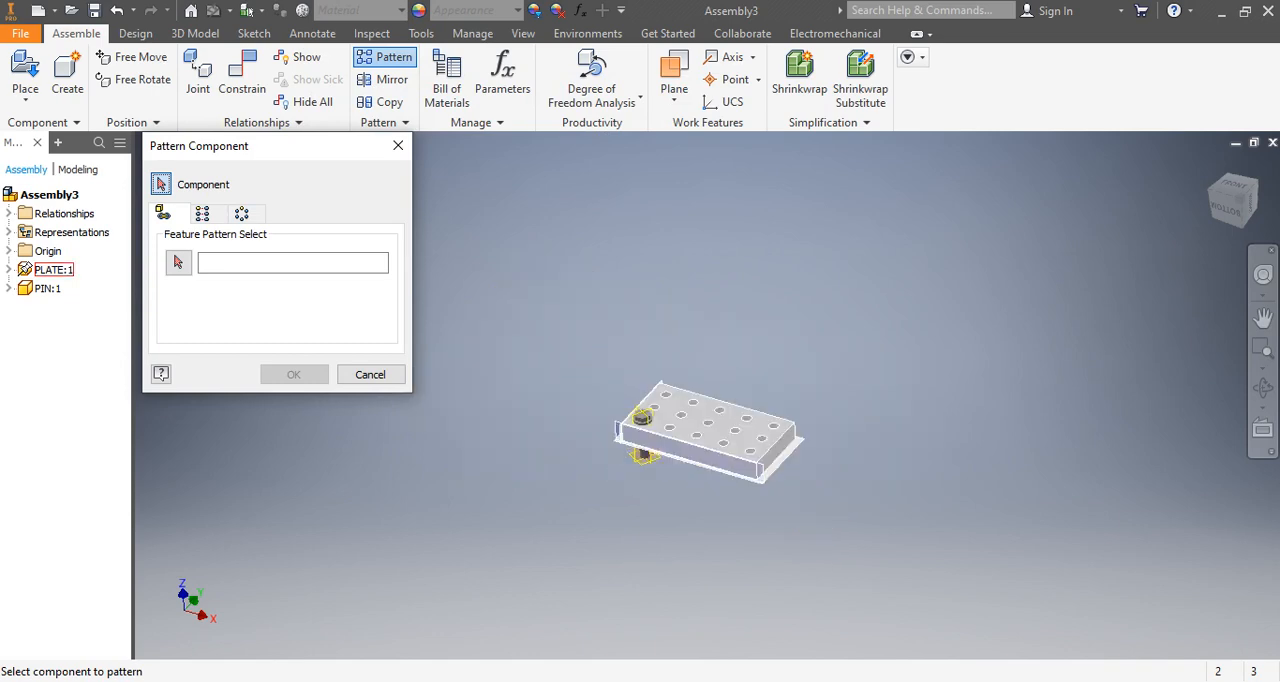
scroll(692, 424, down, 5)
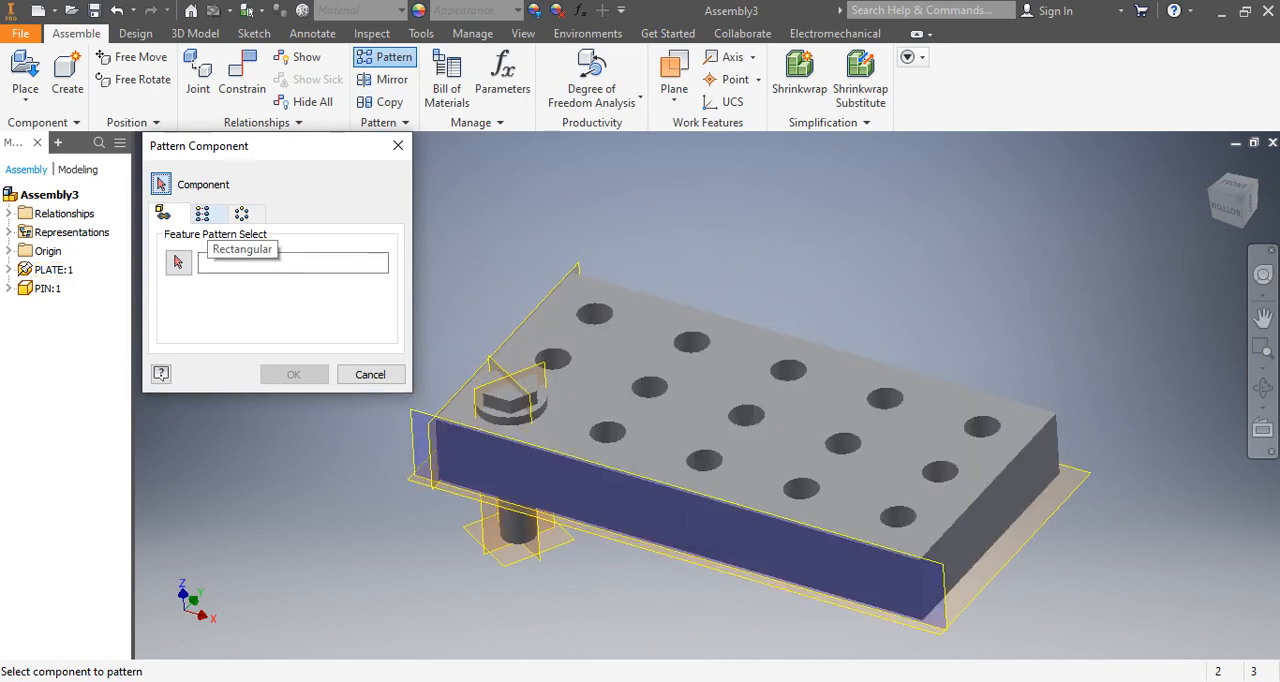
click(202, 213)
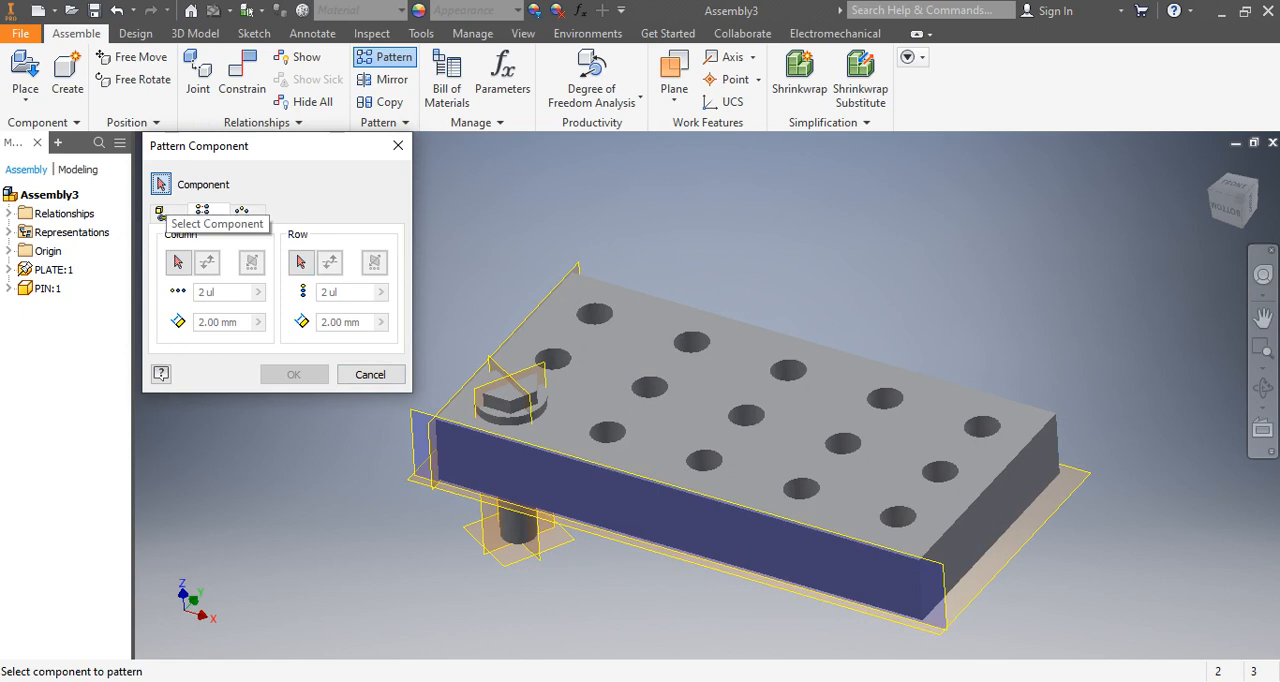
key(ctrl)
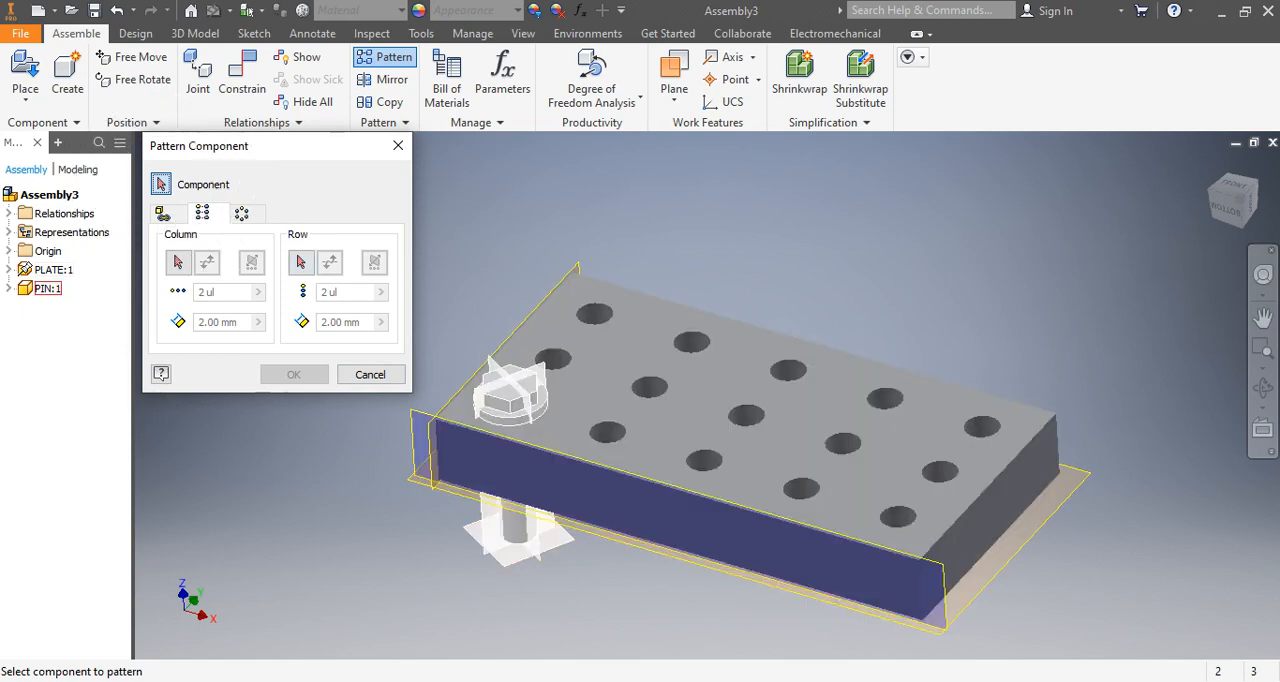
click(512, 397)
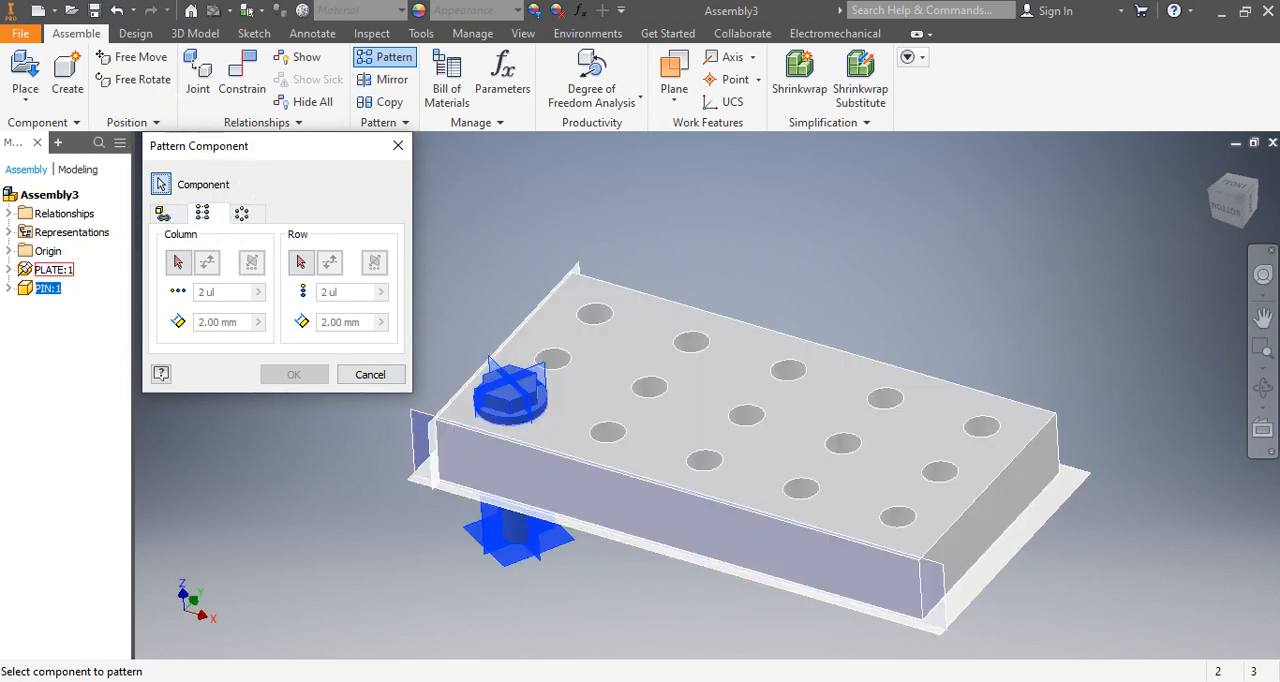
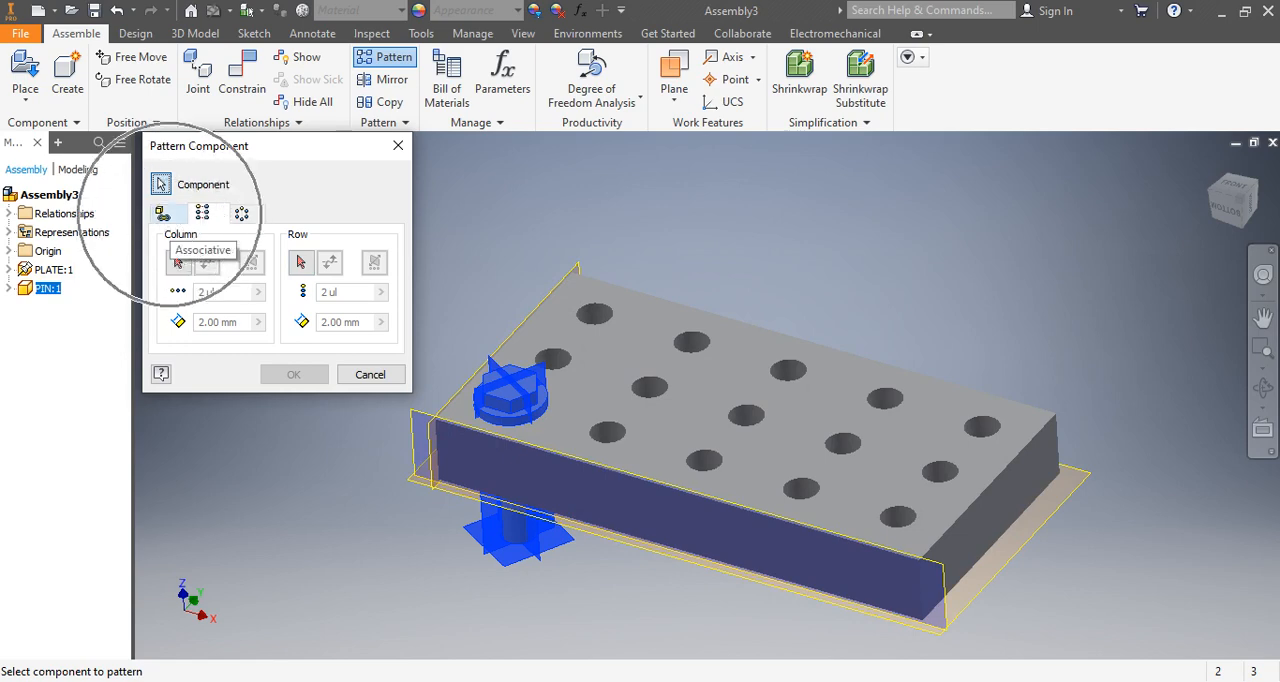
Pattern PIN:1 associatively across the plate's holes using the plate's Rectangular Pattern1 feature pattern.
key(ctrl)
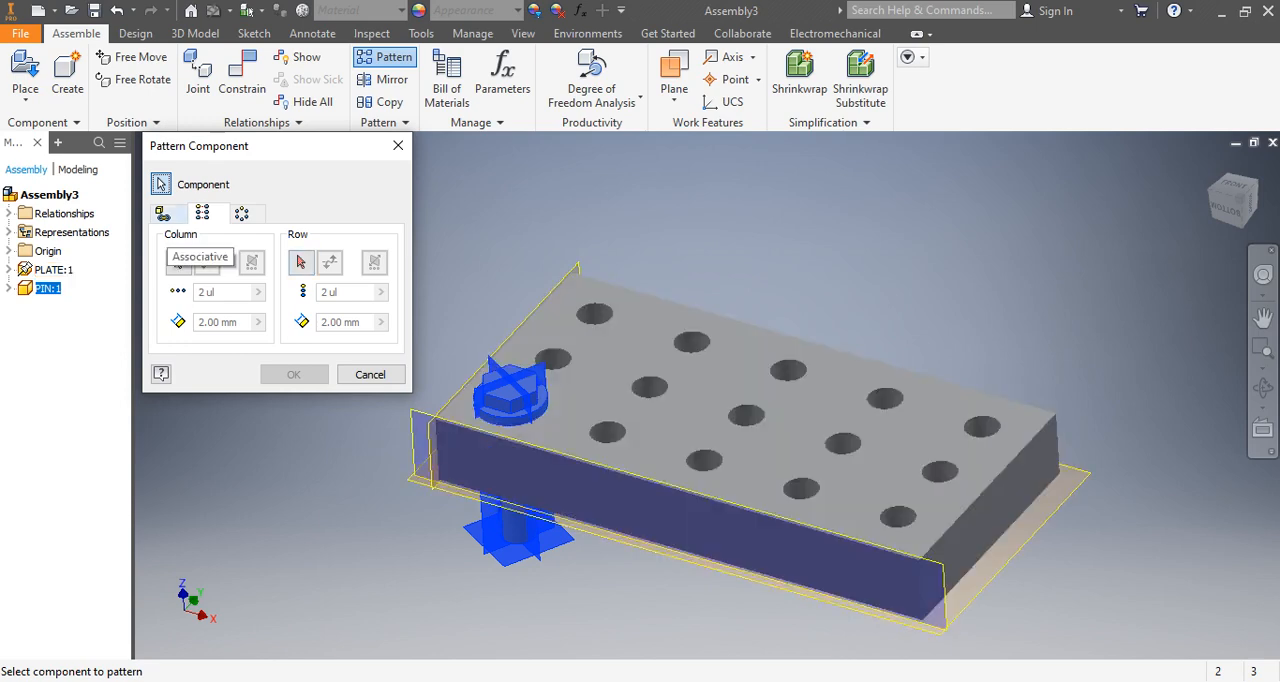
click(163, 213)
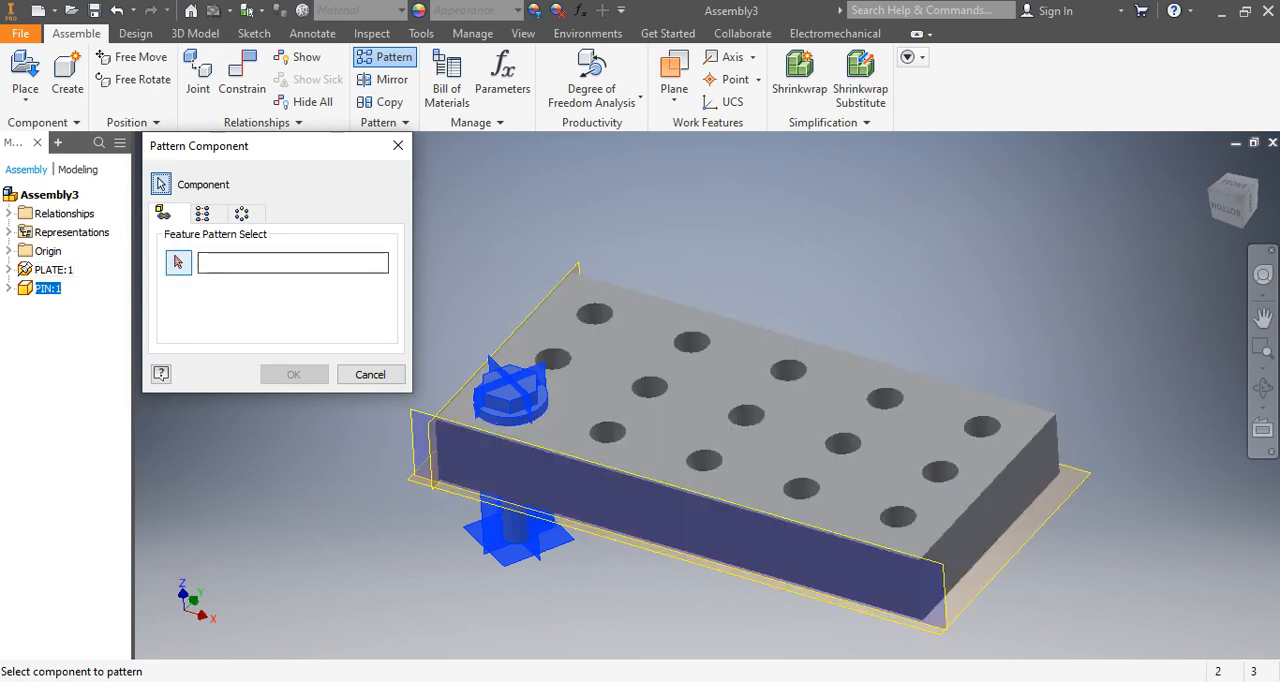
click(179, 263)
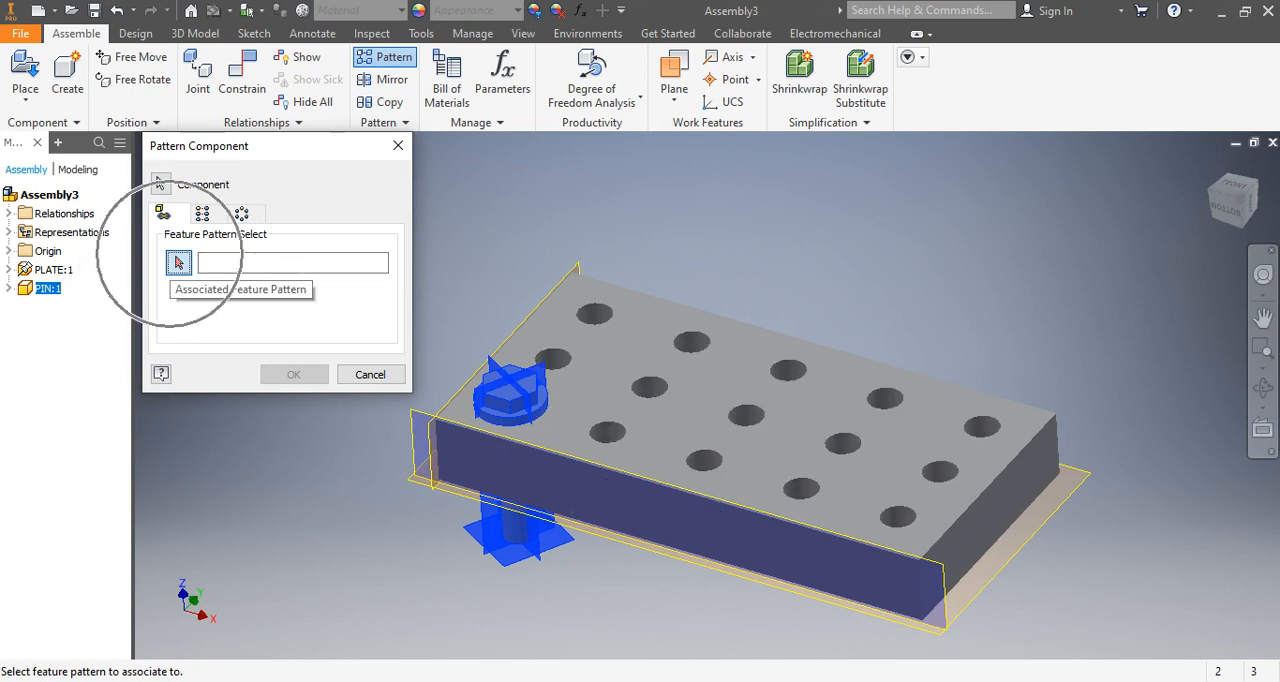
click(650, 387)
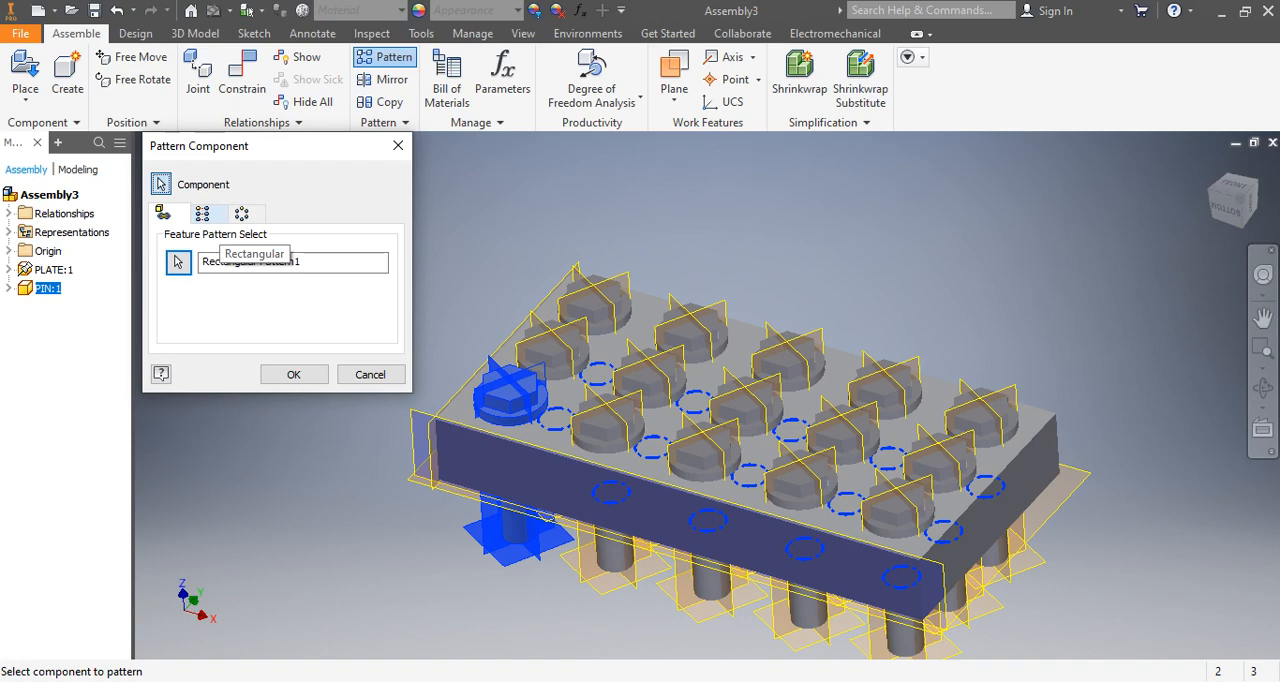
click(293, 374)
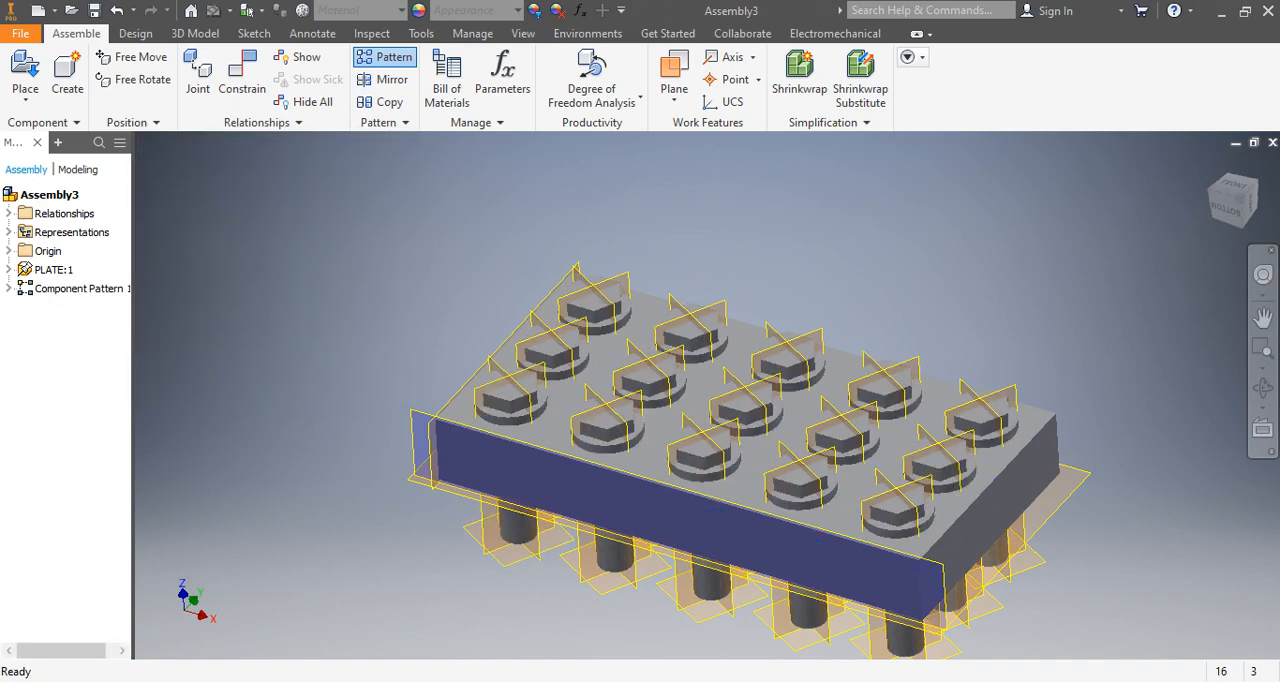
Delete the component pattern of pins from the assembly.
scroll(906, 549, down, 1)
scroll(787, 453, up, 5)
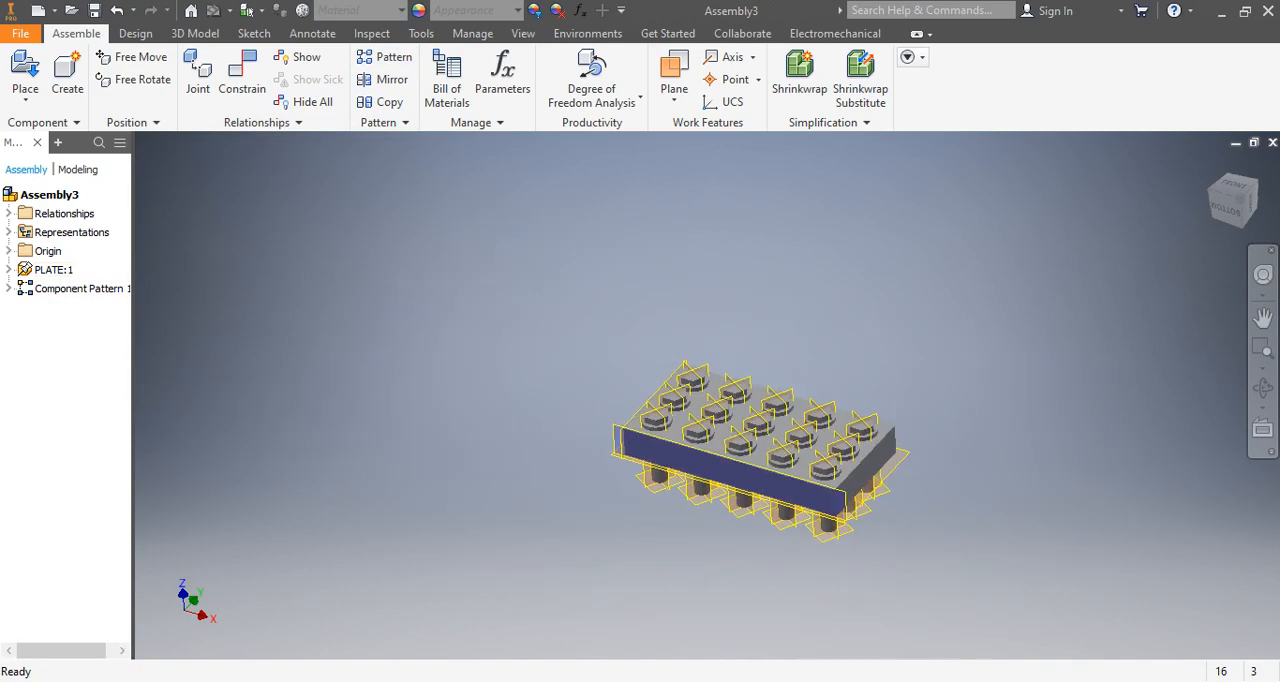
scroll(763, 487, down, 3)
scroll(760, 498, down, 3)
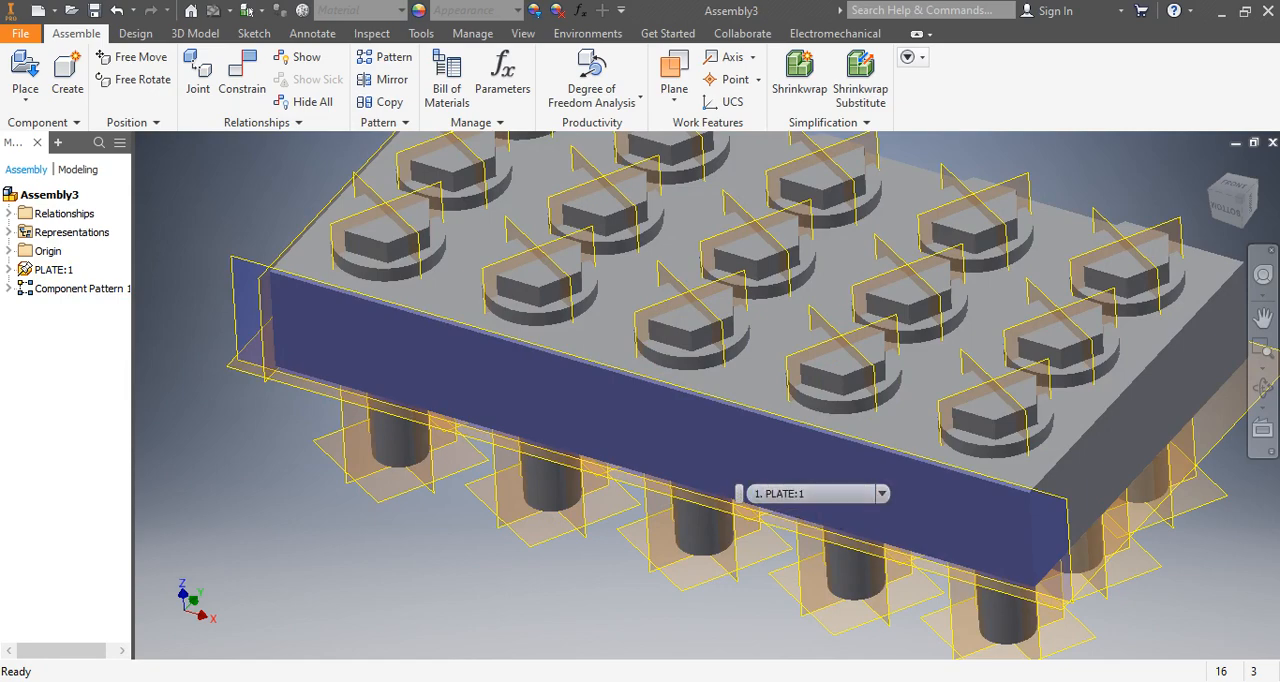
scroll(794, 448, up, 4)
scroll(814, 390, down, 5)
scroll(729, 477, up, 2)
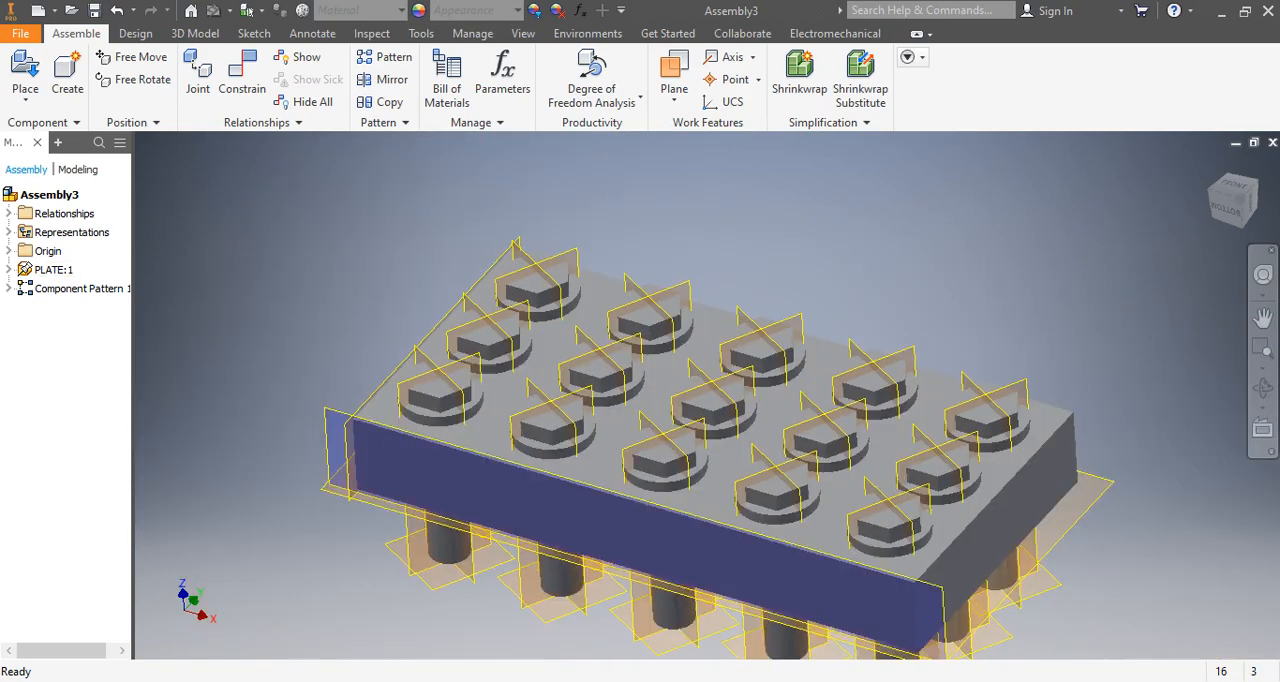
click(56, 288)
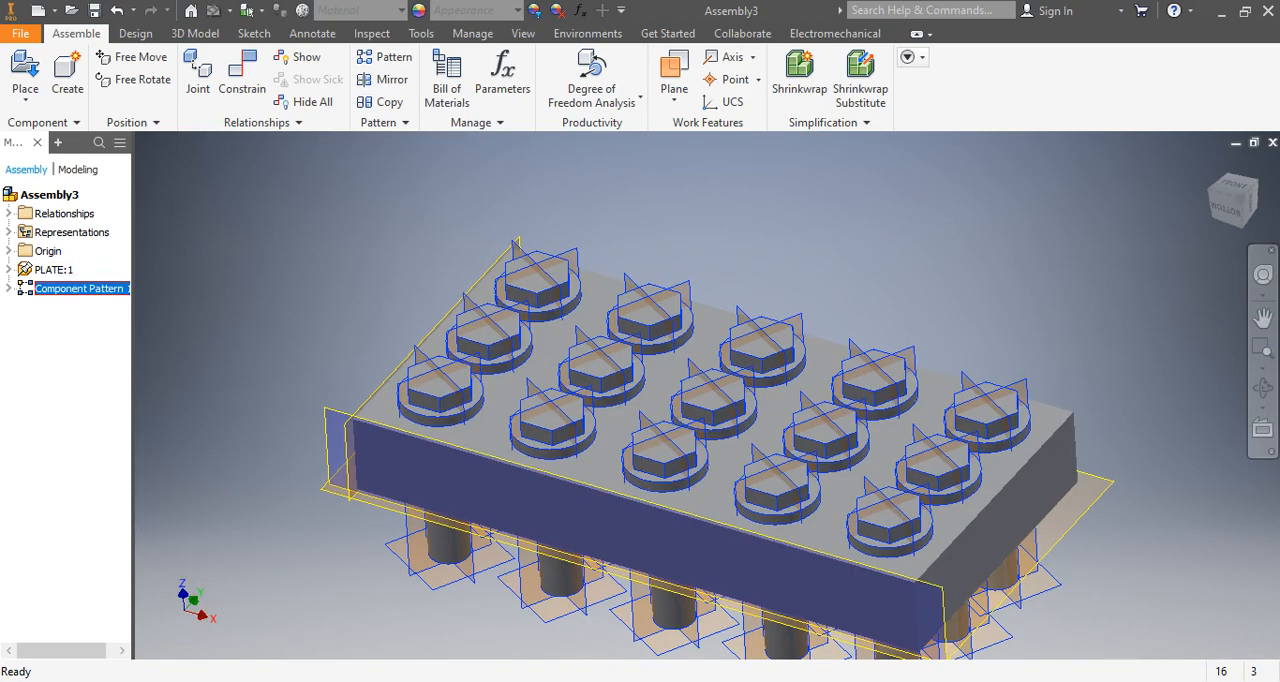
right_click(60, 288)
click(101, 318)
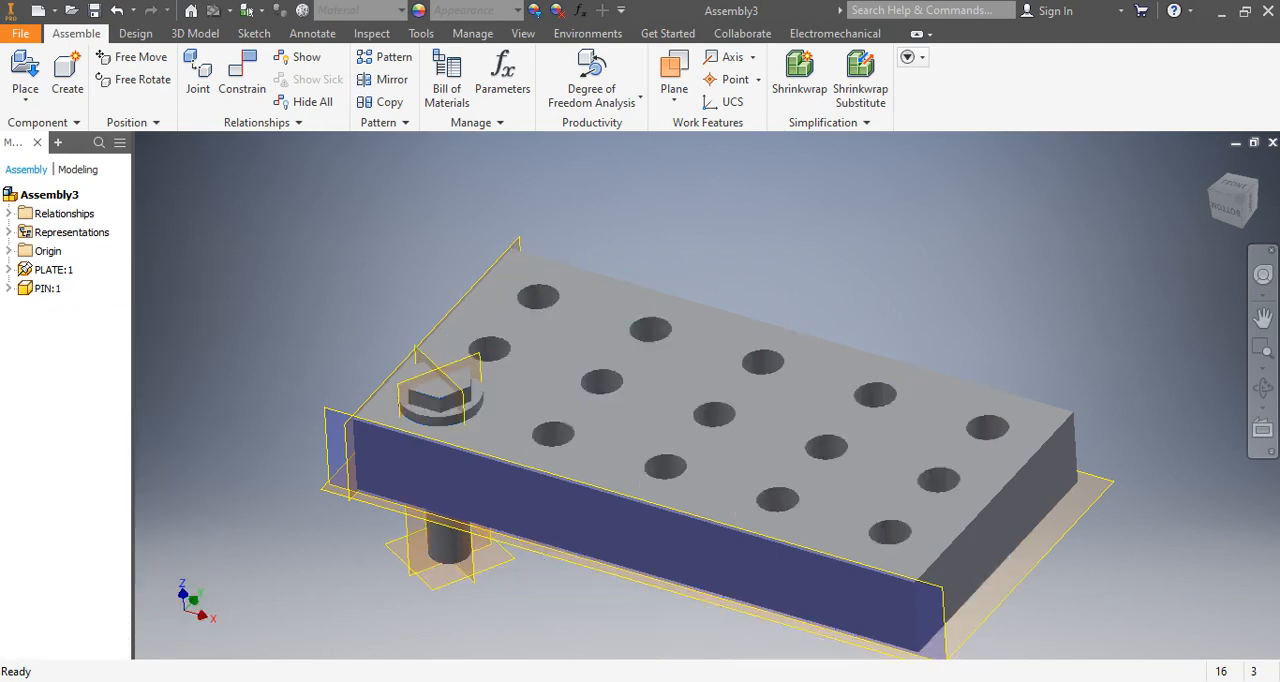
scroll(590, 525, up, 5)
scroll(660, 560, down, 3)
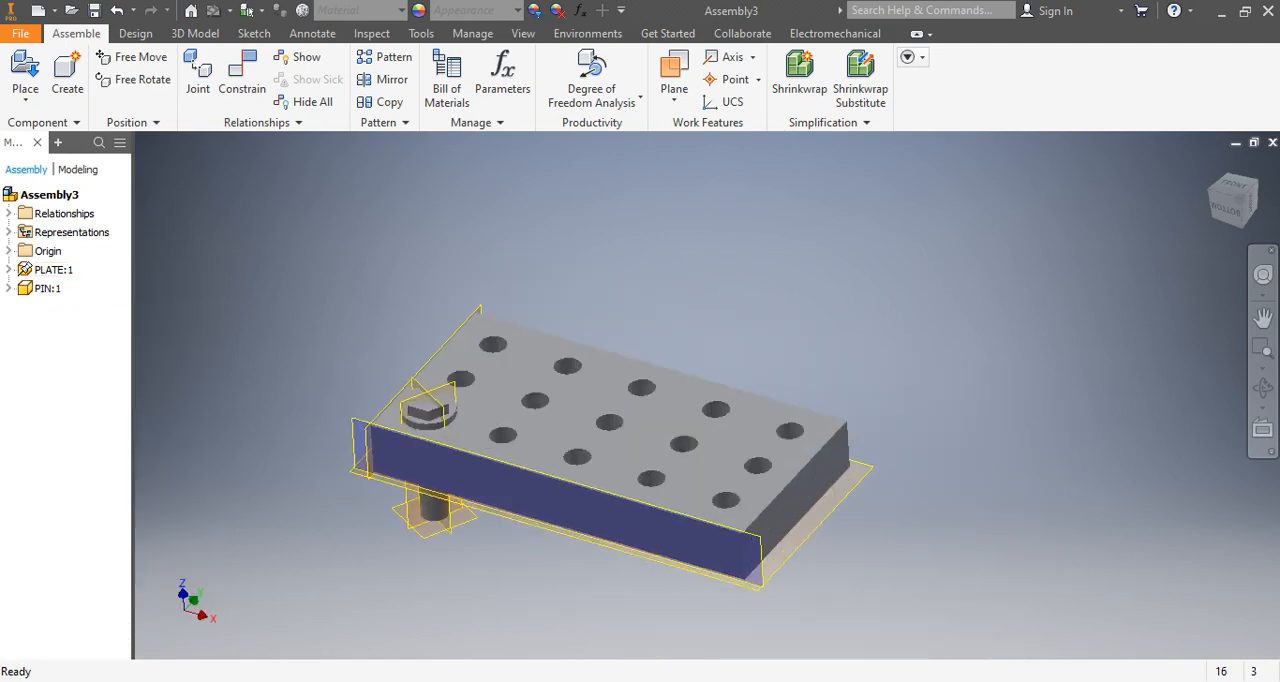
middle_drag(658, 552, 748, 535)
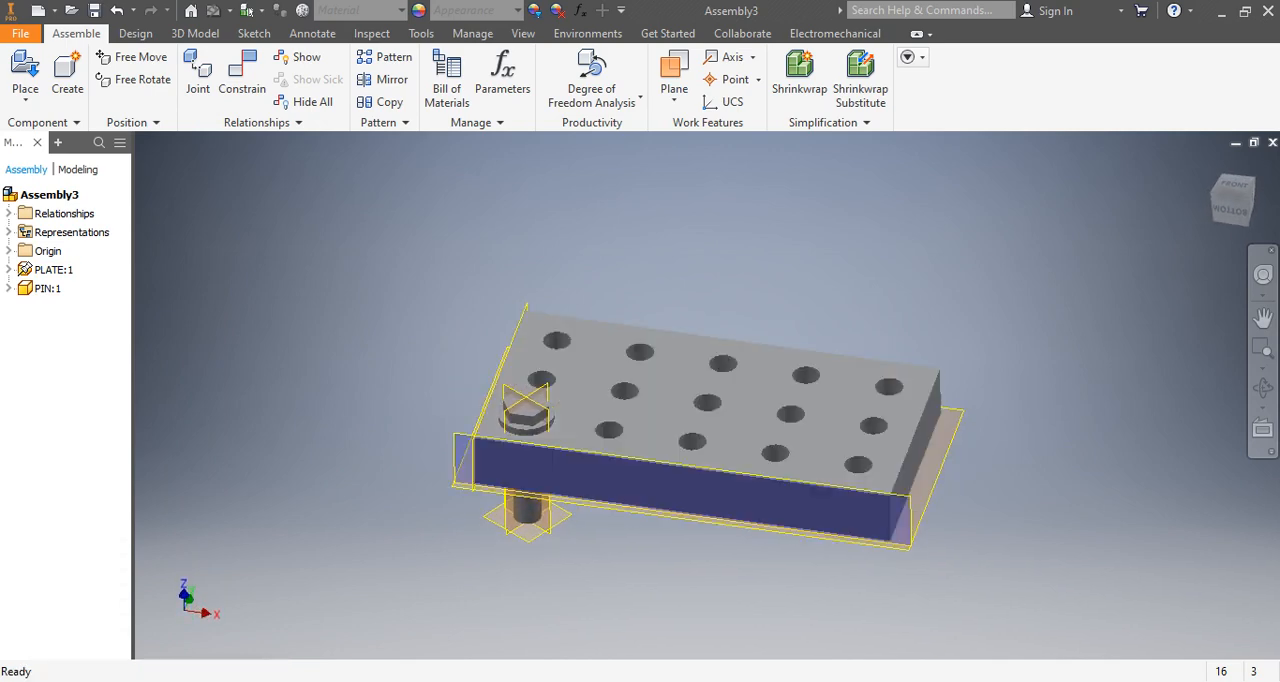
click(242, 80)
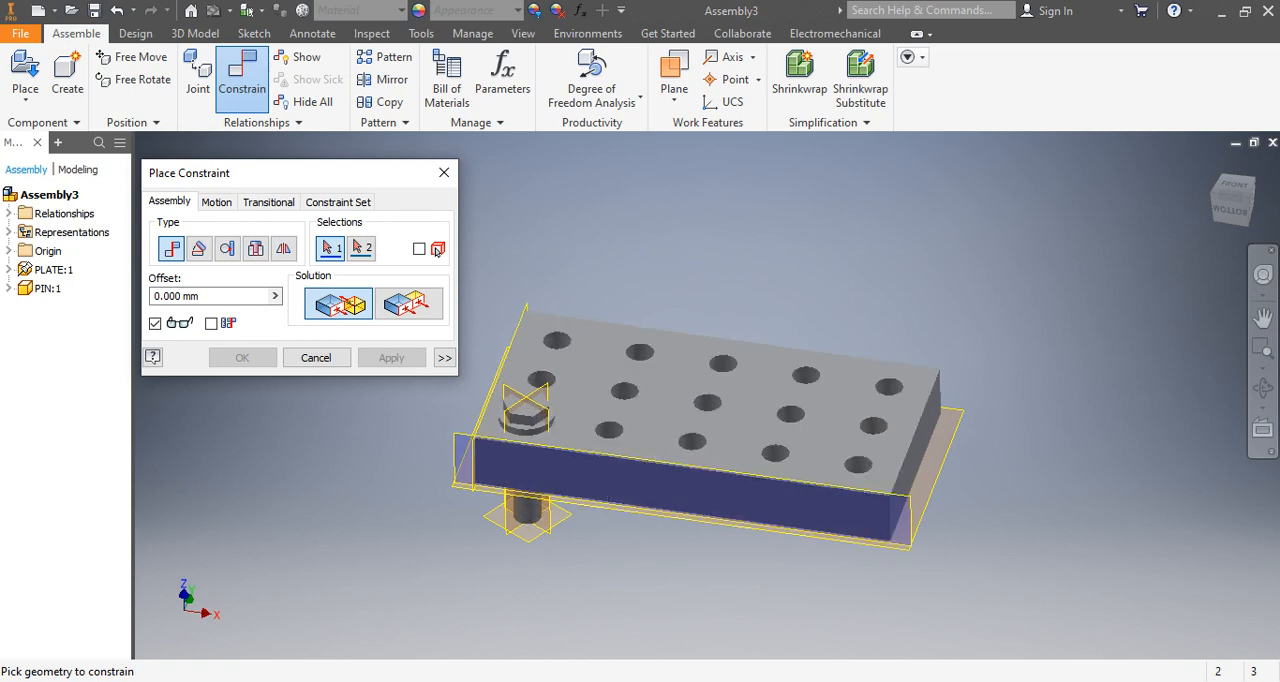
mouse_move(466, 490)
shift+middle_down()
mouse_move(504, 488)
mouse_move(511, 504)
shift+middle_up()
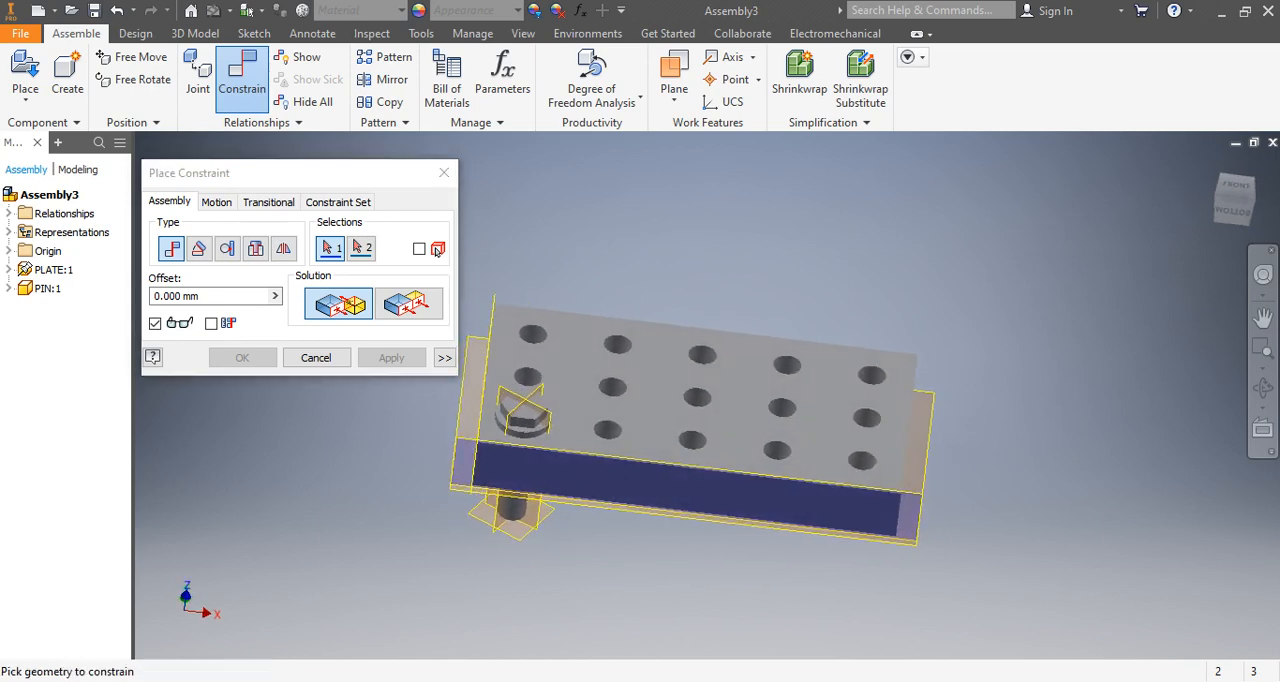
scroll(511, 504, down, 4)
scroll(511, 500, up, 7)
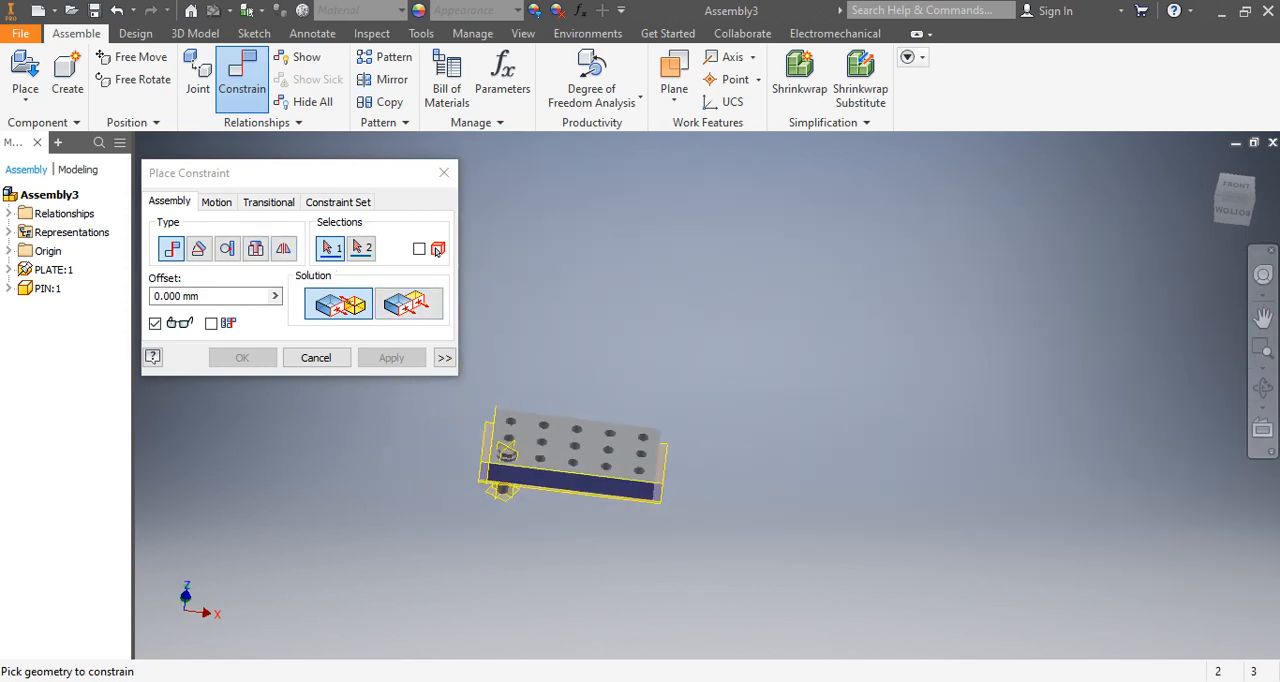
scroll(368, 441, down, 4)
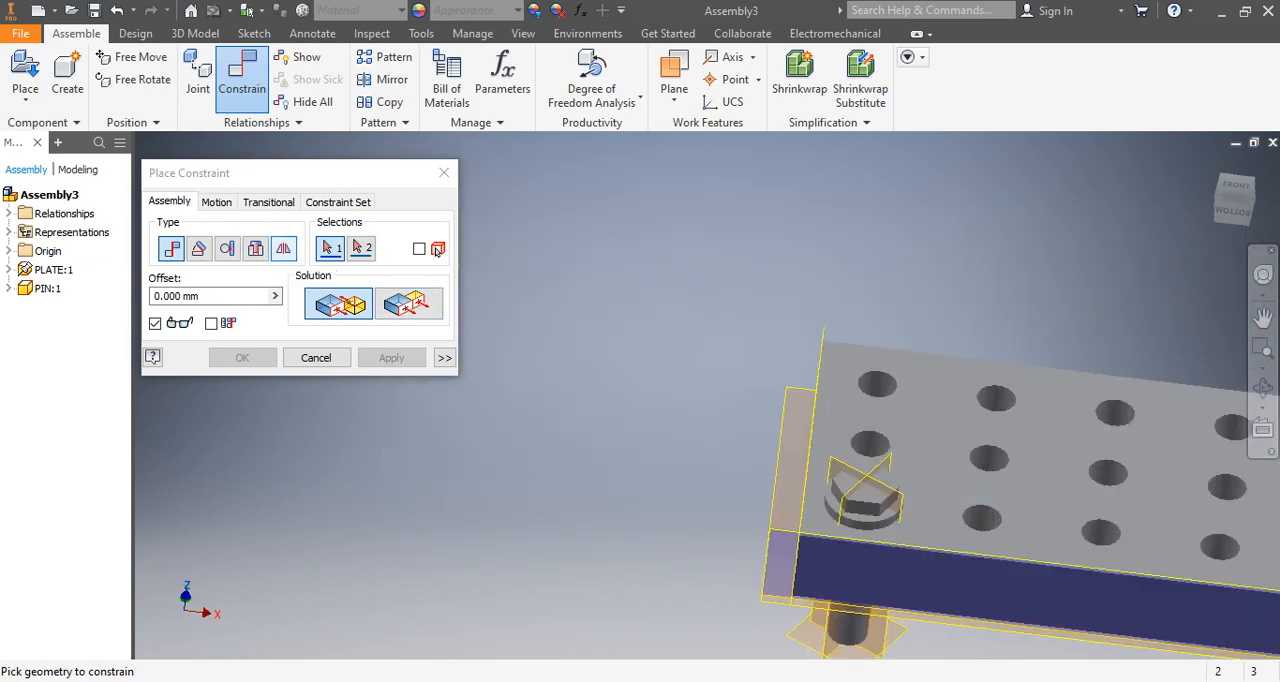
click(444, 173)
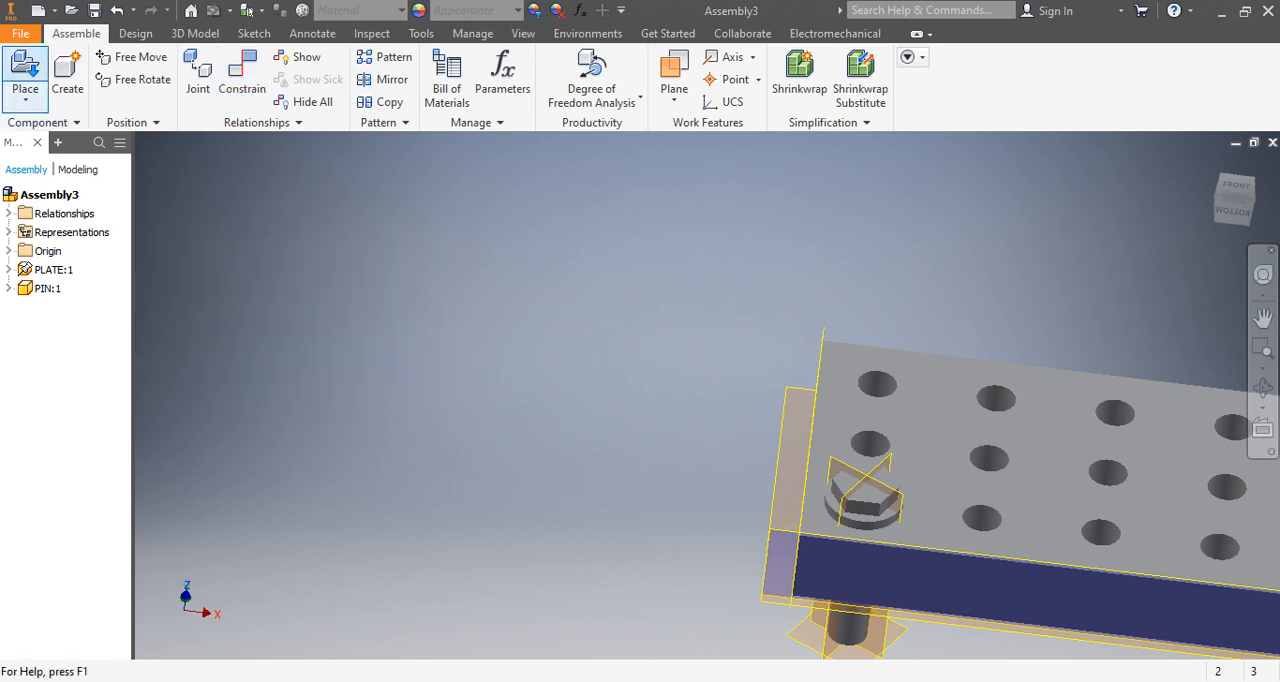
Place one more instance of the PIN part in the assembly at the plate's front side.
click(25, 68)
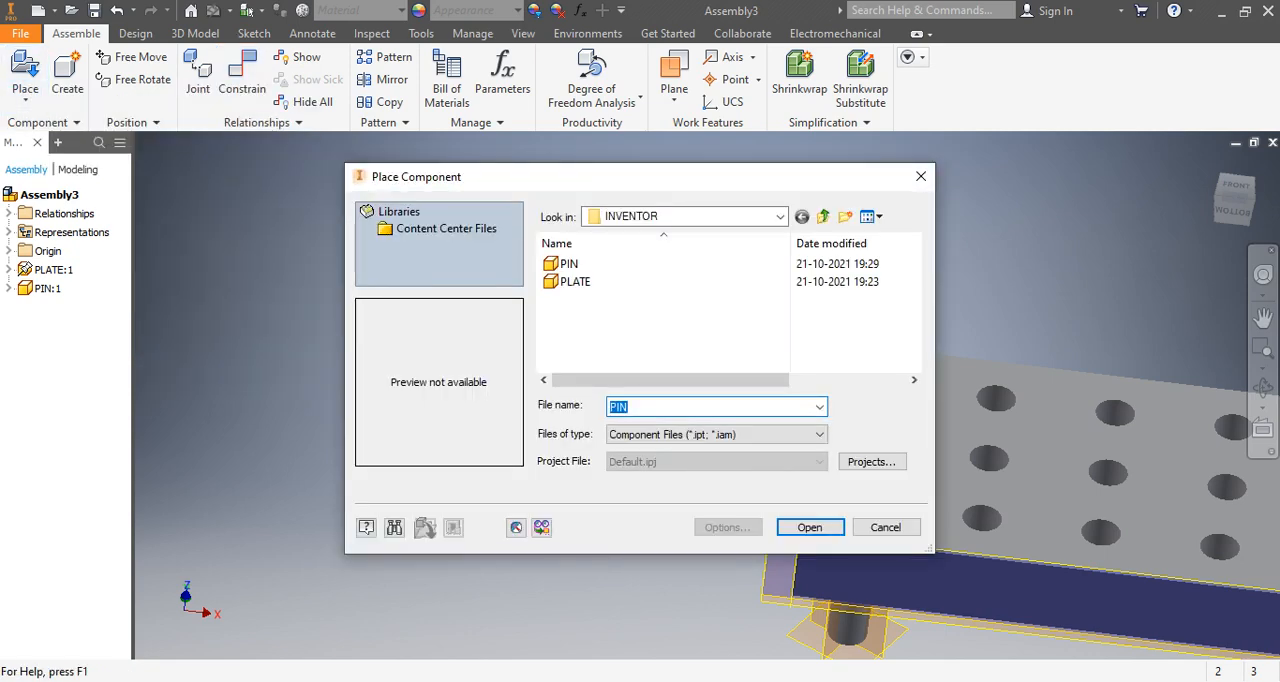
click(590, 264)
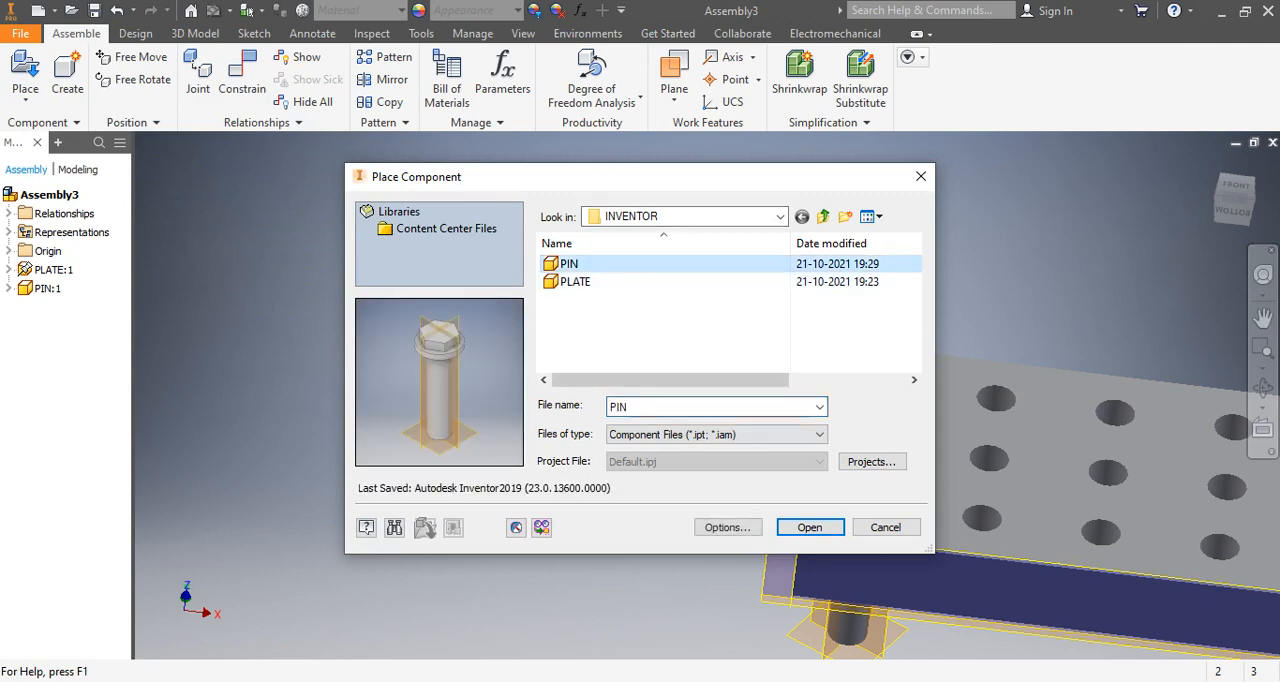
double_click(590, 264)
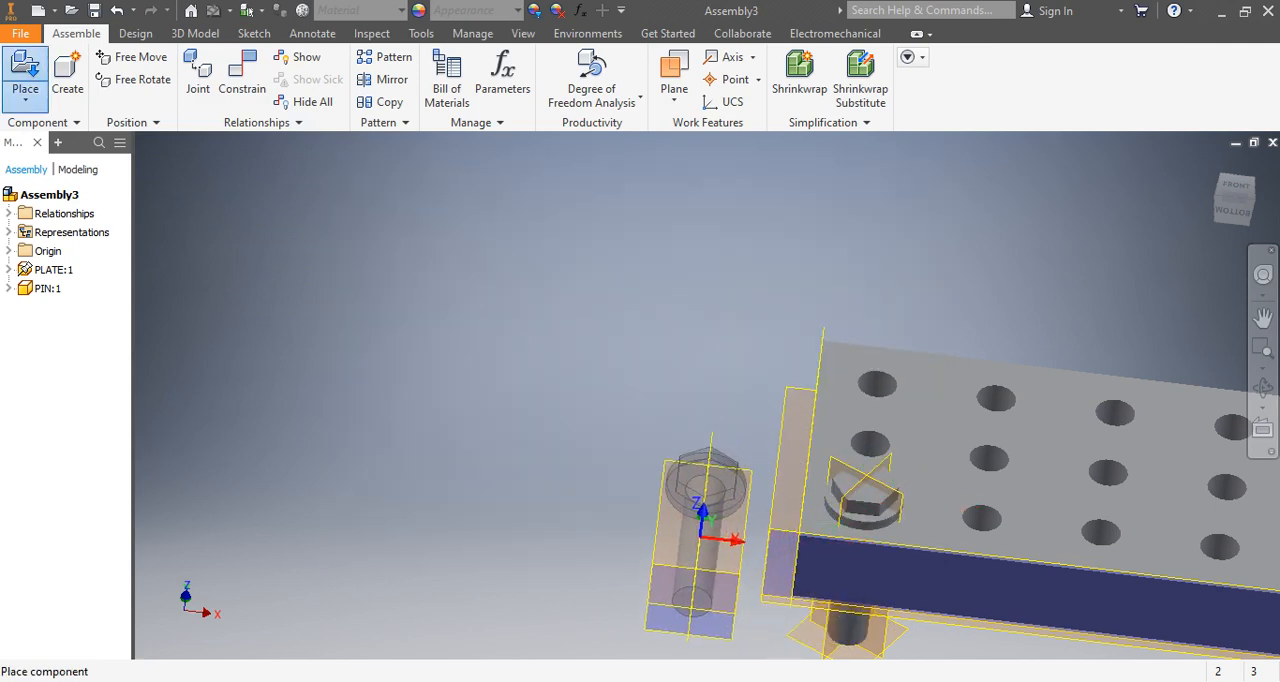
click(1024, 555)
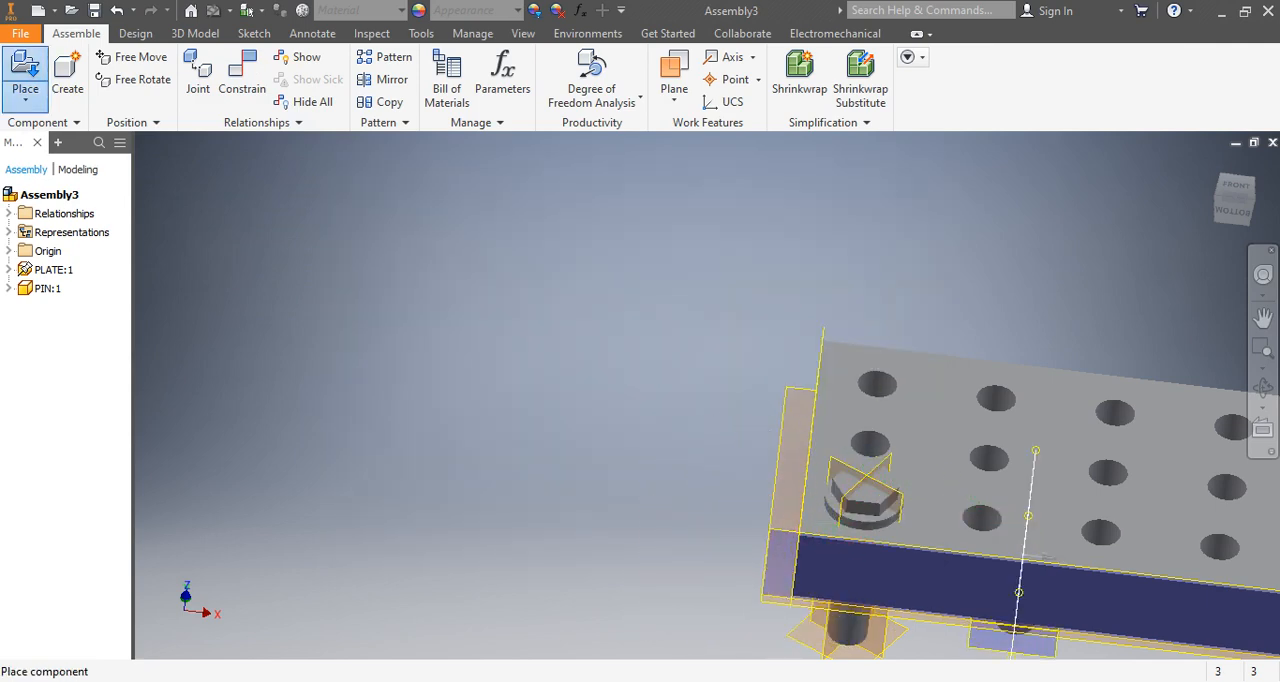
scroll(684, 454, down, 3)
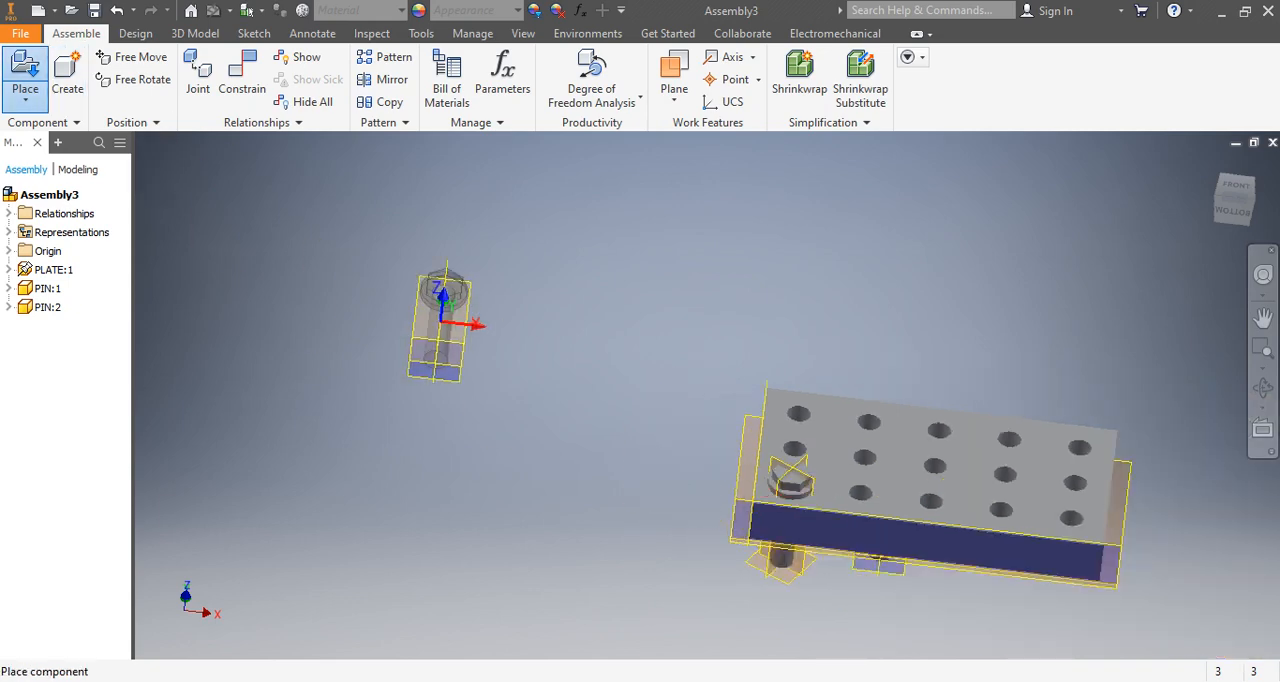
middle_drag(572, 464, 592, 330)
right_click(500, 339)
click(569, 340)
Move PIN:2 out of the plate to the free space above the plate's corner near the first pin.
drag(853, 530, 705, 365)
middle_drag(705, 365, 643, 388)
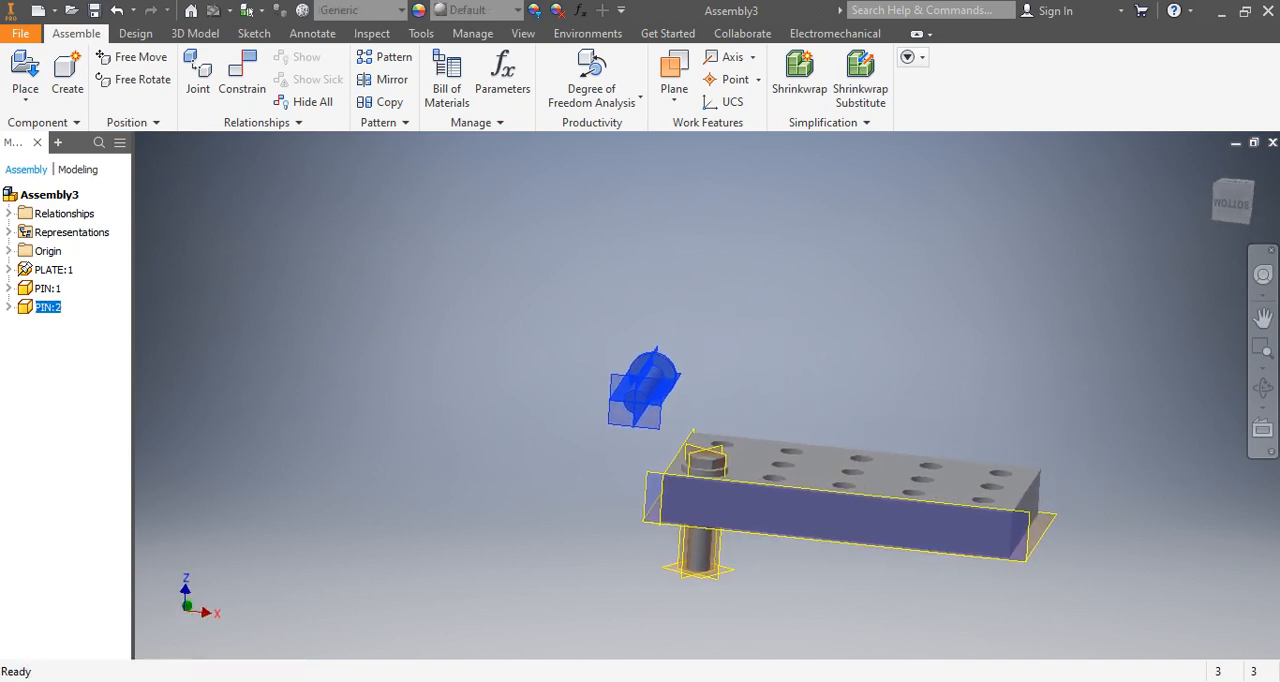
click(580, 435)
shift+middle_drag(580, 435, 534, 560)
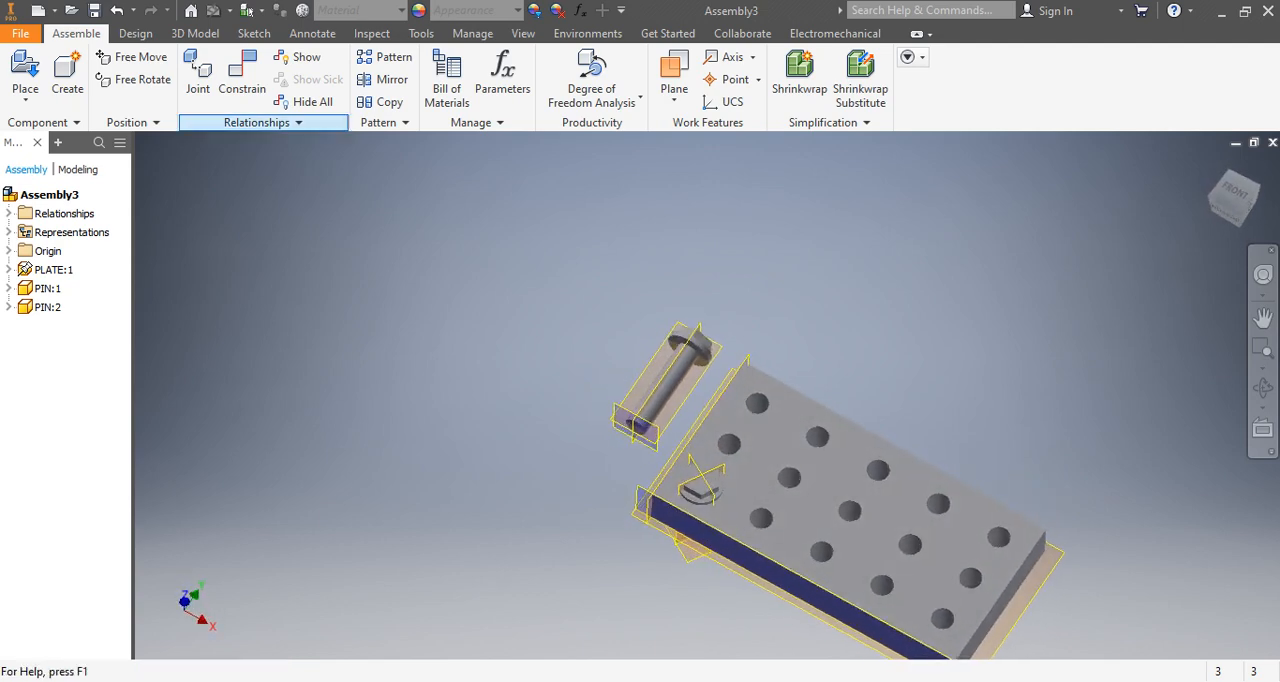
click(242, 72)
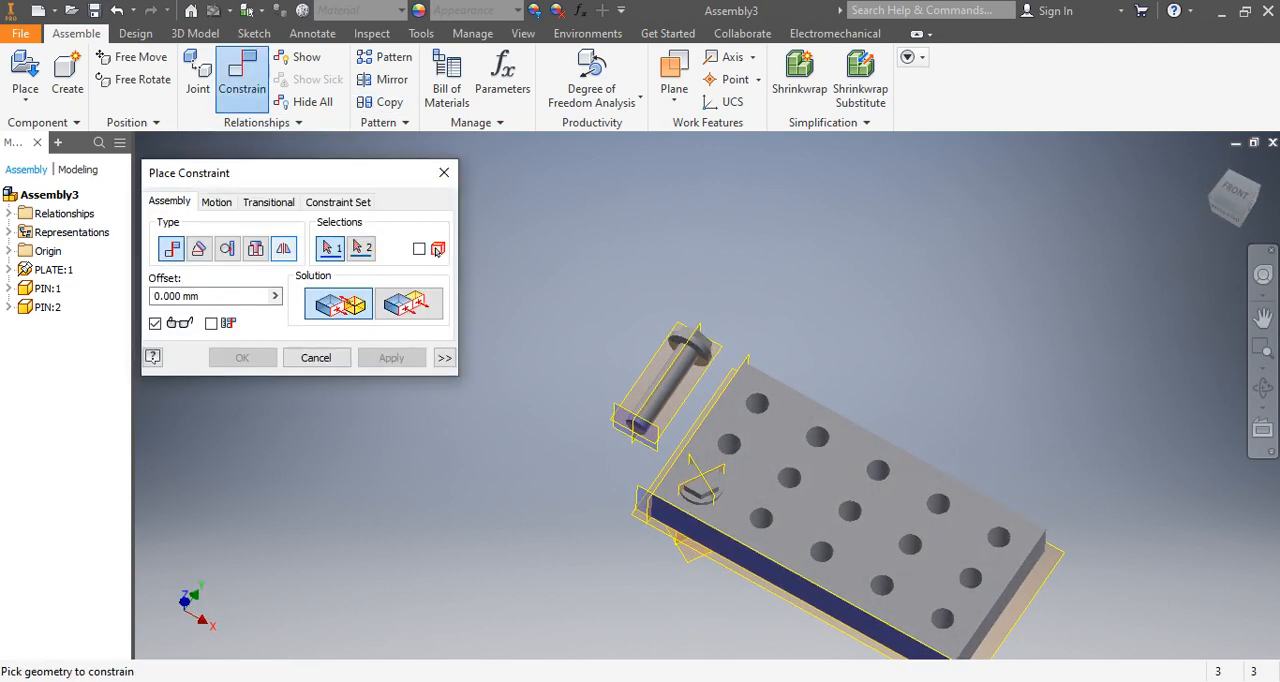
click(283, 248)
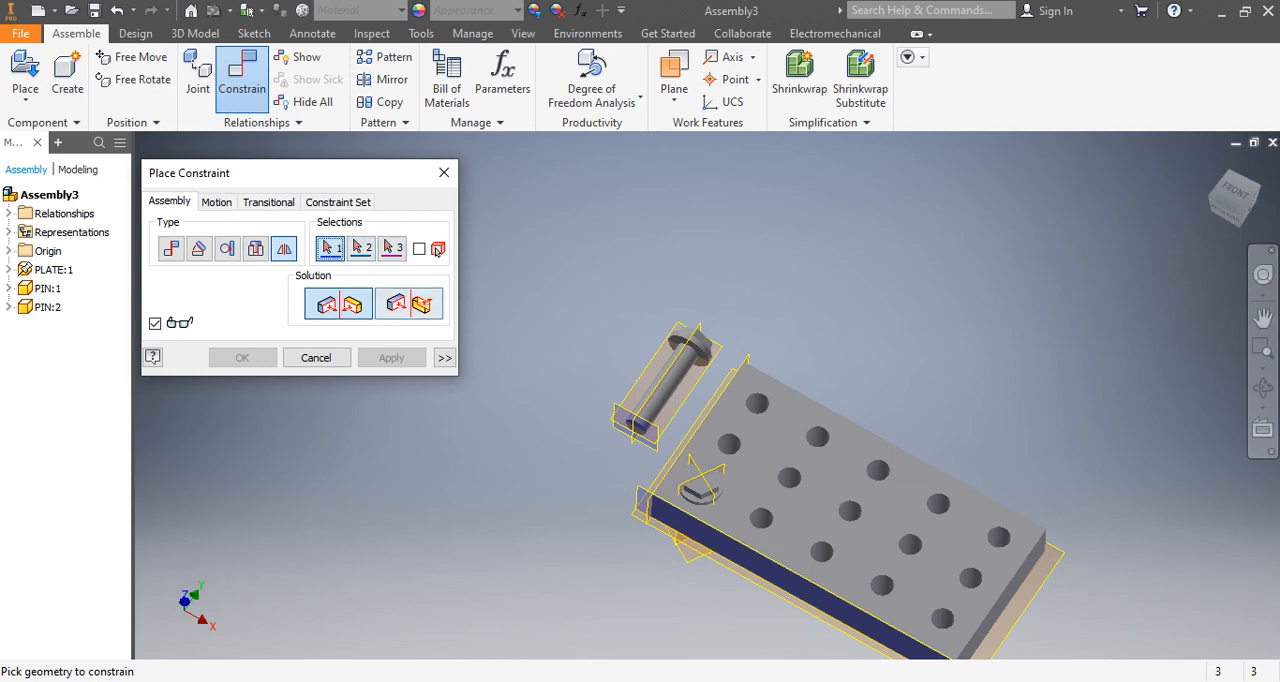
scroll(698, 494, down, 5)
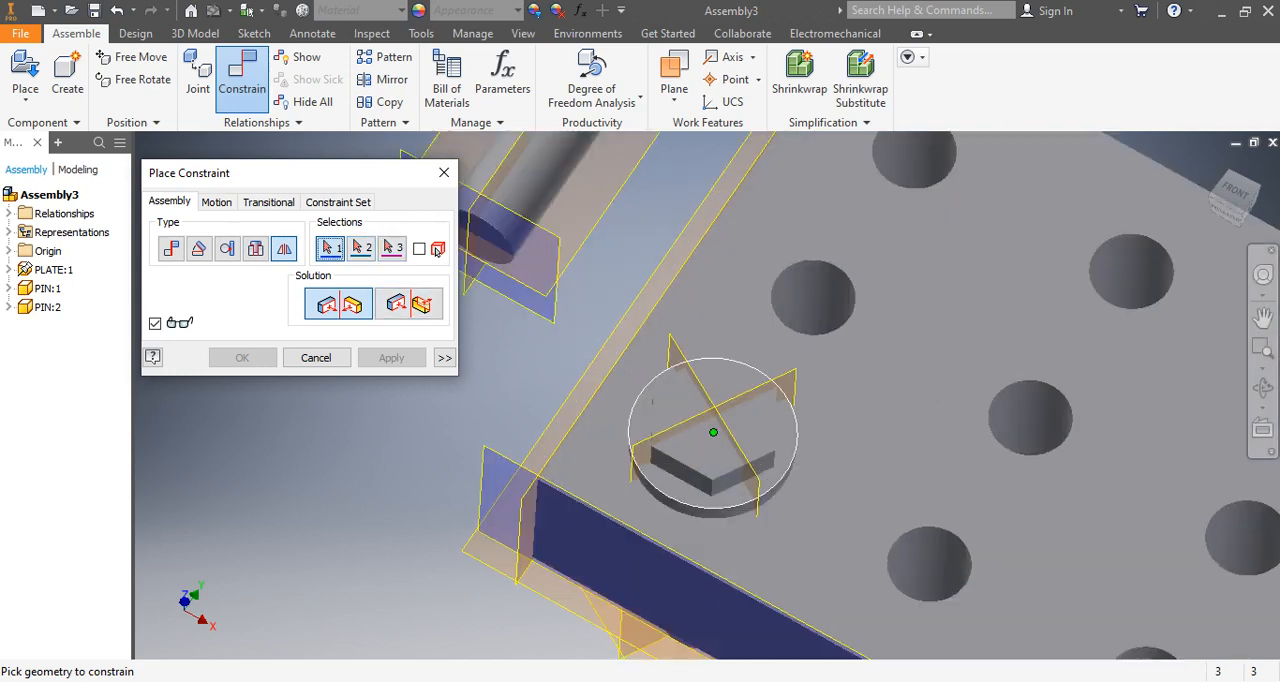
scroll(730, 525, up, 5)
shift+middle_drag(731, 528, 745, 485)
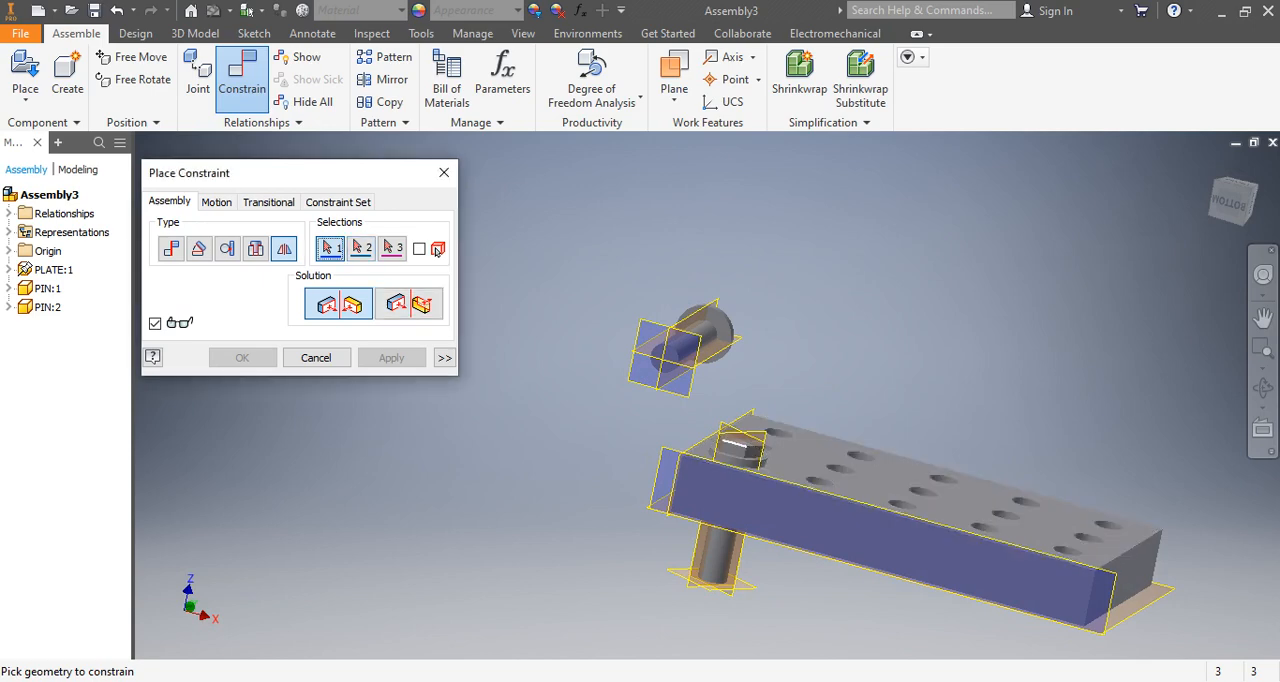
click(738, 442)
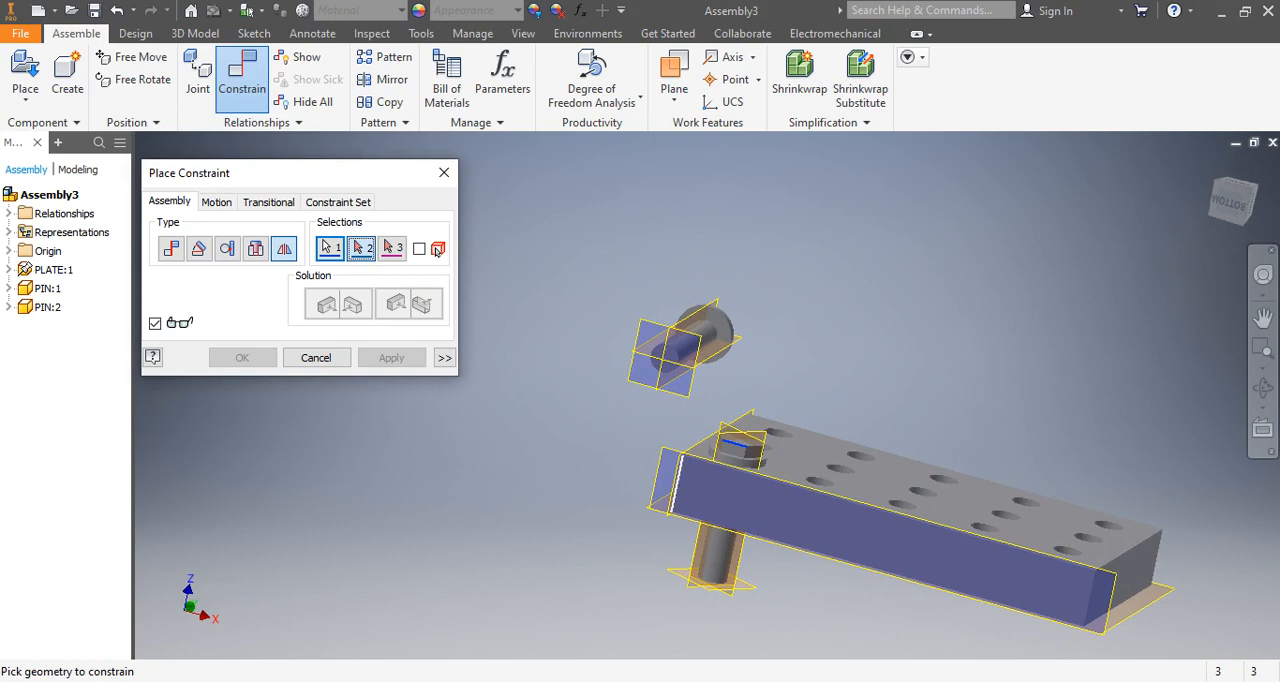
shift+middle_drag(678, 484, 682, 598)
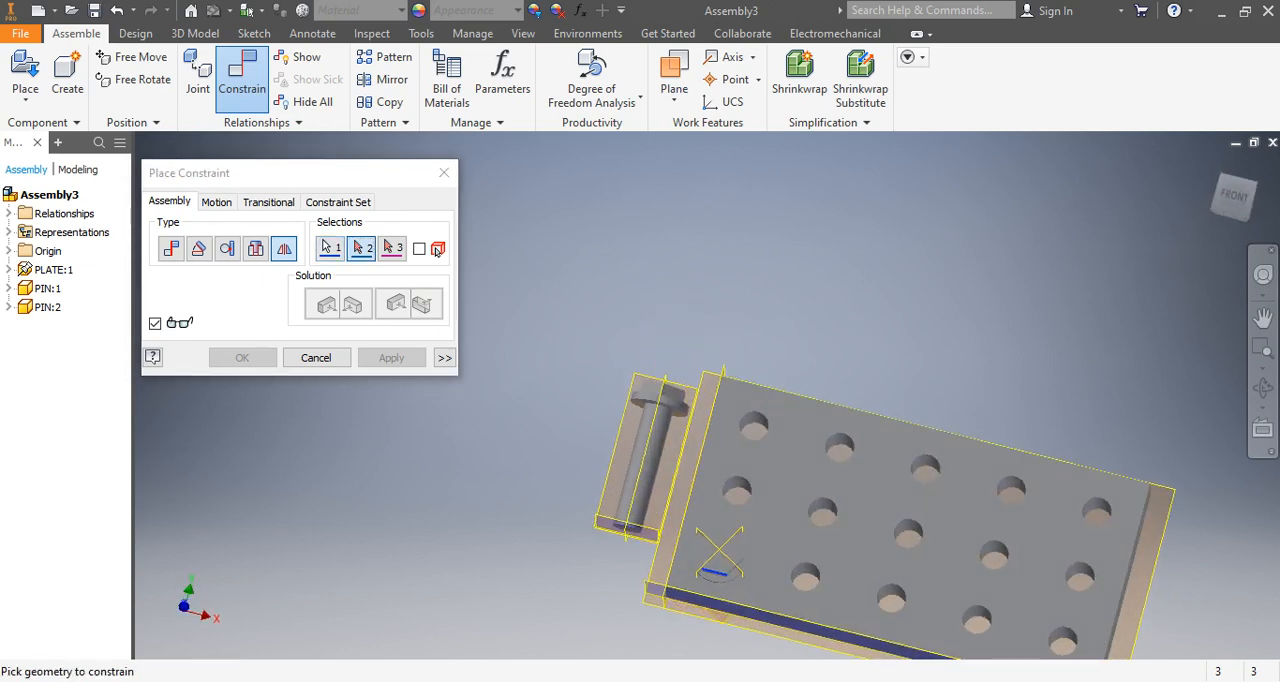
click(649, 458)
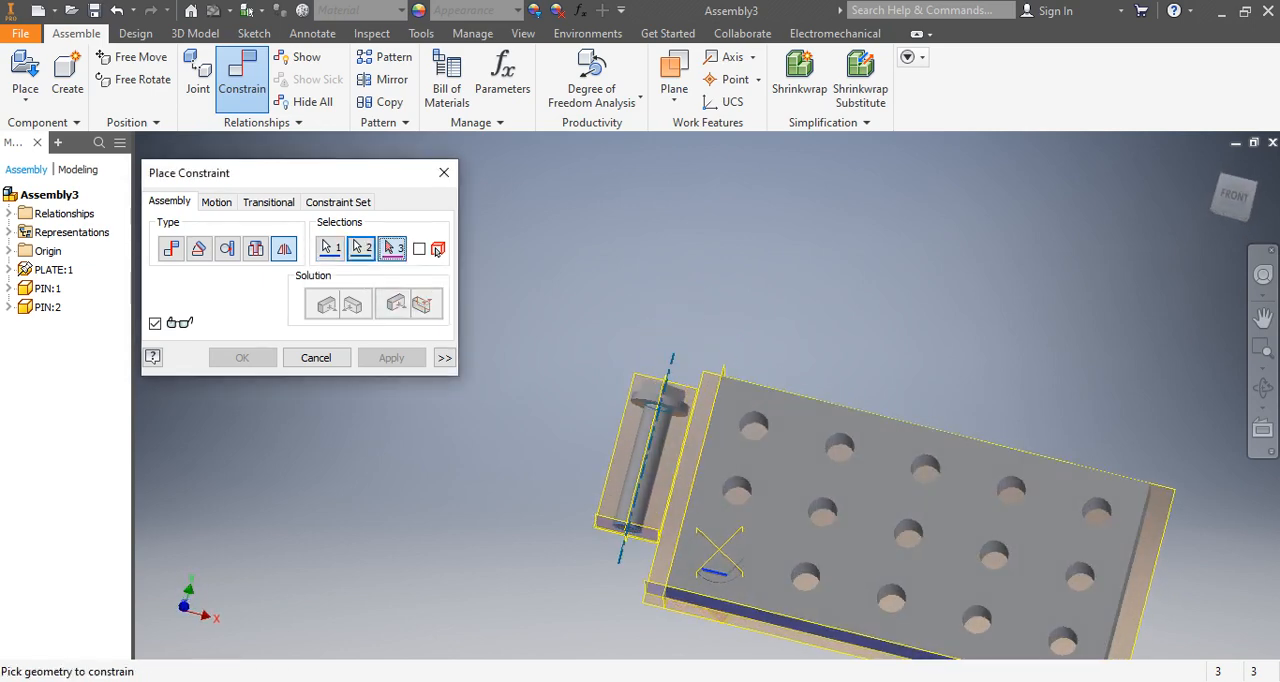
click(444, 172)
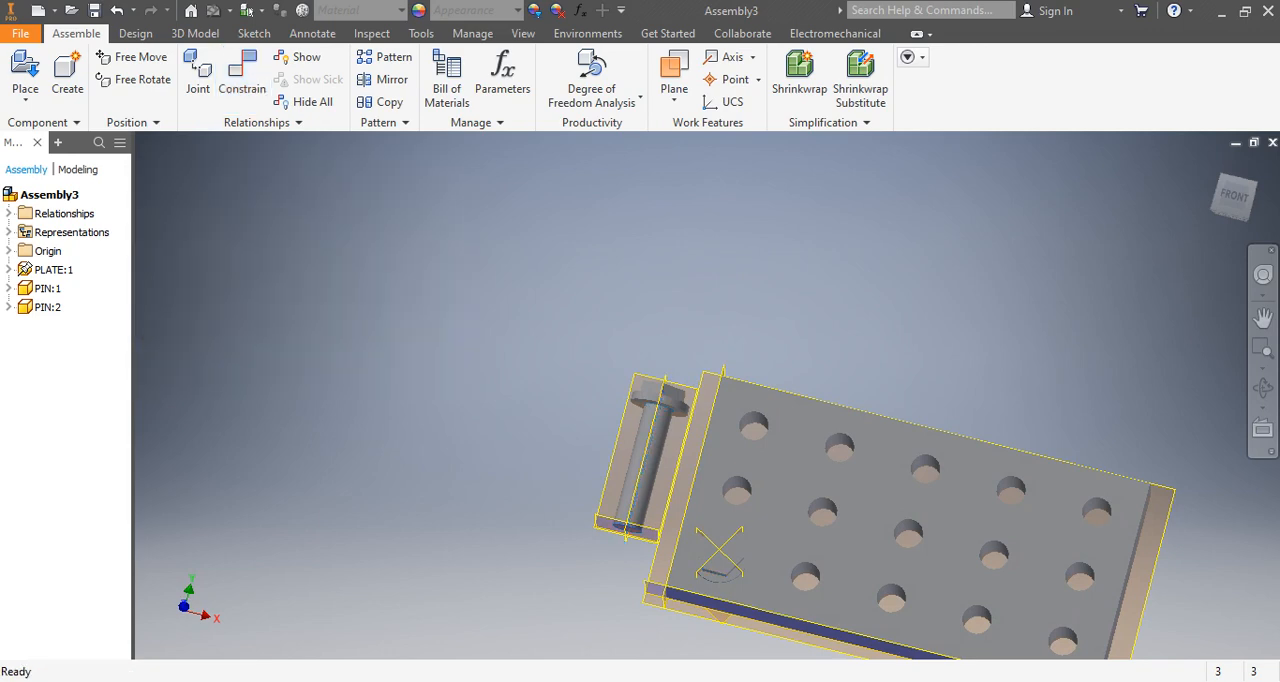
Try a Symmetry constraint between the axes of PIN:1 and PIN:2 about the plate's end plane nearest the pins.
key(c)
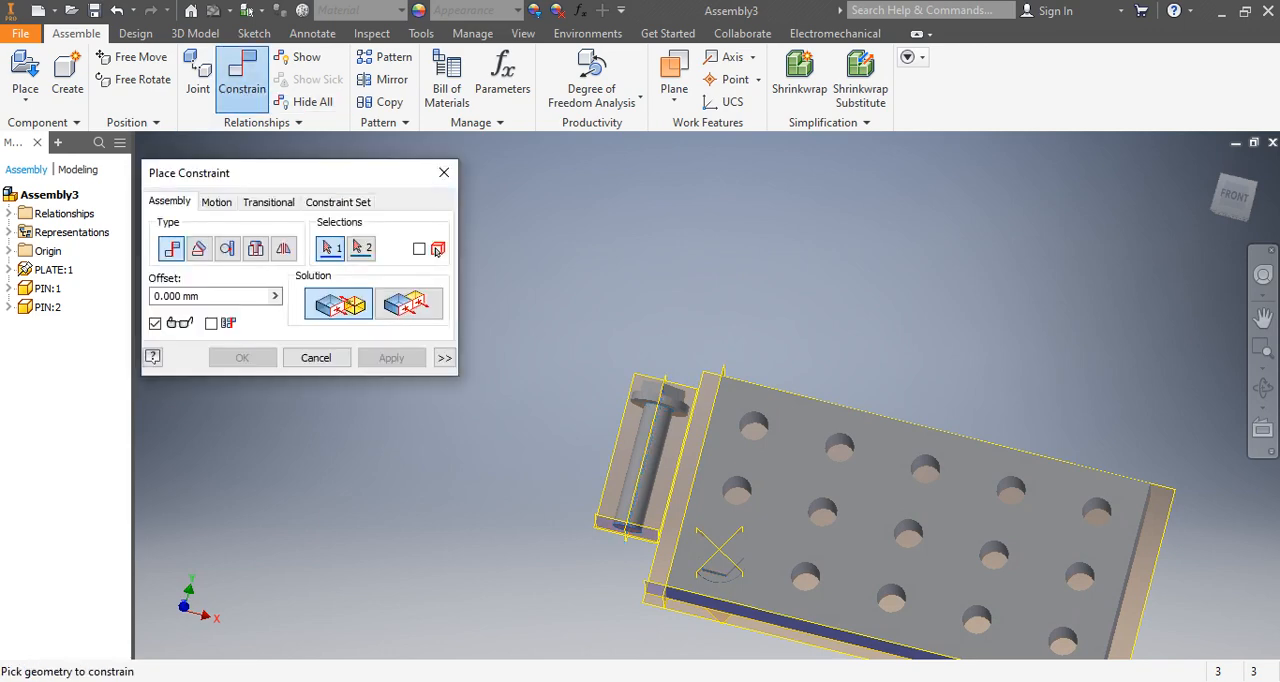
middle_drag(681, 559, 672, 350)
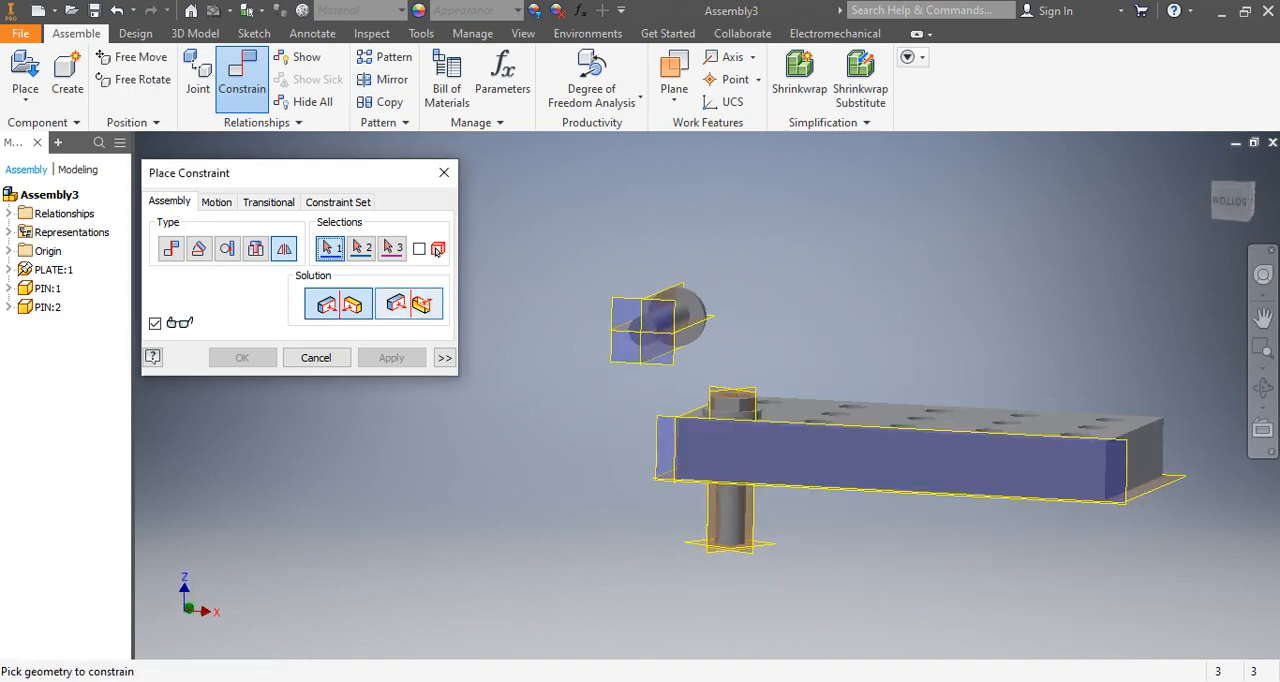
click(730, 515)
shift+middle_drag(728, 505, 700, 625)
click(633, 391)
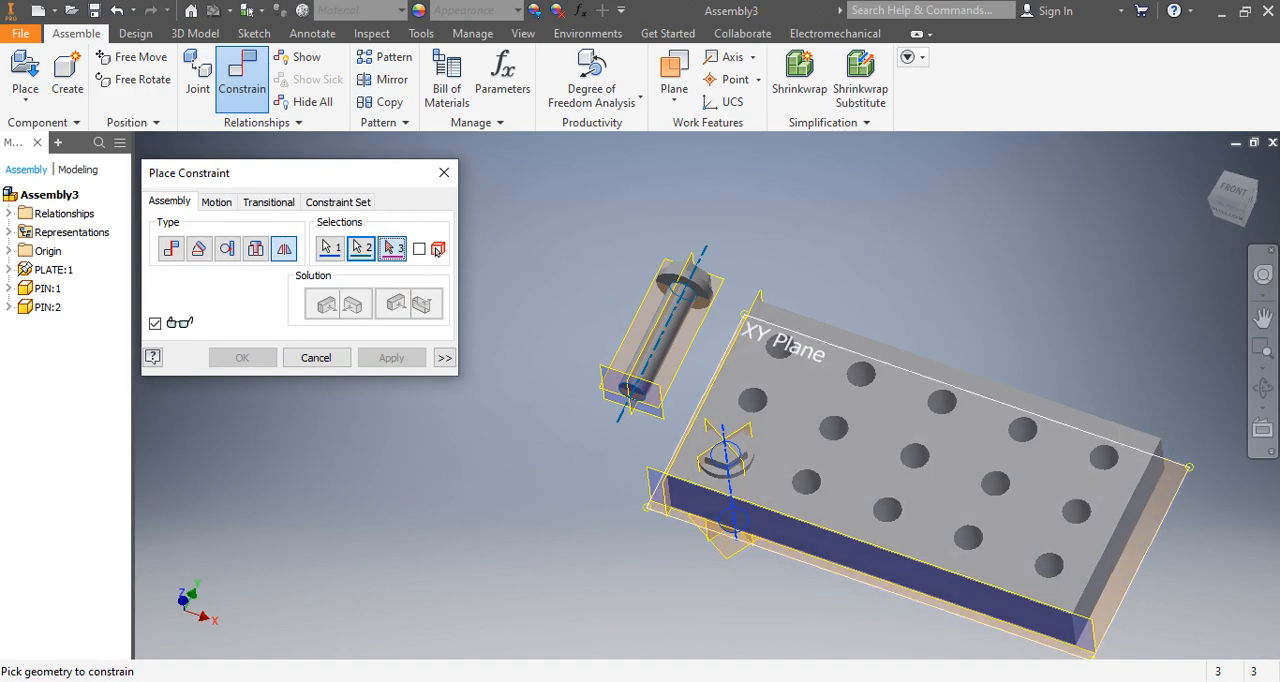
click(718, 377)
middle_drag(720, 378, 757, 328)
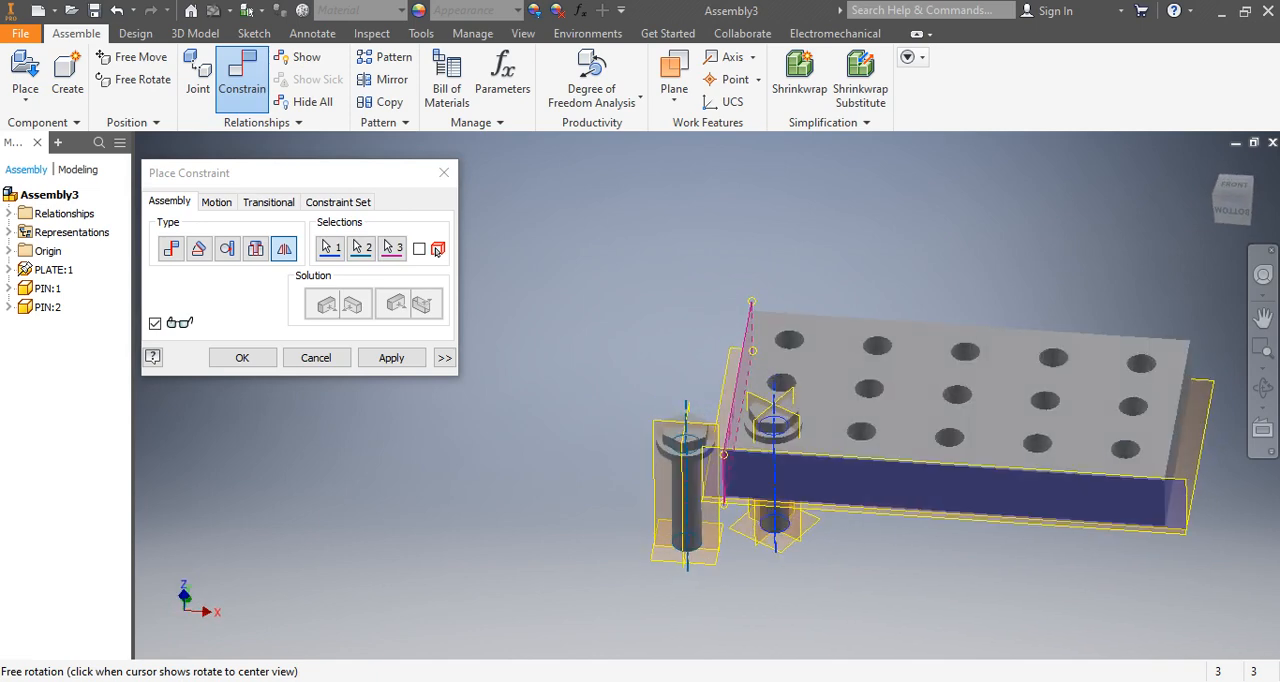
click(444, 173)
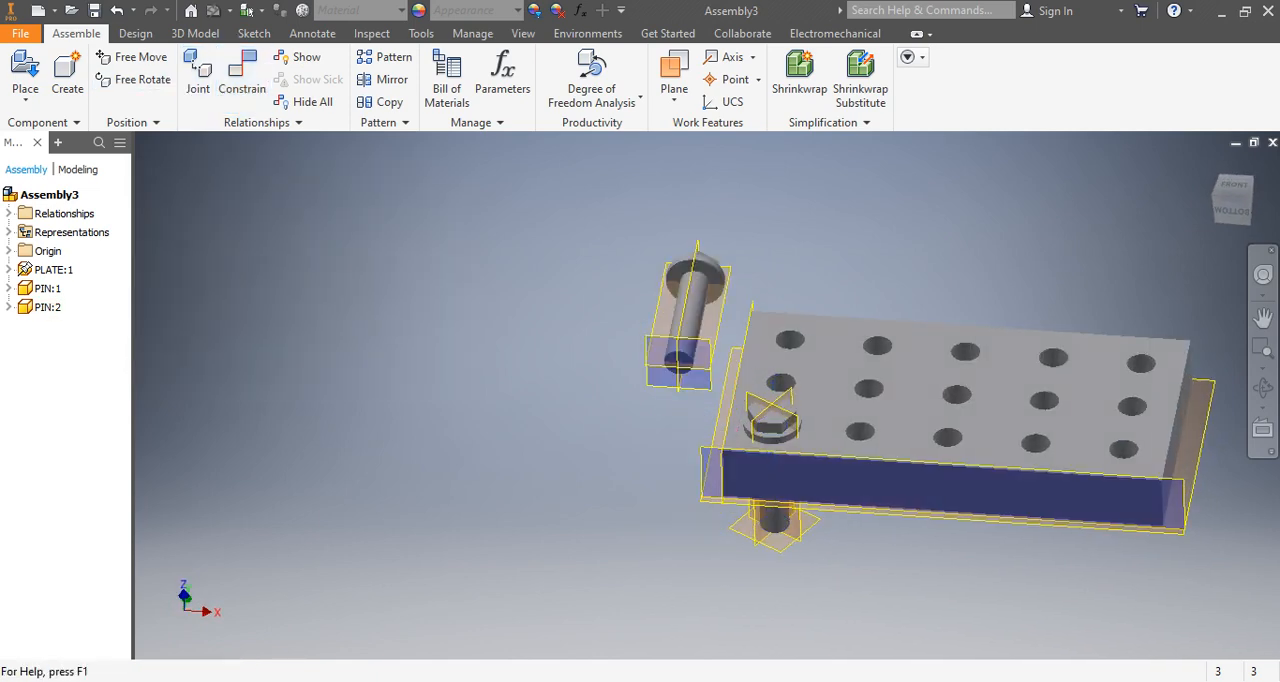
Try a Flush constraint between the underside of PIN:2's head and the plate's perforated upper face.
click(242, 75)
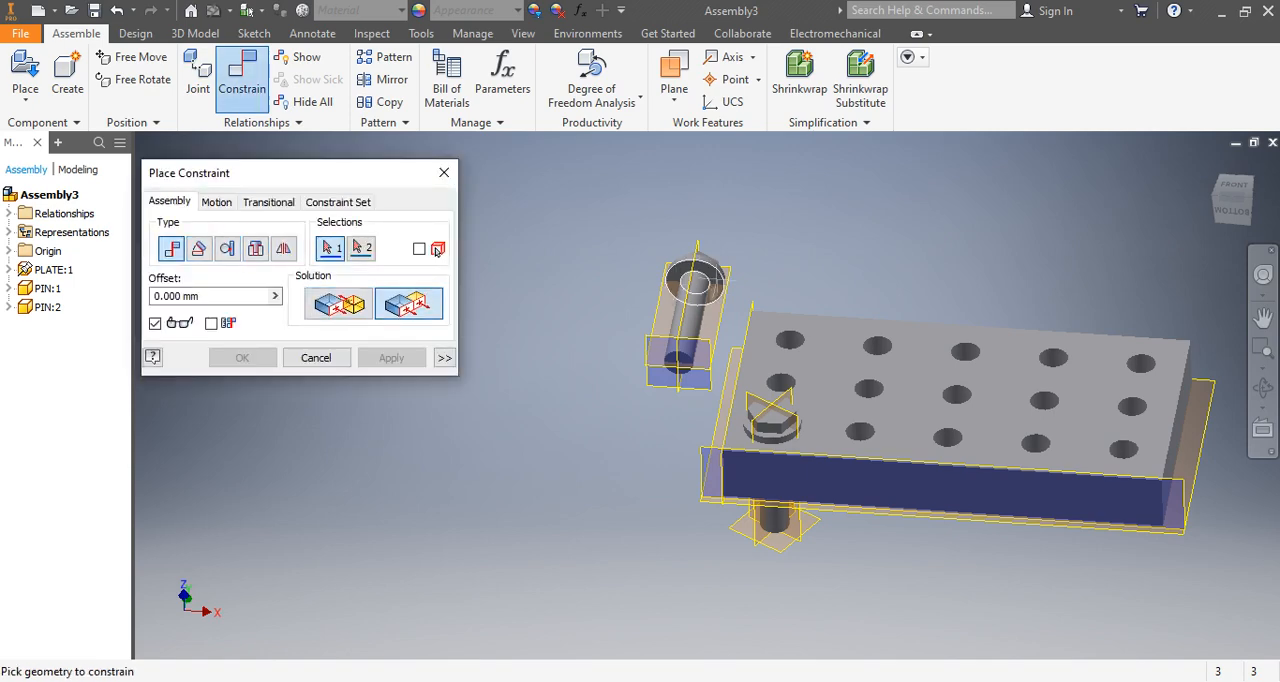
scroll(695, 285, up, 5)
click(713, 277)
scroll(713, 277, down, 5)
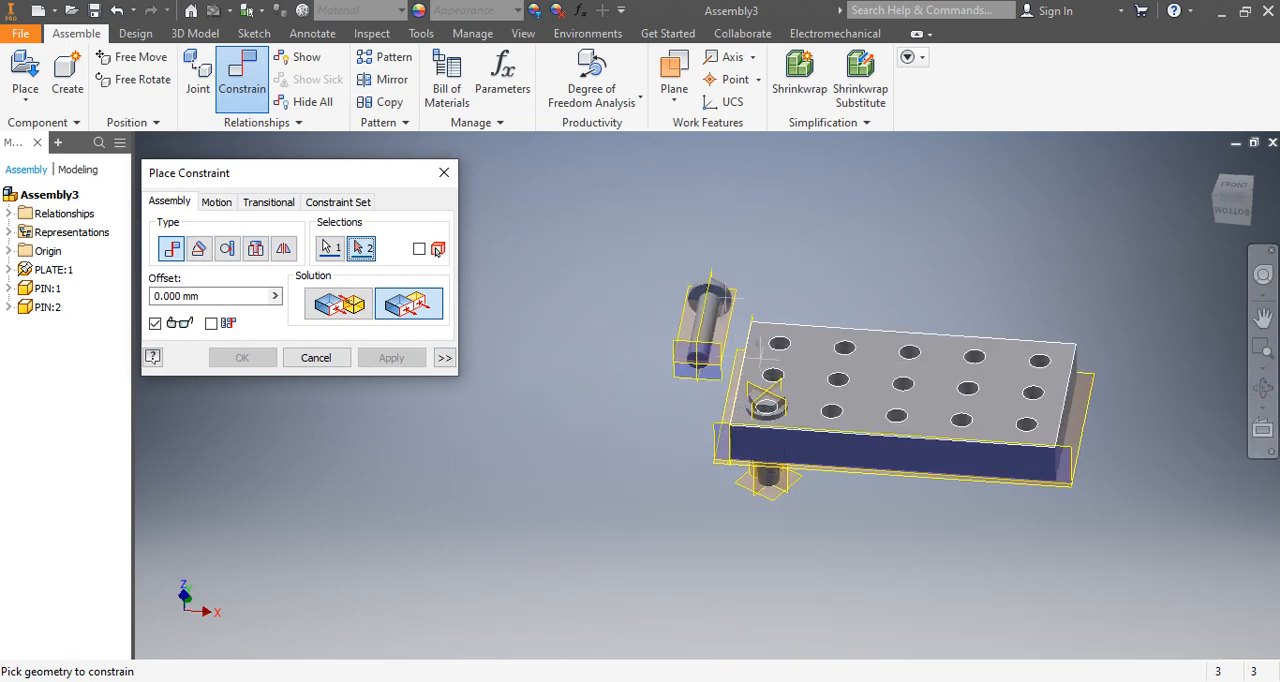
click(760, 346)
middle_drag(760, 346, 778, 284)
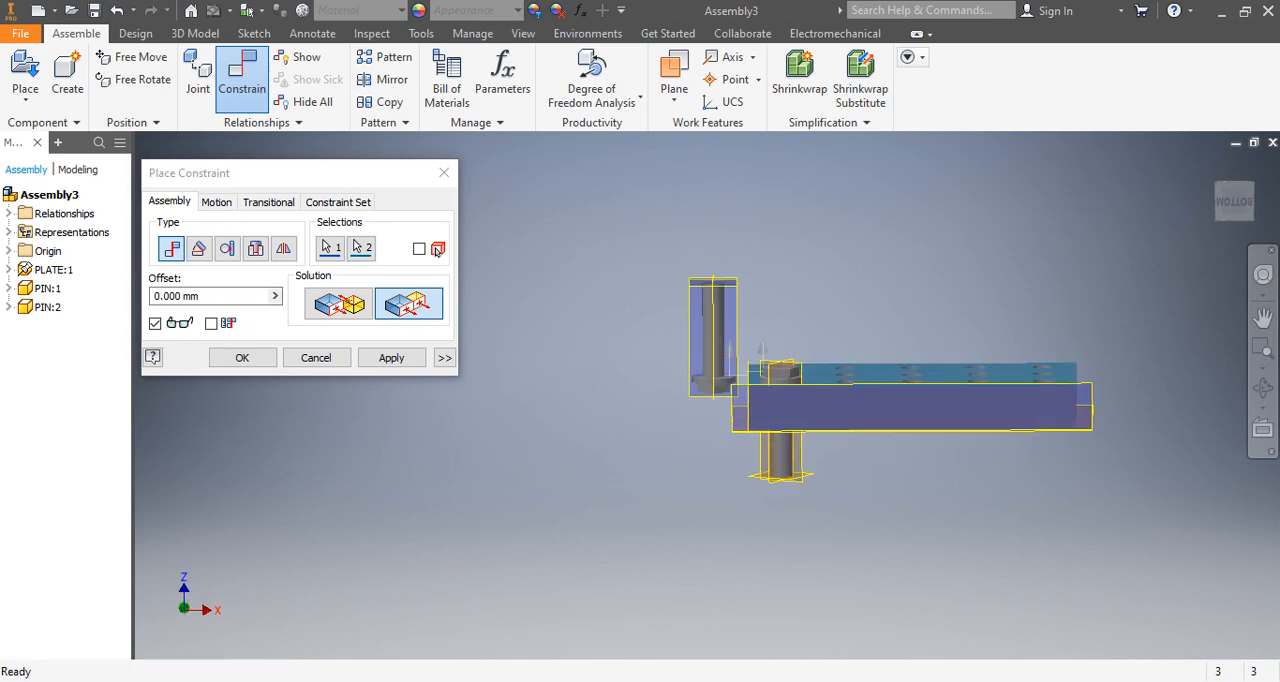
scroll(737, 376, up, 5)
scroll(737, 376, down, 3)
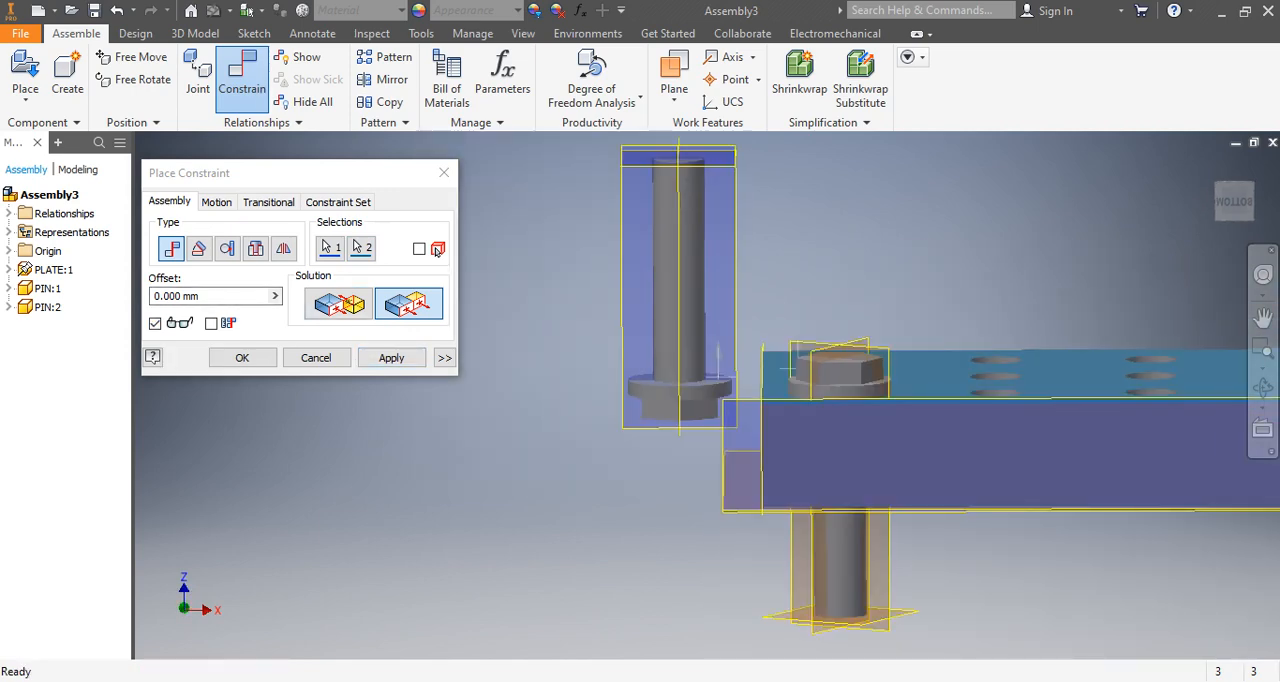
scroll(666, 434, down, 5)
scroll(665, 412, up, 3)
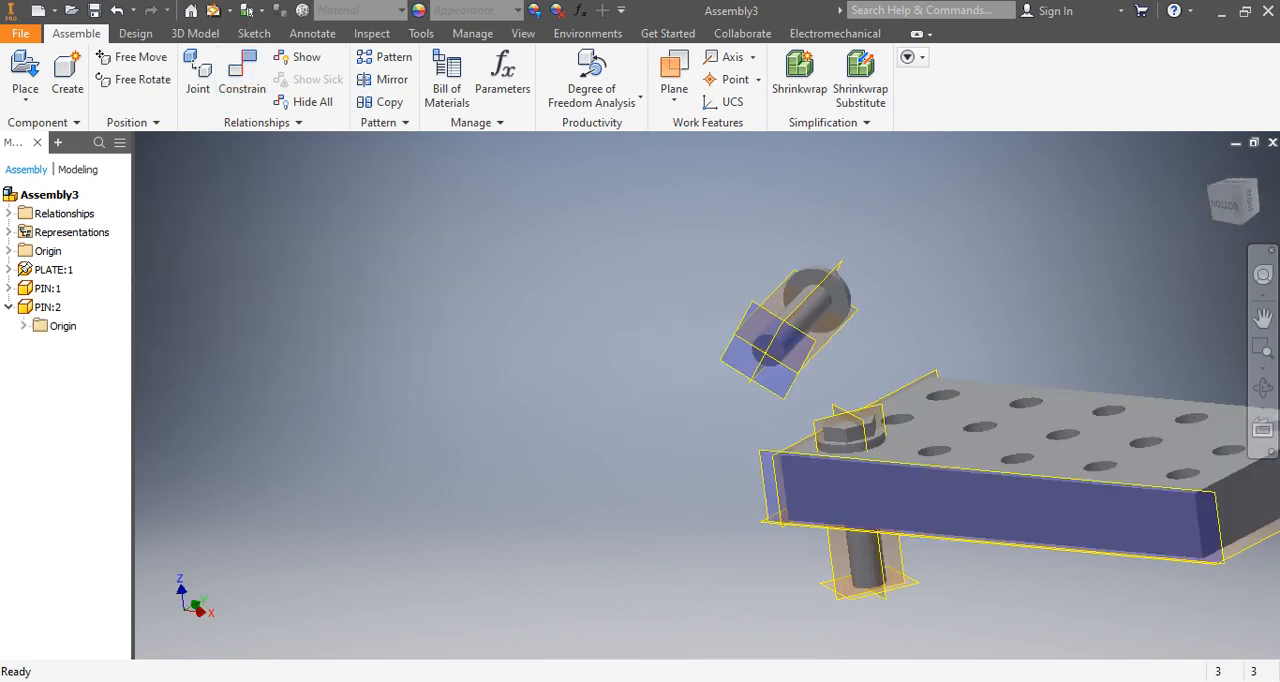
scroll(864, 329, down, 5)
scroll(660, 306, up, 4)
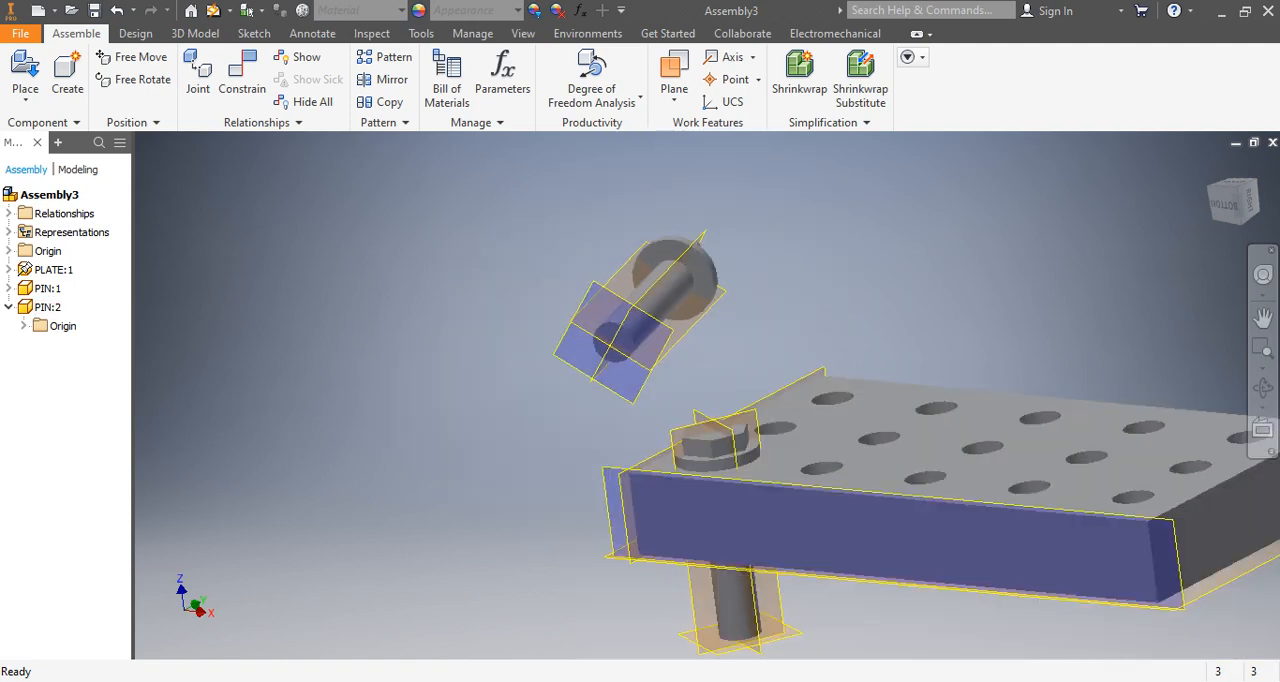
Try the flush alignment again between PIN:2's collar underside and the plate's upper face.
click(242, 80)
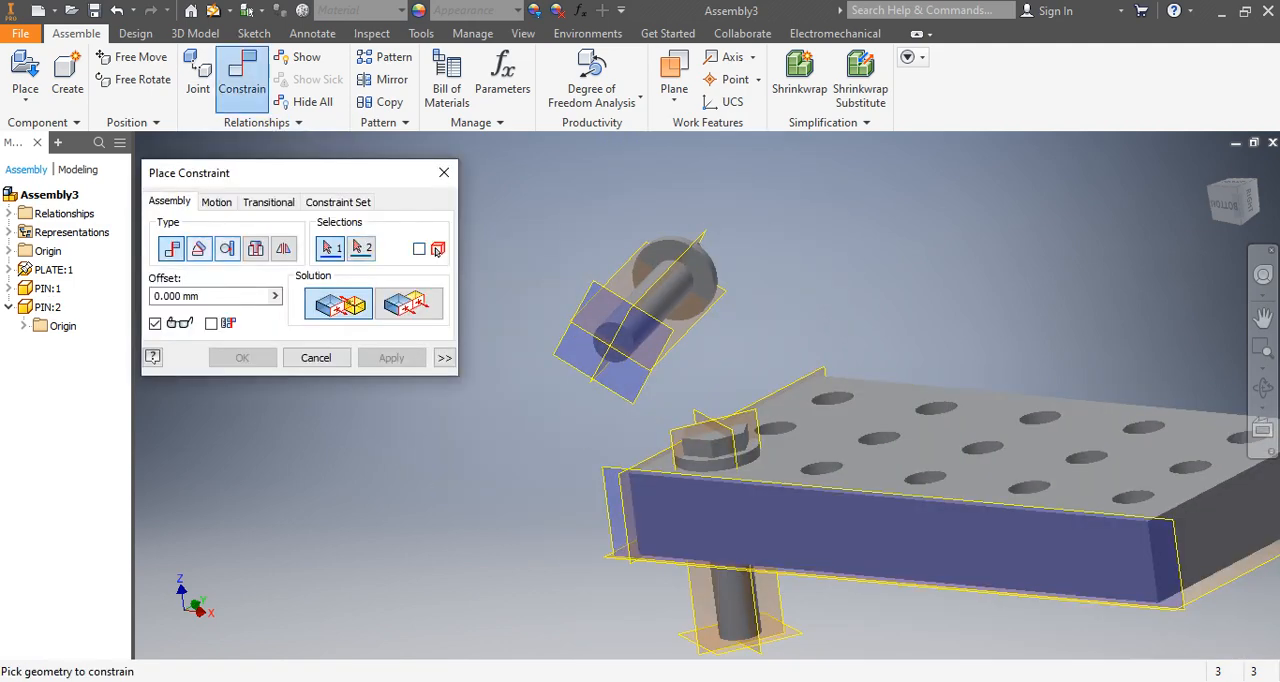
click(408, 303)
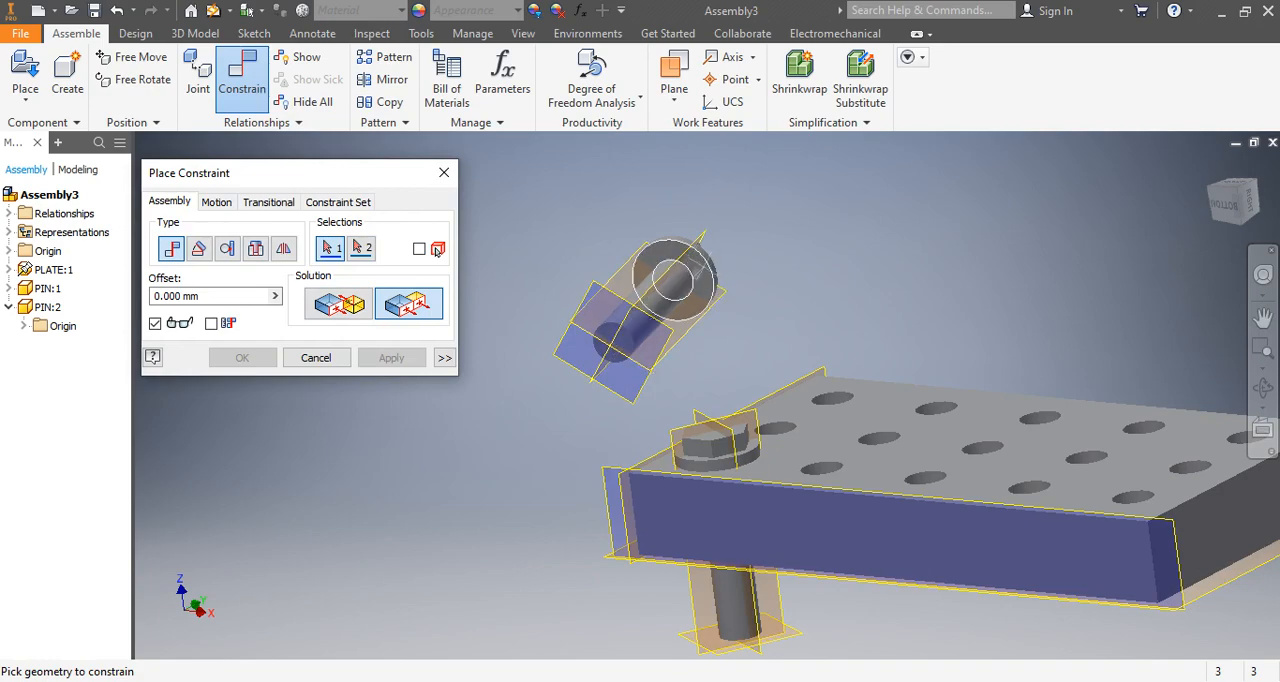
scroll(697, 307, down, 4)
scroll(697, 307, up, 6)
scroll(697, 307, down, 5)
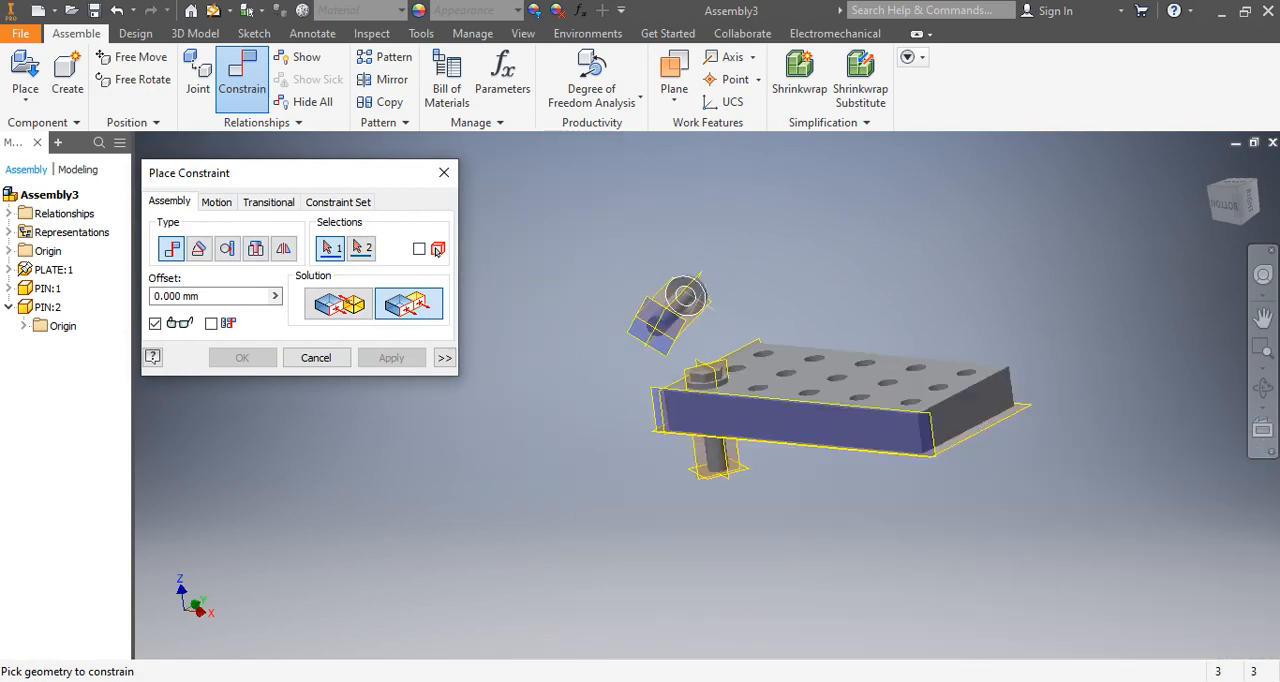
scroll(696, 280, up, 5)
click(696, 277)
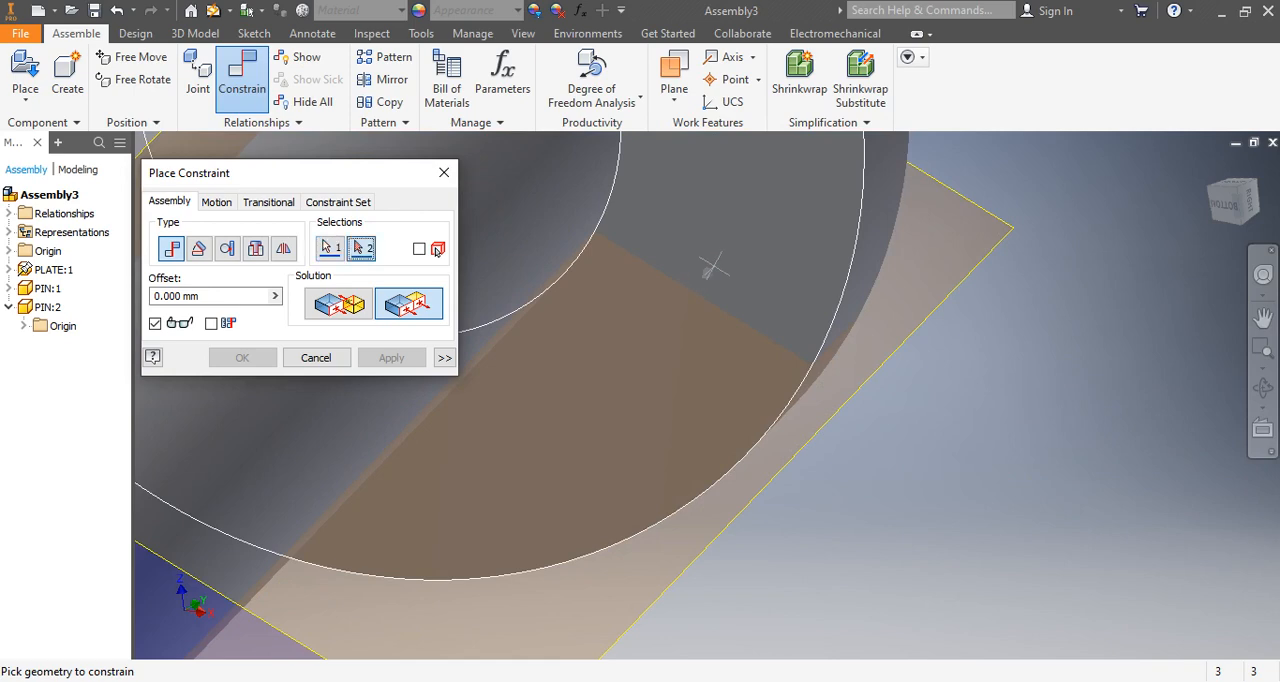
scroll(696, 277, down, 5)
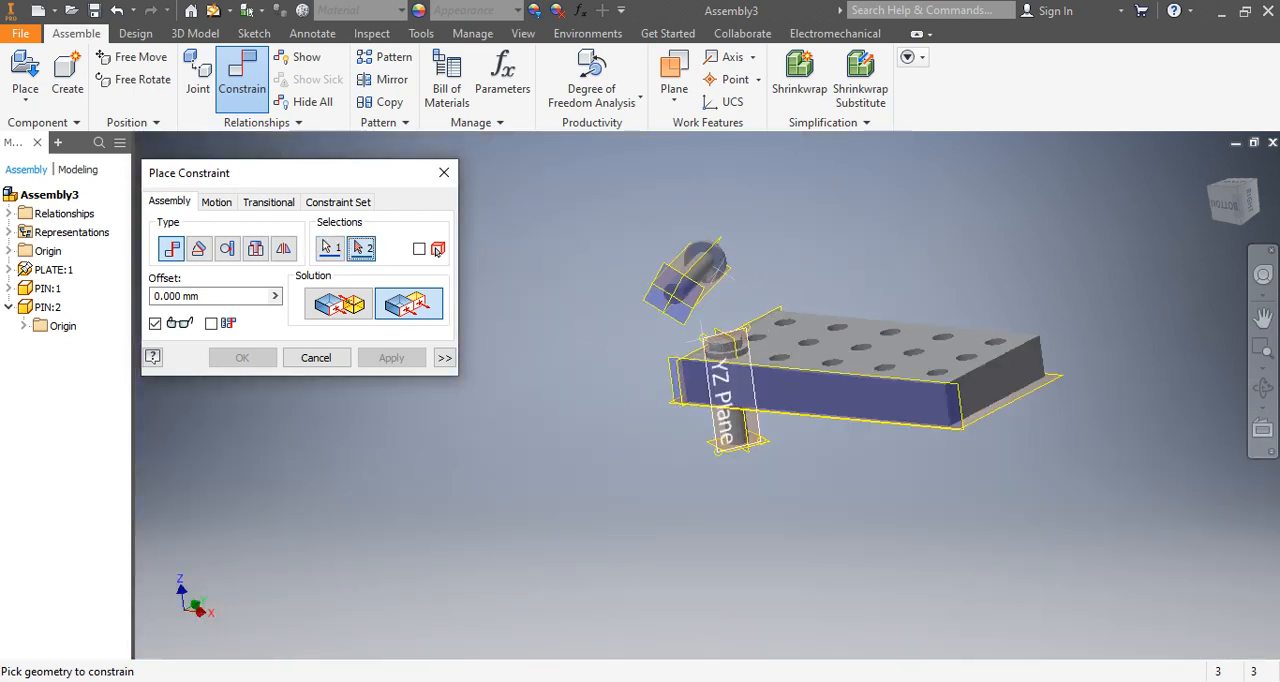
scroll(722, 329, up, 3)
click(836, 338)
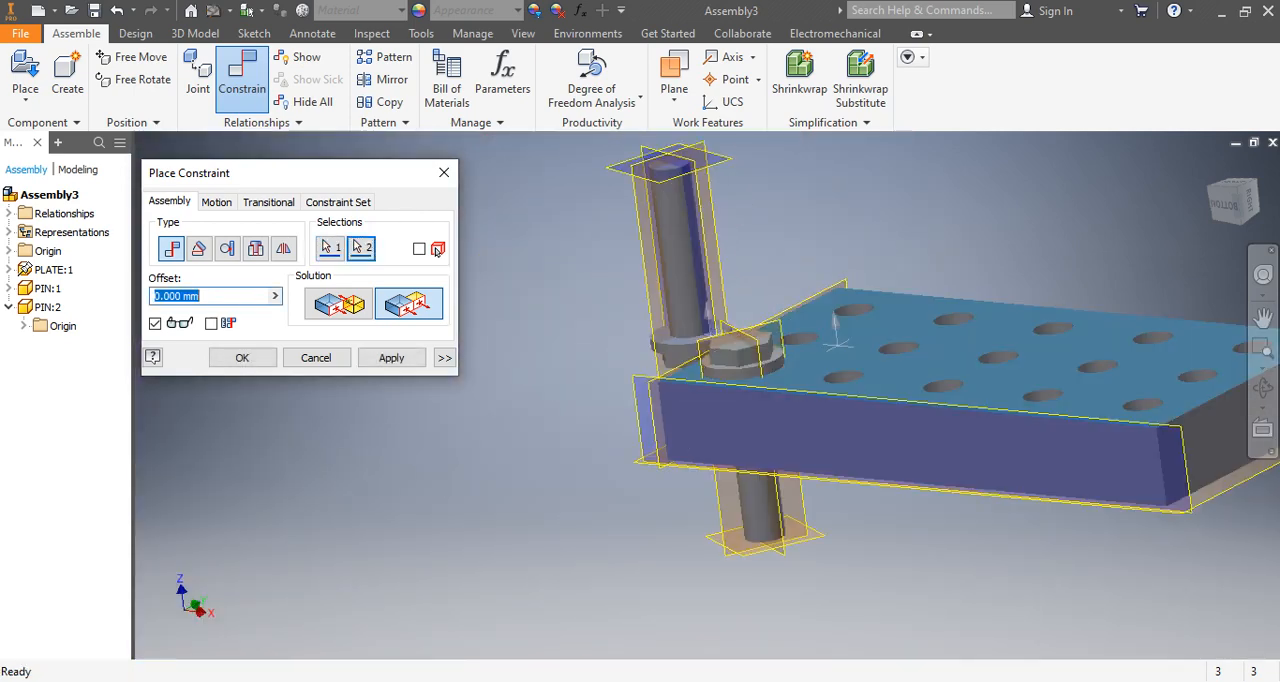
shift+middle_drag(835, 321, 858, 316)
key(Escape)
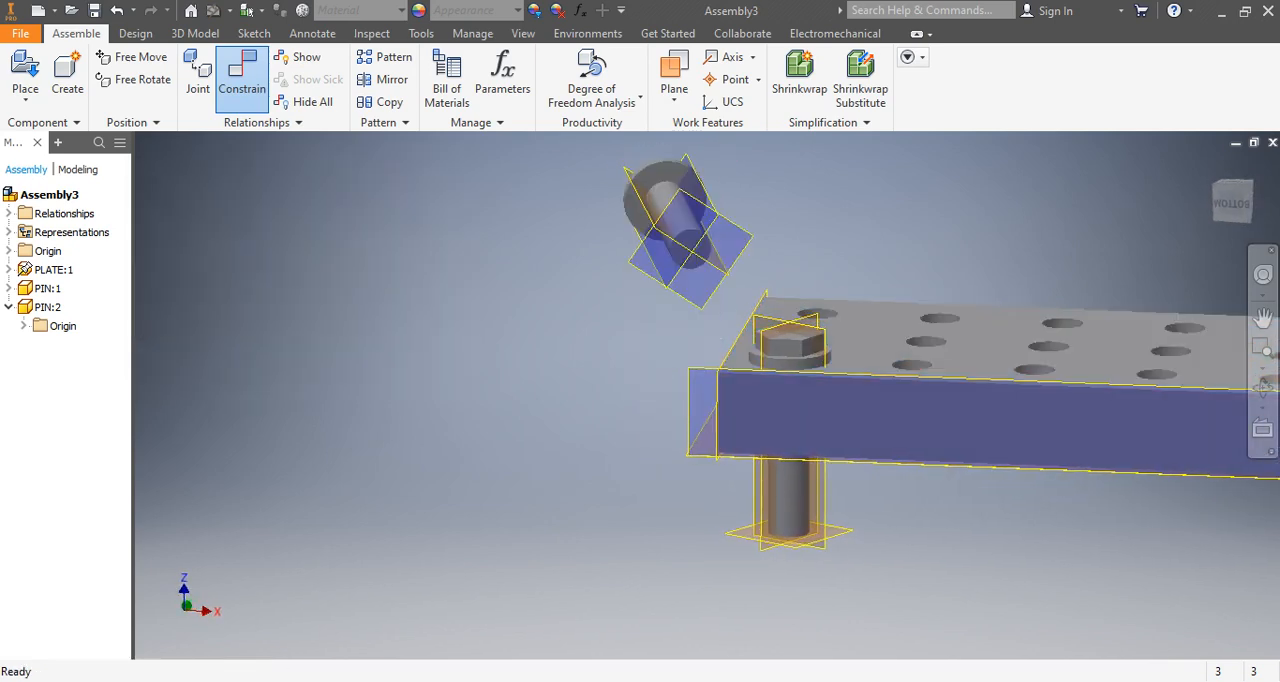
Free-rotate PIN:2 so it stands upright with its head on top, matching the orientation of PIN:1.
scroll(667, 212, down, 2)
scroll(667, 214, up, 4)
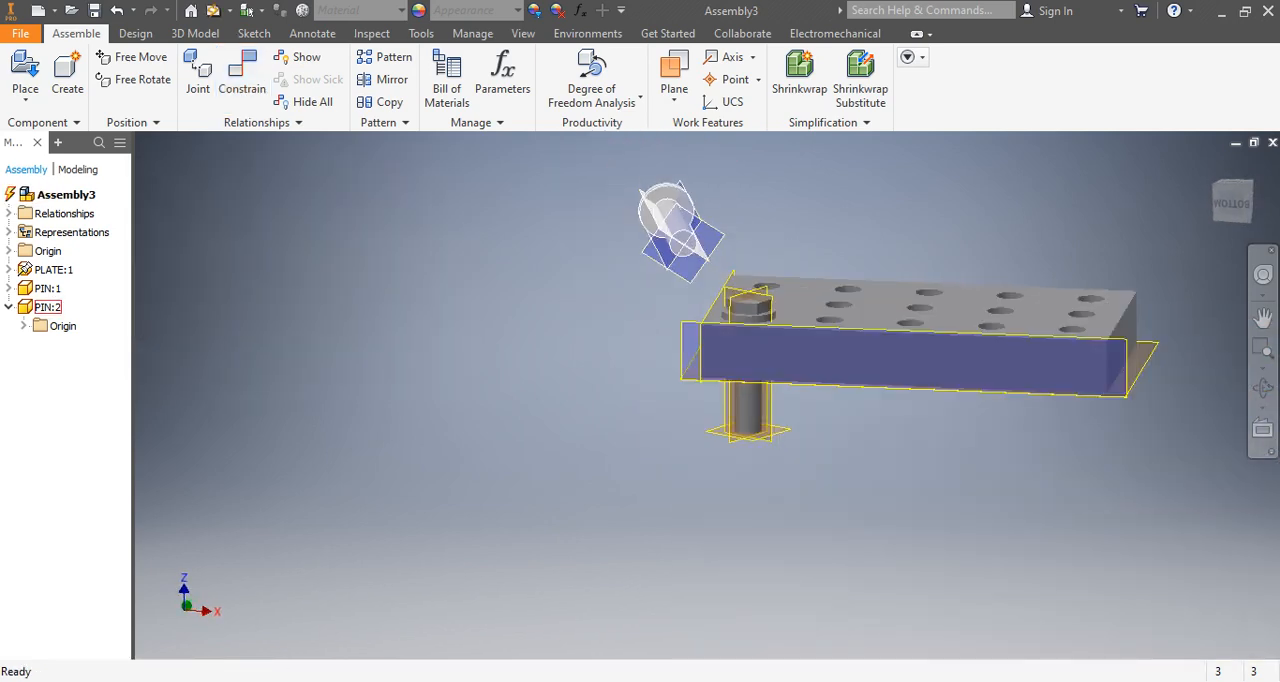
right_click(47, 307)
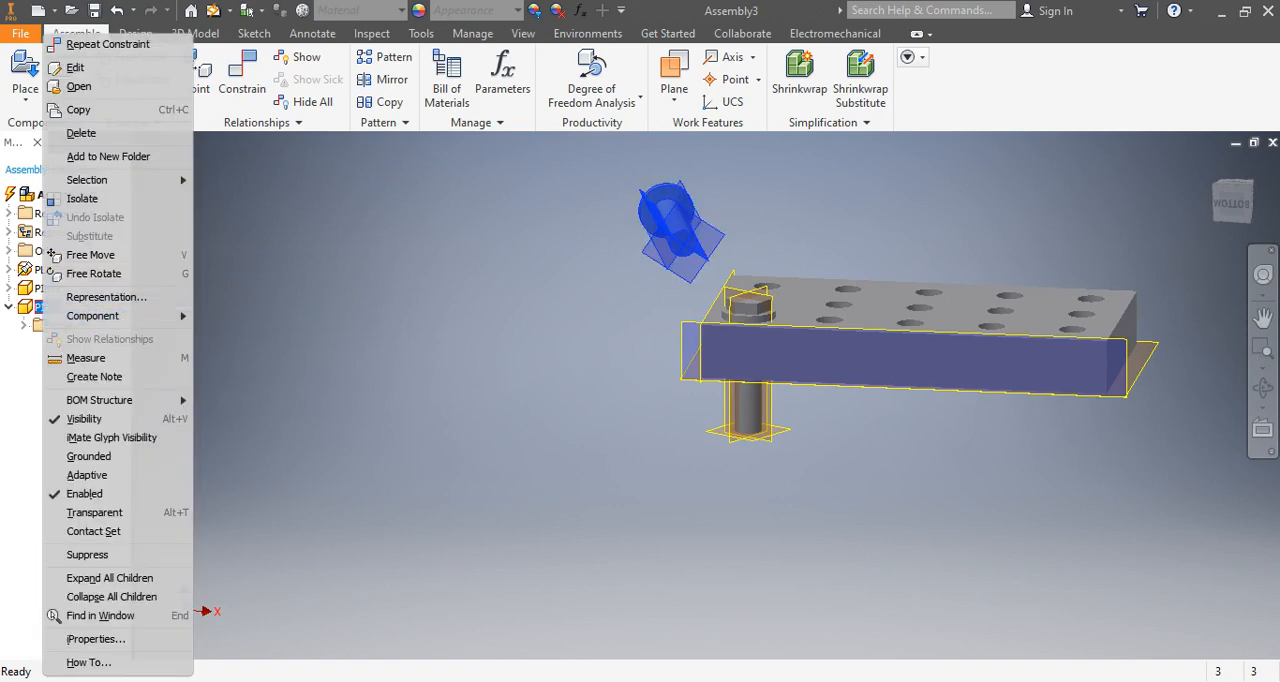
click(94, 274)
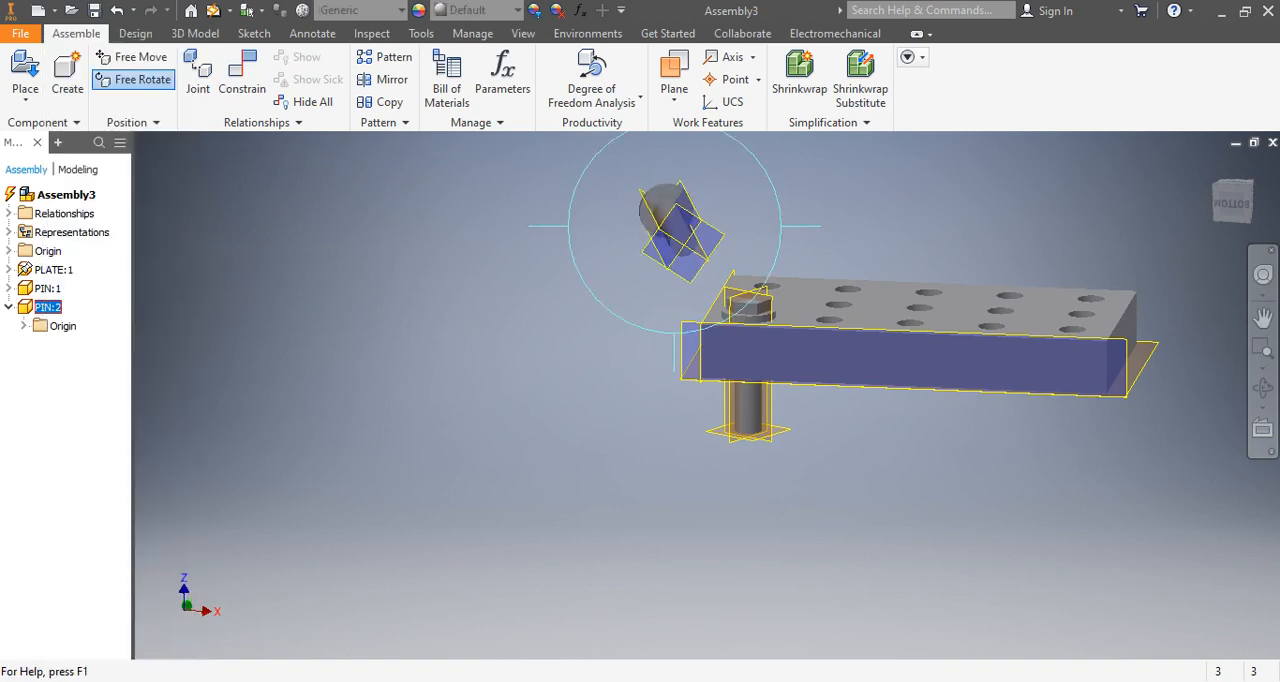
drag(675, 222, 702, 240)
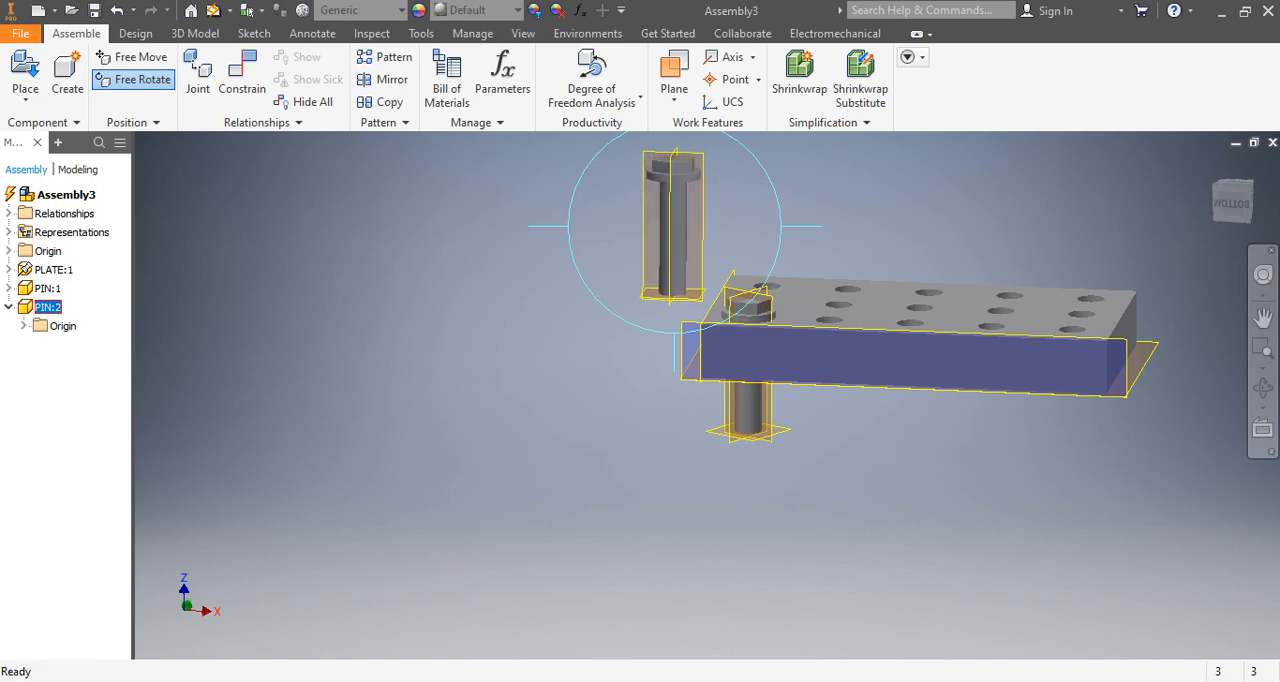
right_click(392, 313)
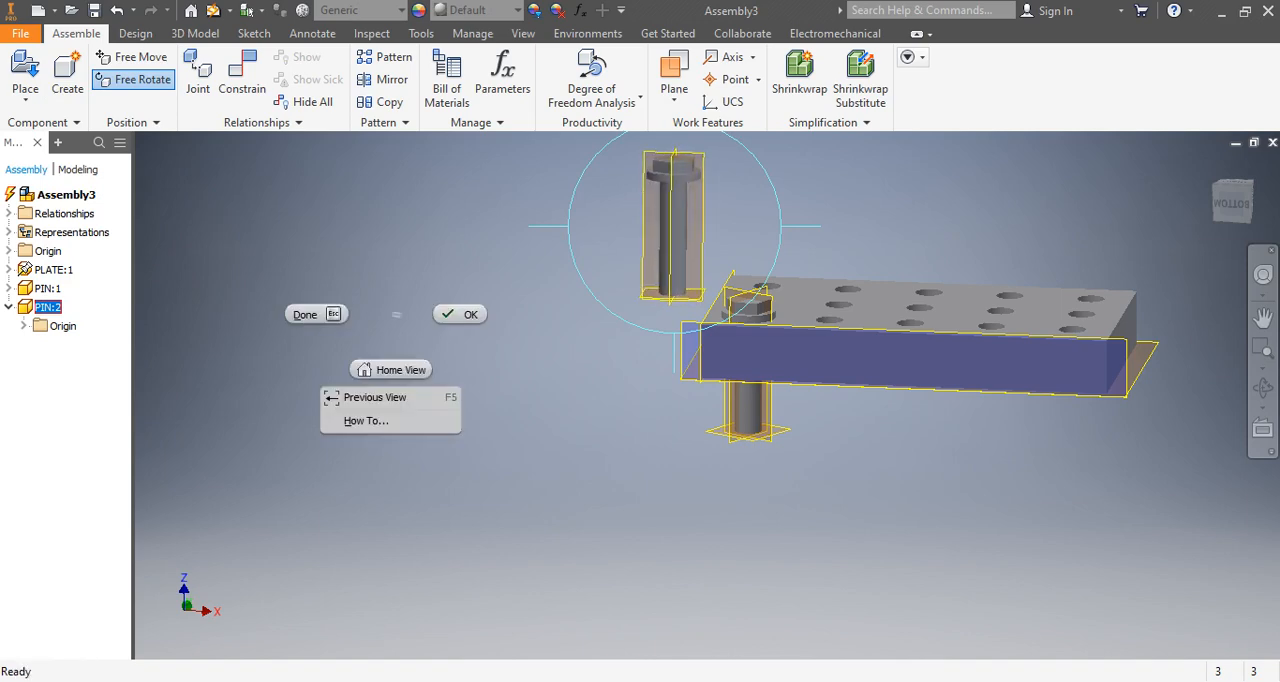
click(463, 314)
Try a Flush constraint from the plate's upper face to the head underside of the upright PIN:2.
scroll(702, 193, down, 5)
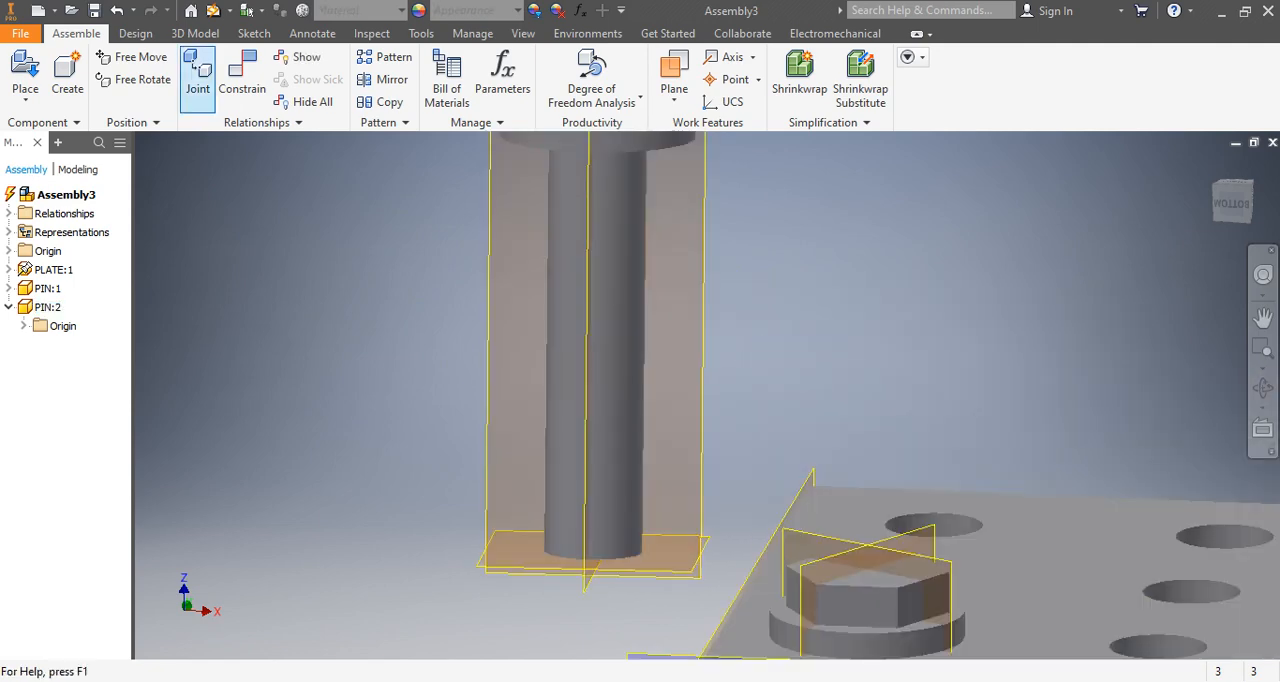
click(242, 75)
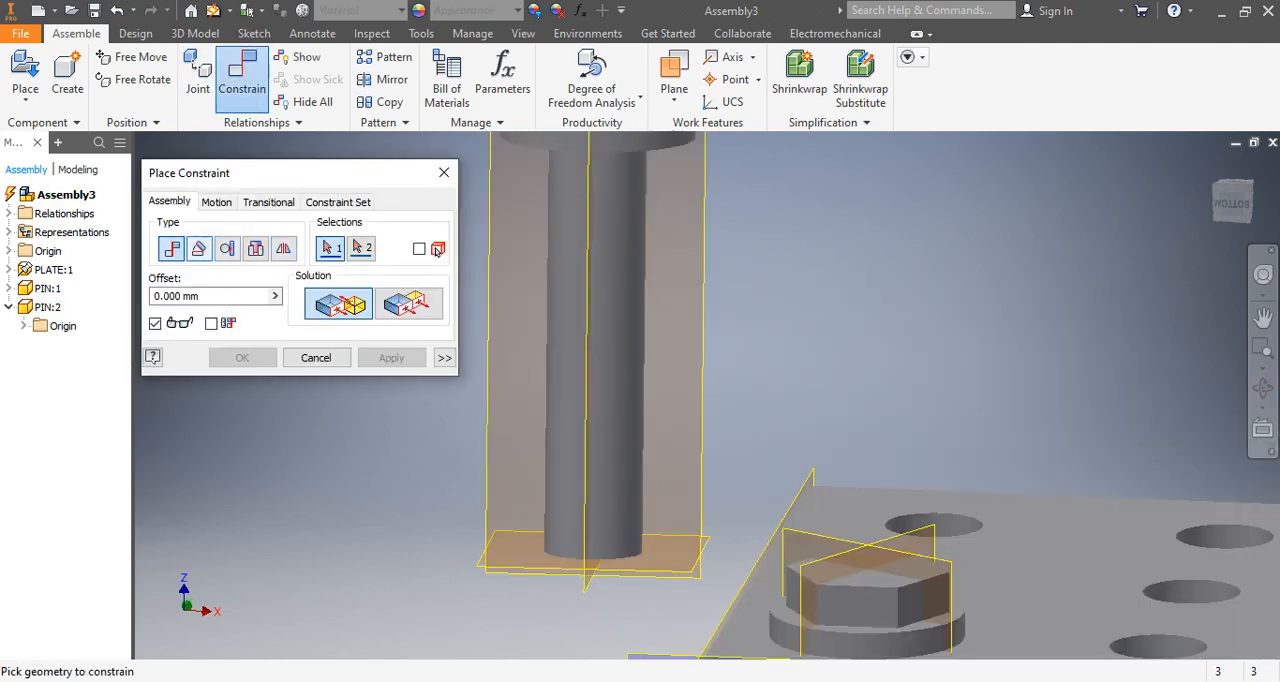
click(409, 303)
scroll(578, 369, up, 5)
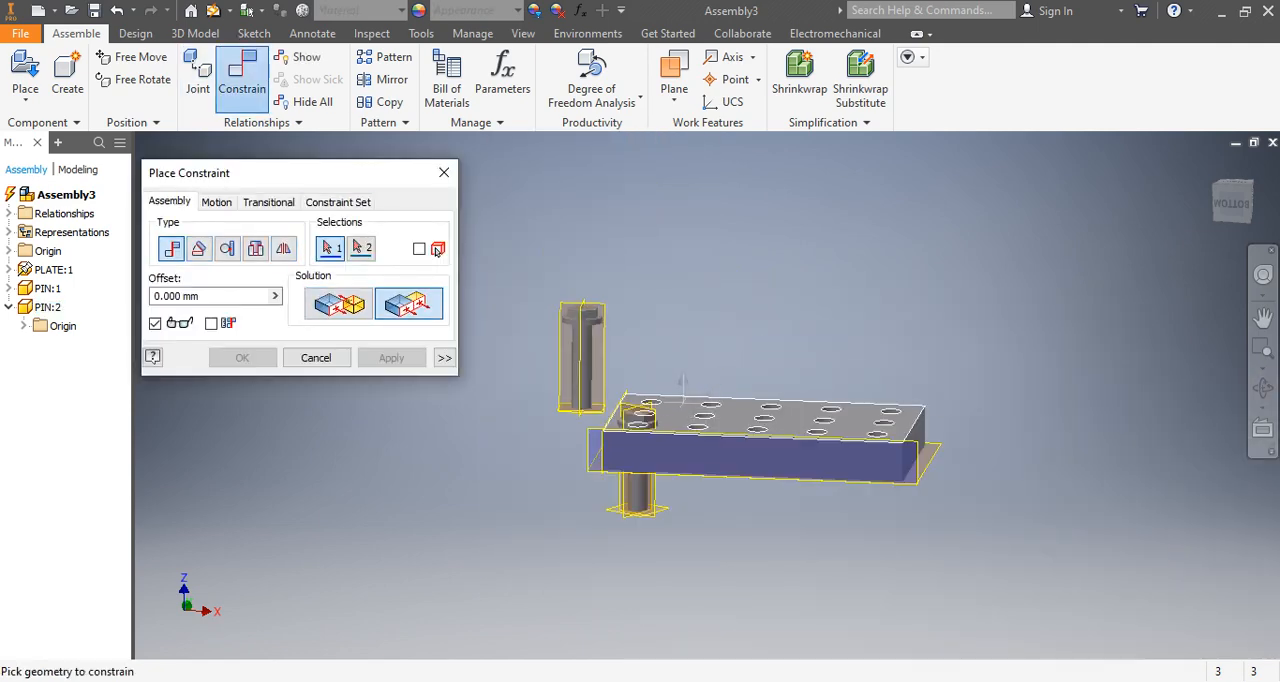
click(683, 402)
middle_drag(638, 418, 679, 388)
scroll(588, 358, down, 5)
click(597, 334)
scroll(595, 343, up, 5)
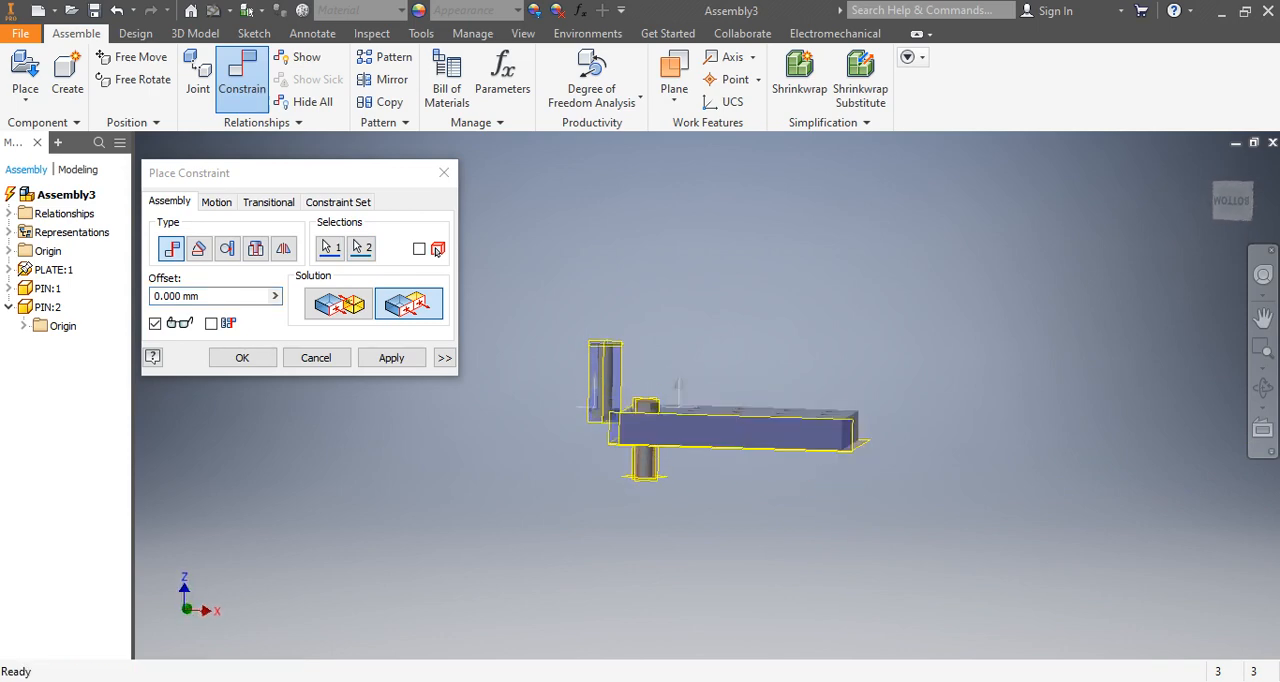
middle_drag(679, 388, 649, 405)
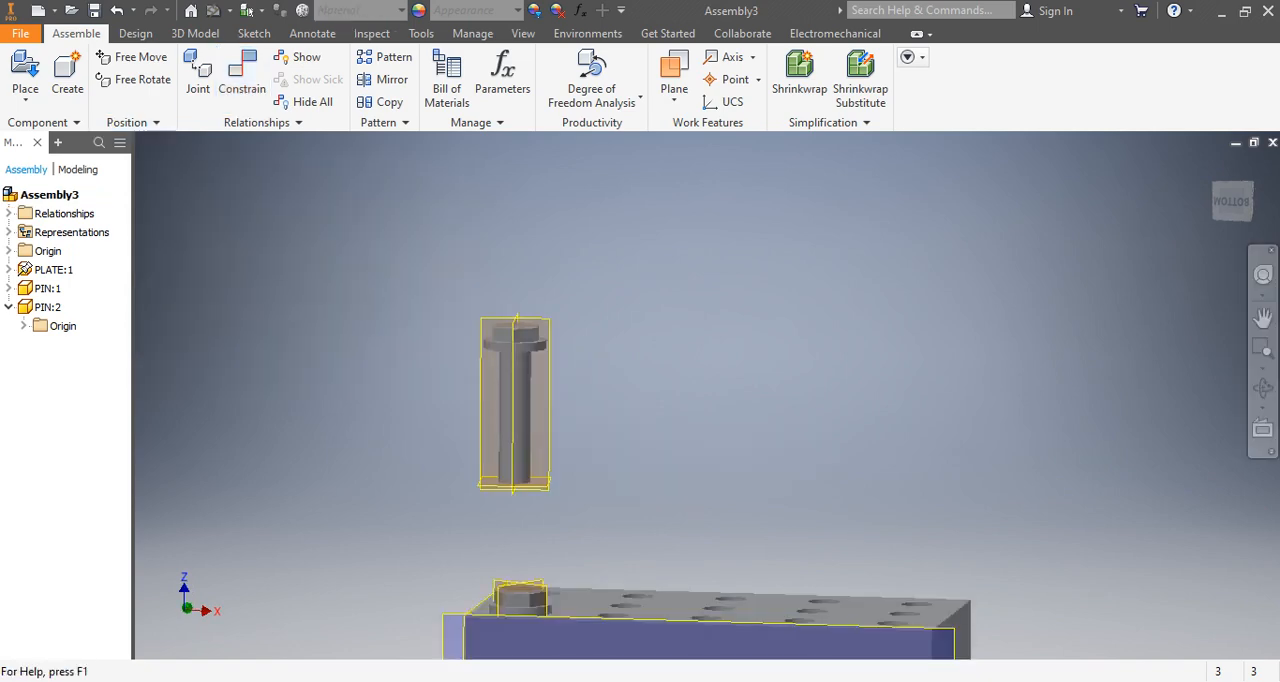
Constrain the underside of PIN:2's head to the plate's upper face with the Mate solution and a 0 mm offset.
click(242, 72)
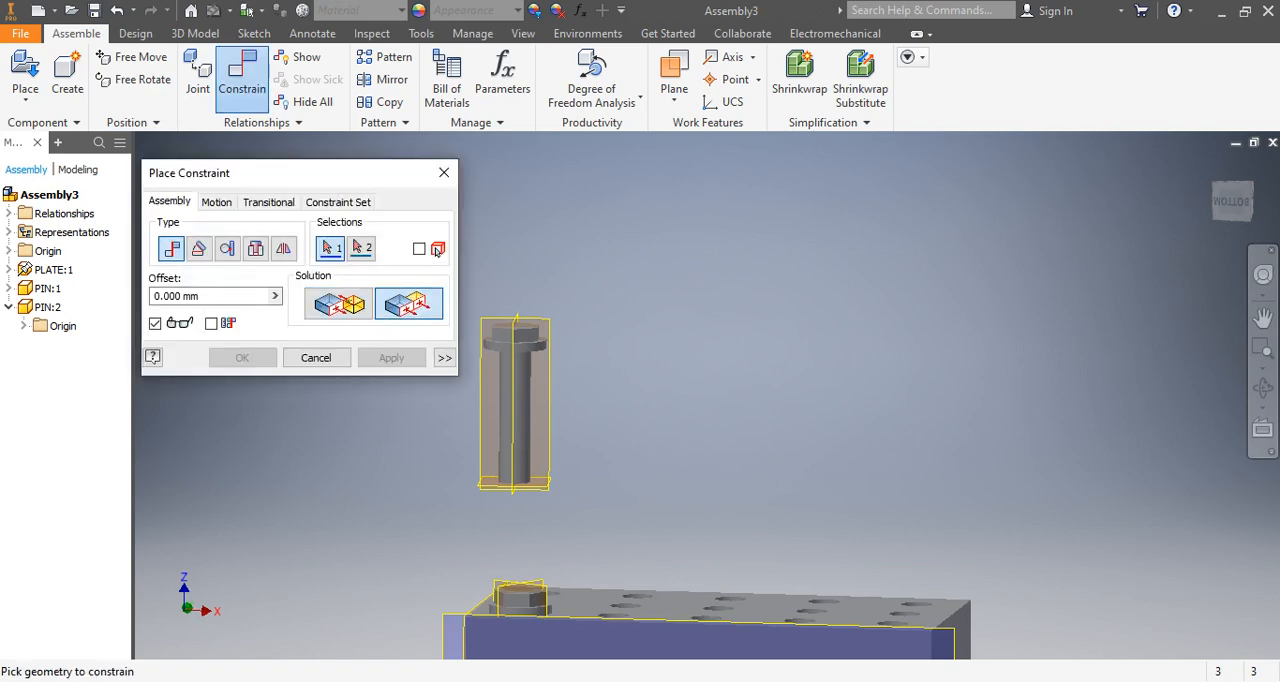
scroll(484, 390, down, 5)
scroll(613, 392, up, 2)
shift+middle_drag(612, 394, 598, 332)
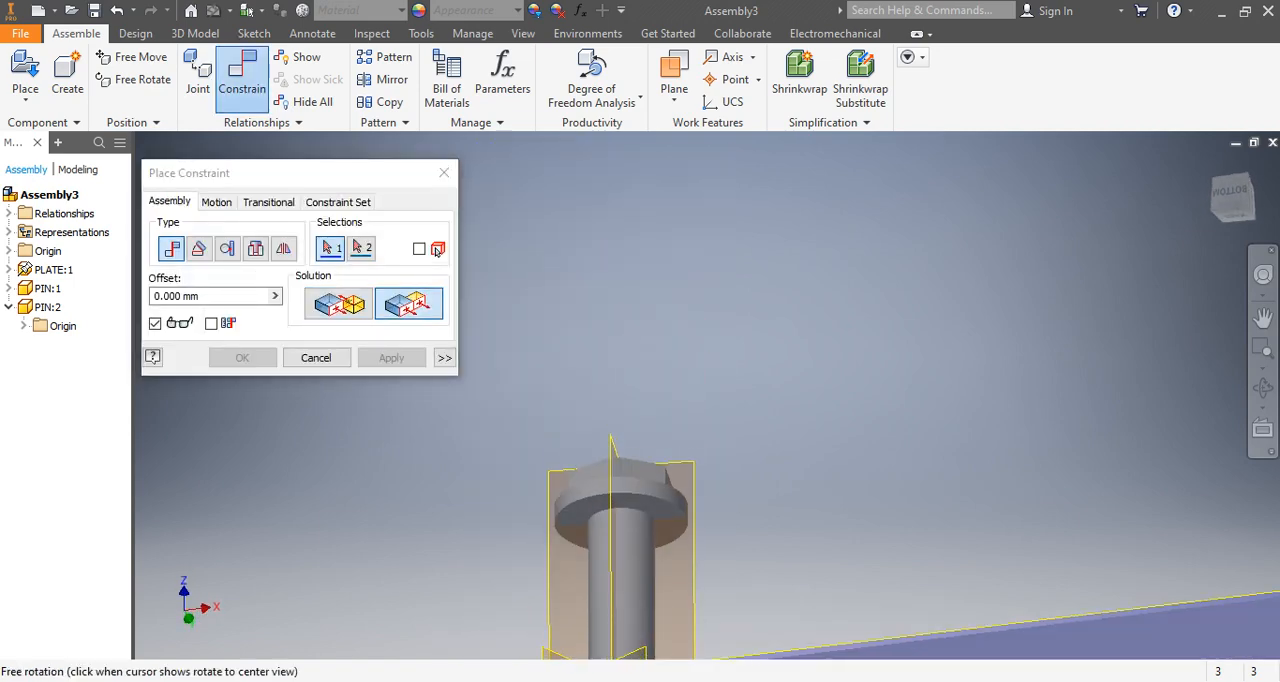
click(583, 513)
middle_drag(614, 484, 624, 585)
scroll(624, 535, down, 5)
click(623, 520)
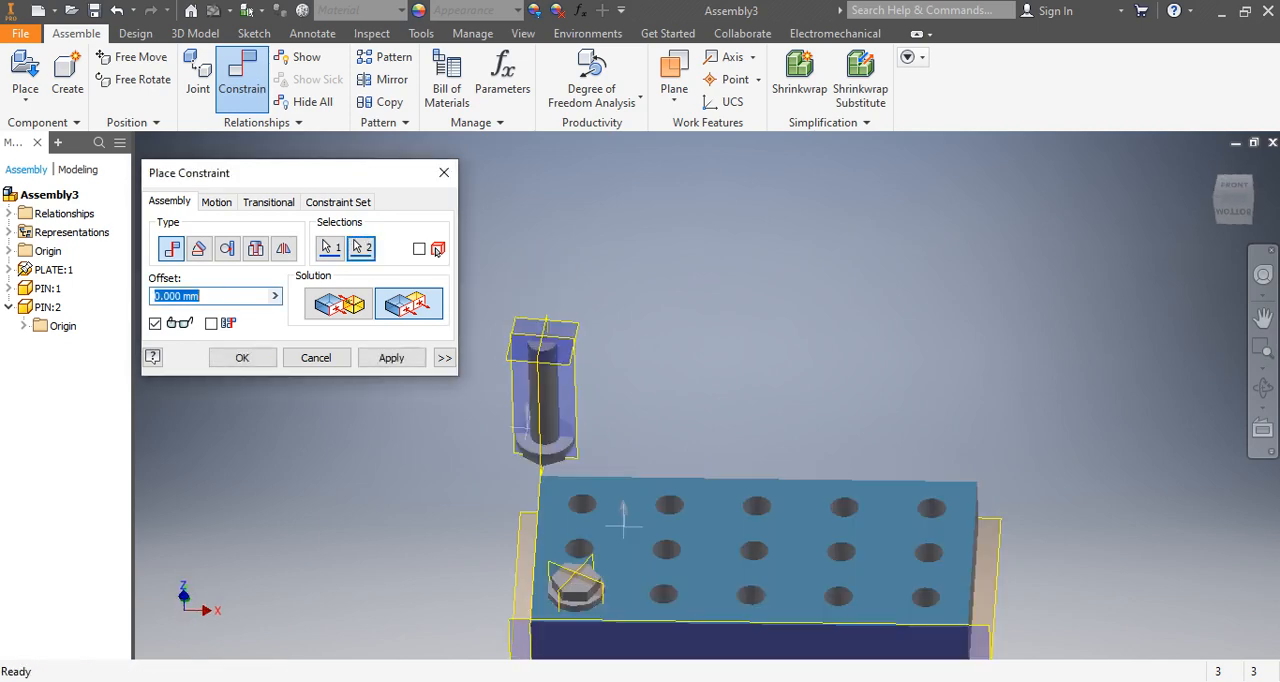
shift+middle_drag(623, 520, 612, 488)
scroll(260, 473, down, 1)
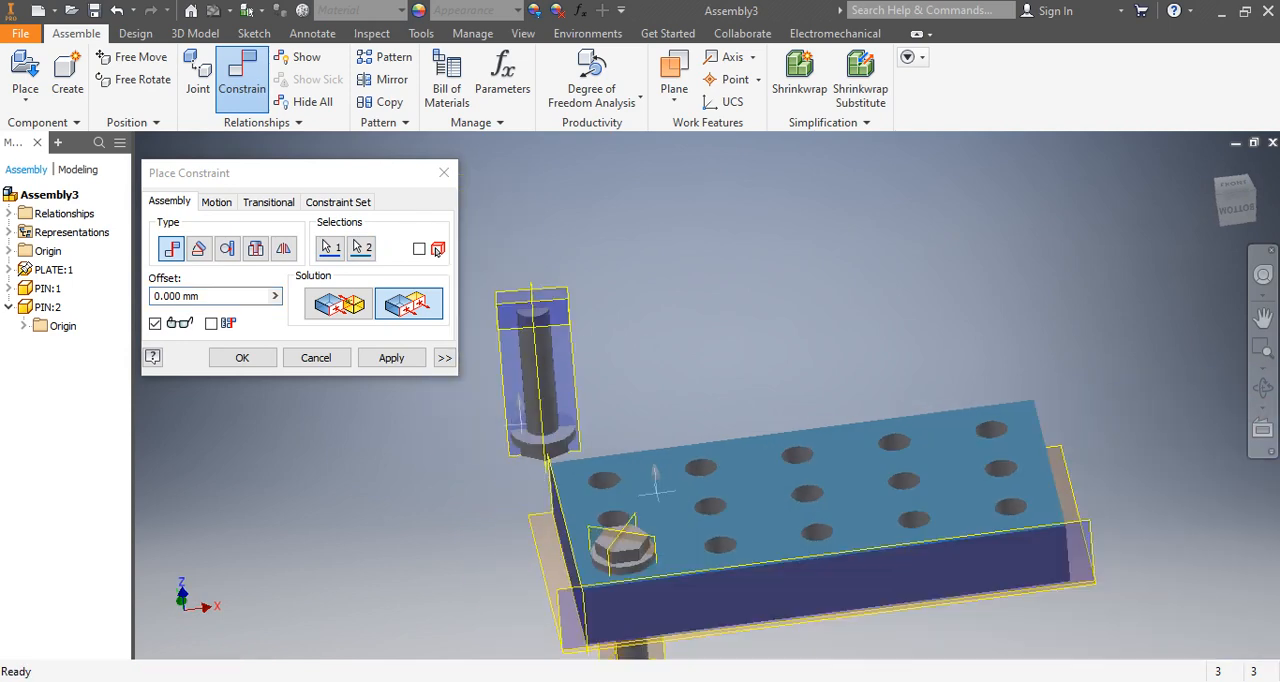
click(345, 308)
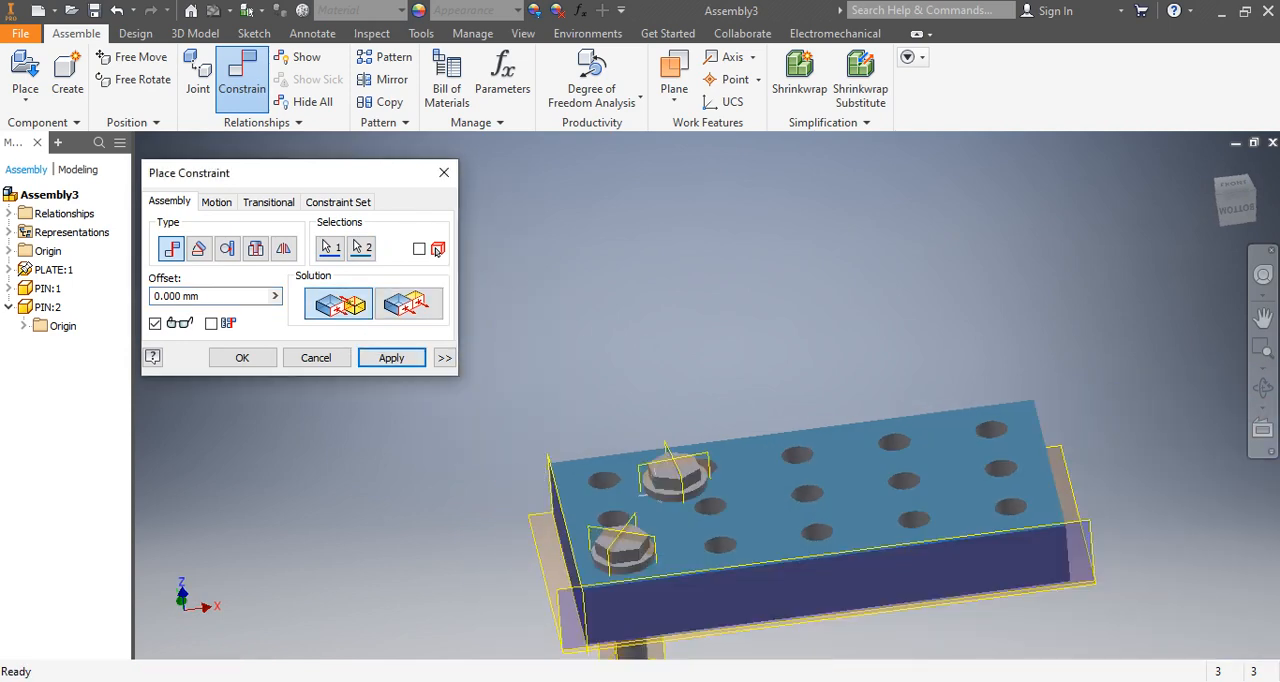
scroll(530, 516, up, 5)
scroll(425, 577, down, 6)
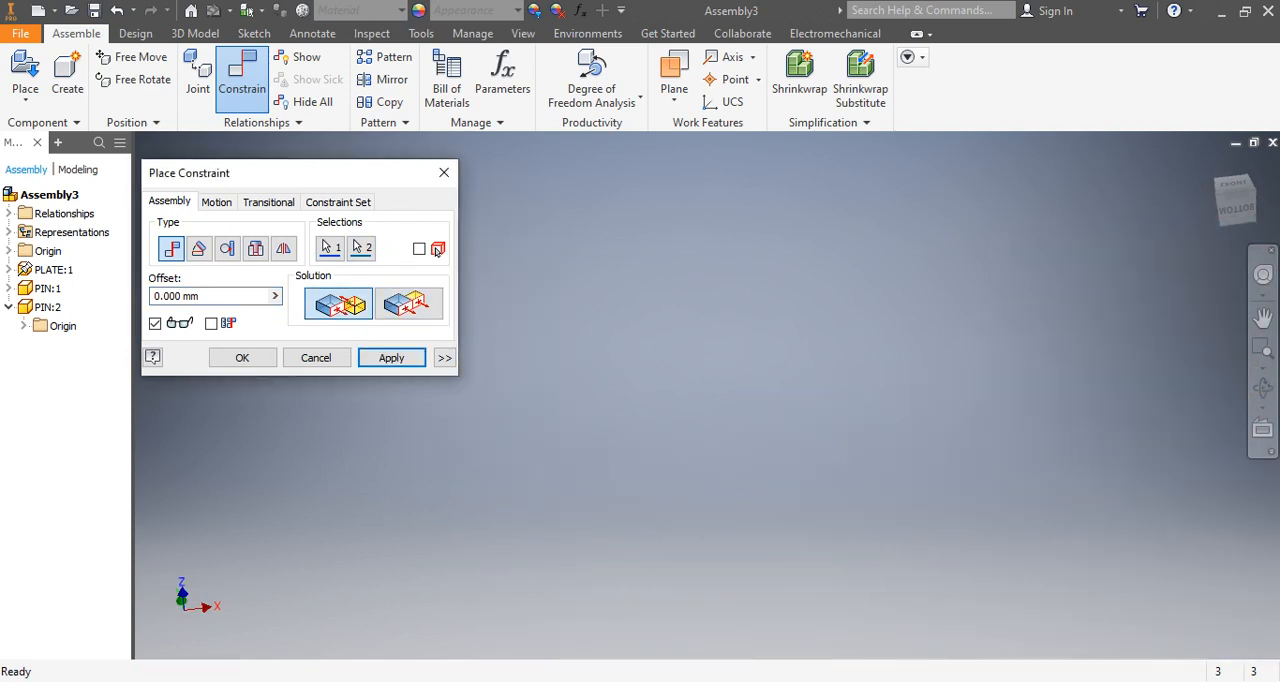
scroll(534, 492, up, 4)
click(242, 357)
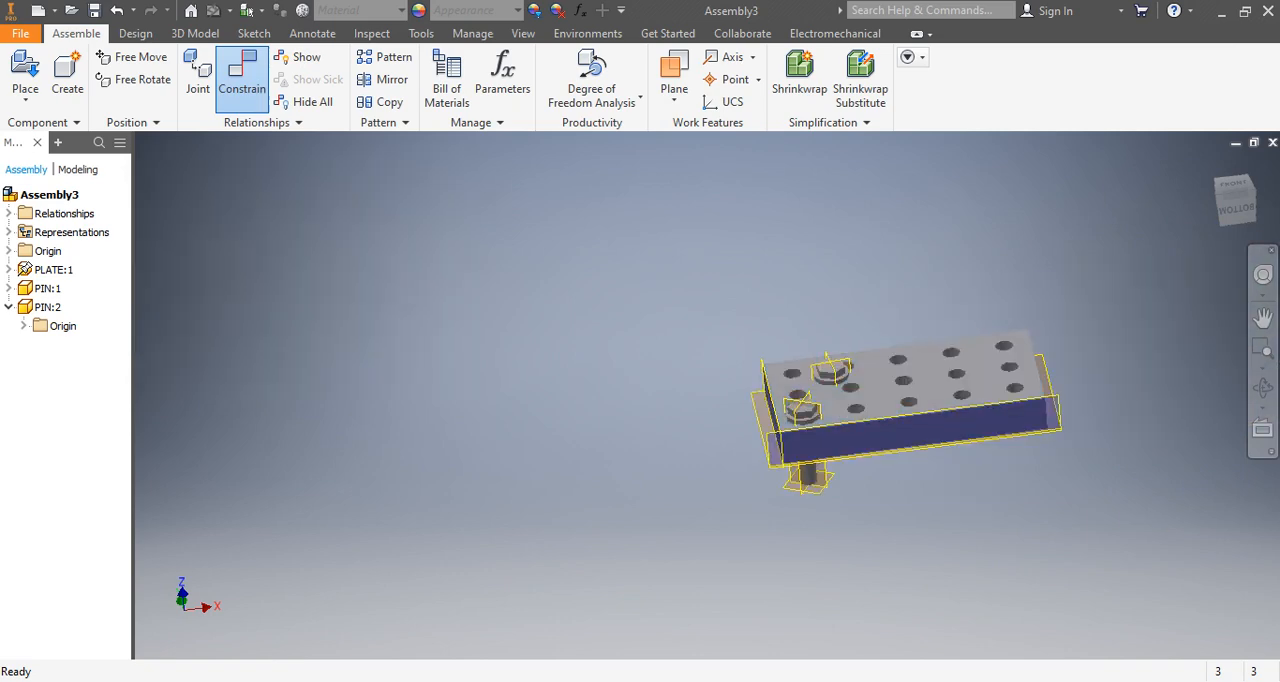
Apply a Symmetry constraint between a side flat on each pin's hexagonal head, using the plane along the plate's short end as the symmetry plane.
scroll(851, 362, down, 4)
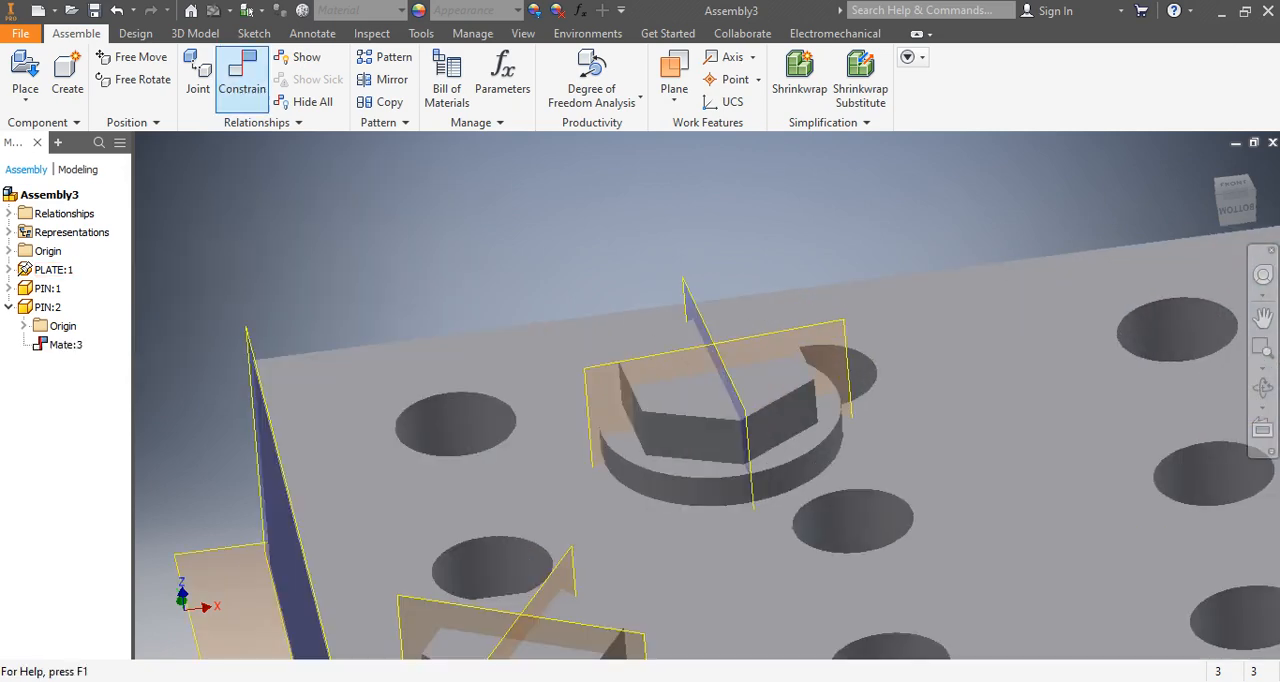
click(242, 75)
click(284, 248)
key(F6)
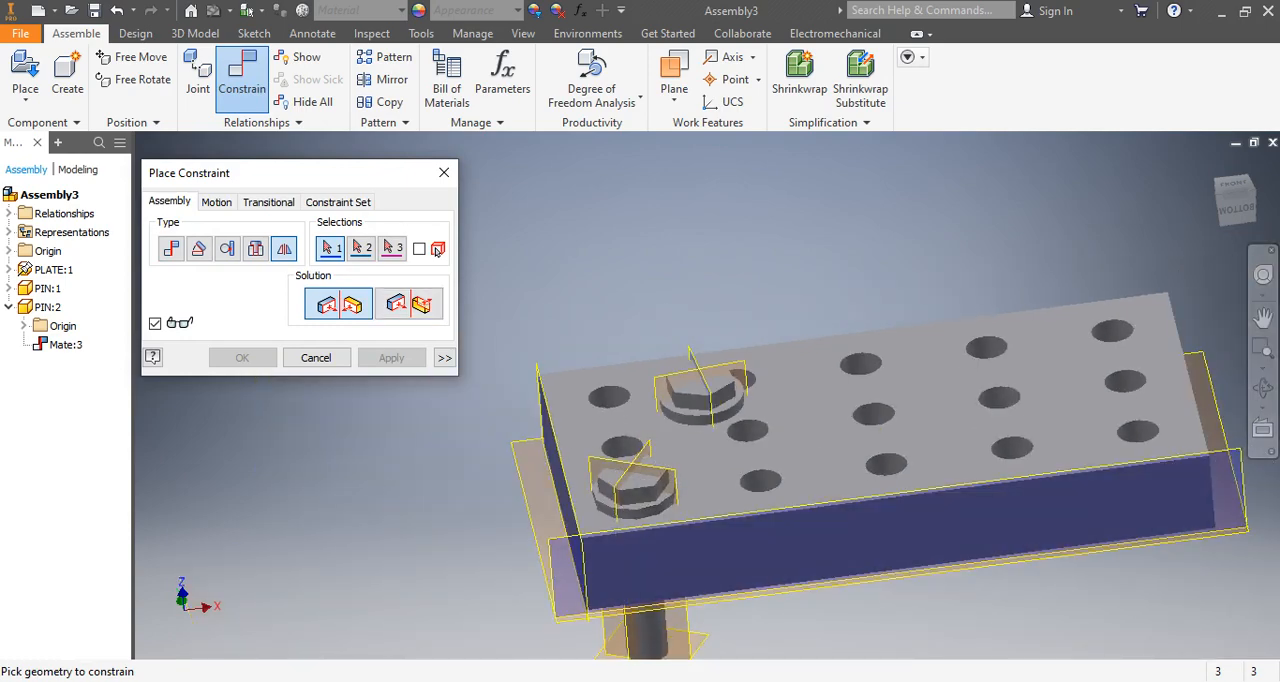
click(635, 497)
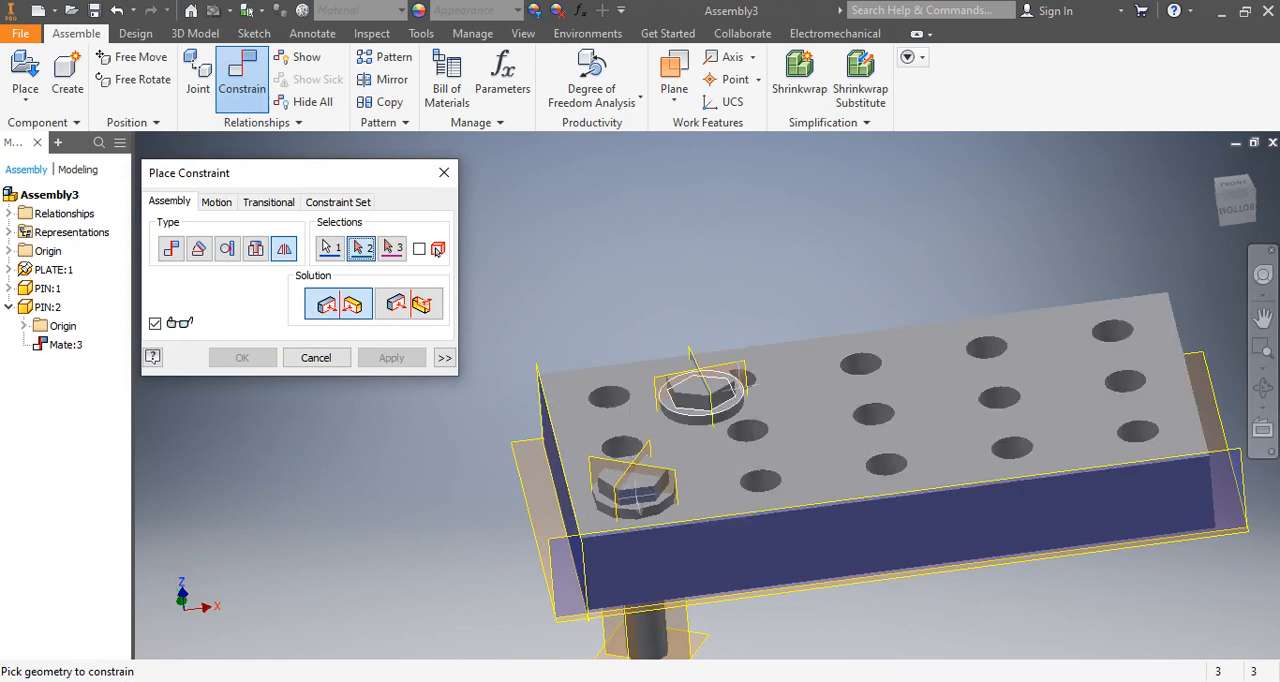
click(725, 393)
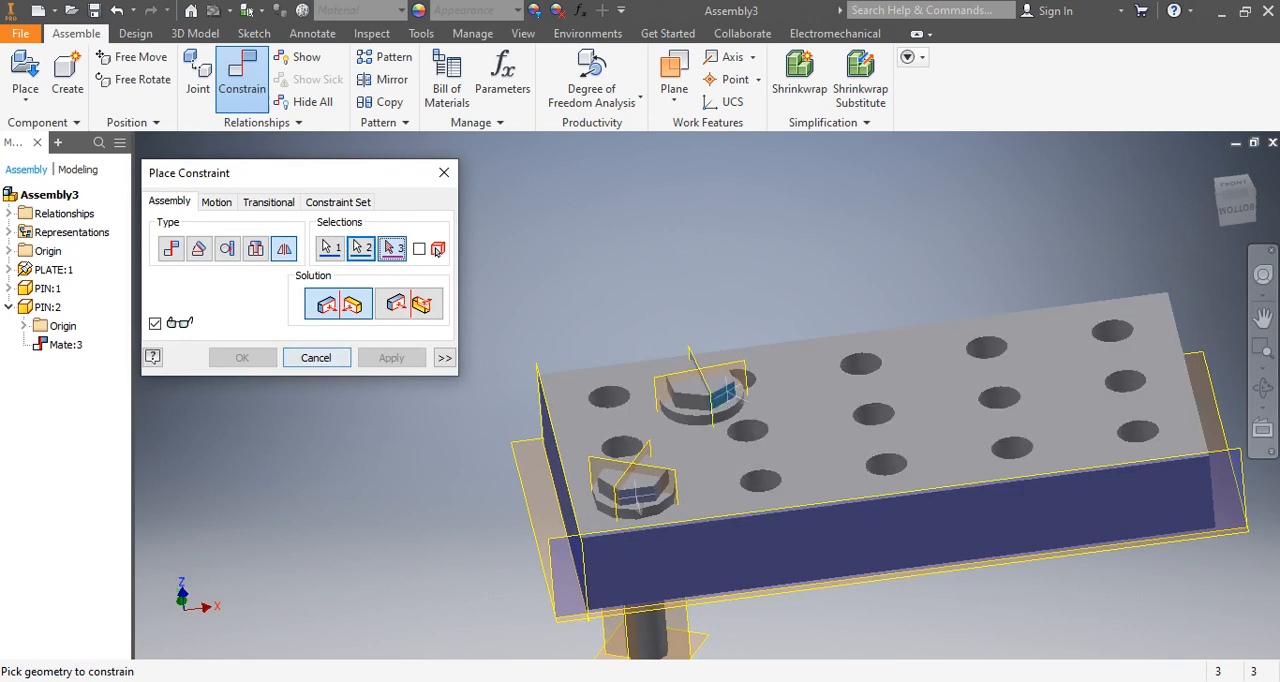
click(561, 495)
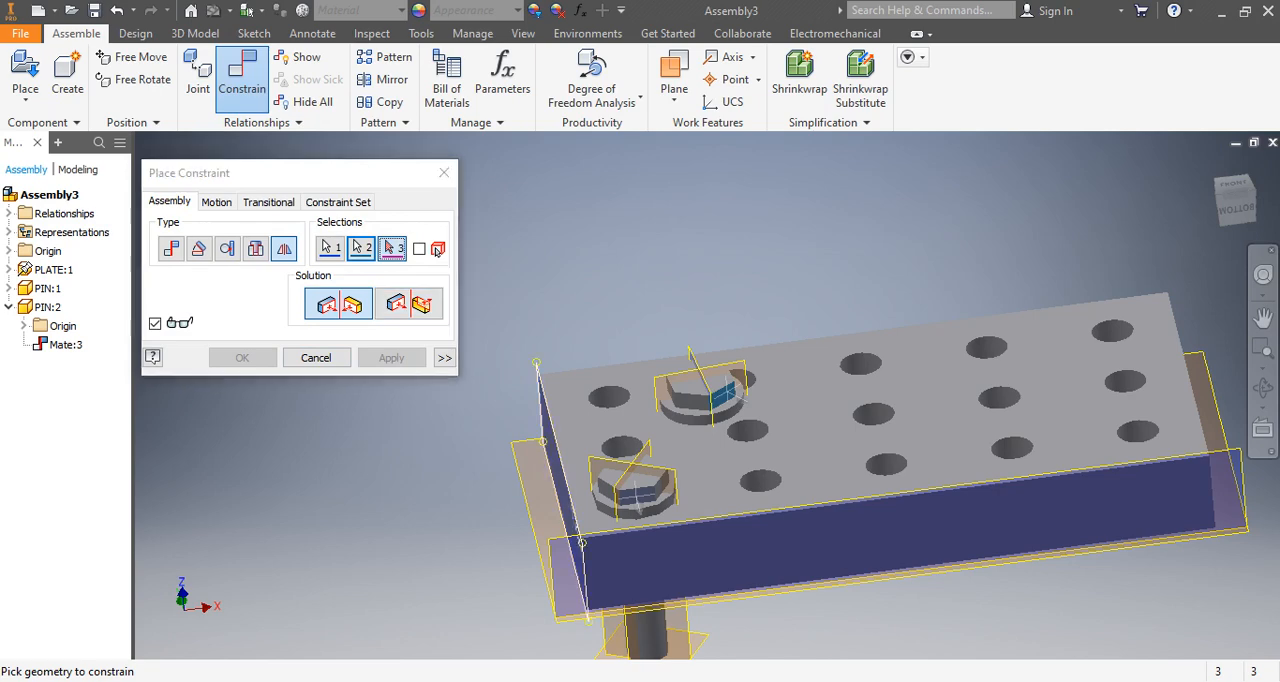
scroll(551, 539, down, 3)
middle_drag(551, 539, 550, 642)
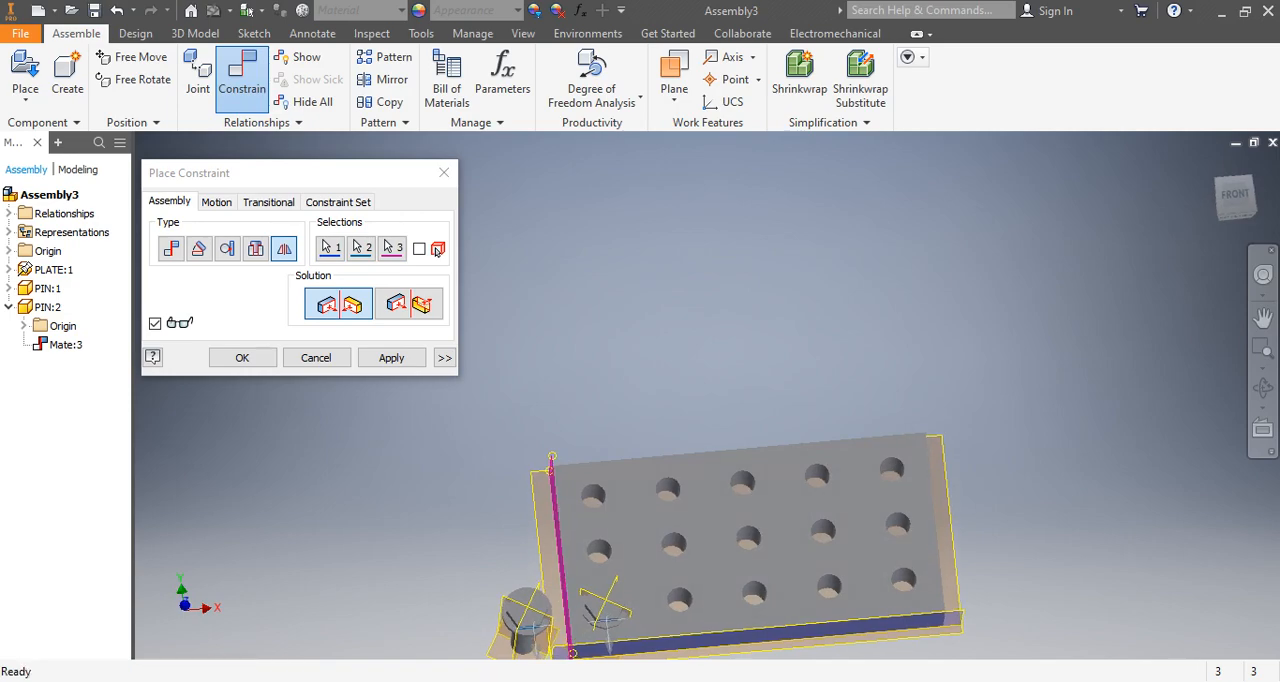
scroll(572, 645, up, 5)
scroll(600, 540, down, 3)
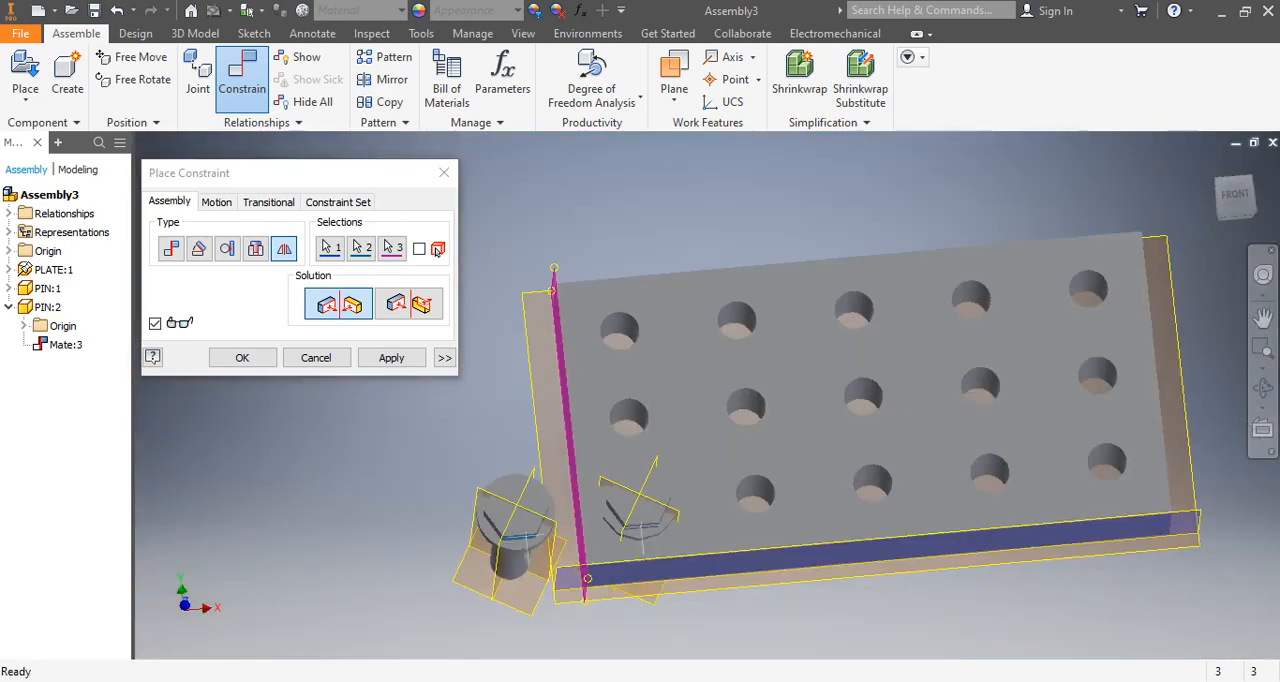
click(242, 357)
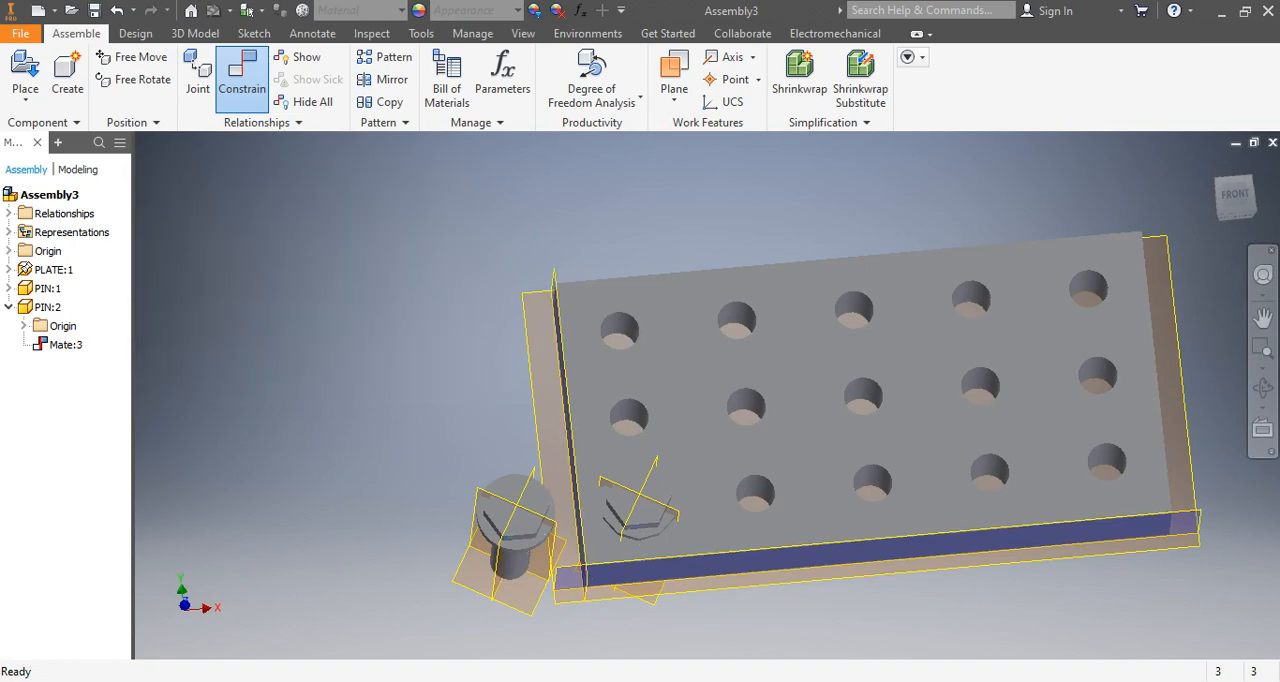
shift+middle_drag(690, 530, 702, 498)
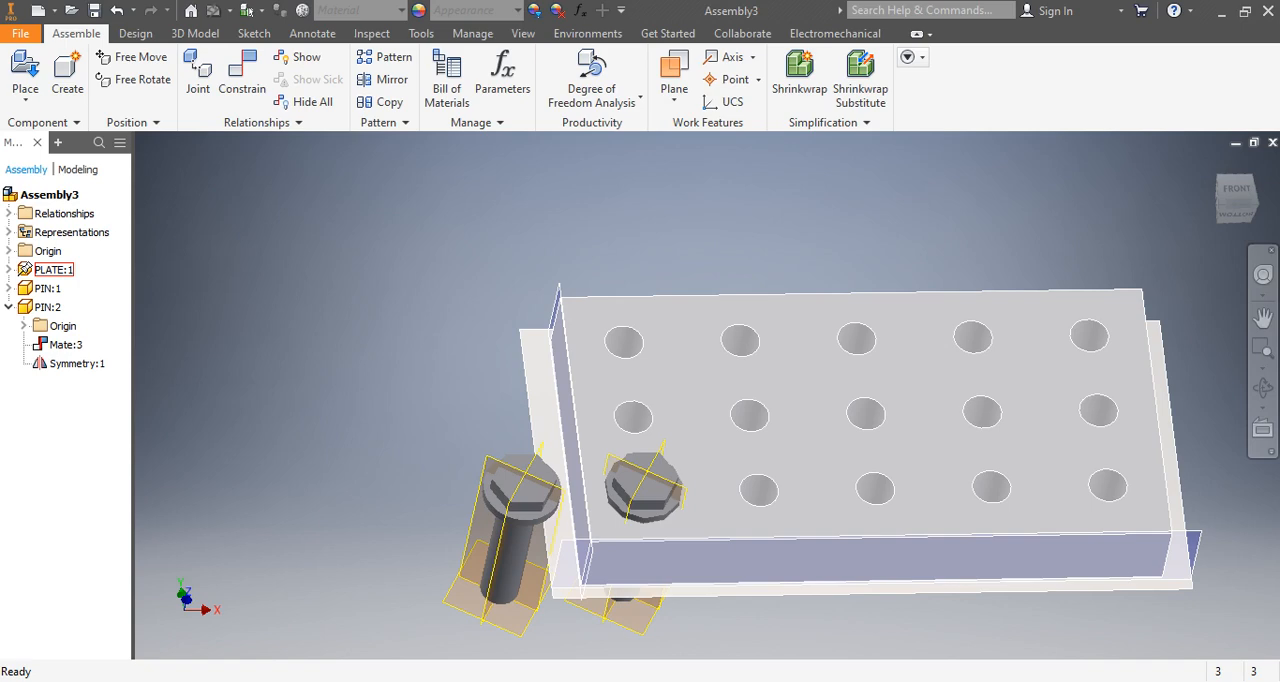
scroll(577, 463, down, 3)
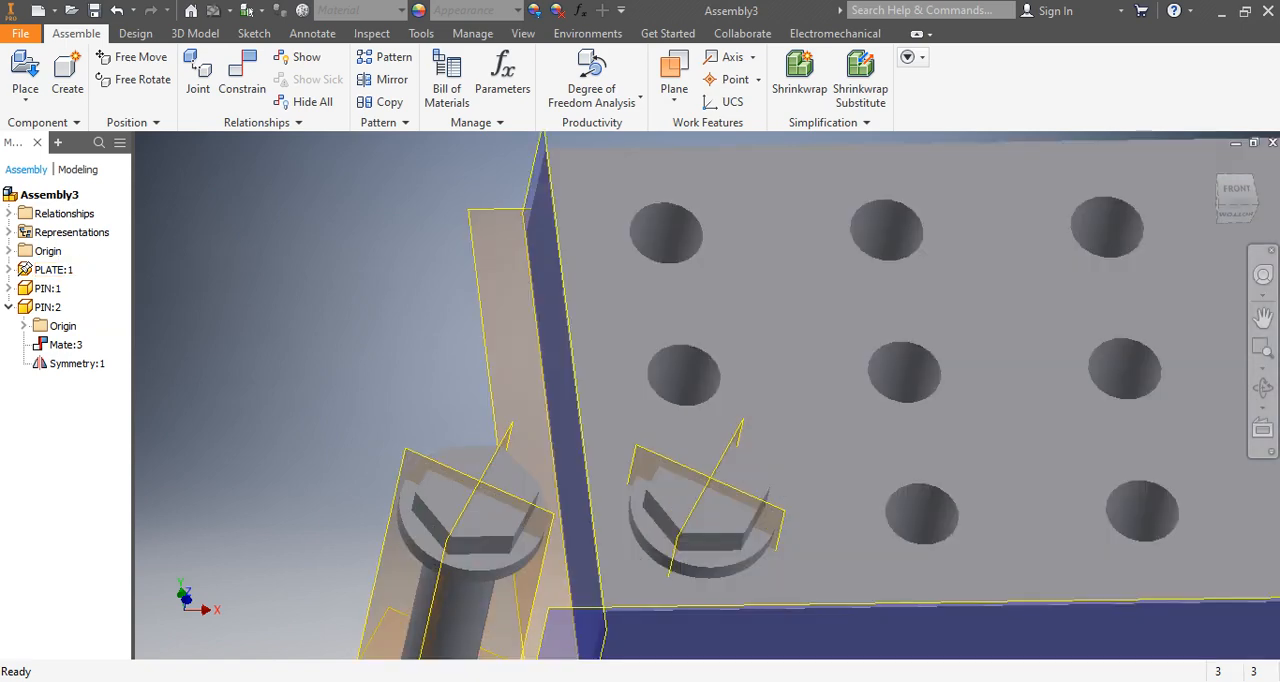
click(242, 78)
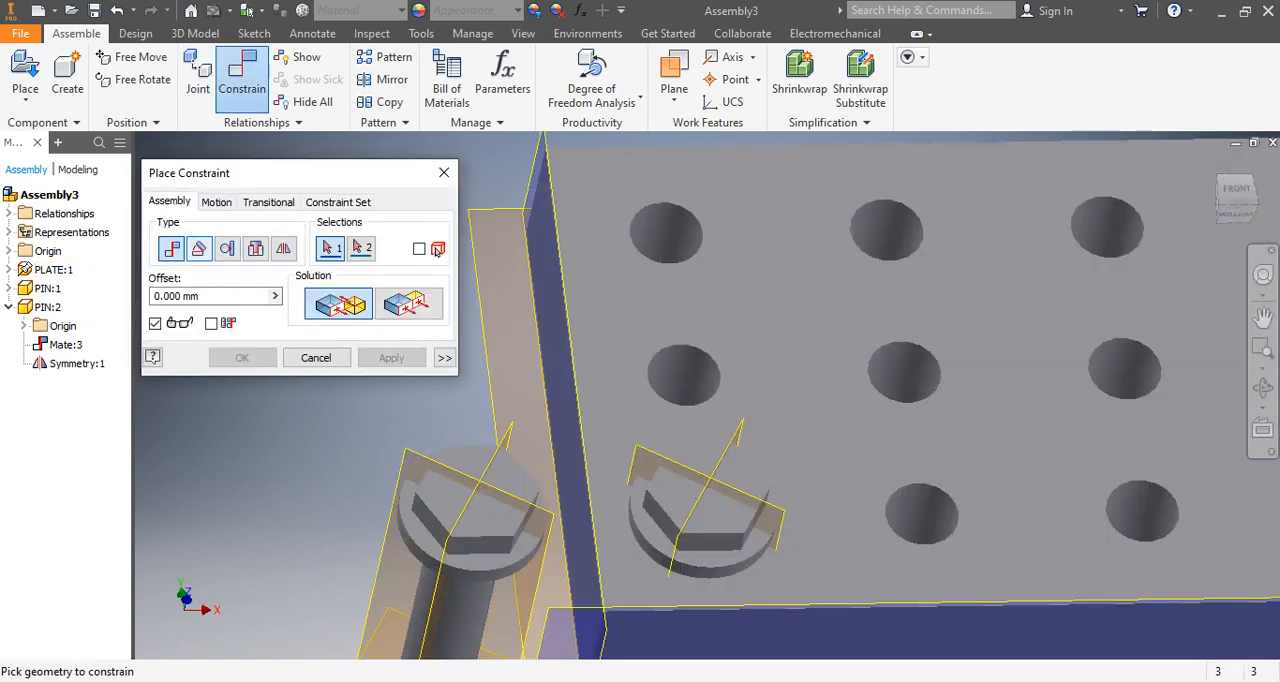
scroll(562, 390, up, 5)
scroll(605, 418, down, 5)
scroll(596, 422, up, 2)
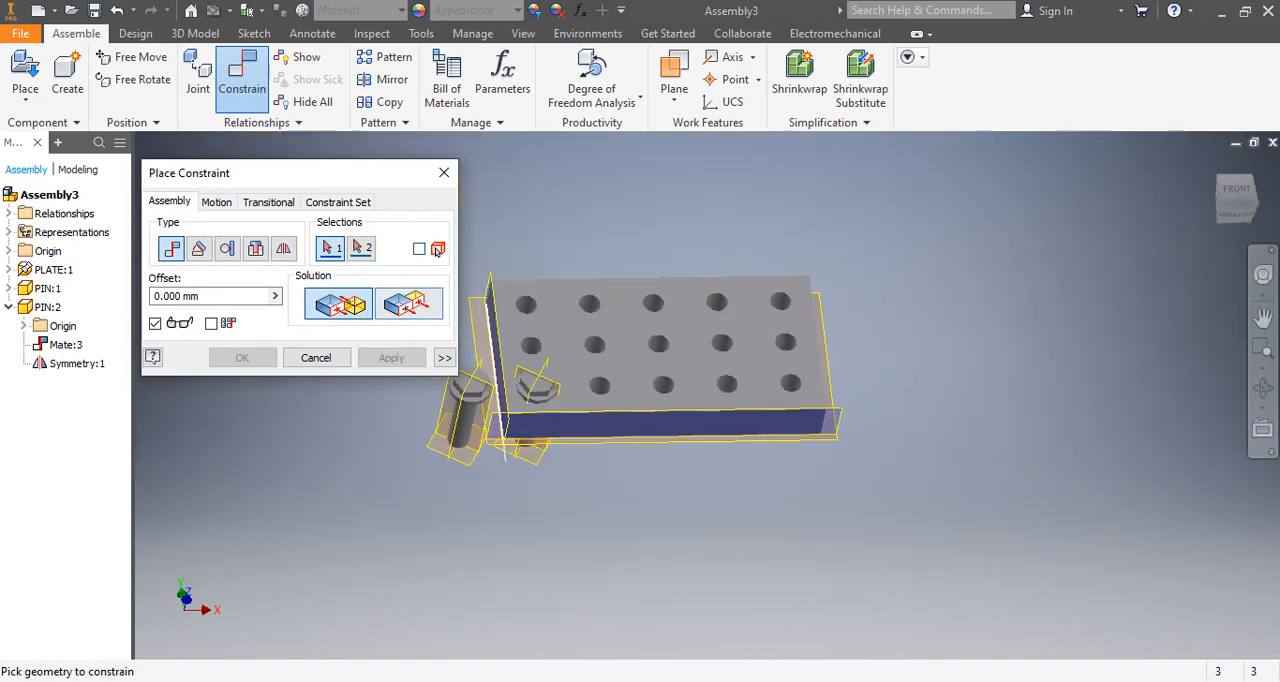
key(F4)
mouse_move(600, 425)
shift+middle_down()
mouse_move(568, 392)
mouse_move(598, 402)
shift+middle_up()
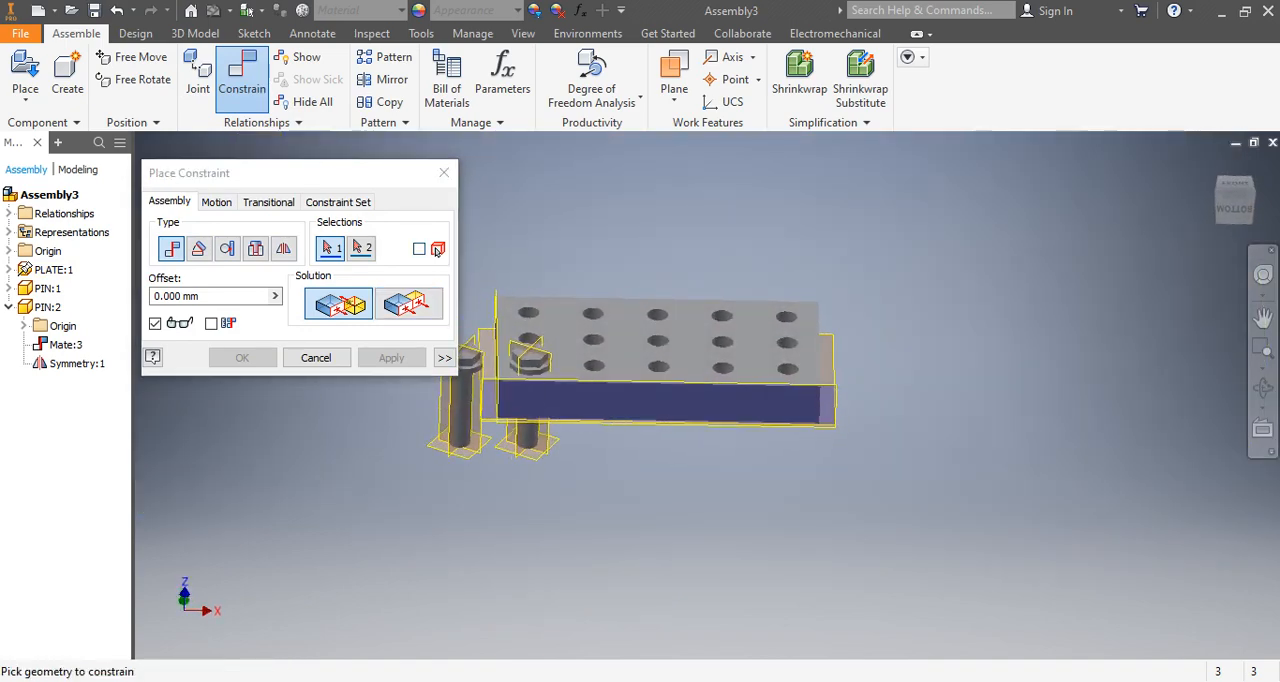
click(444, 173)
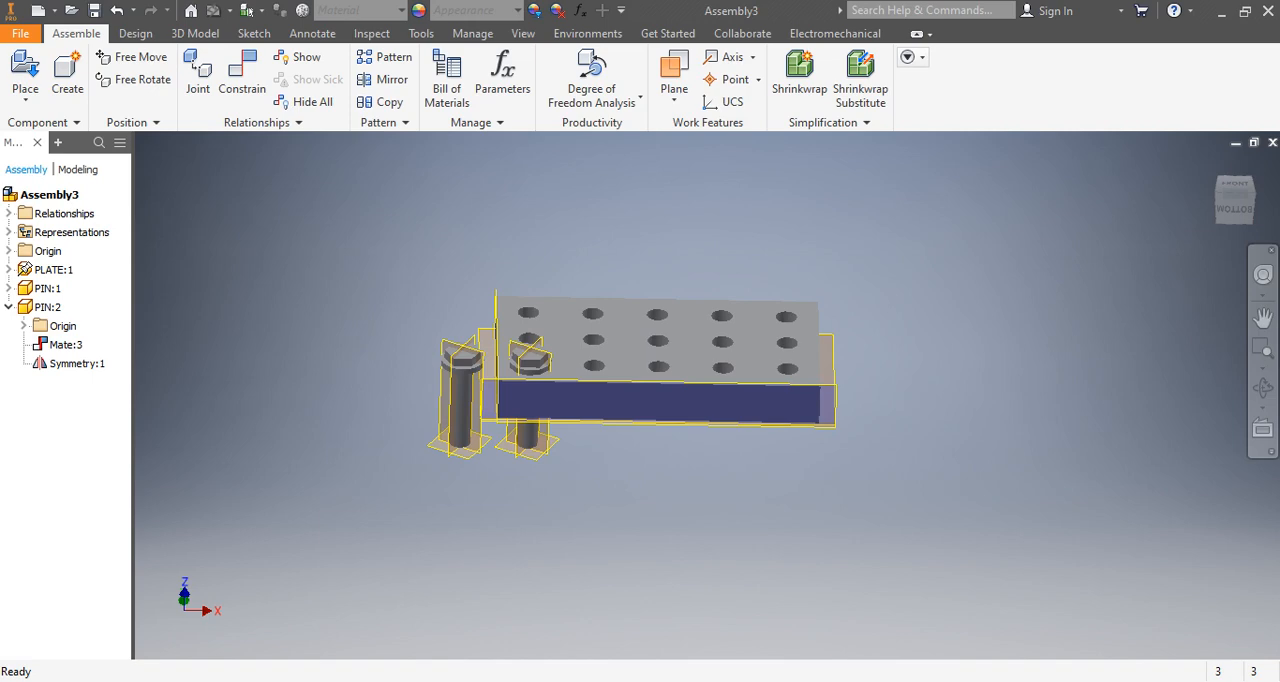
click(242, 70)
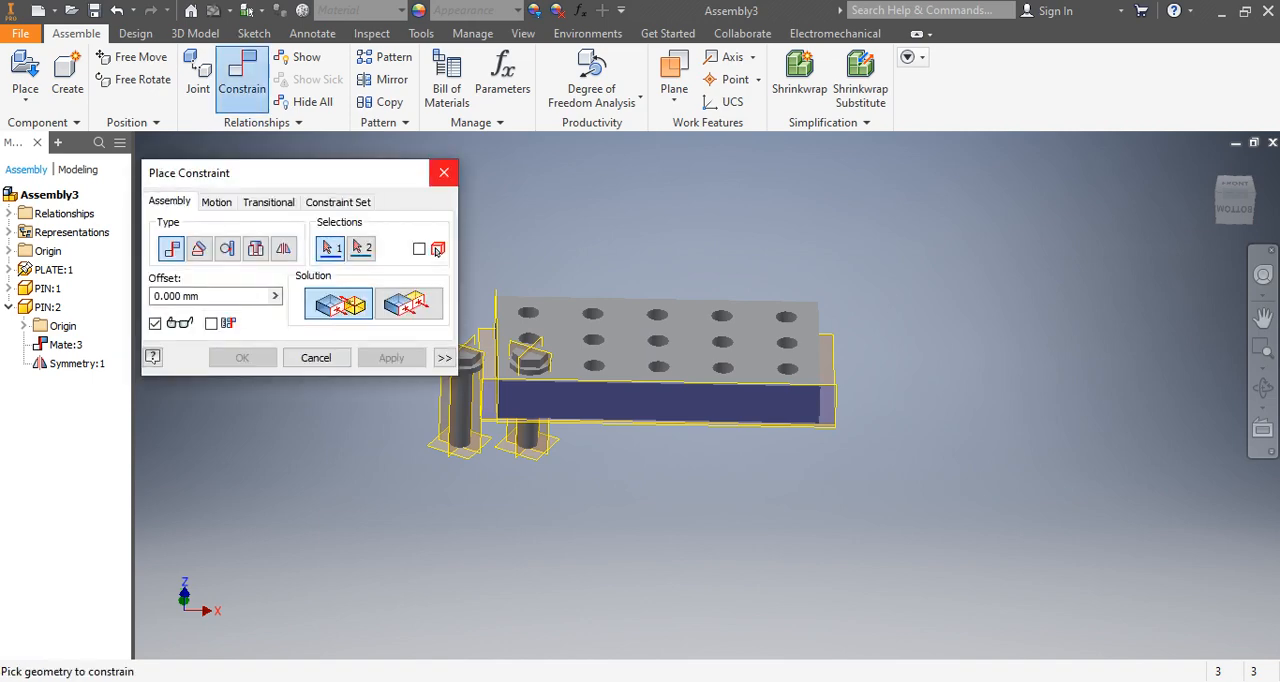
click(444, 172)
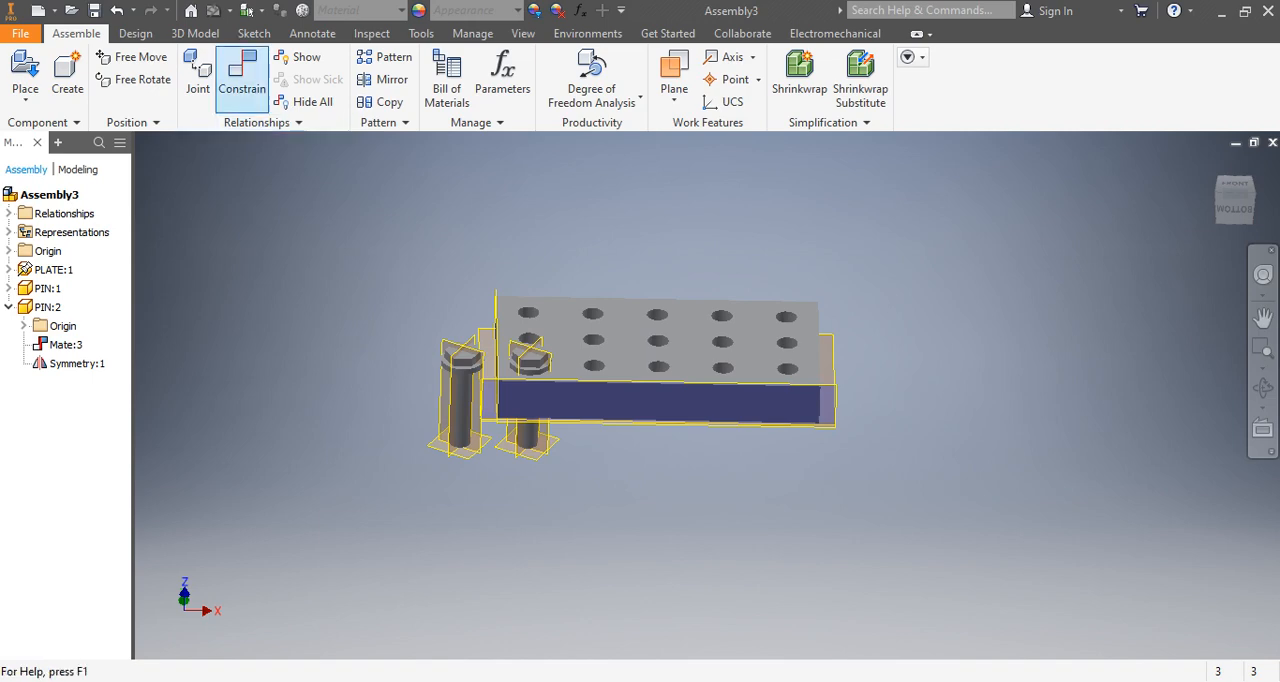
click(242, 76)
click(444, 172)
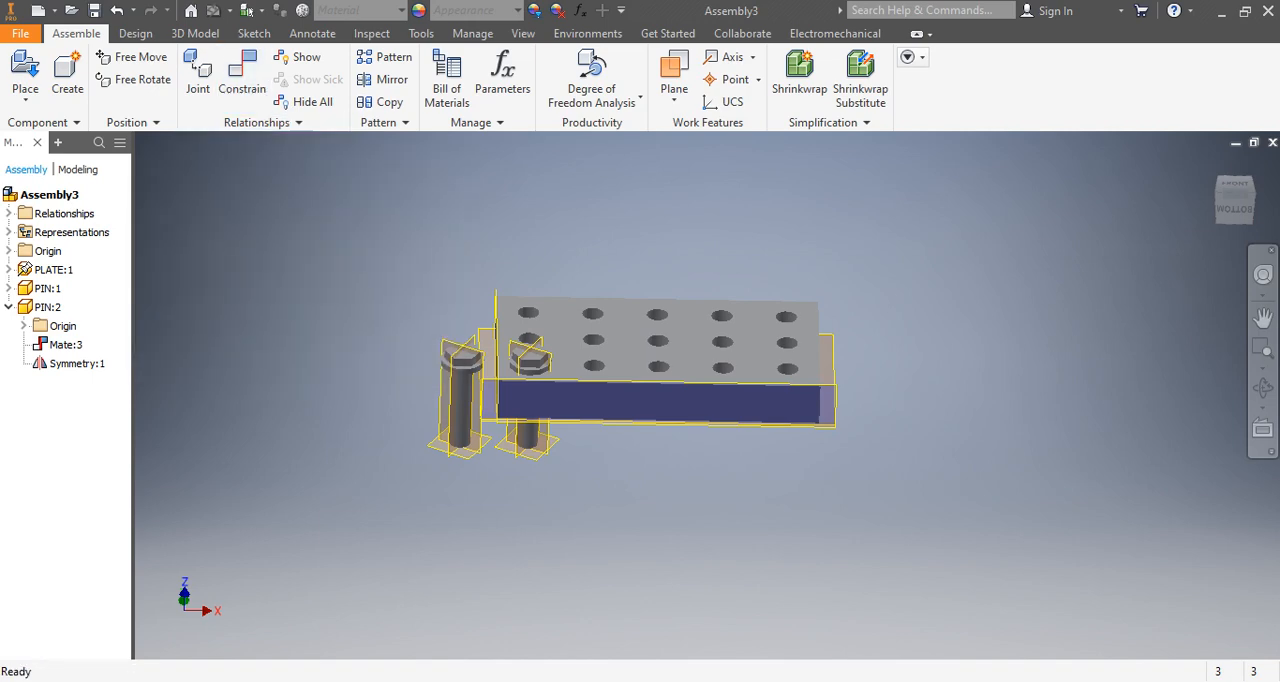